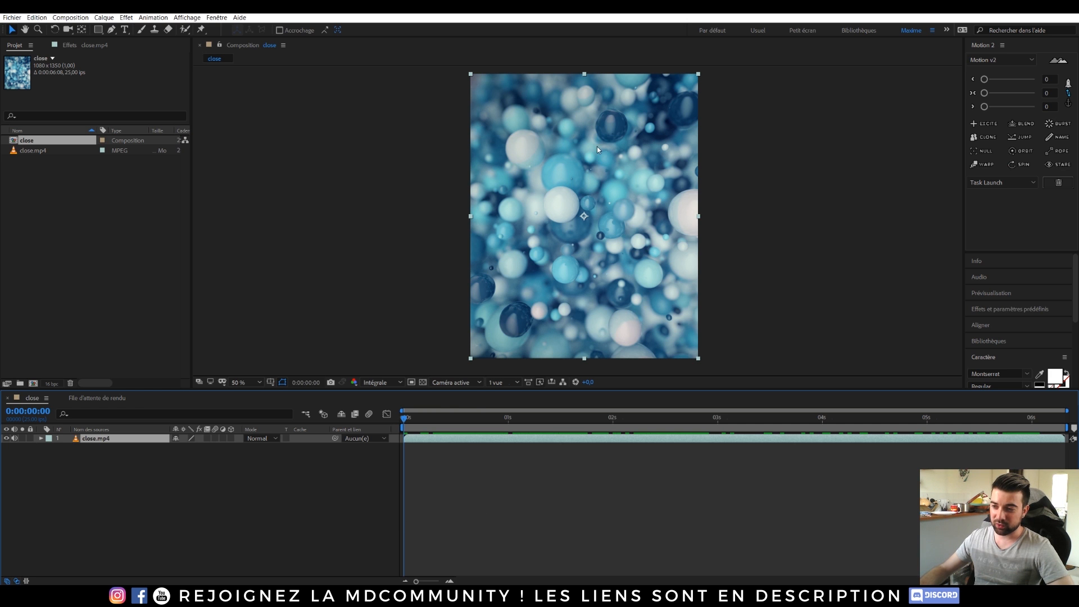
- Scrub the close composition to frame 0:00:04:24 and examine the figure made of blue spheres up close and in full view
drag(444, 417, 486, 421)
drag(619, 418, 960, 462)
scroll(629, 258, up, 1)
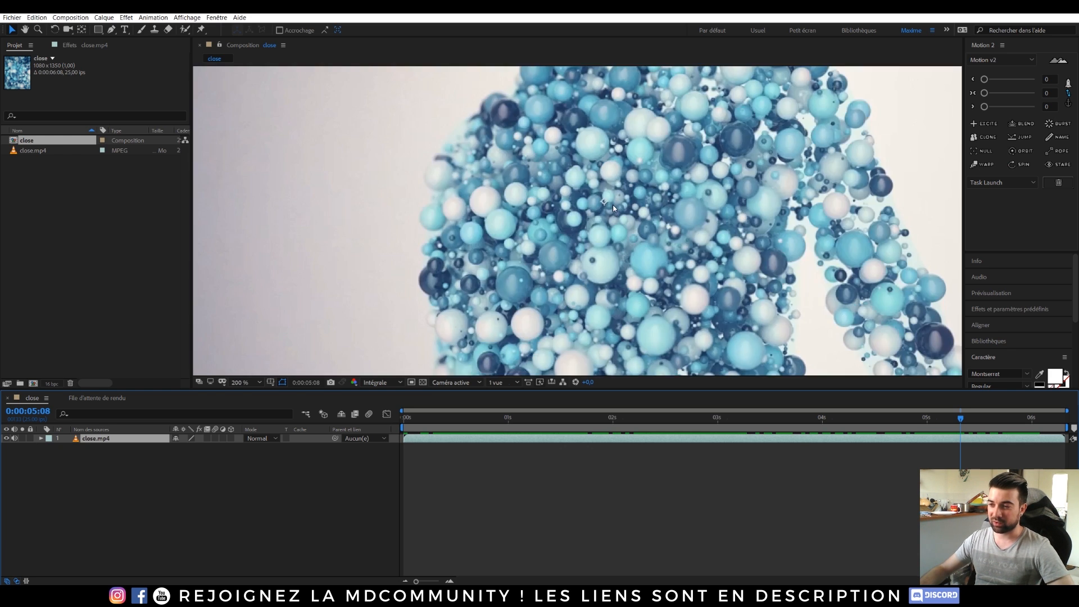
key(period)
mouse_move(935, 419)
mouse_down()
mouse_move(863, 411)
mouse_move(993, 414)
mouse_move(924, 403)
mouse_up()
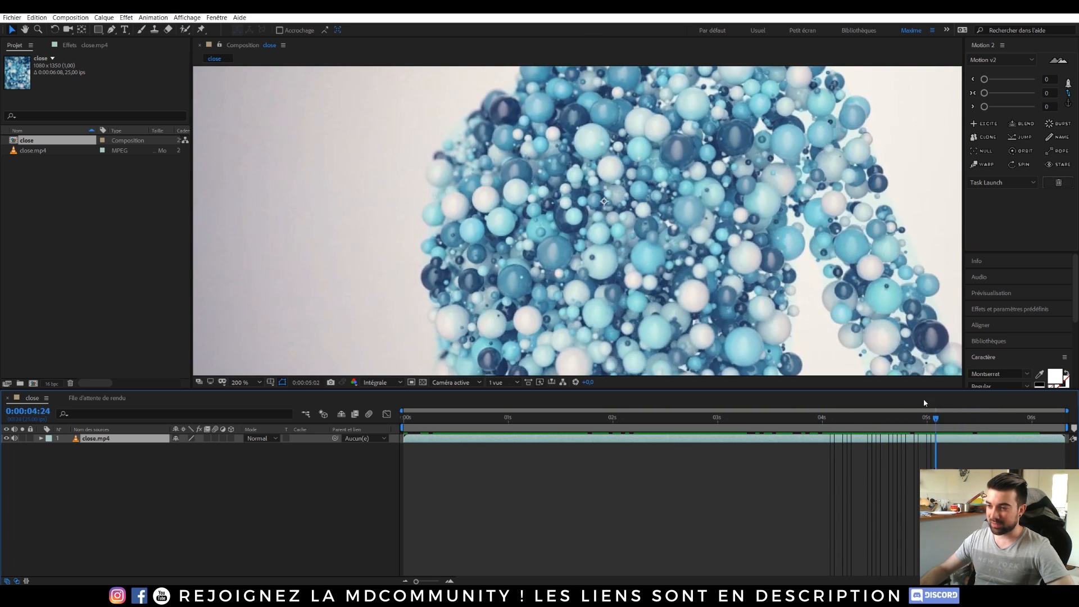
scroll(639, 229, down, 1)
scroll(639, 225, down, 1)
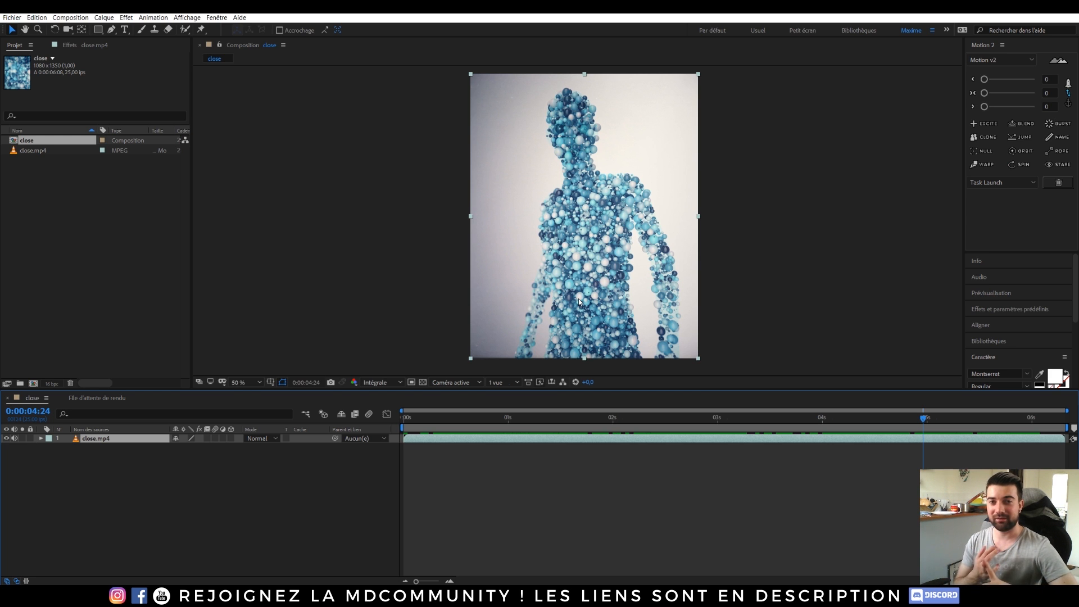
scroll(578, 299, up, 4)
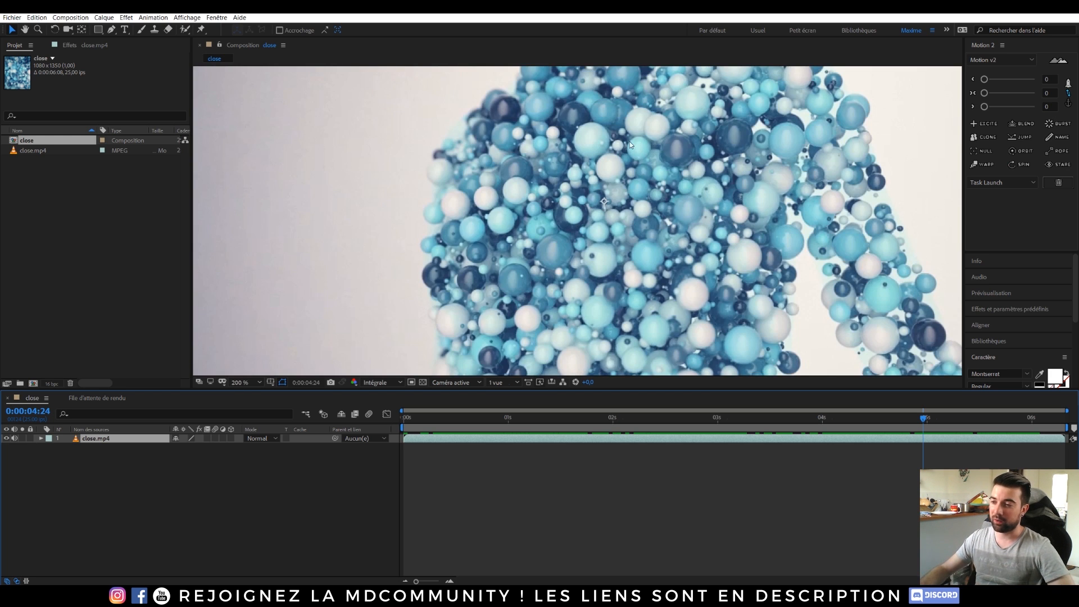
scroll(665, 205, down, 4)
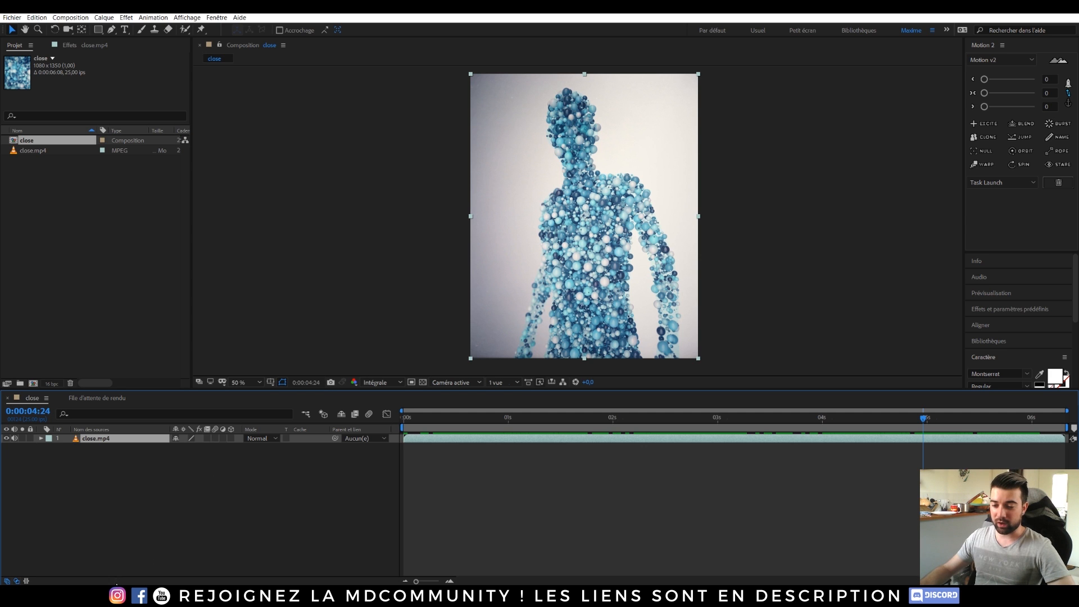
- Switch to the web browser, browse the [FR] Motion Designers Community Facebook group posts, and play the Meetup 2 AfterMovie video
mouse_move(115, 595)
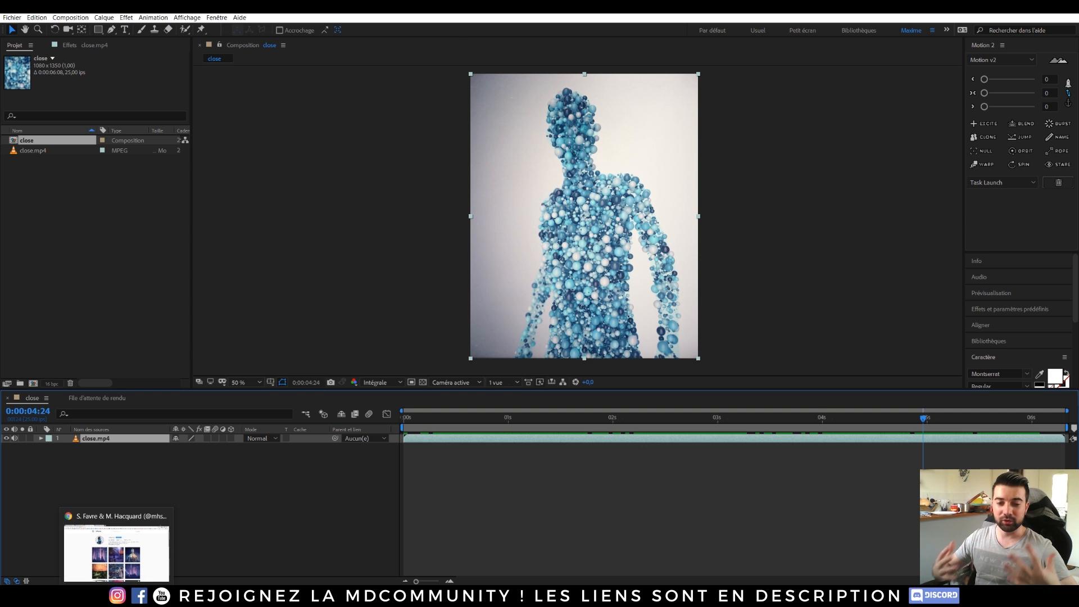
click(113, 548)
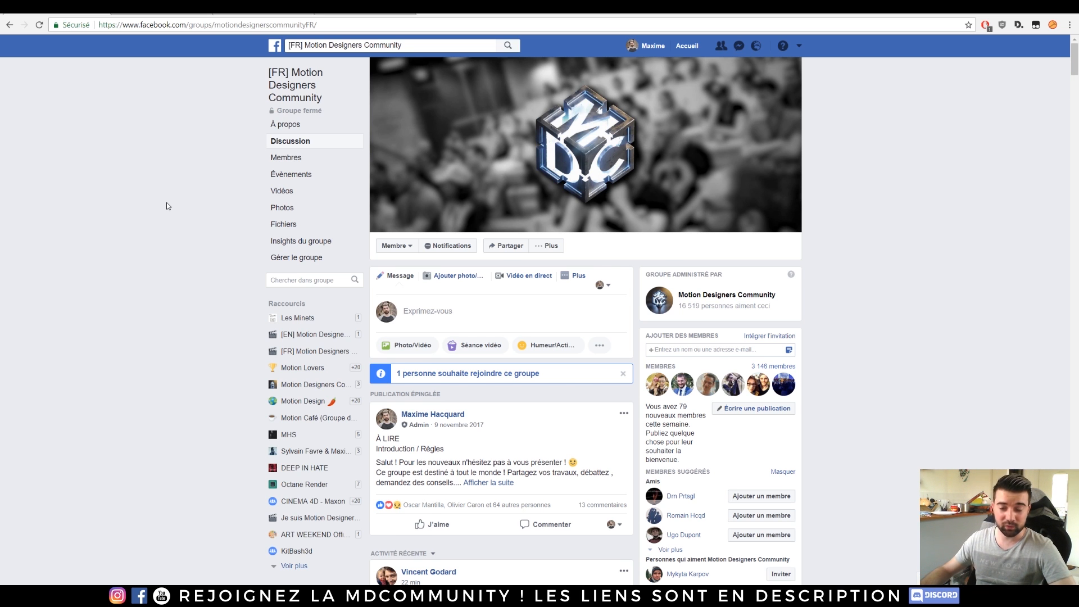
scroll(166, 205, down, 4)
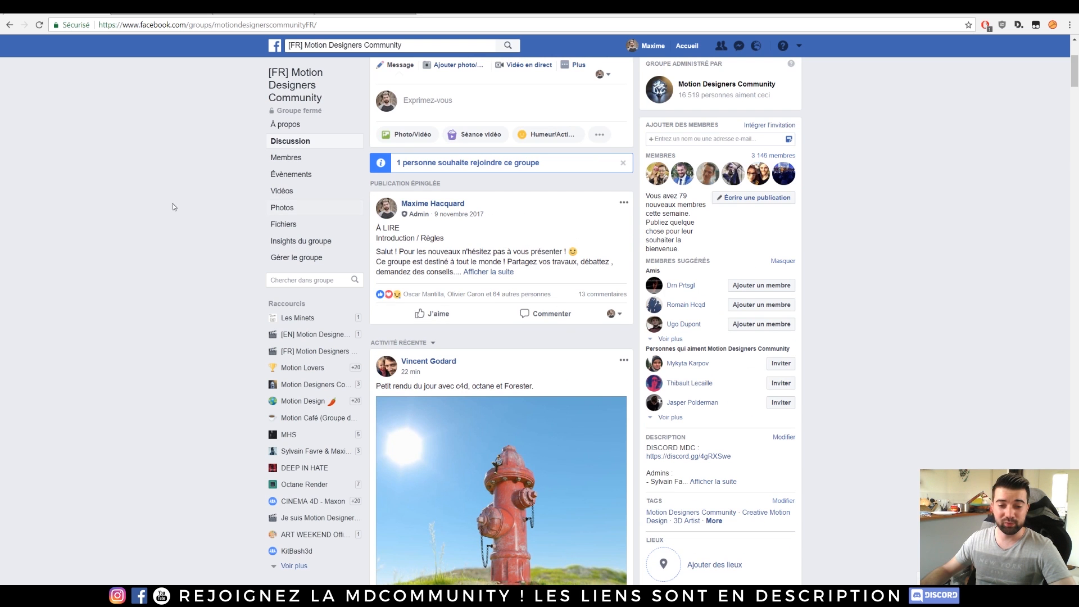
scroll(166, 207, down, 4)
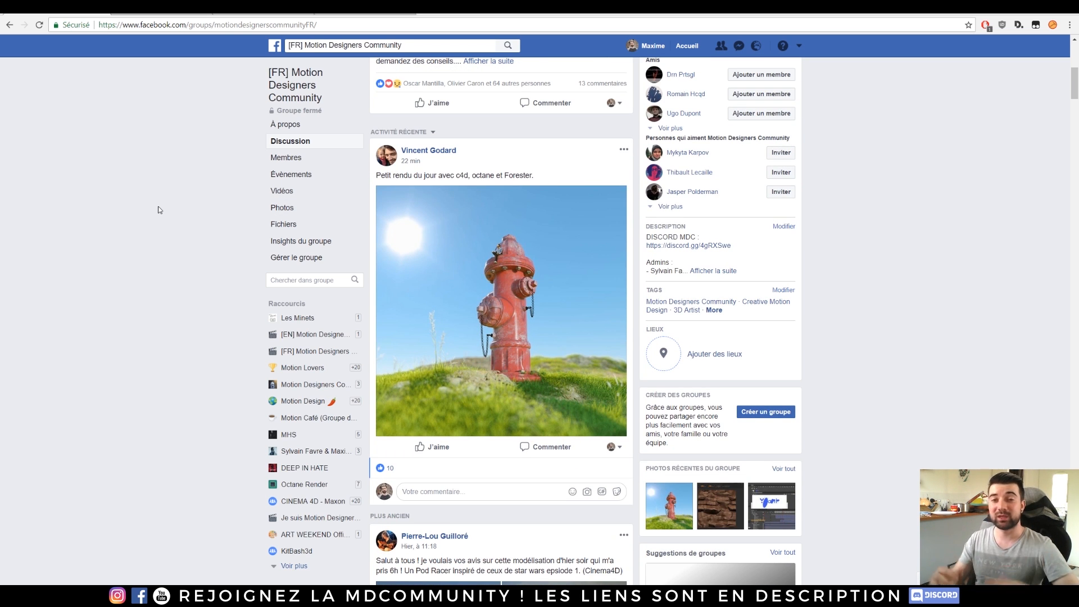
scroll(188, 212, down, 20)
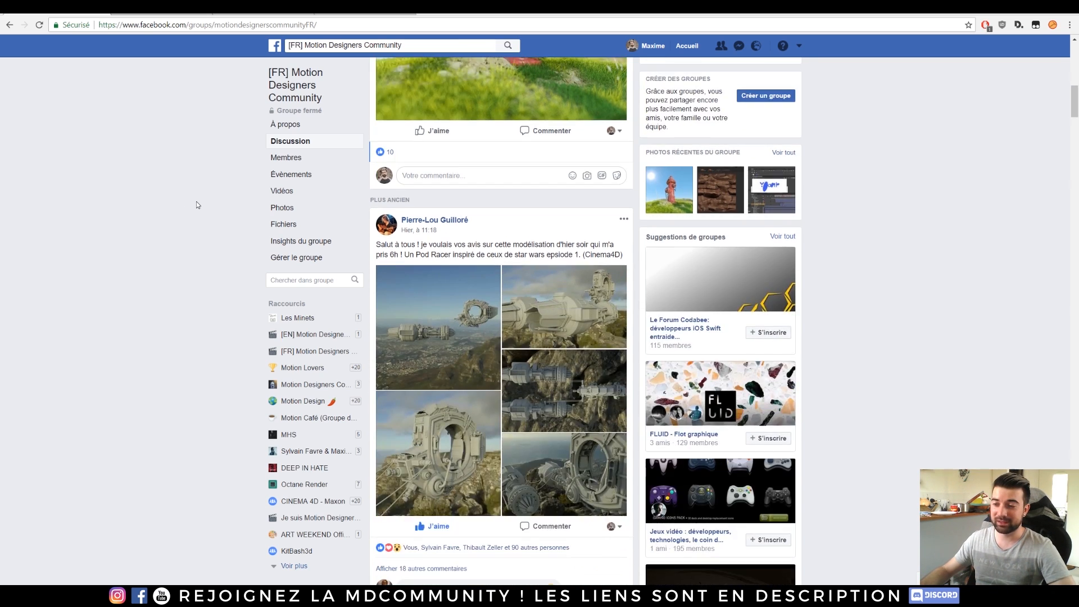
scroll(195, 205, down, 20)
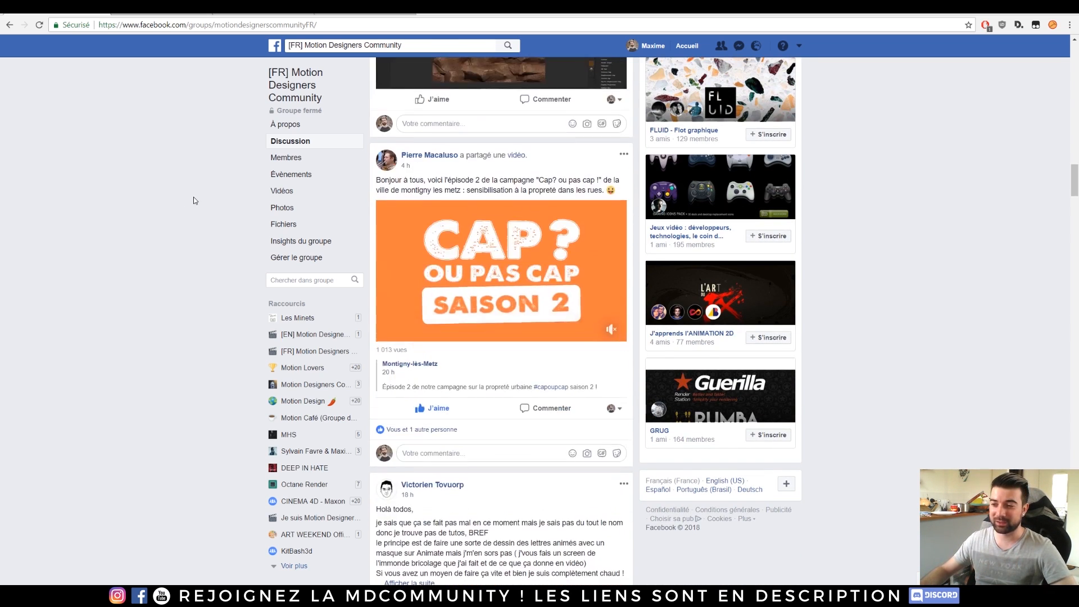
scroll(194, 204, down, 20)
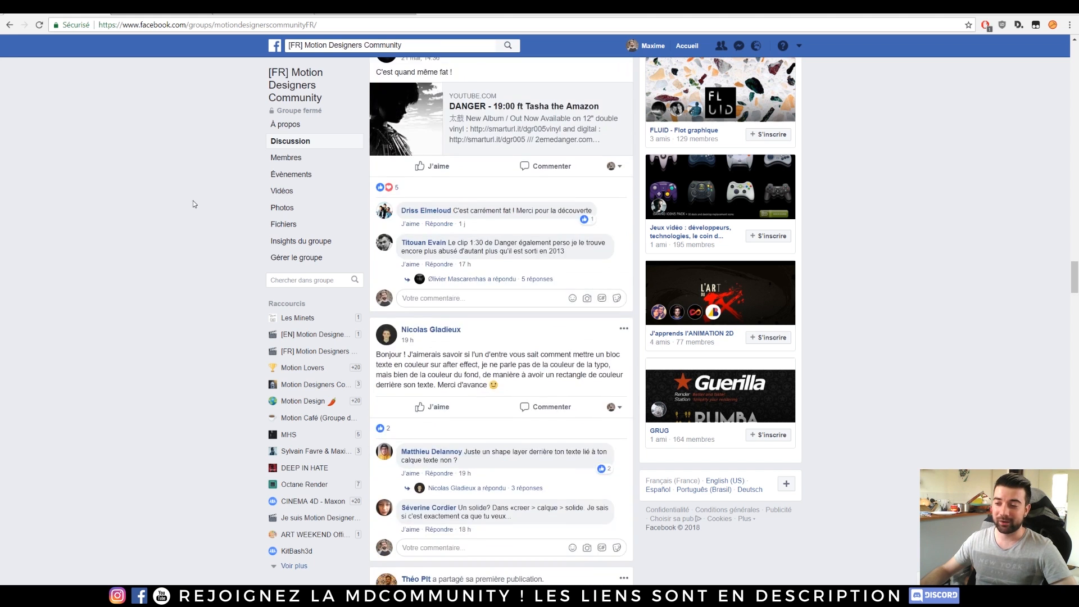
scroll(194, 216, down, 6)
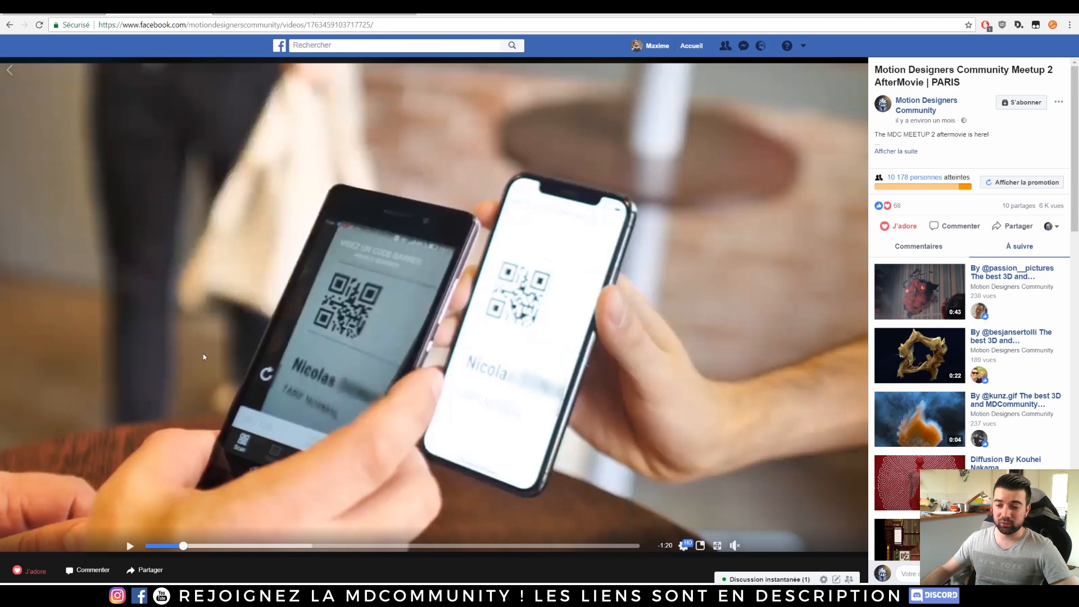
click(129, 546)
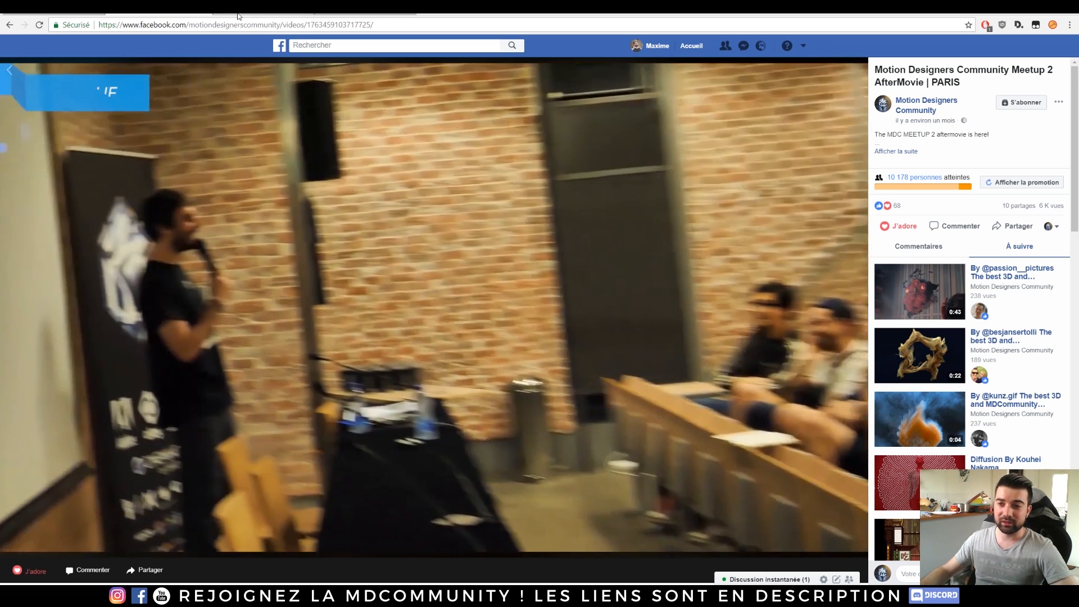
- View the mhsprod Instagram profile and look through the projects on the mhsprod Behance profile
click(220, 14)
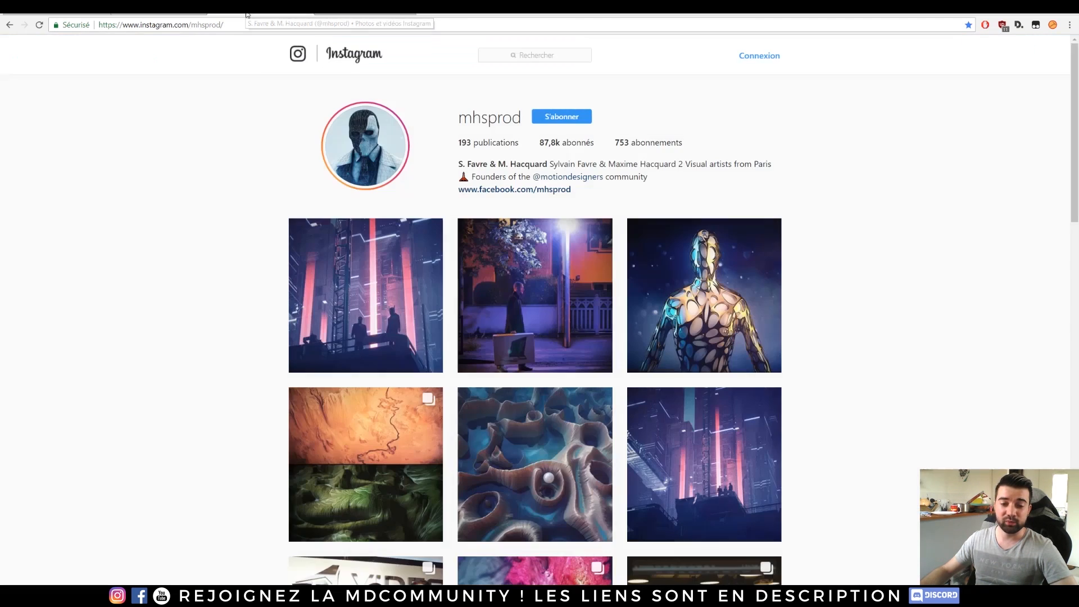
click(358, 12)
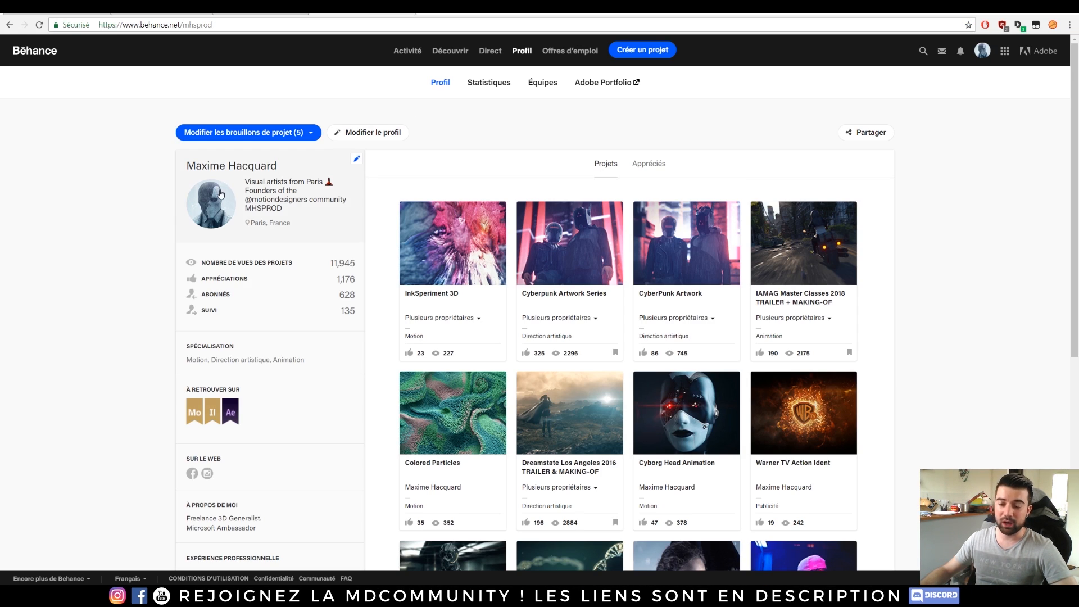
scroll(797, 159, down, 2)
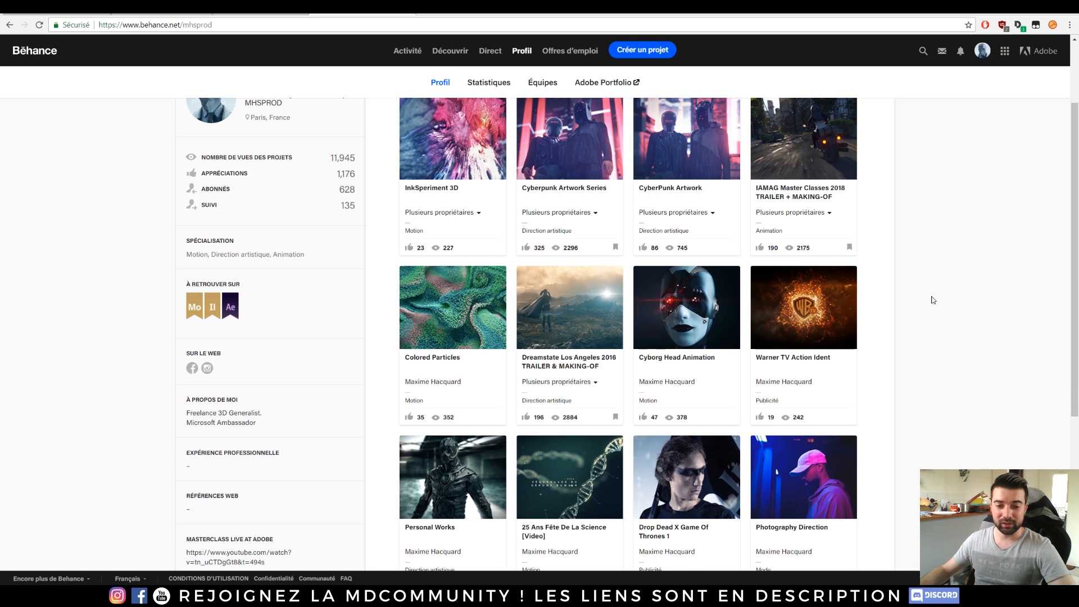
scroll(989, 356, up, 1)
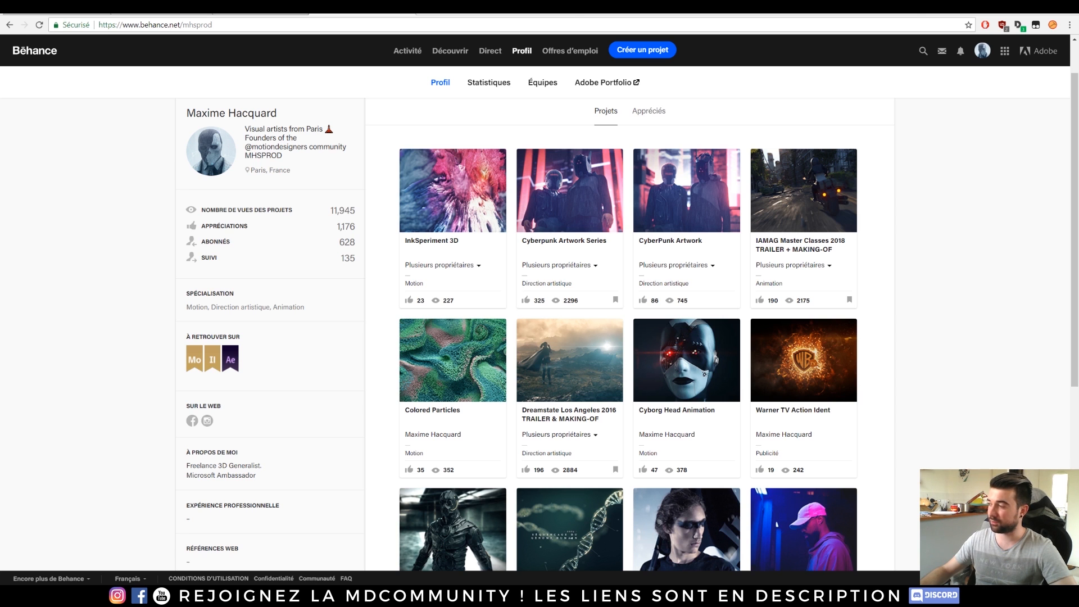
- Switch to Discord and look through the text and voice channels of the Motion Designers Community server
drag(1078, 236, 570, 3)
scroll(489, 330, down, 6)
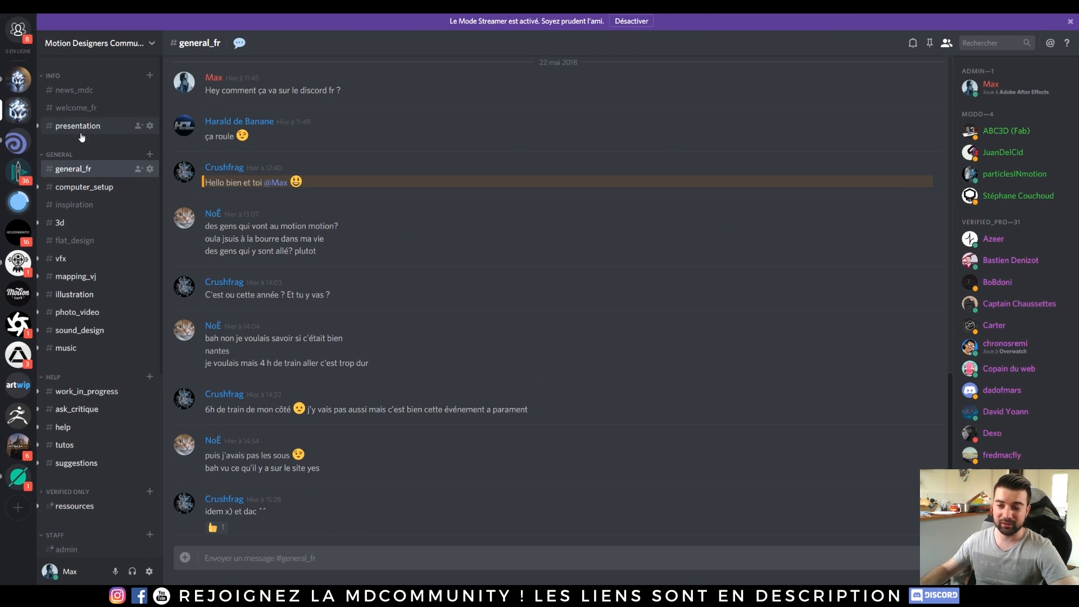
scroll(85, 377, down, 5)
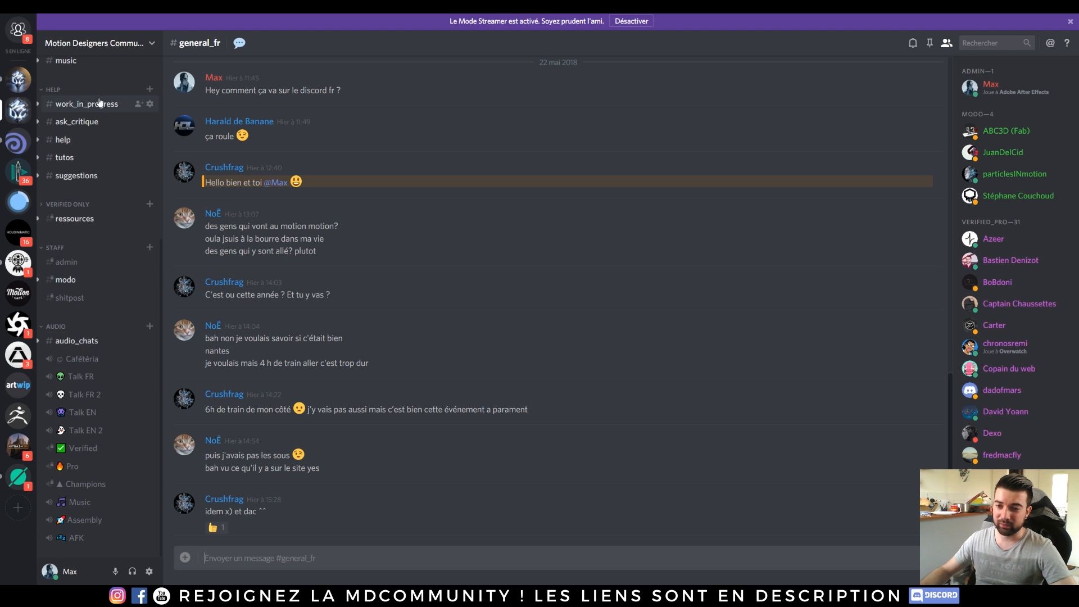
scroll(100, 103, up, 5)
scroll(88, 184, down, 5)
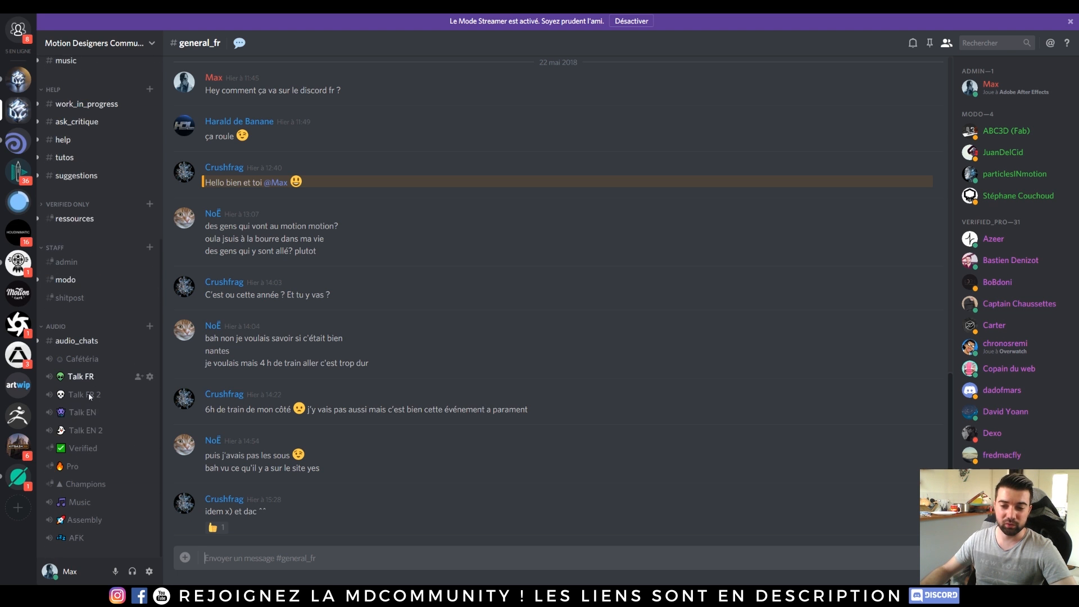
scroll(84, 371, up, 5)
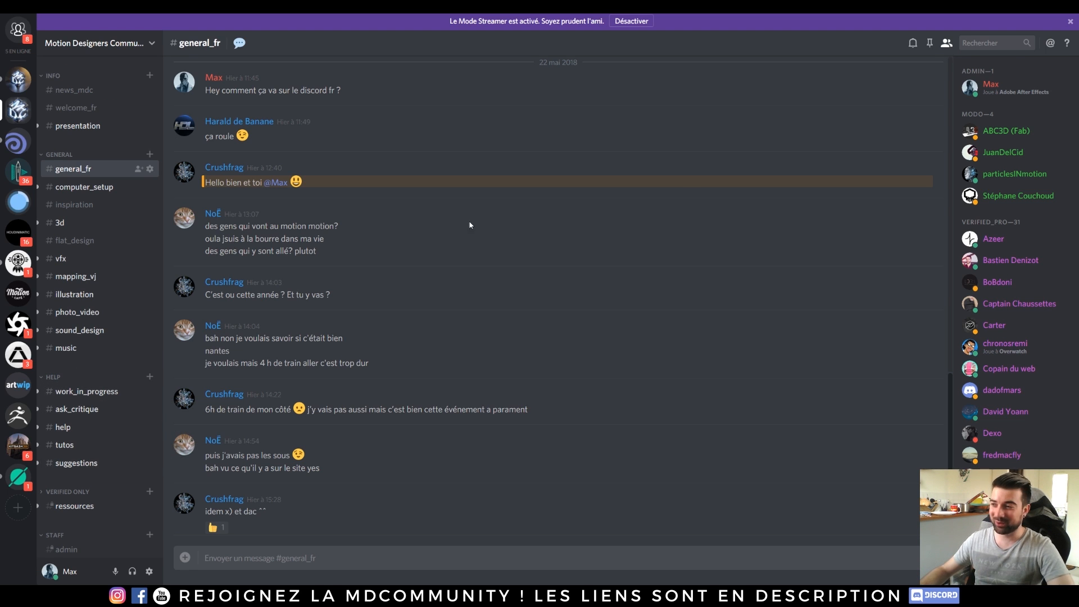
click(1040, 7)
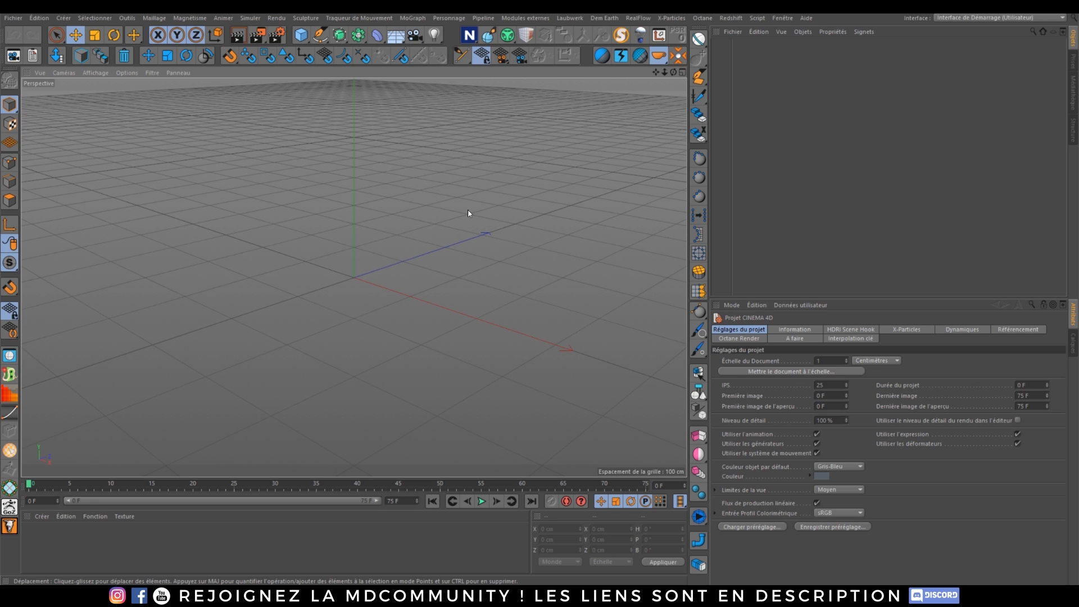
- Open the Octane Live Viewer in Cinema 4D and shrink it into a smaller window beside the viewport's centre
click(702, 18)
click(716, 43)
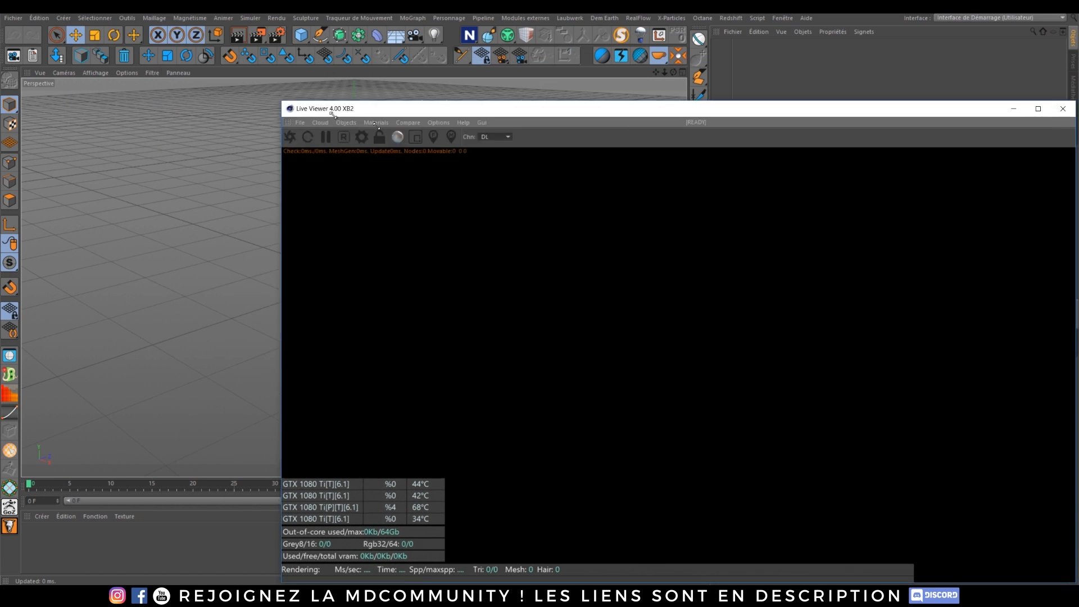
drag(331, 113, 544, 119)
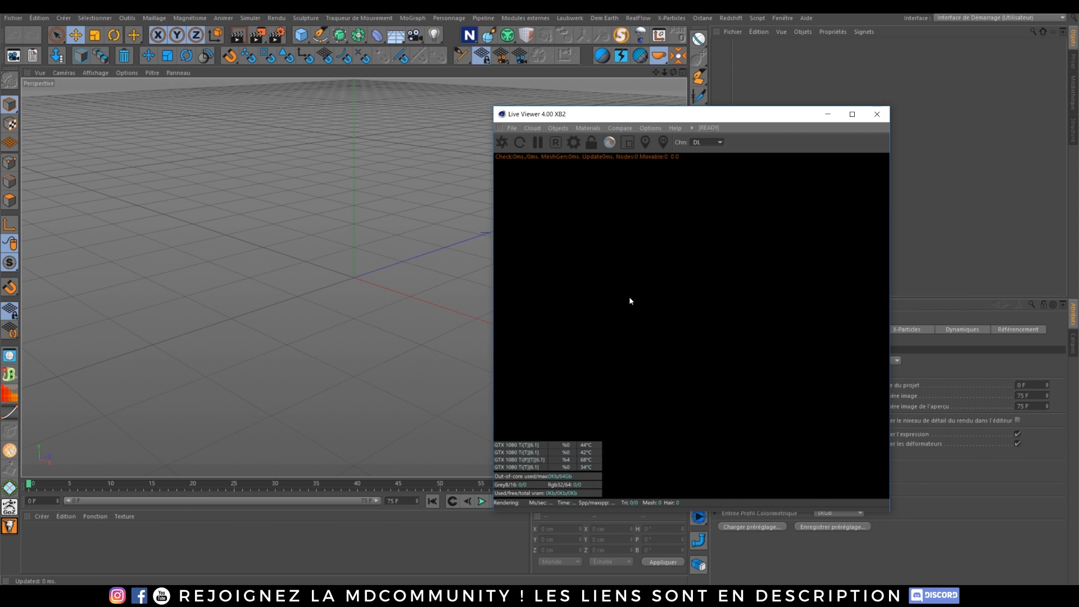
- Add a cube to the empty scene and start rendering it in the Octane Live Viewer
click(300, 35)
click(332, 49)
click(502, 142)
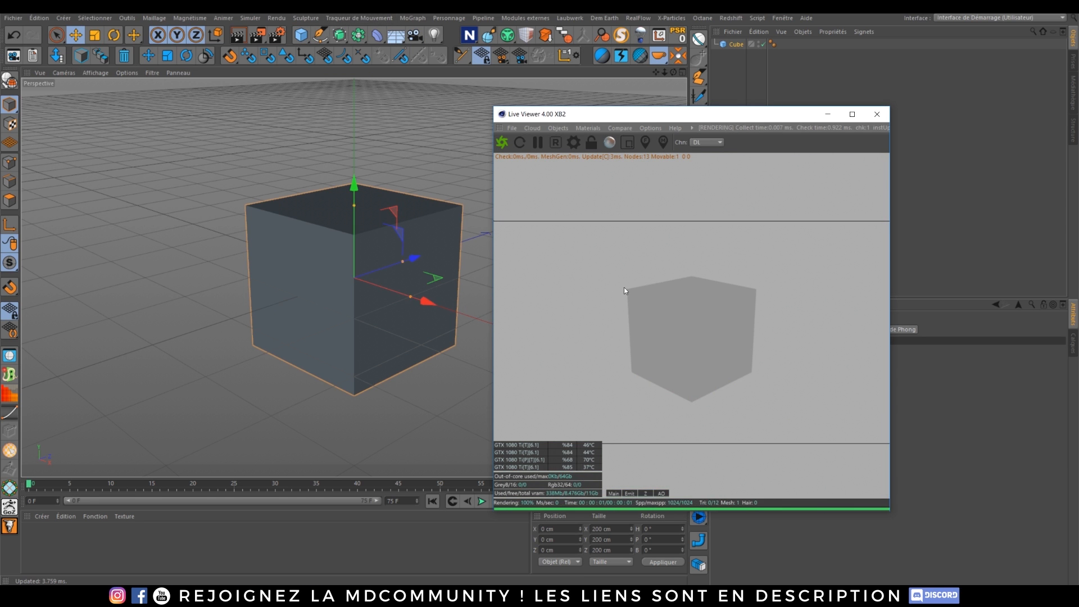
mouse_move(316, 312)
alt+mouse_down()
mouse_move(349, 291)
mouse_move(289, 313)
mouse_move(322, 318)
alt+mouse_up()
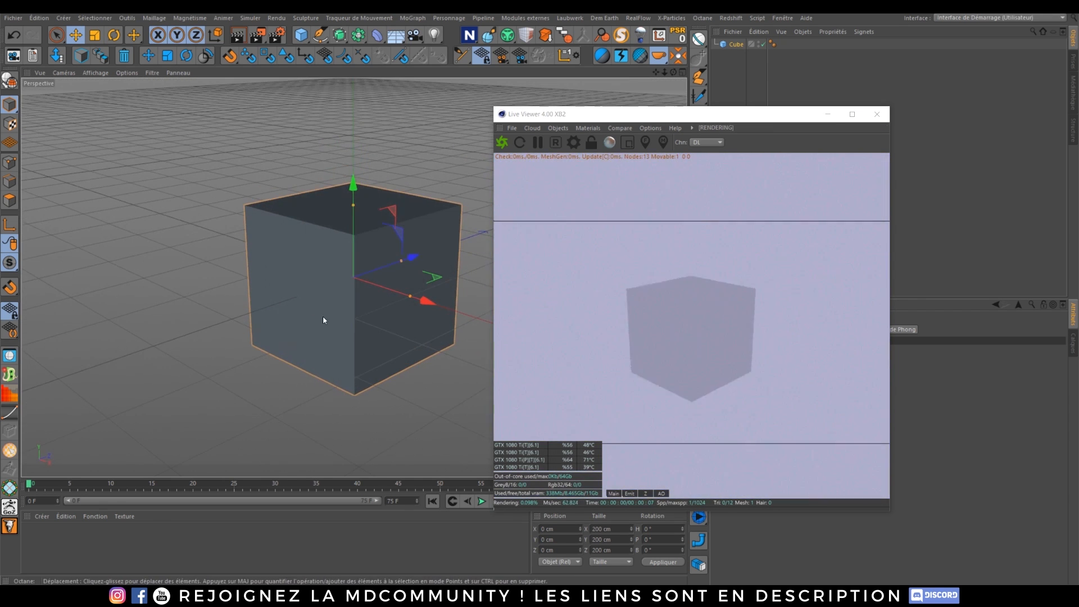
- Create an Octane Specular material on the cube from the live render and check it from a lower angle
right_click(691, 306)
mouse_move(710, 310)
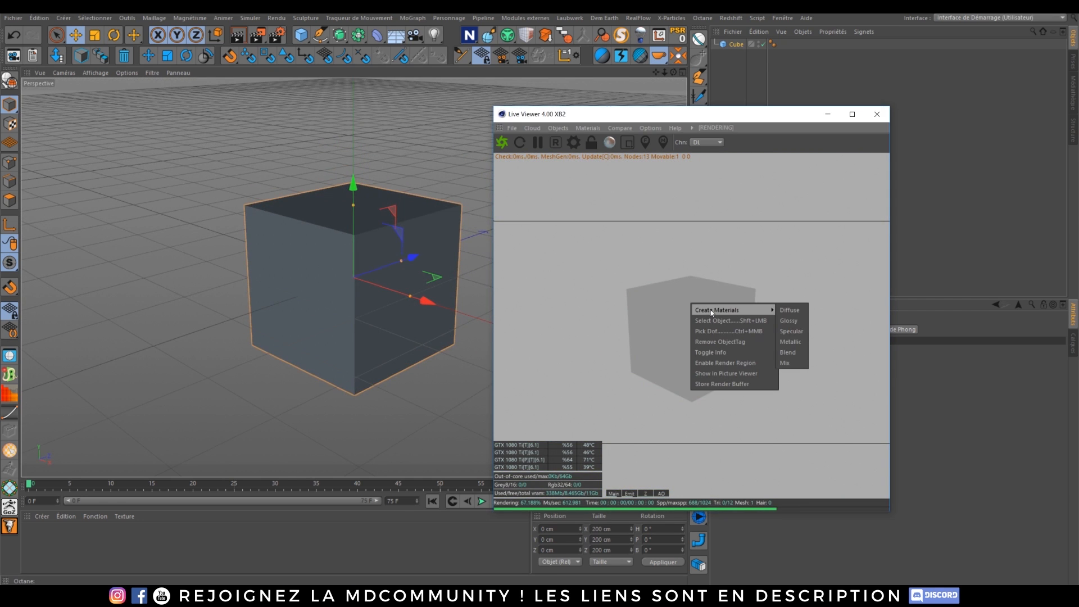
click(791, 331)
alt+drag(298, 274, 308, 262)
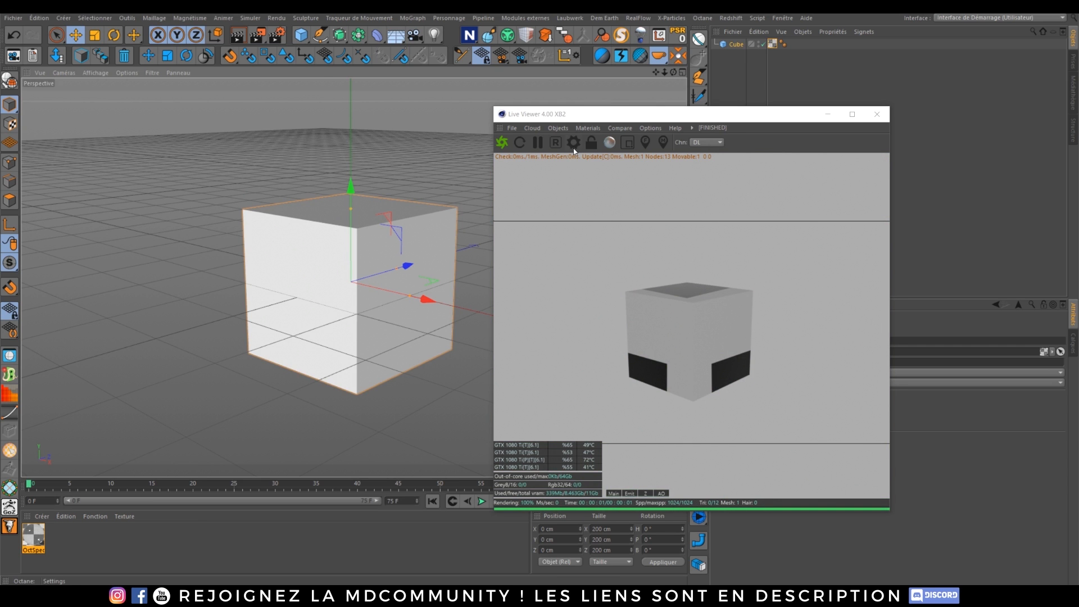
- Close the Octane Live Viewer and delete both the cube and the OctSpecular material from the scene
click(886, 119)
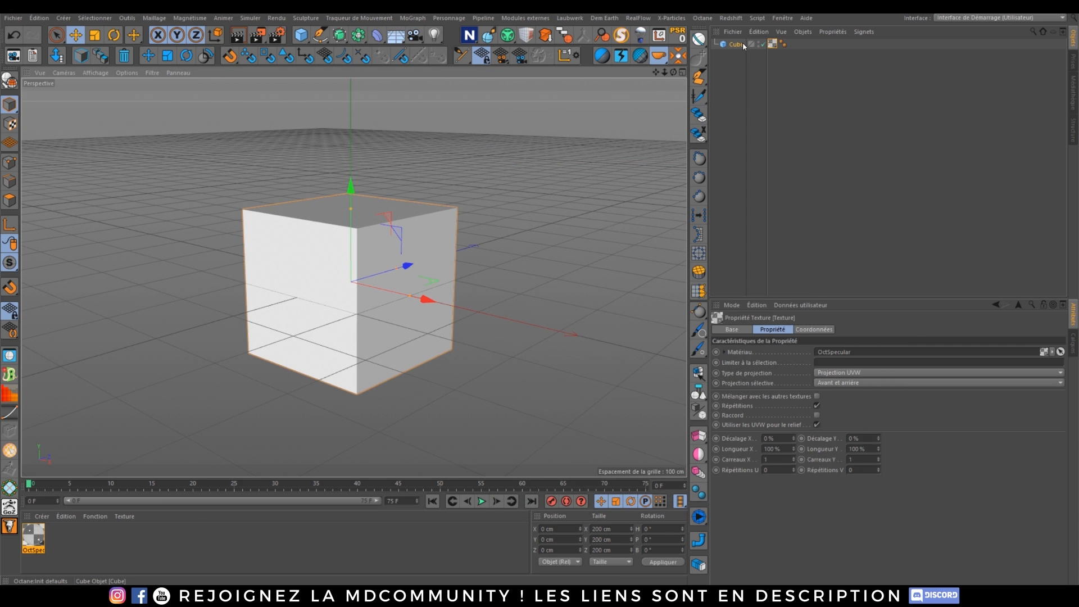
click(743, 42)
key(Delete)
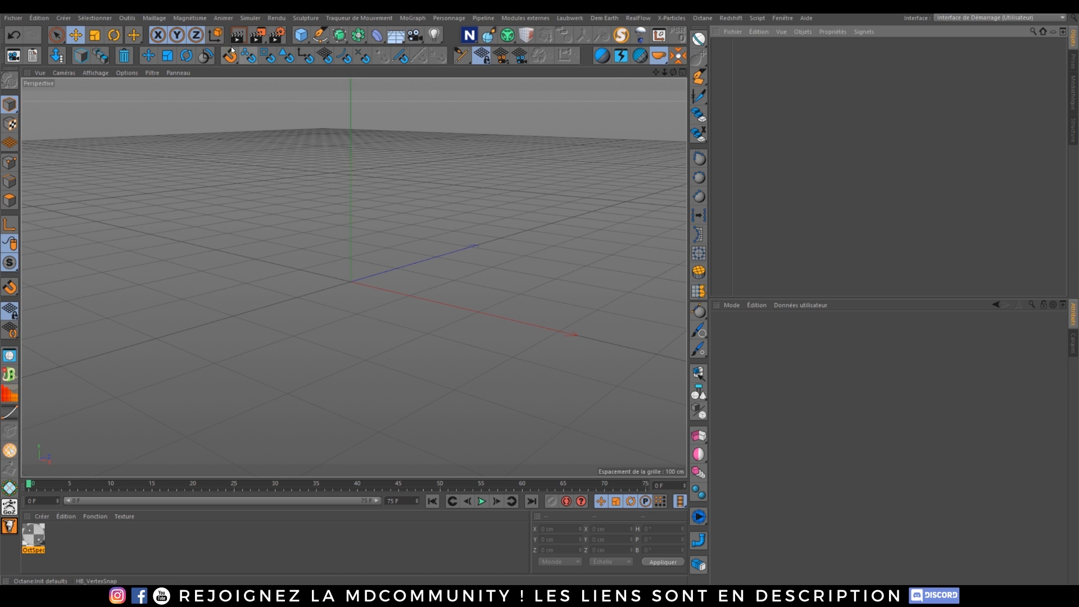
alt+drag(374, 242, 349, 274)
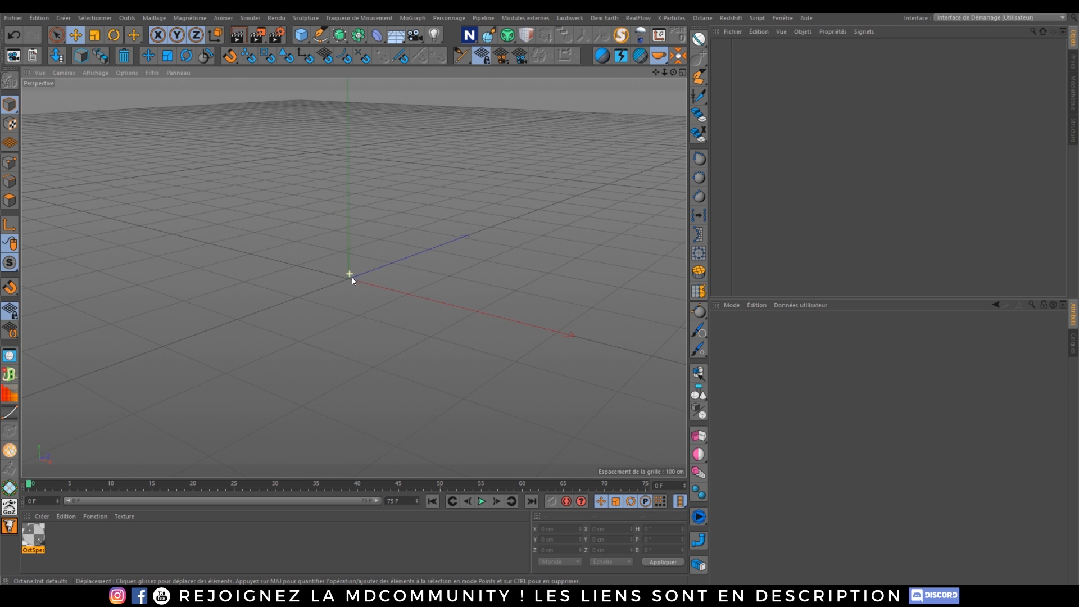
click(34, 536)
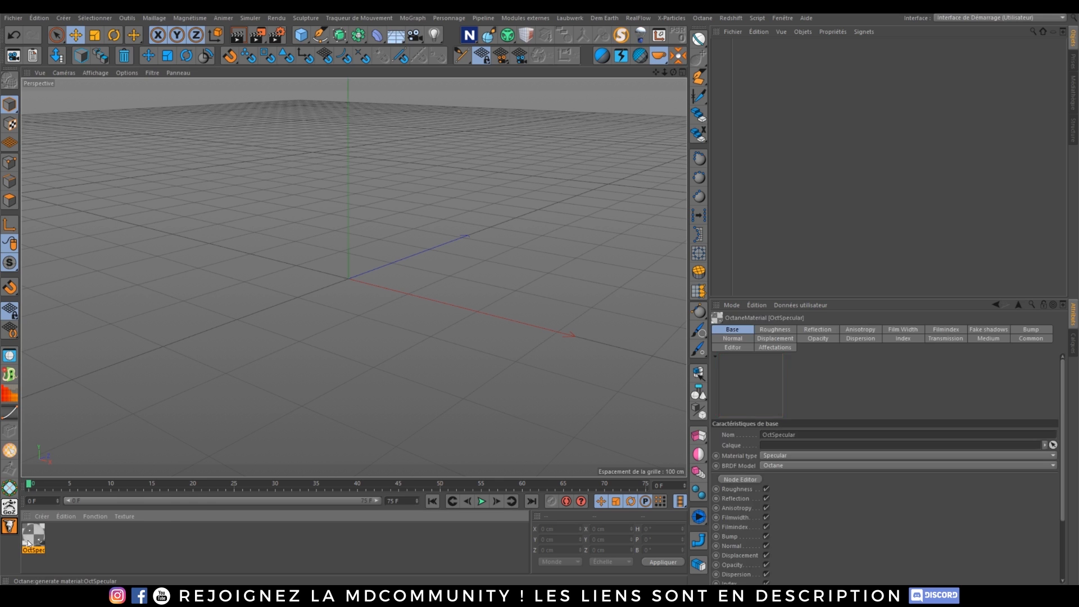
key(Delete)
- Open the Redshift RenderView and place its window over the viewport's edge
click(730, 17)
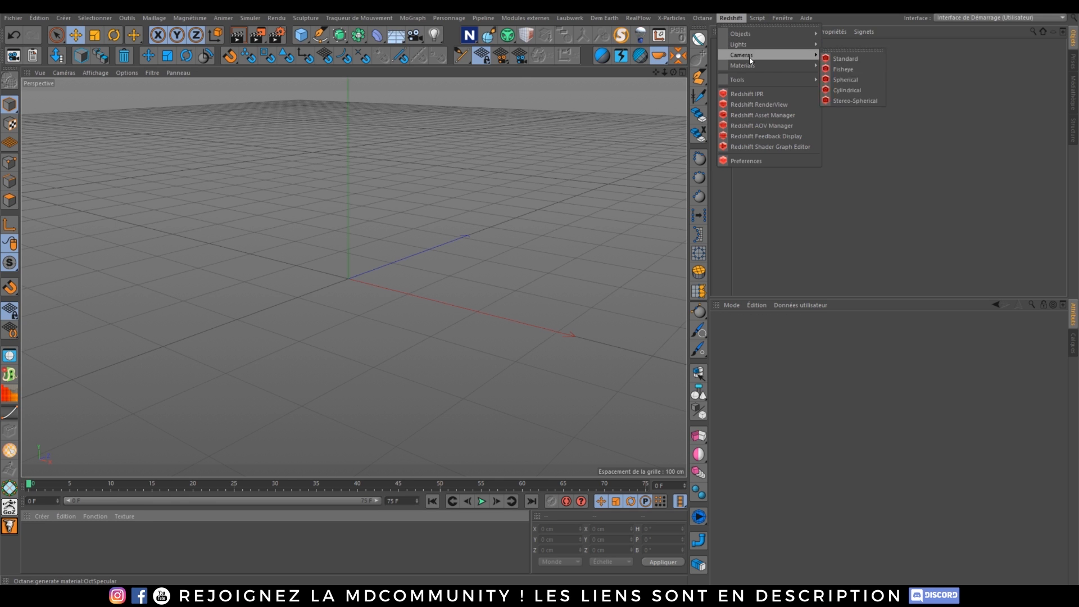
click(772, 104)
drag(646, 133, 692, 134)
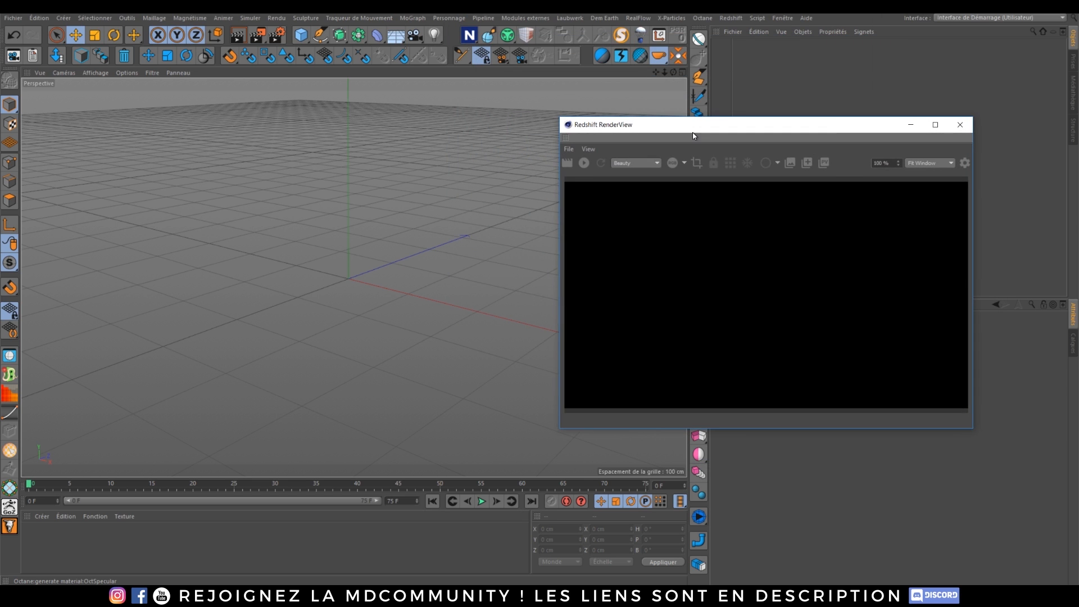
- Dock the Redshift RenderView beside the object manager and bring the object list back to the front
drag(565, 138, 1072, 115)
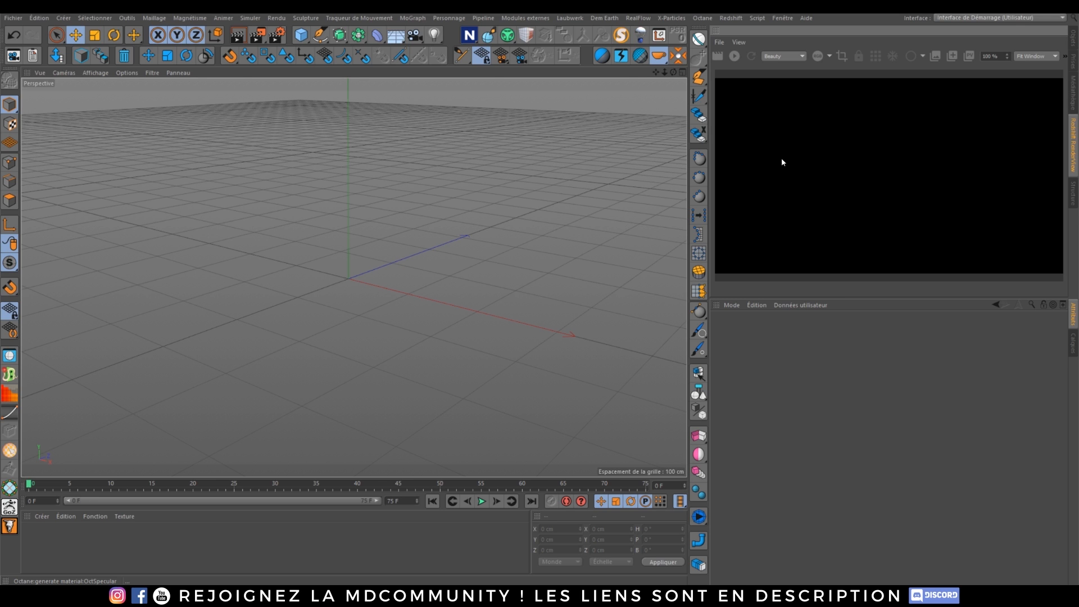
click(1072, 36)
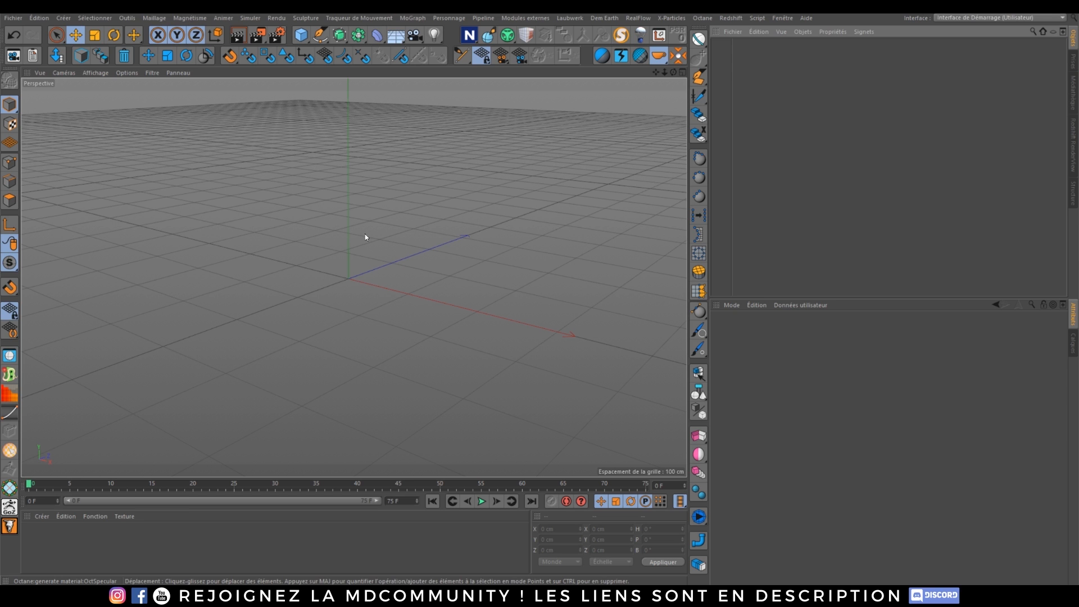
- Delete the Standard render preset and set the Octane preset's render engine to Redshift
click(280, 37)
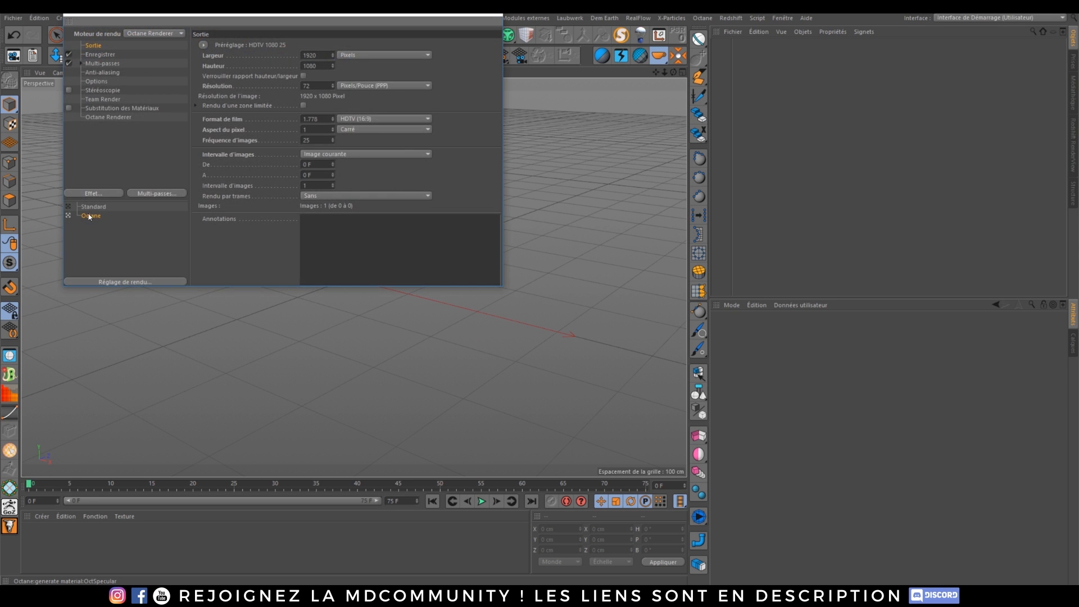
click(93, 208)
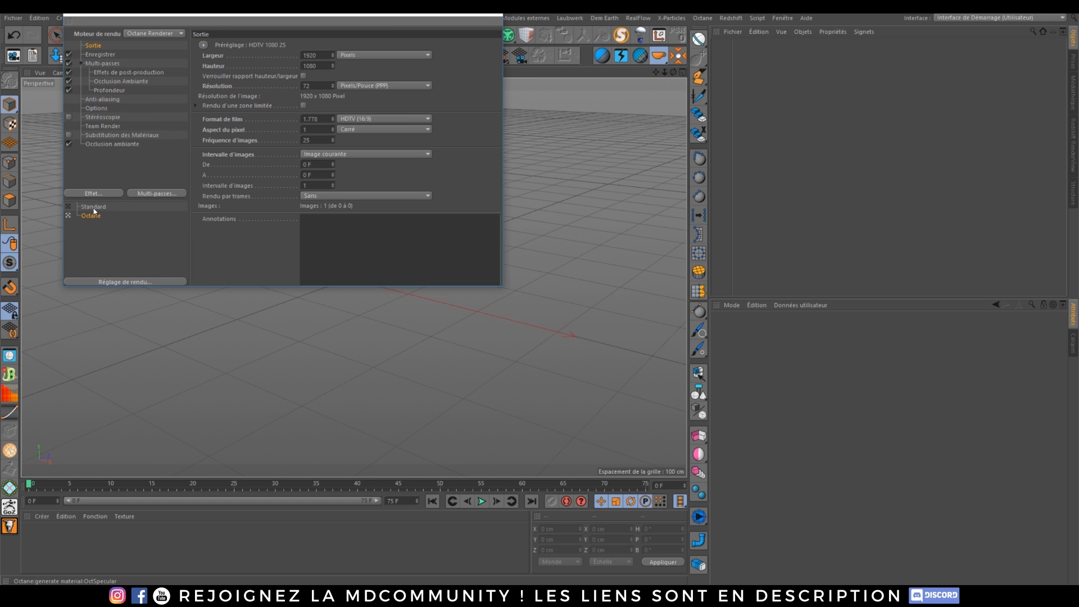
key(Delete)
click(152, 35)
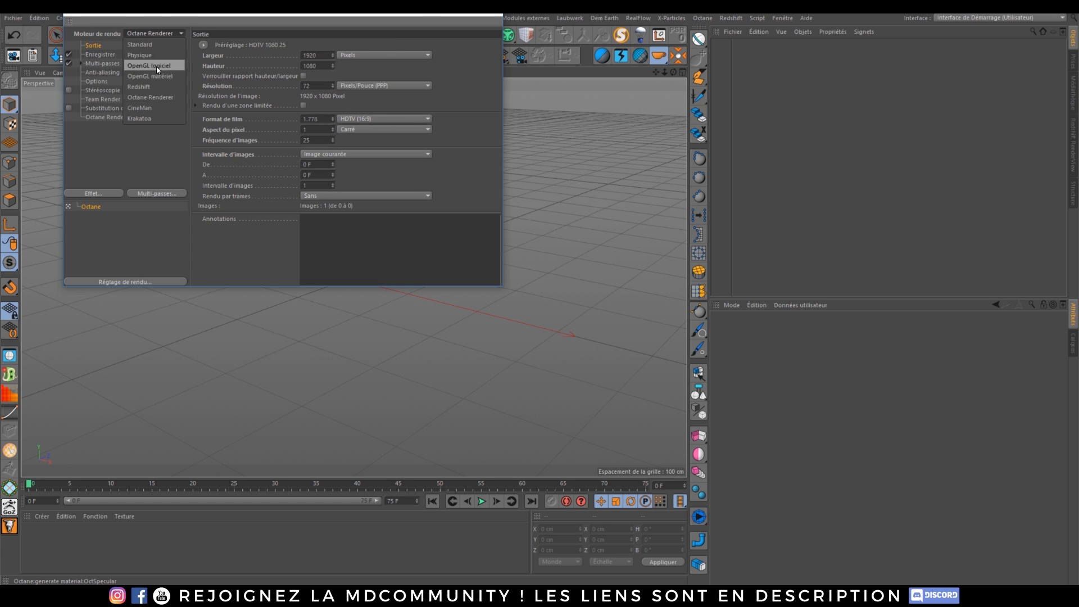
click(151, 87)
click(88, 66)
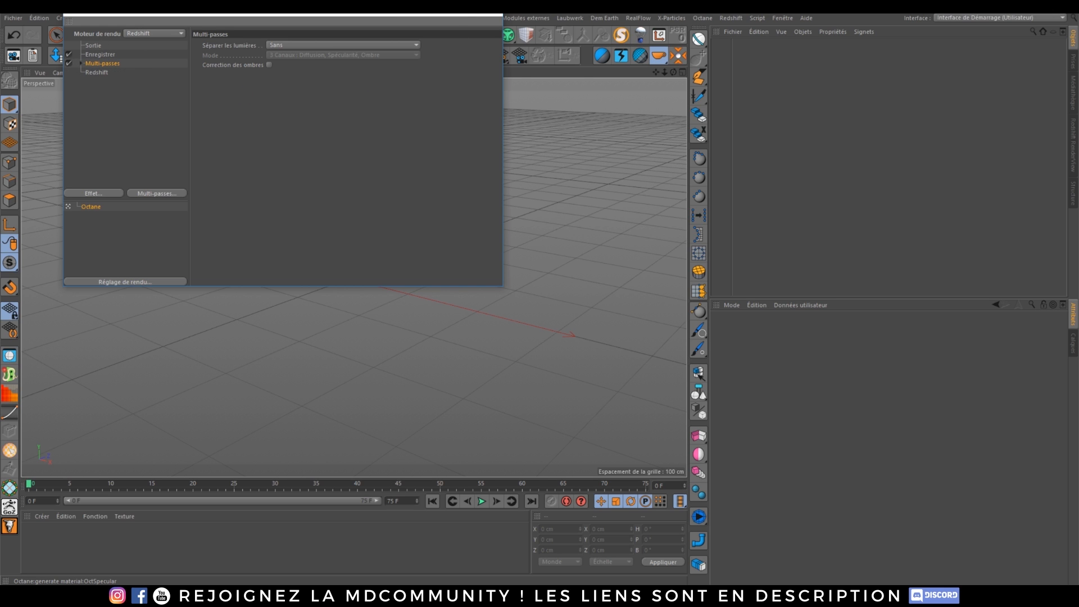
click(493, 14)
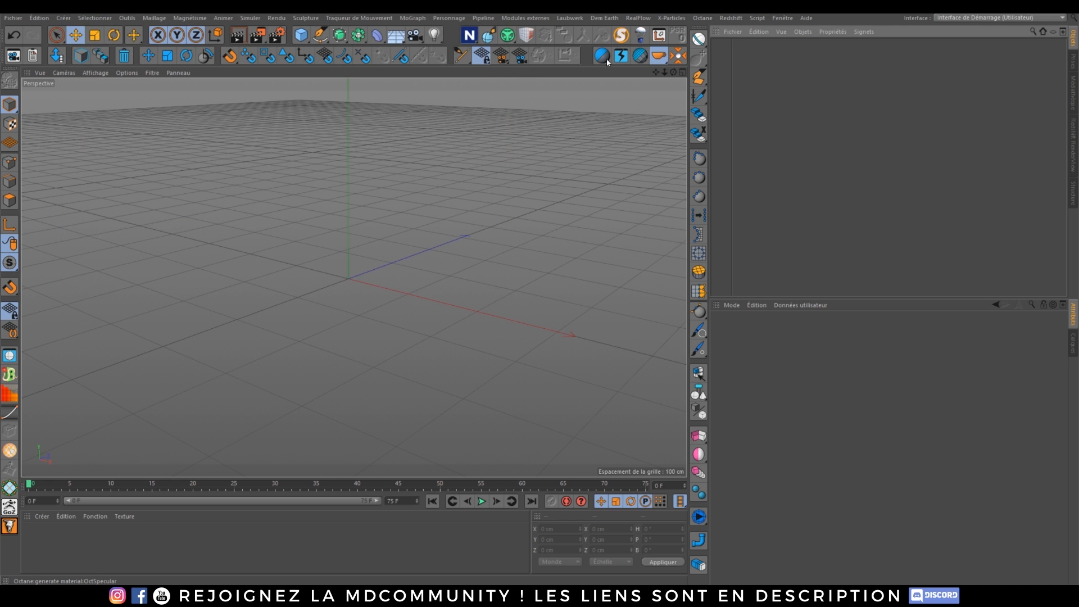
- Add a default cube to the scene and render it in the Redshift RenderView
click(731, 17)
click(758, 105)
drag(301, 35, 422, 49)
click(735, 58)
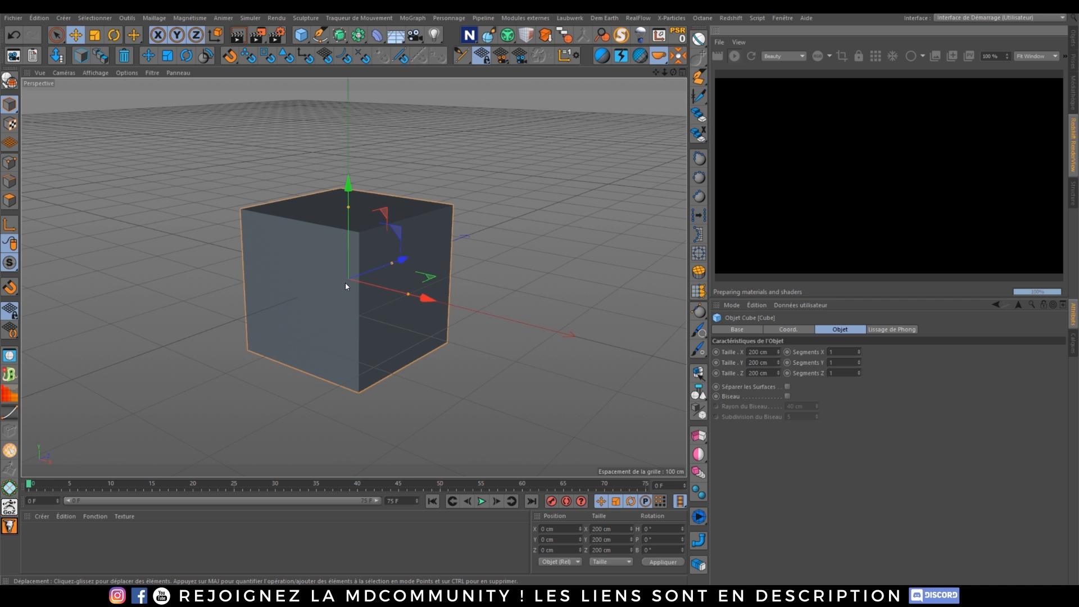
click(733, 57)
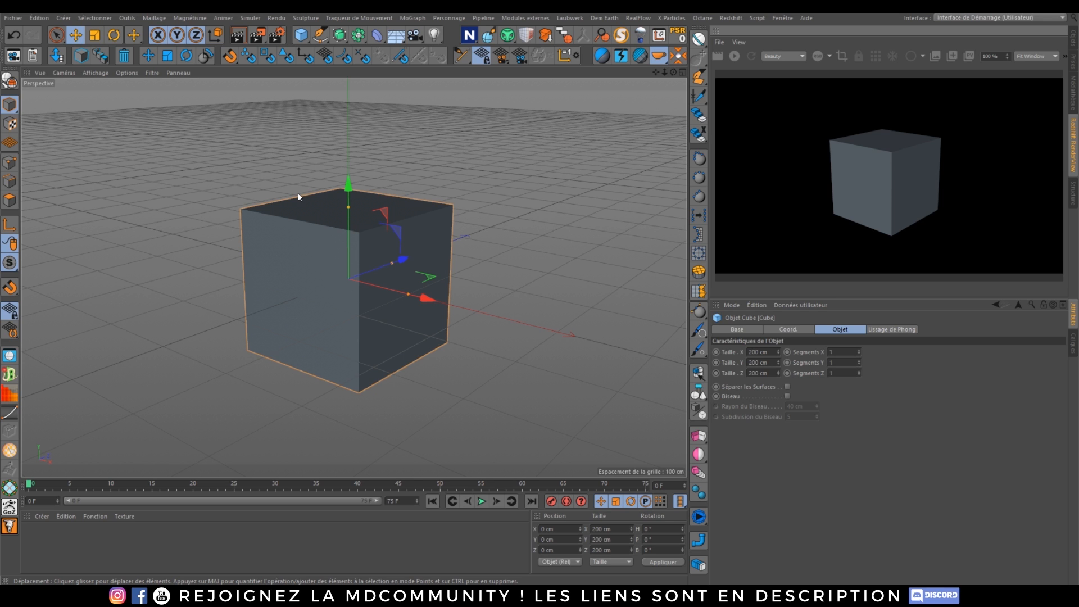
- Set Samples Max to 1024 in the Unified Sampling section of the Redshift render settings
click(277, 40)
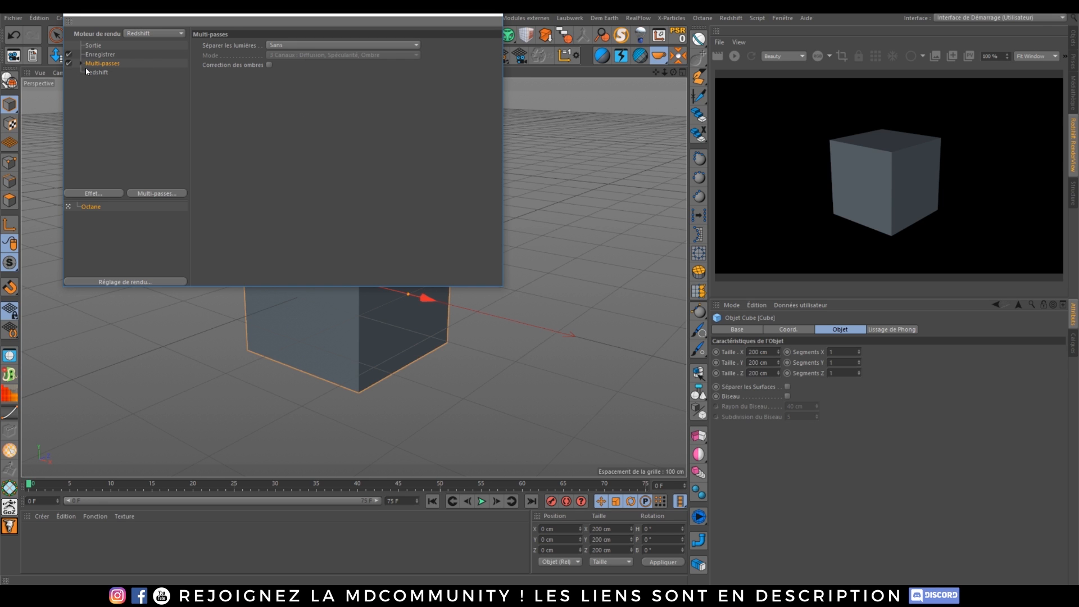
click(99, 73)
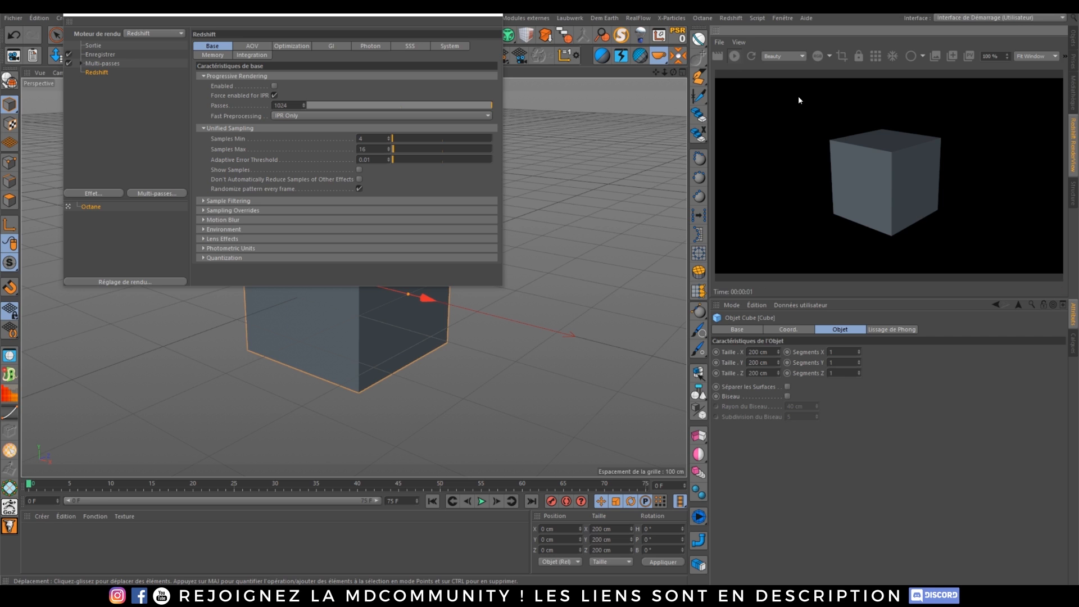
click(735, 56)
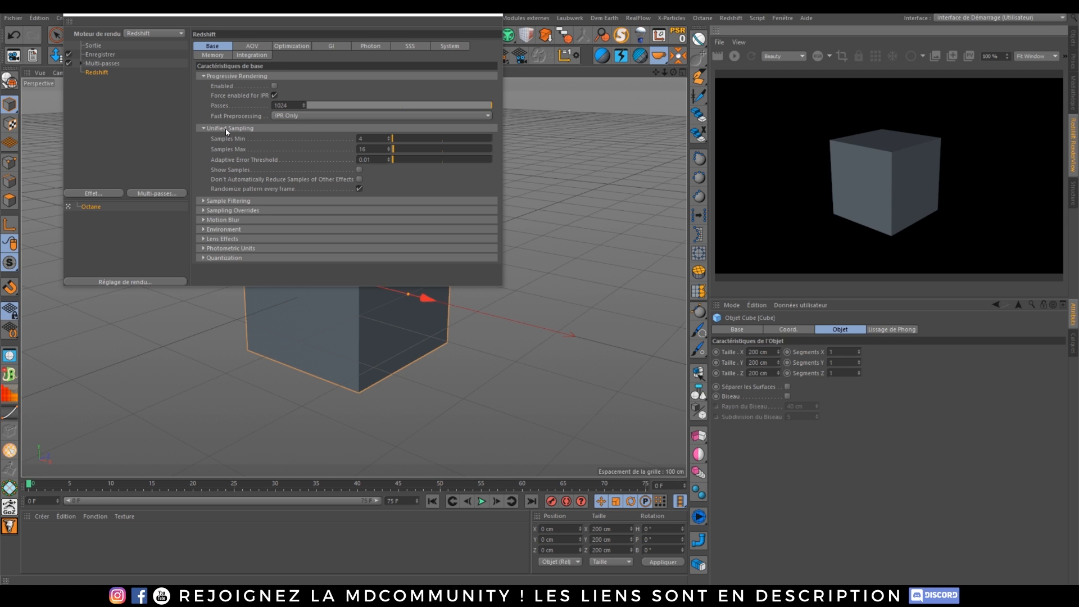
drag(394, 149, 617, 164)
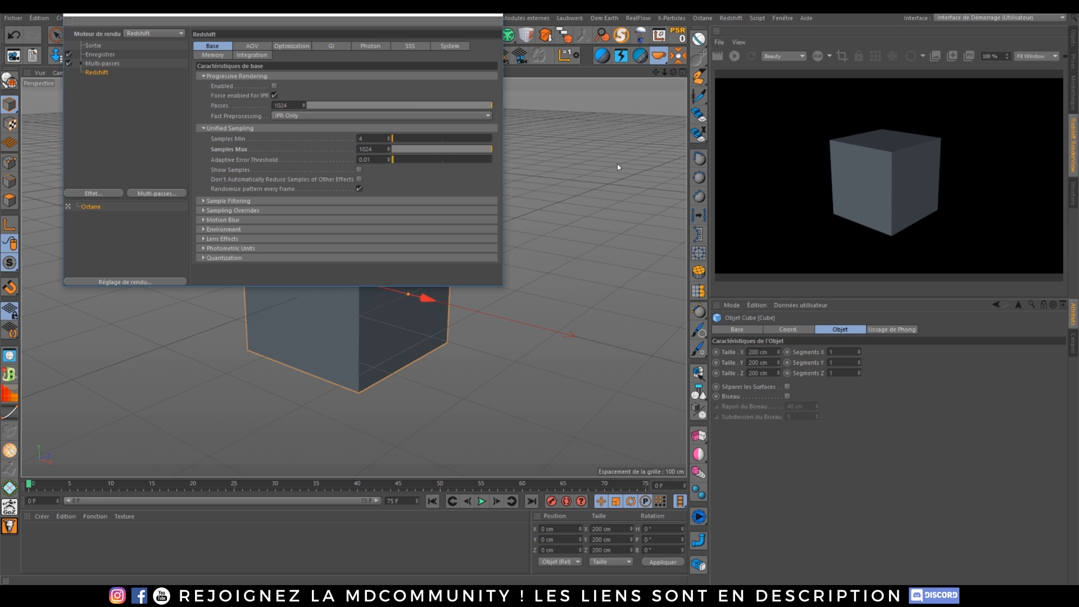
- Render the cube in the Redshift RenderView to check the sampling settings and stop the render
double_click(377, 138)
click(740, 55)
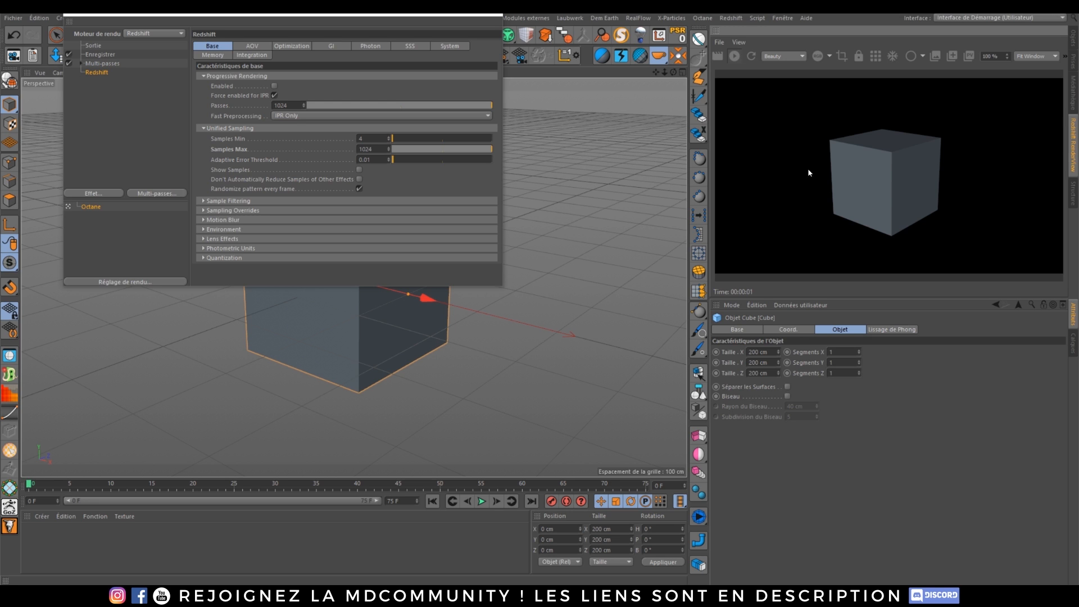
click(371, 138)
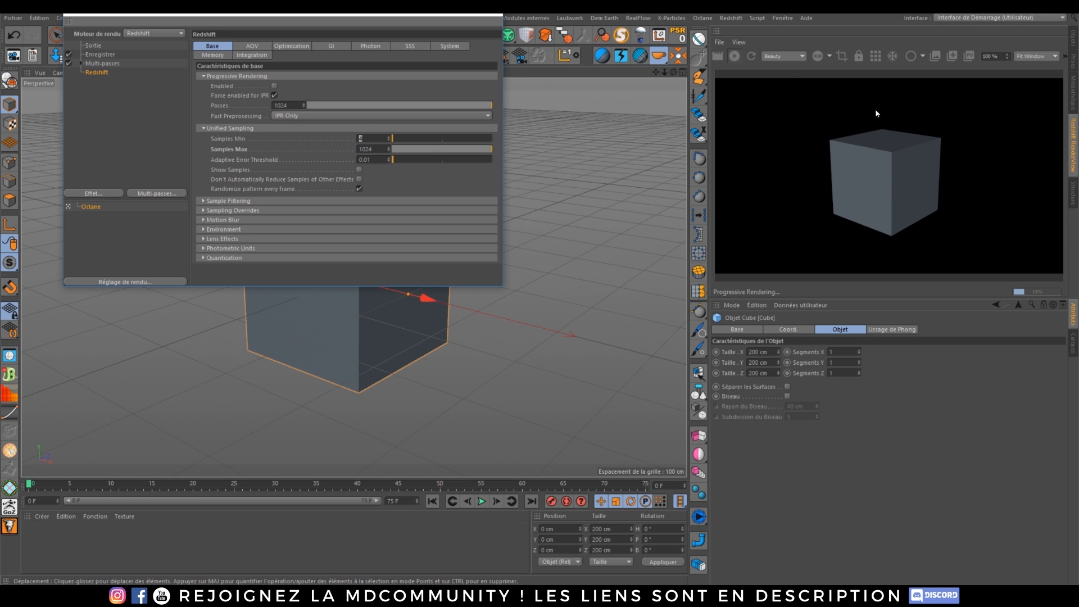
click(733, 58)
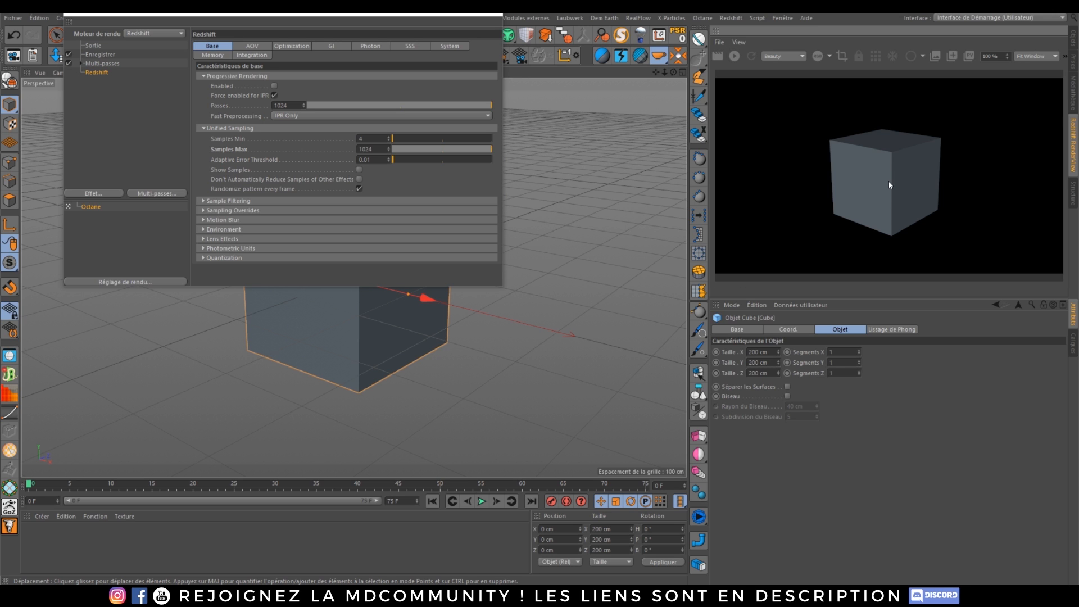
click(376, 150)
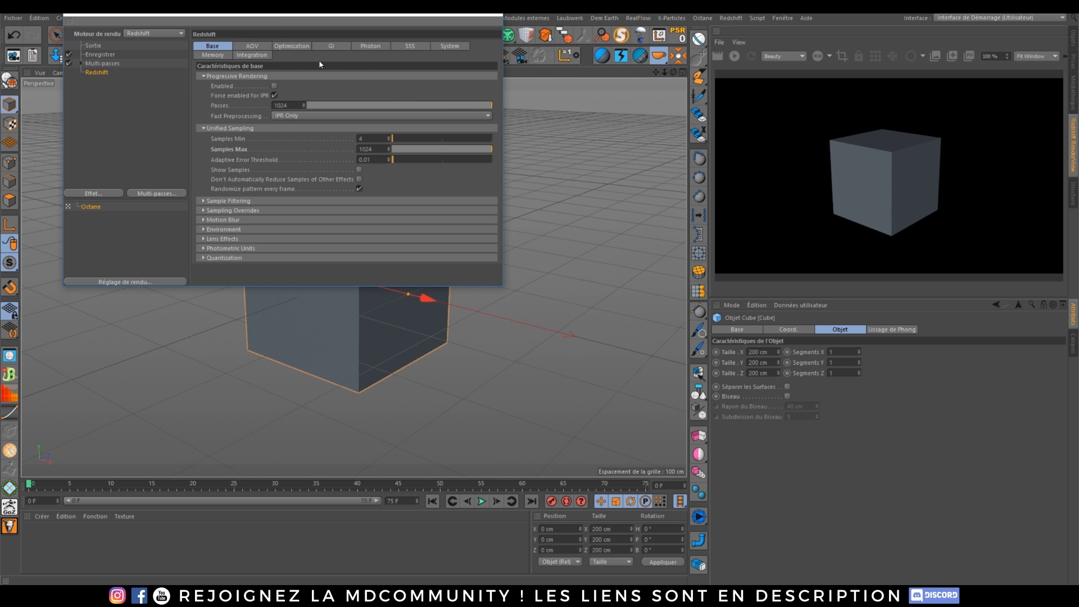
- Set Redshift's Primary GI Engine to Brute Force and its Secondary GI Engine to Irradiance Point Cloud
click(330, 47)
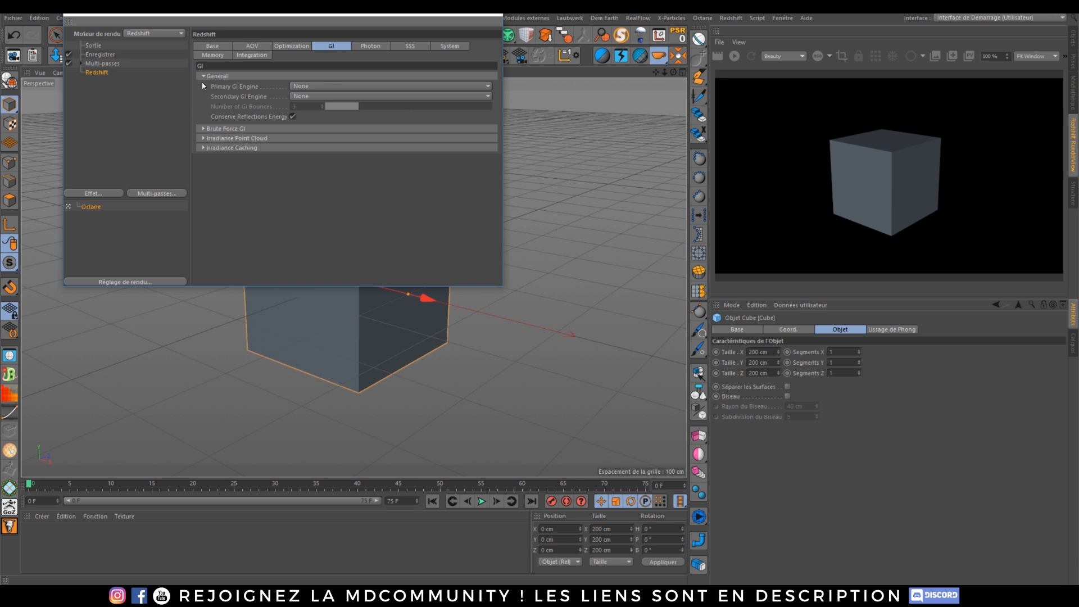
click(315, 87)
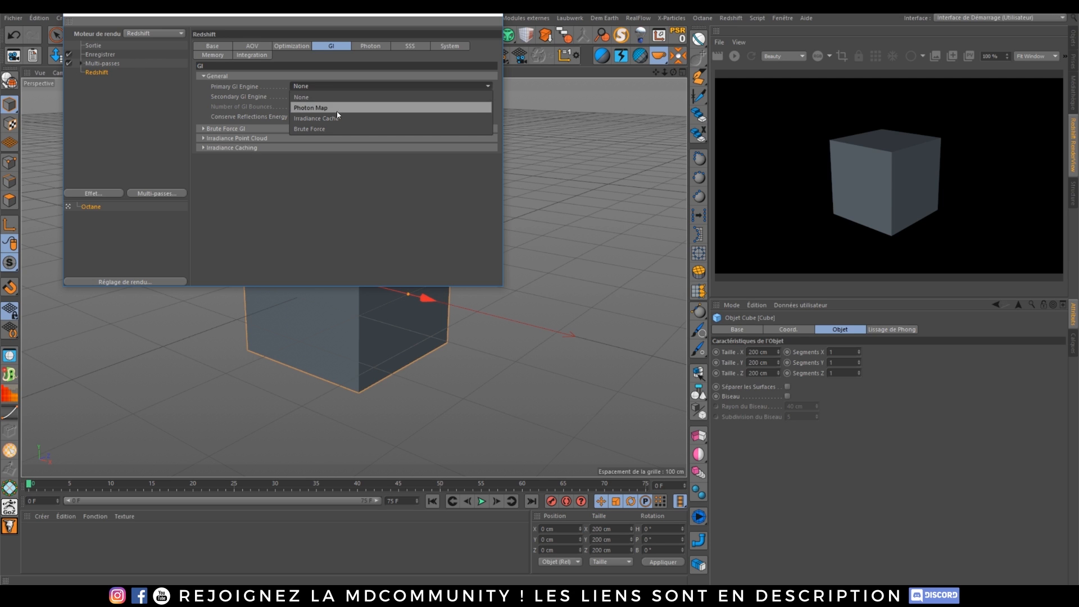
click(313, 129)
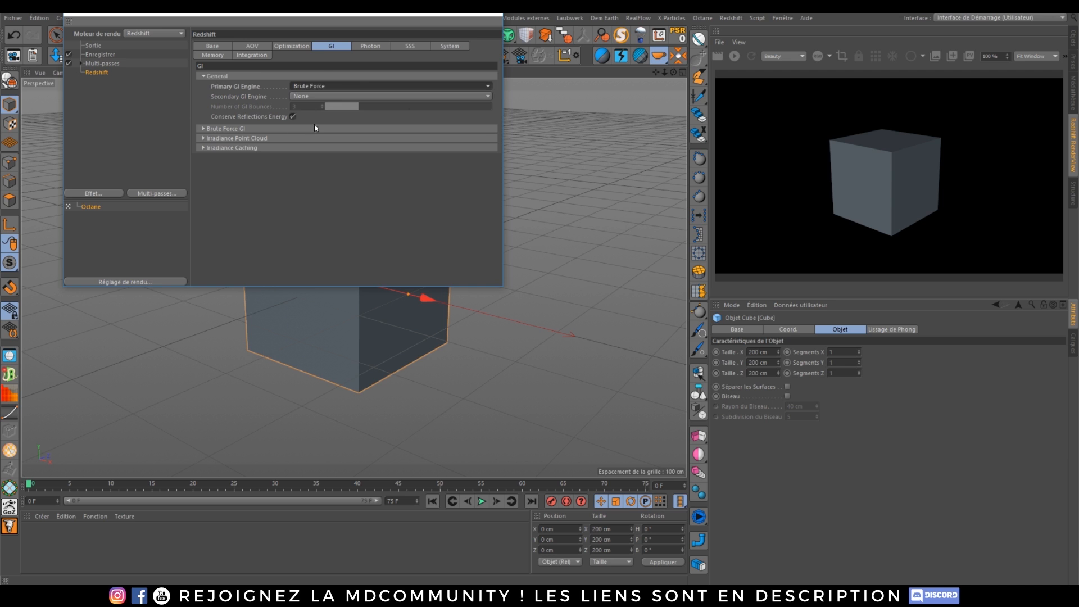
click(308, 96)
click(339, 129)
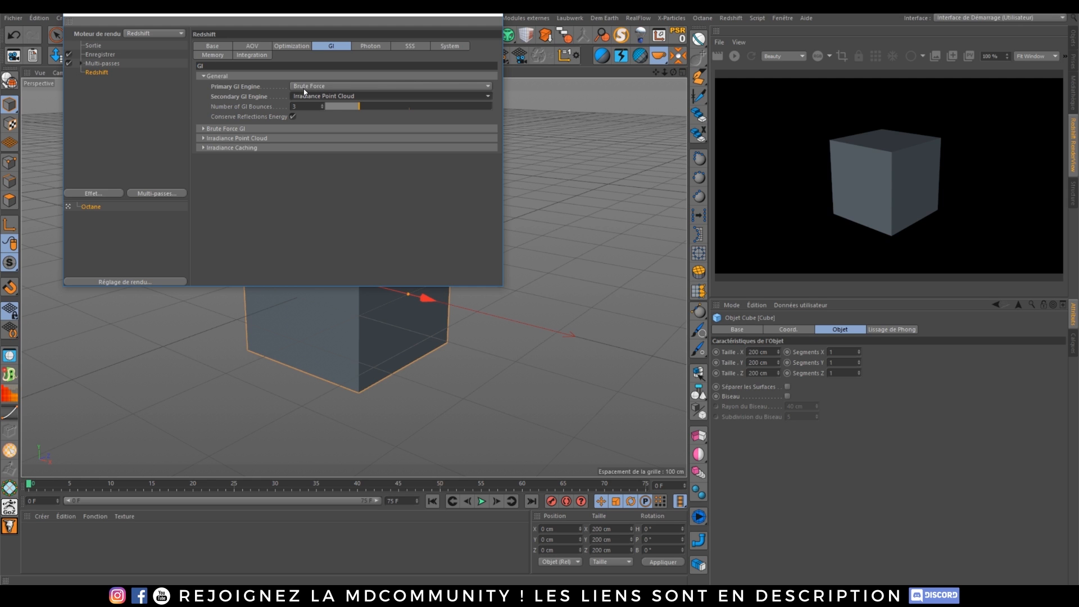
click(330, 98)
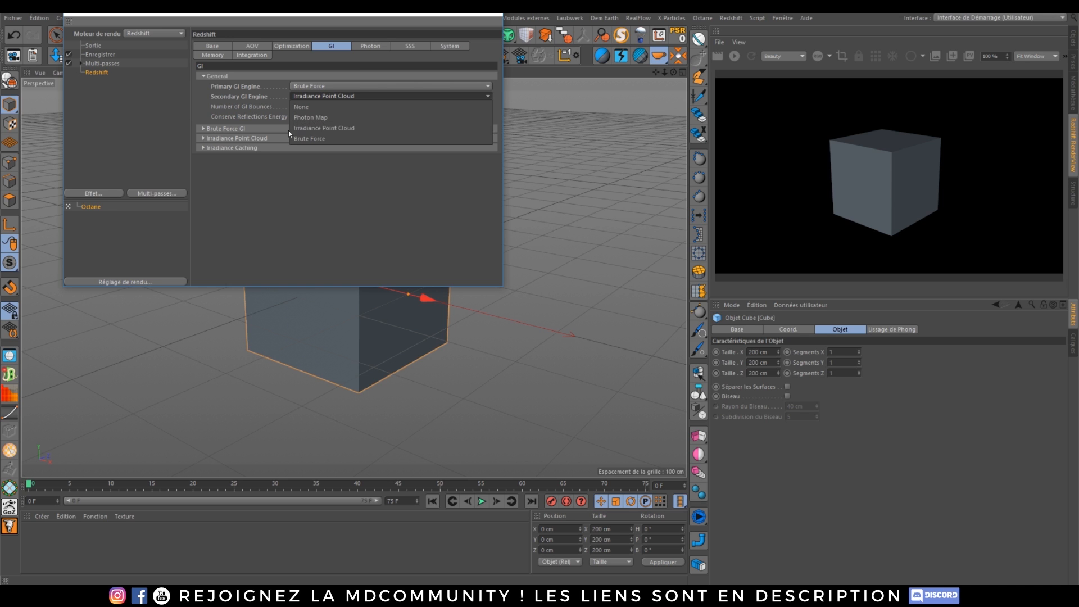
click(322, 129)
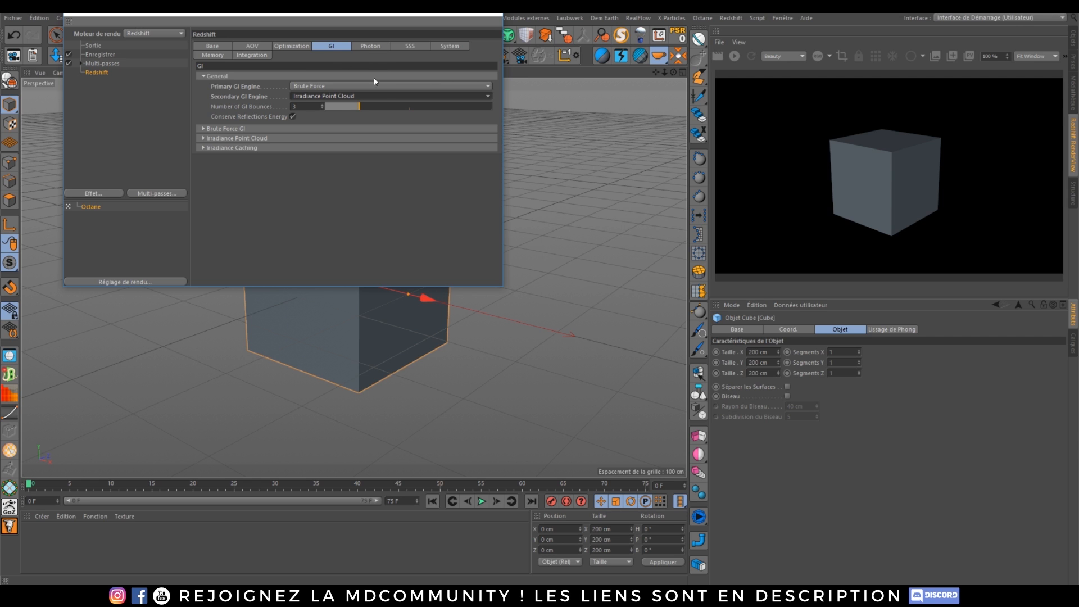
click(308, 87)
click(304, 168)
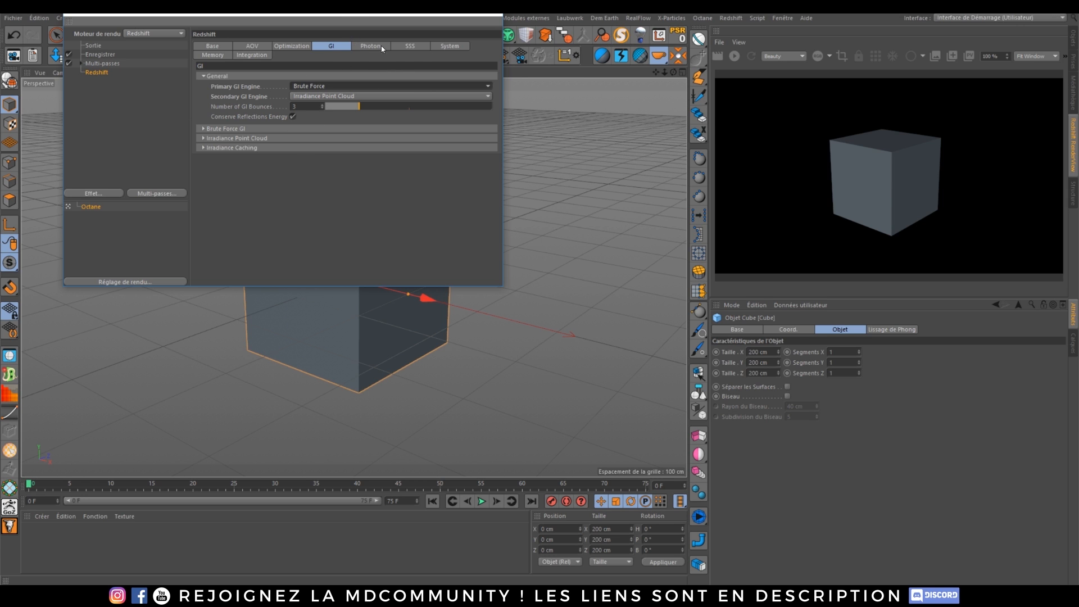
- Enable Render Two Passes for Denoising in the experimental options of Redshift's system settings
click(450, 46)
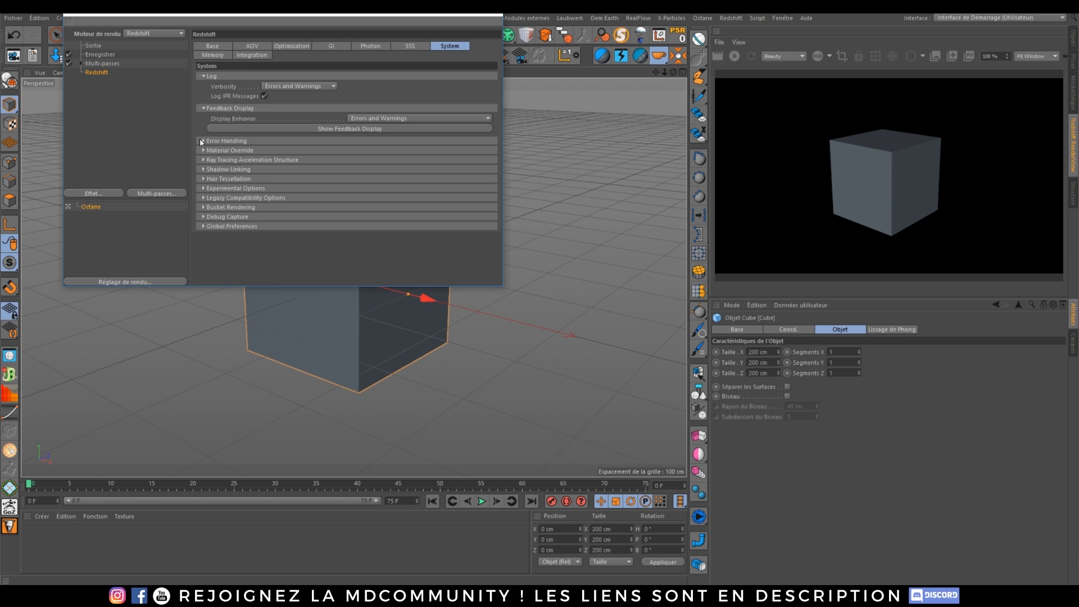
click(203, 189)
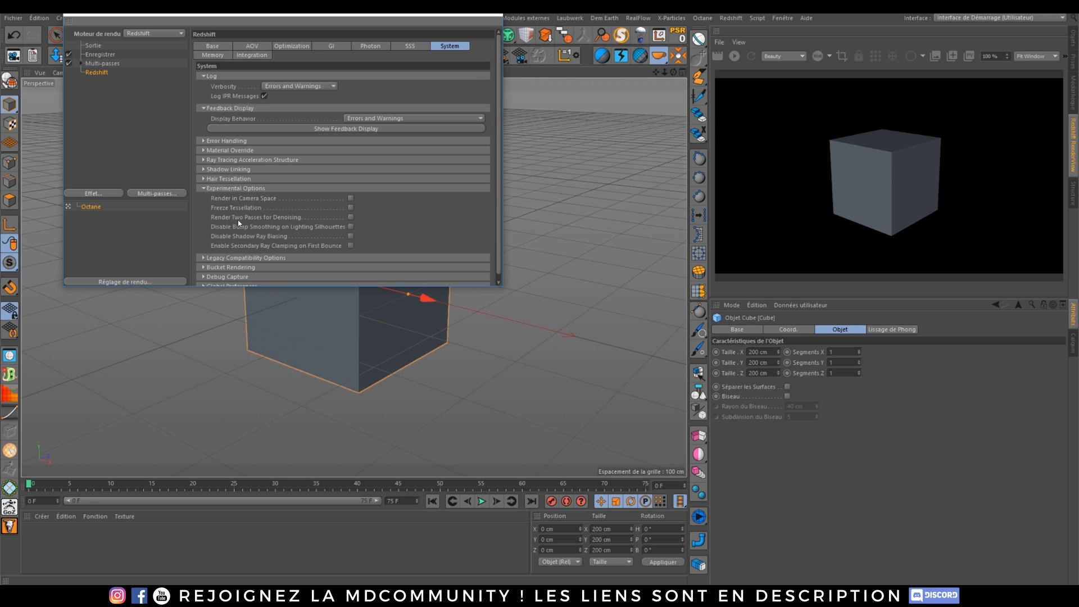
click(349, 218)
click(202, 189)
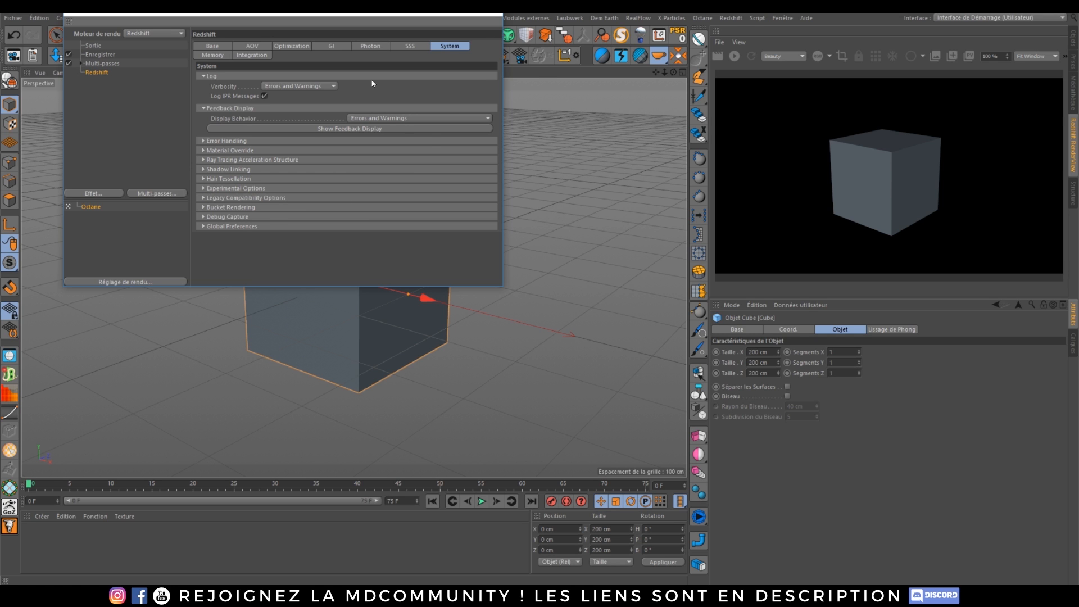
- Turn Automatic Memory Management off and on again in Redshift's memory settings and close the render settings
click(214, 55)
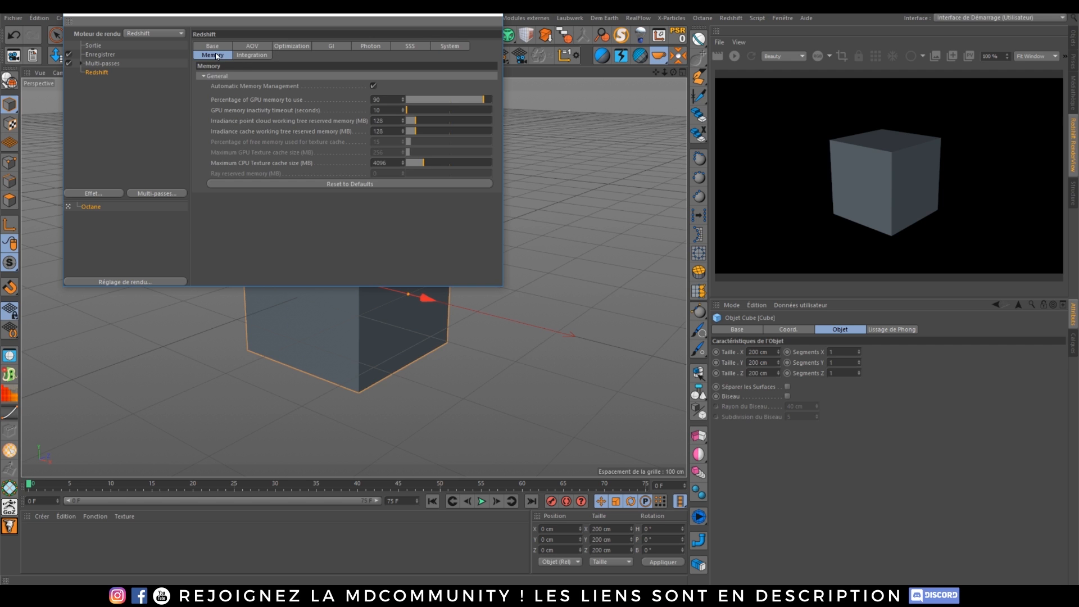
click(373, 86)
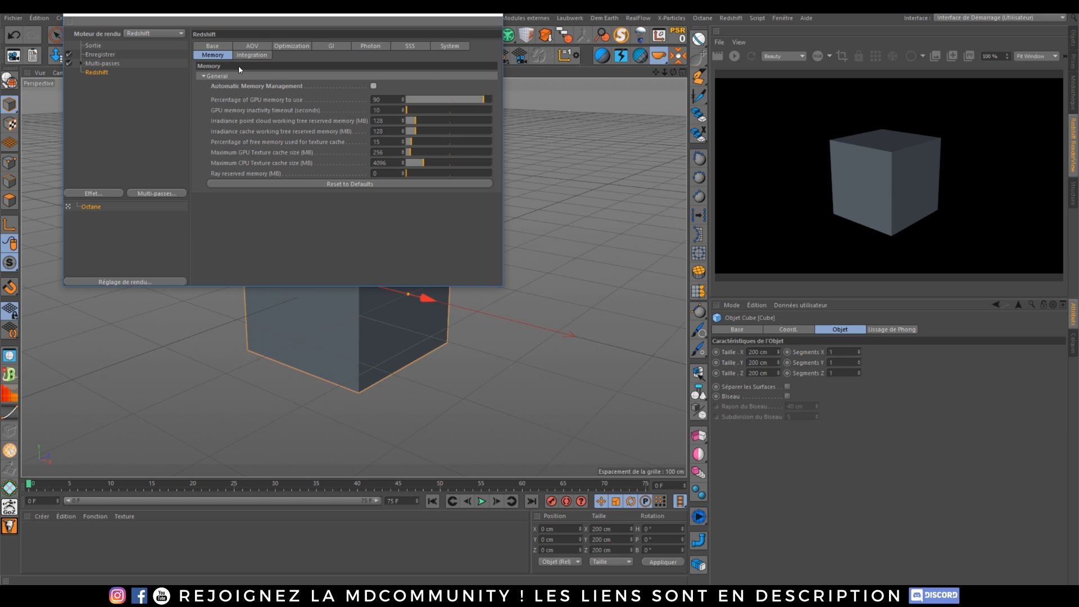
click(374, 87)
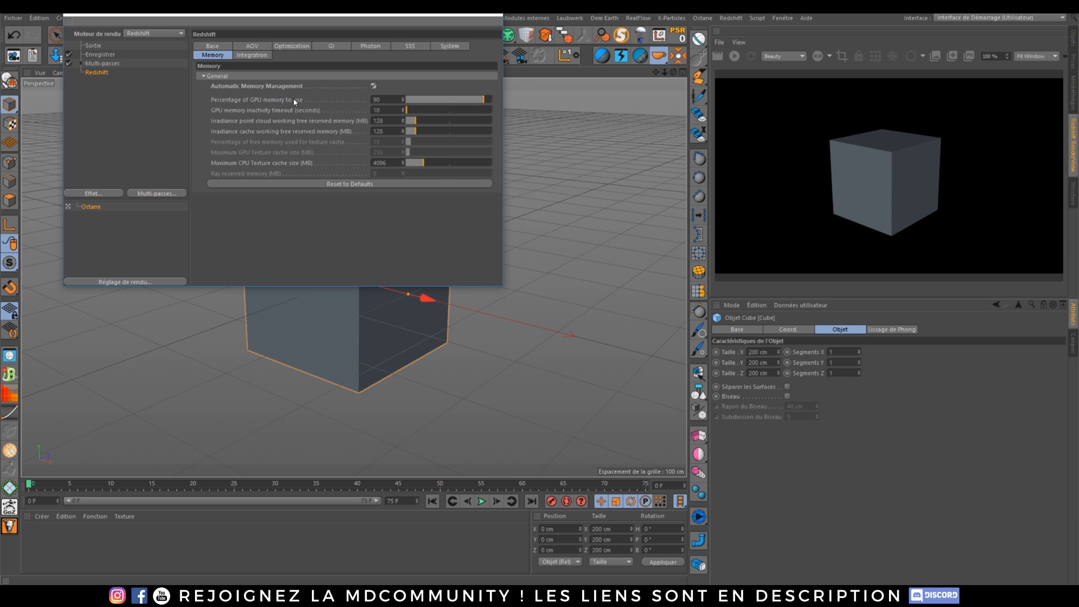
click(499, 21)
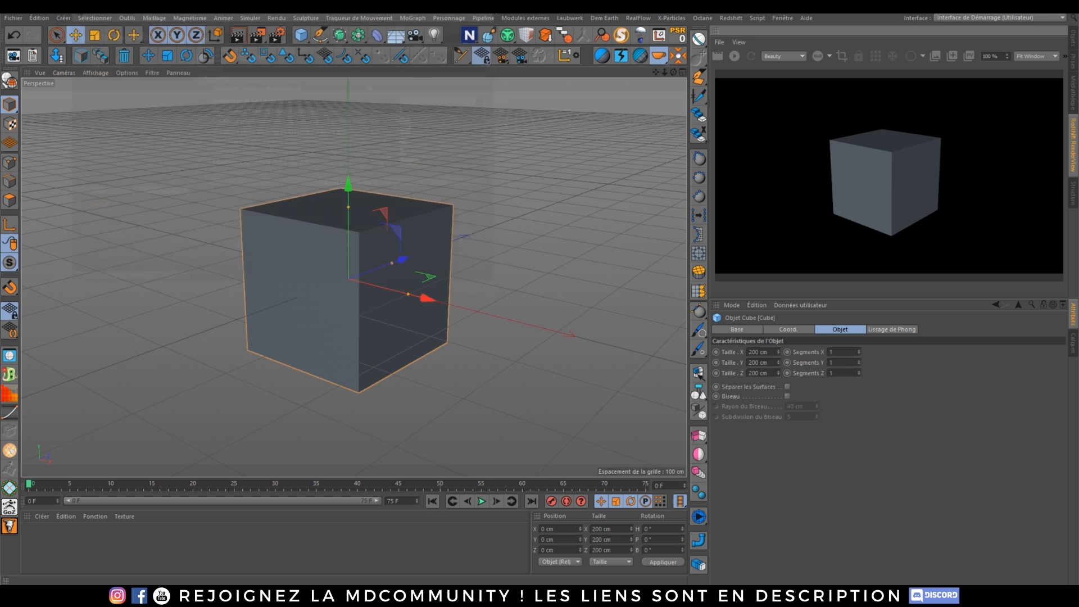
- Create a new standard Redshift material
alt+drag(311, 300, 320, 293)
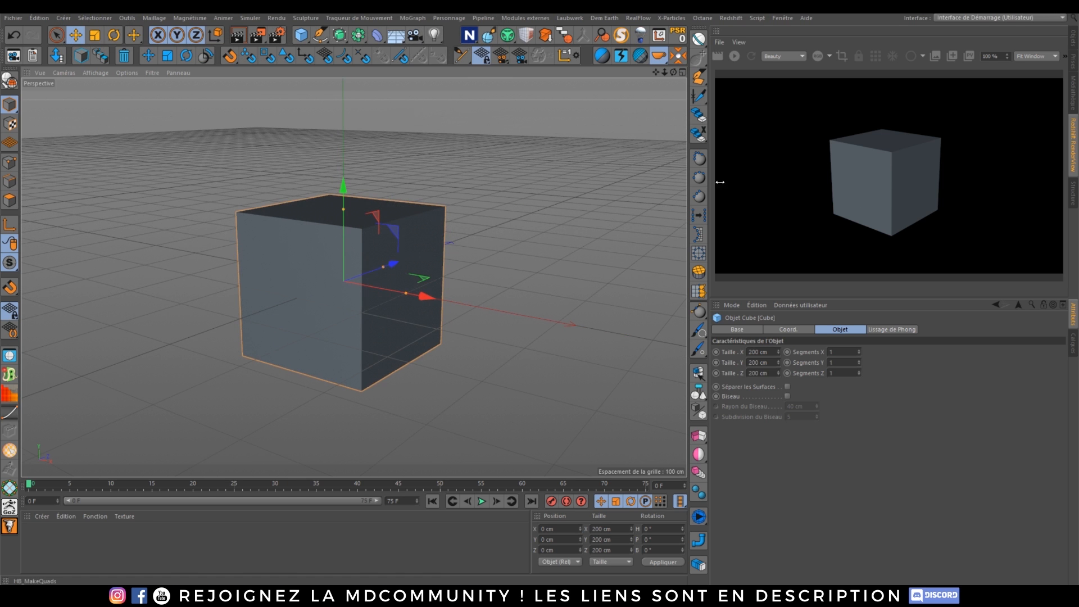
click(41, 516)
mouse_move(162, 440)
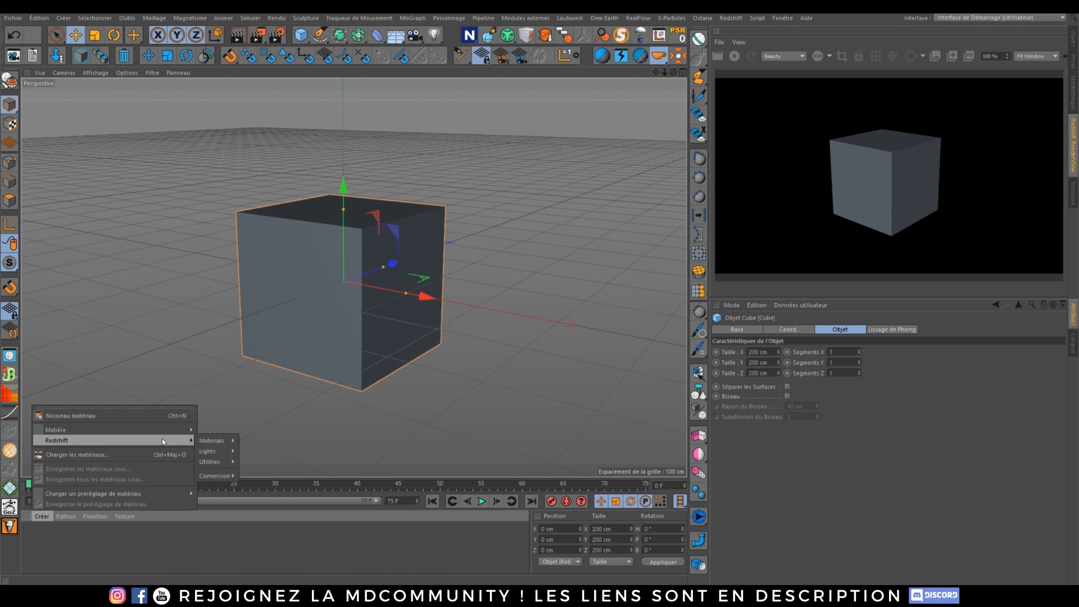
mouse_move(235, 441)
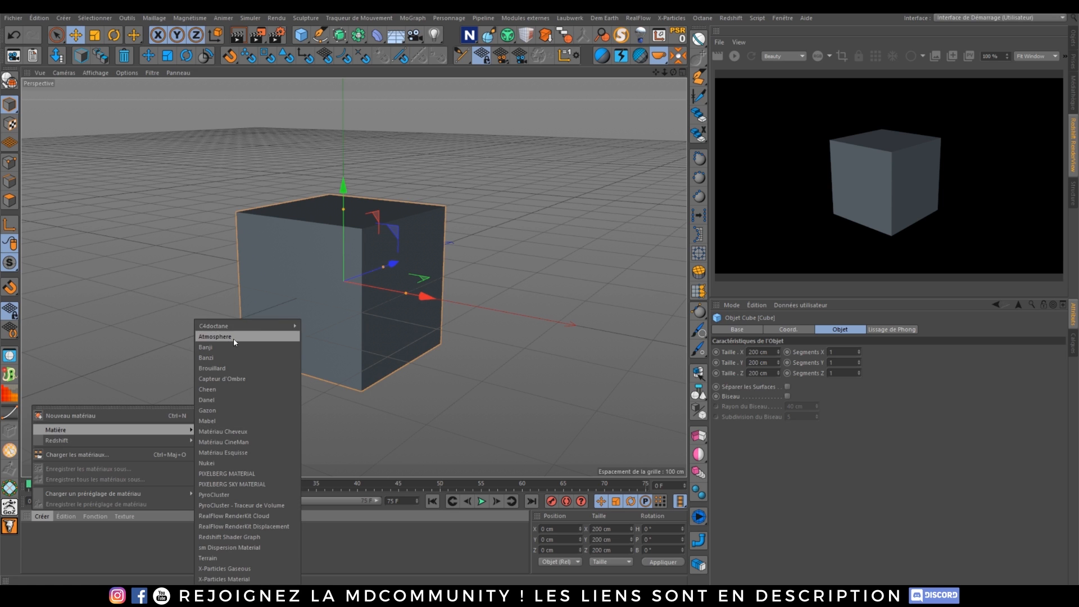
mouse_move(189, 440)
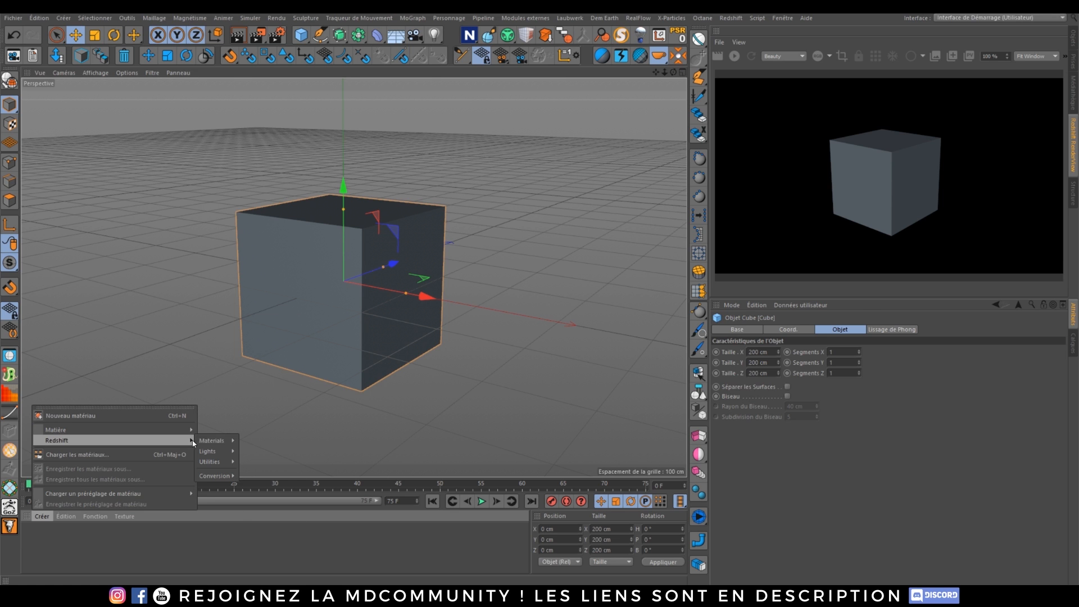
click(251, 439)
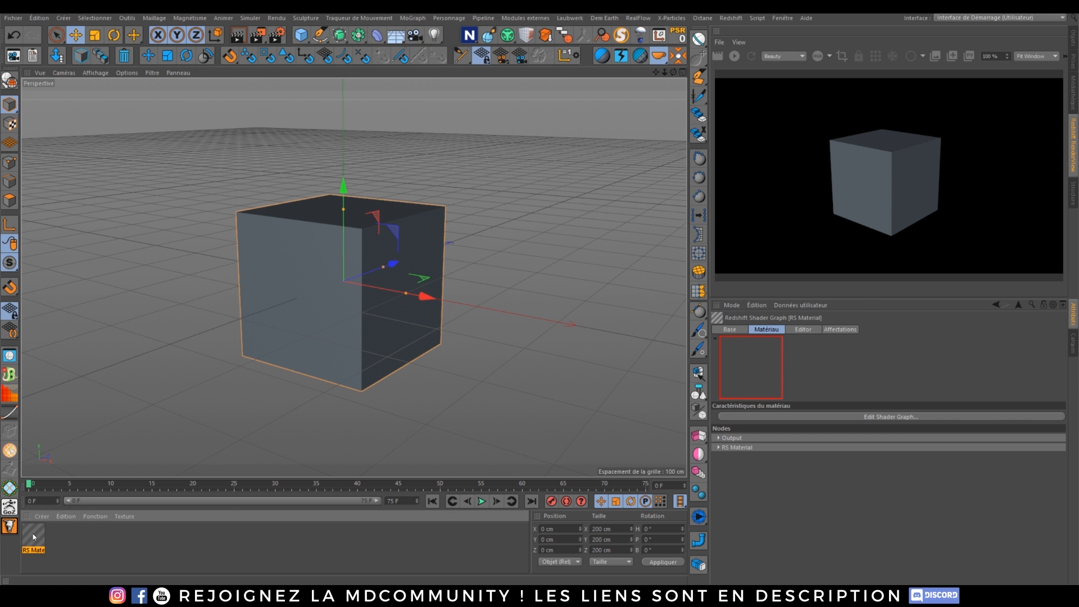
- Open the RS Material's shader graph, examine its nodes and base properties, and close the graph
double_click(33, 536)
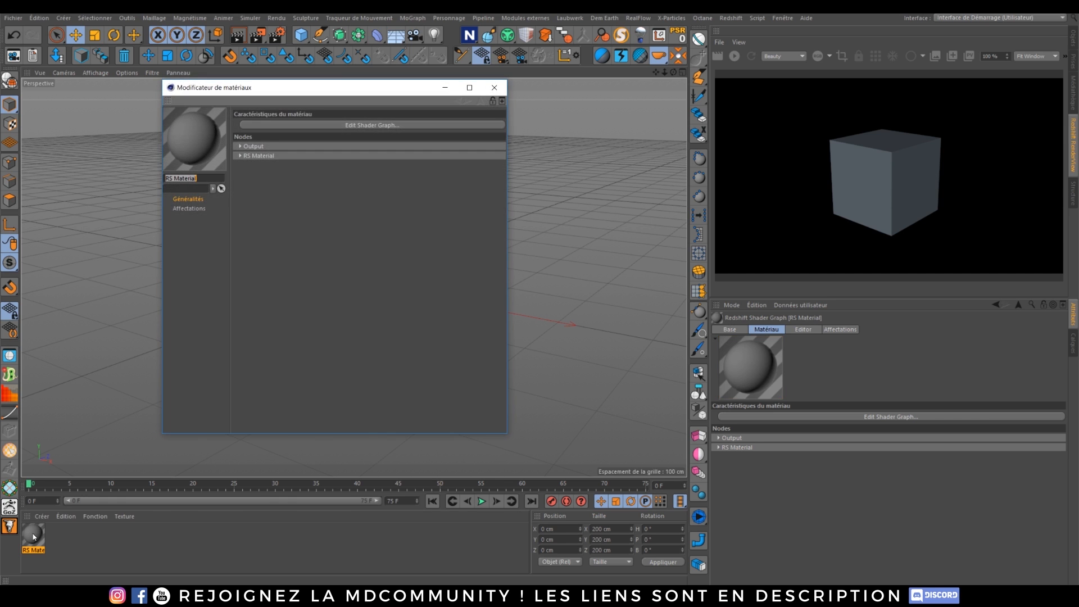
click(348, 125)
drag(267, 43, 383, 88)
drag(566, 224, 712, 230)
middle_drag(430, 322, 404, 284)
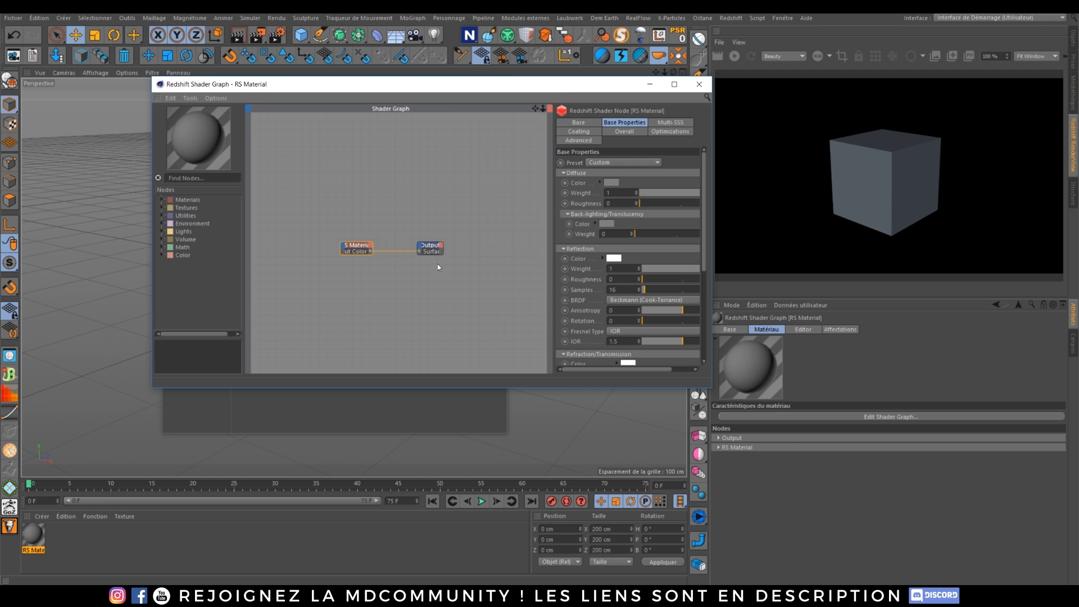
drag(705, 192, 700, 264)
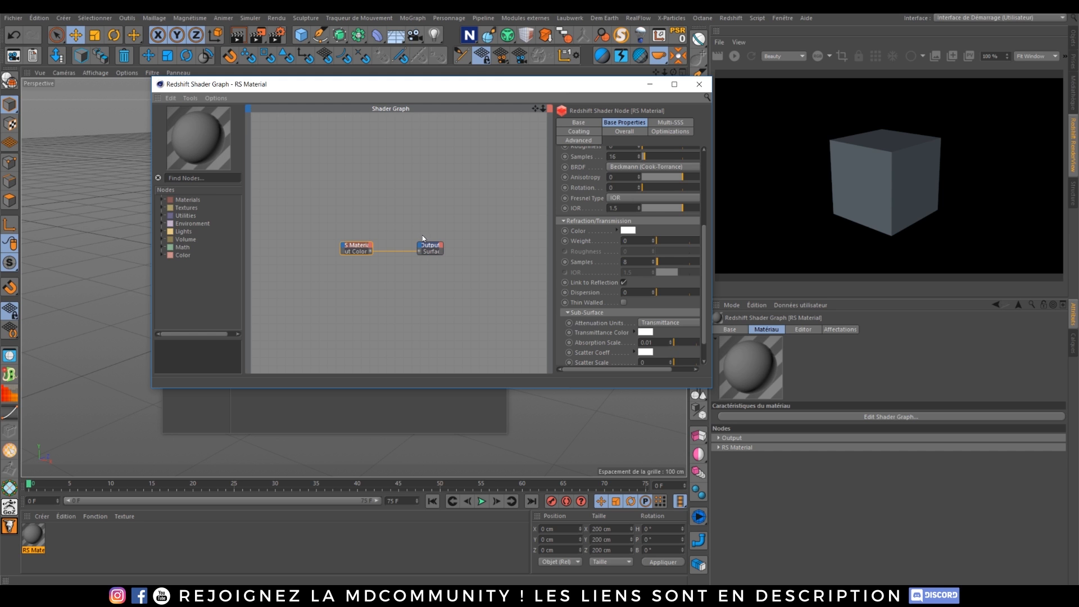
click(699, 83)
- Expand the Output and RS Material nodes in the material editor, review their parameters, and close the editor
click(239, 146)
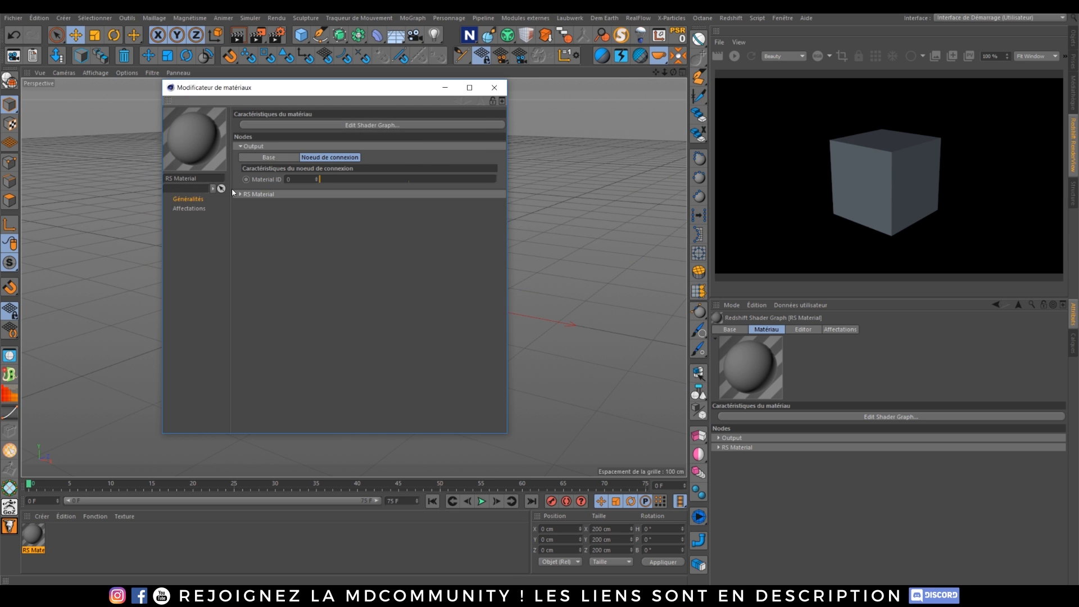
click(240, 181)
scroll(502, 220, down, 2)
scroll(502, 220, down, 2)
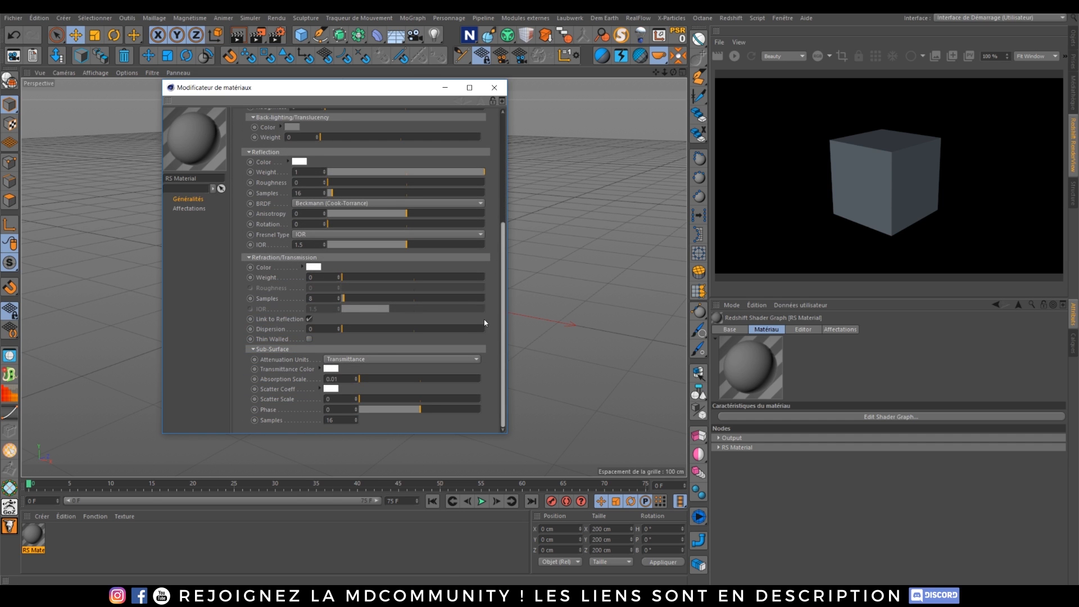
drag(504, 200, 503, 130)
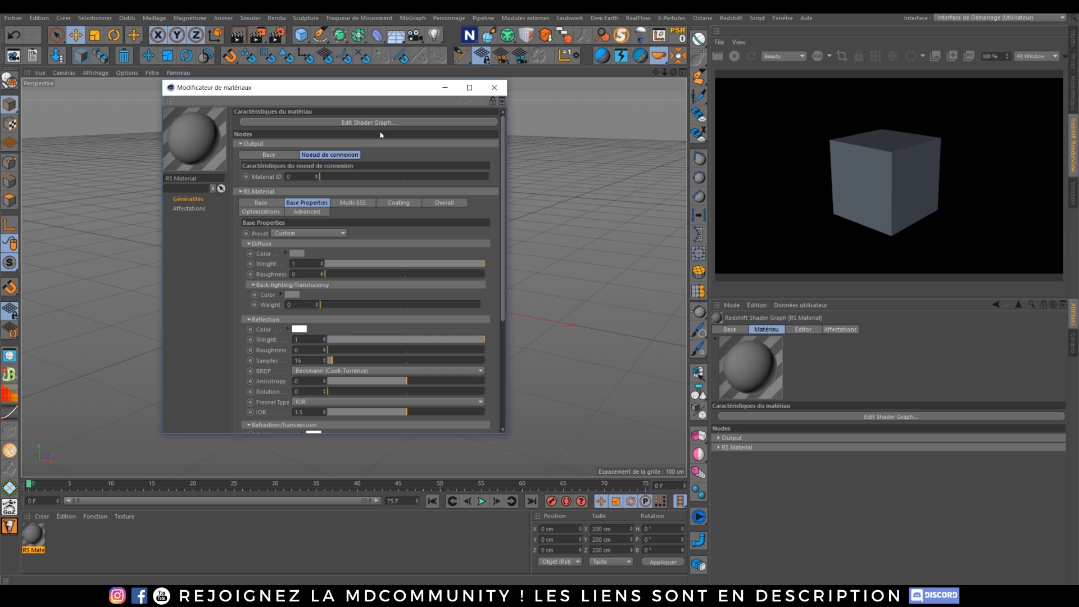
click(496, 88)
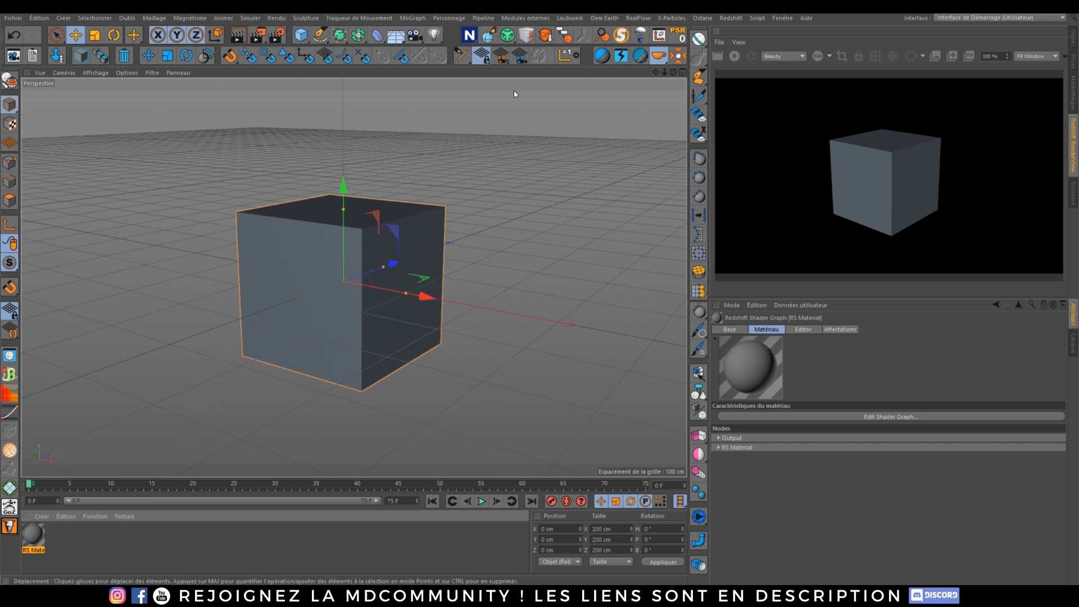
click(742, 17)
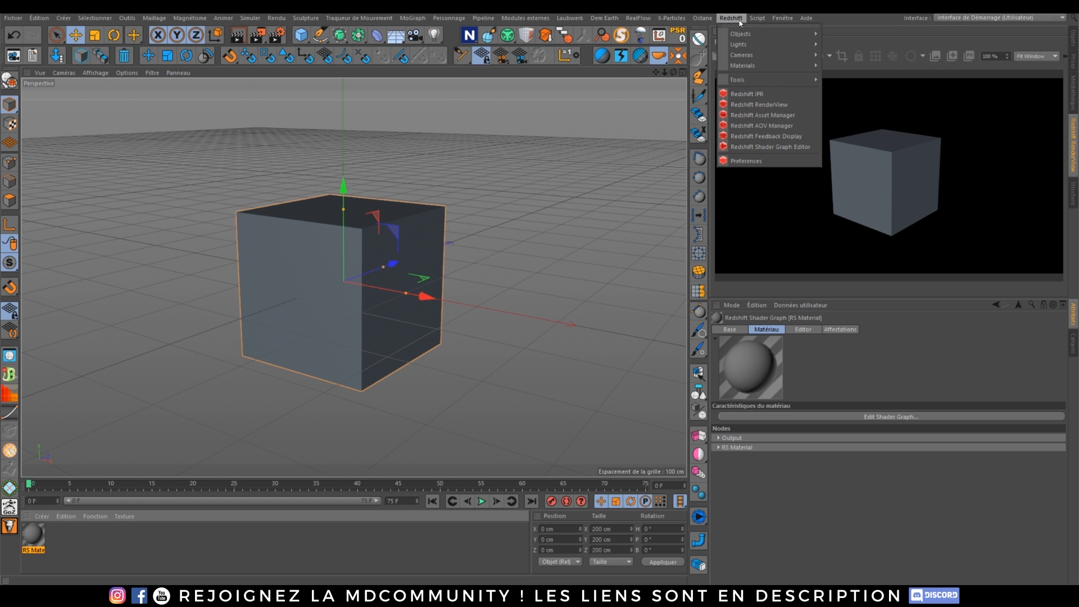
mouse_move(749, 37)
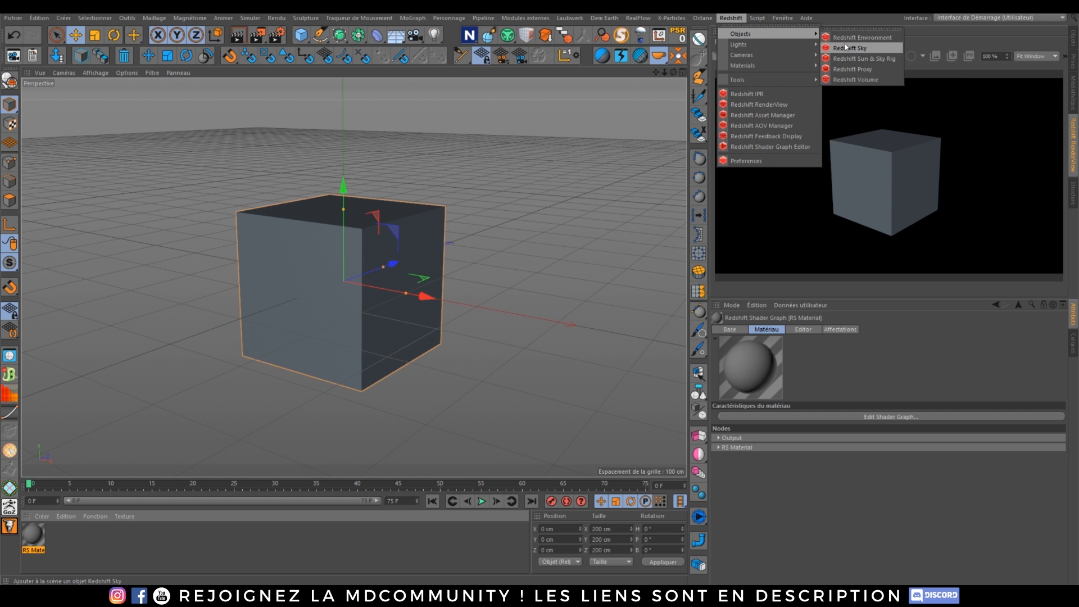
mouse_move(809, 44)
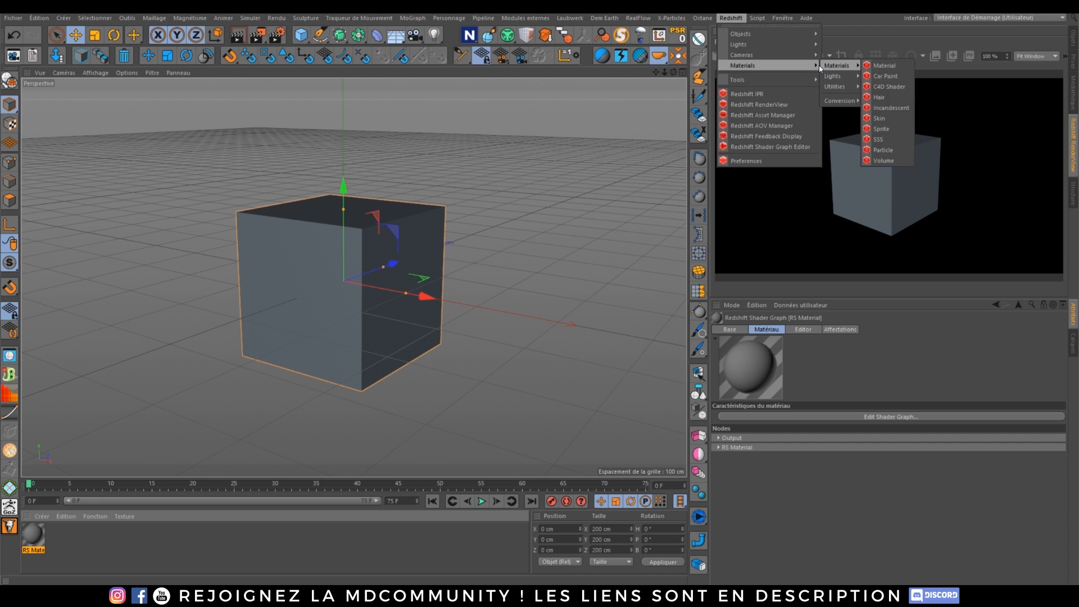
mouse_move(788, 82)
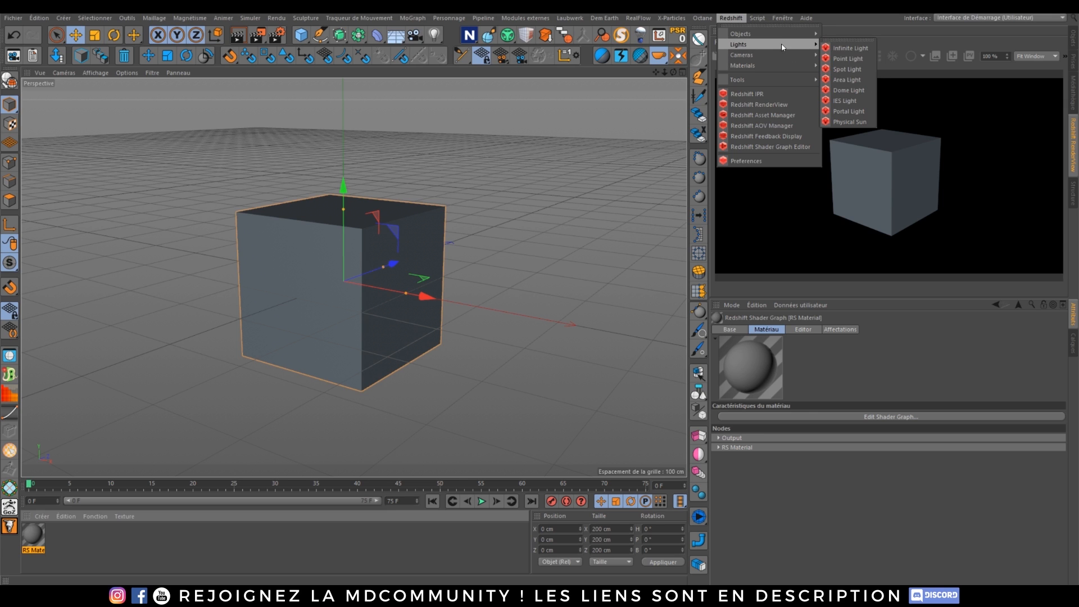
click(841, 91)
click(702, 18)
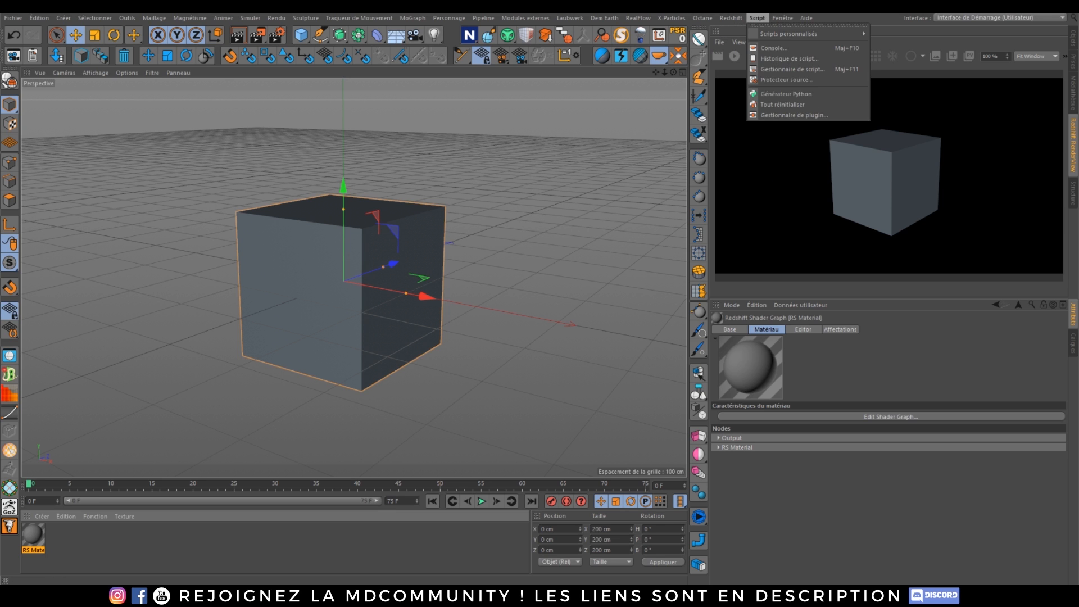
click(398, 35)
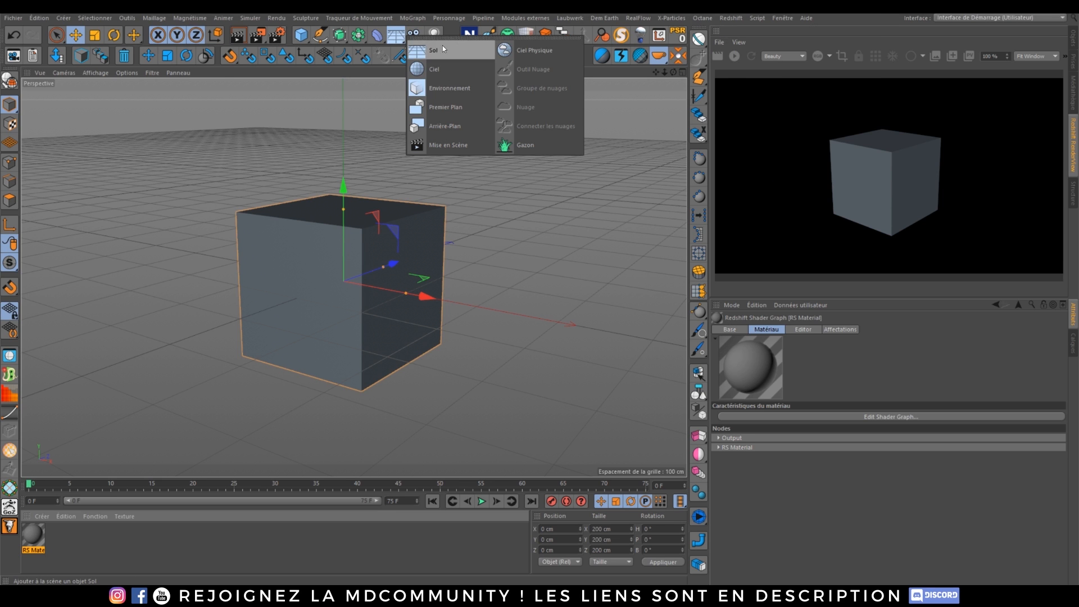
- Add a Redshift Dome Light to the scene
click(757, 19)
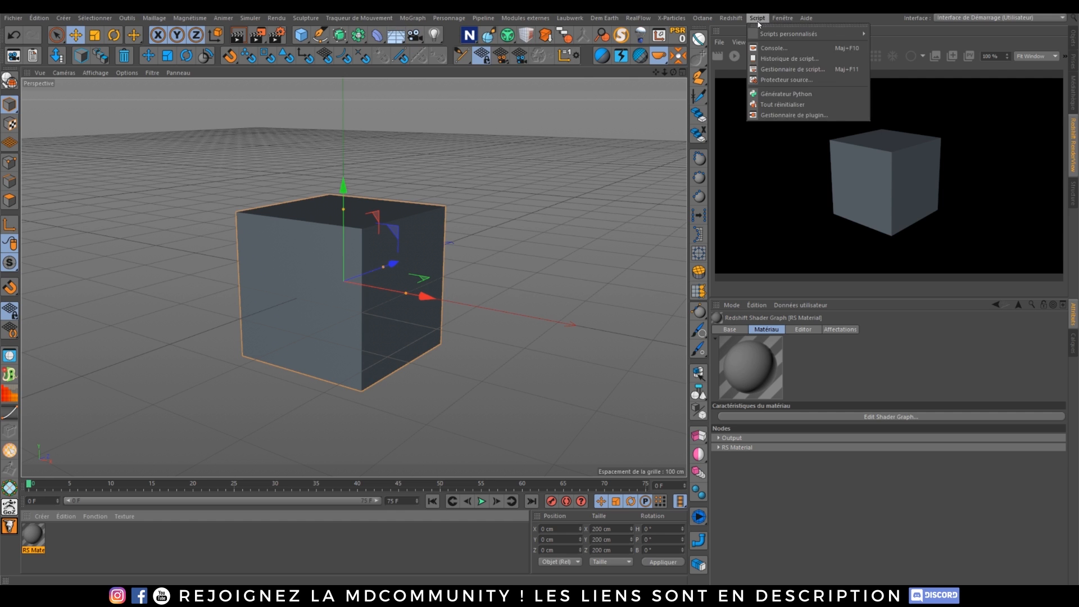
mouse_move(762, 59)
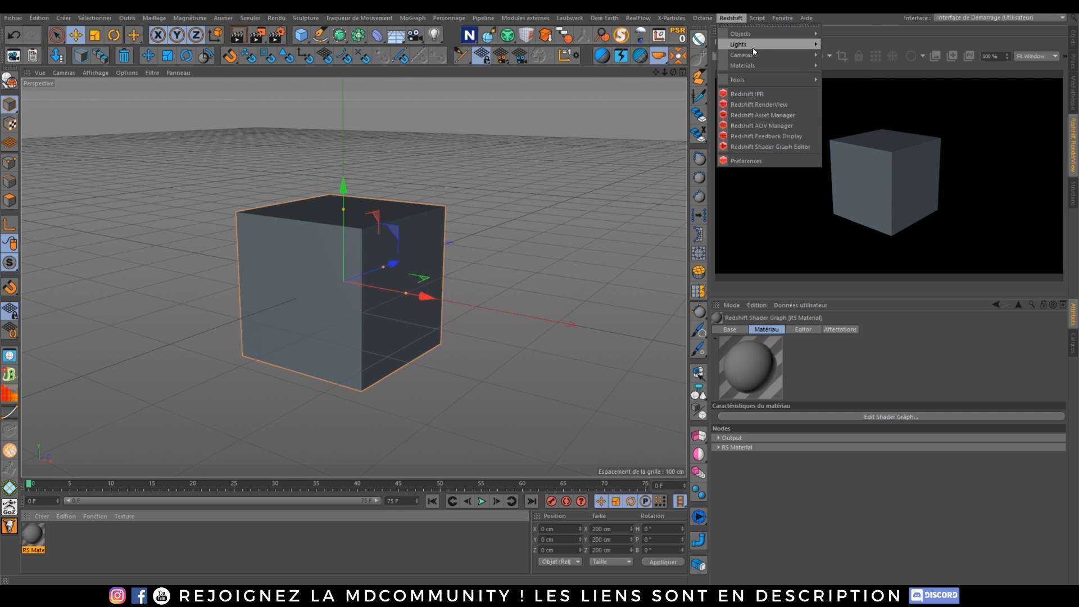
click(854, 88)
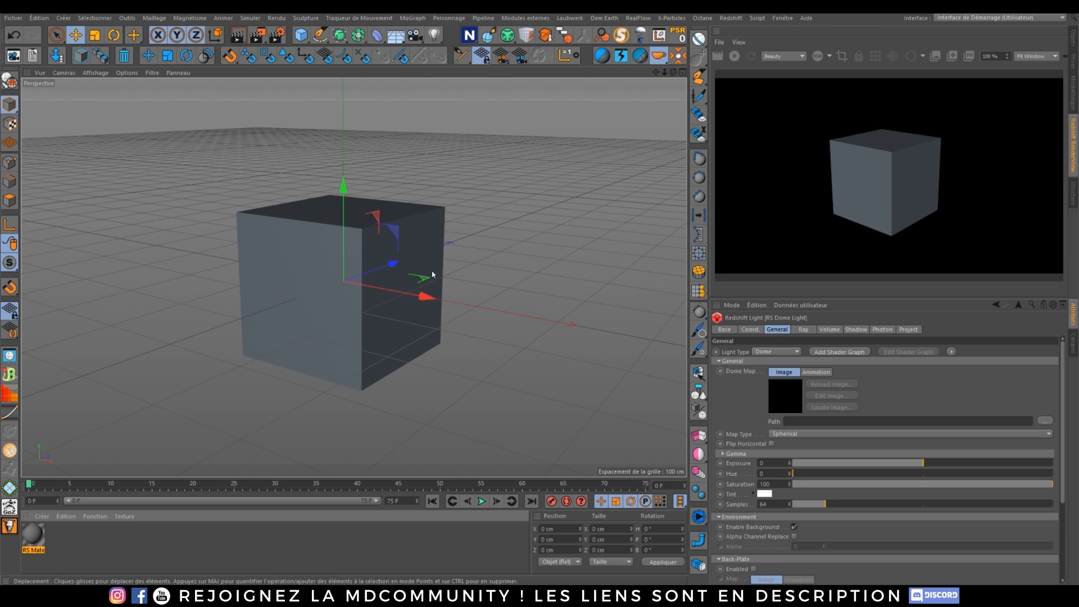
- Review the dome light's General, Ray and Volume settings and return to the General ones
click(797, 421)
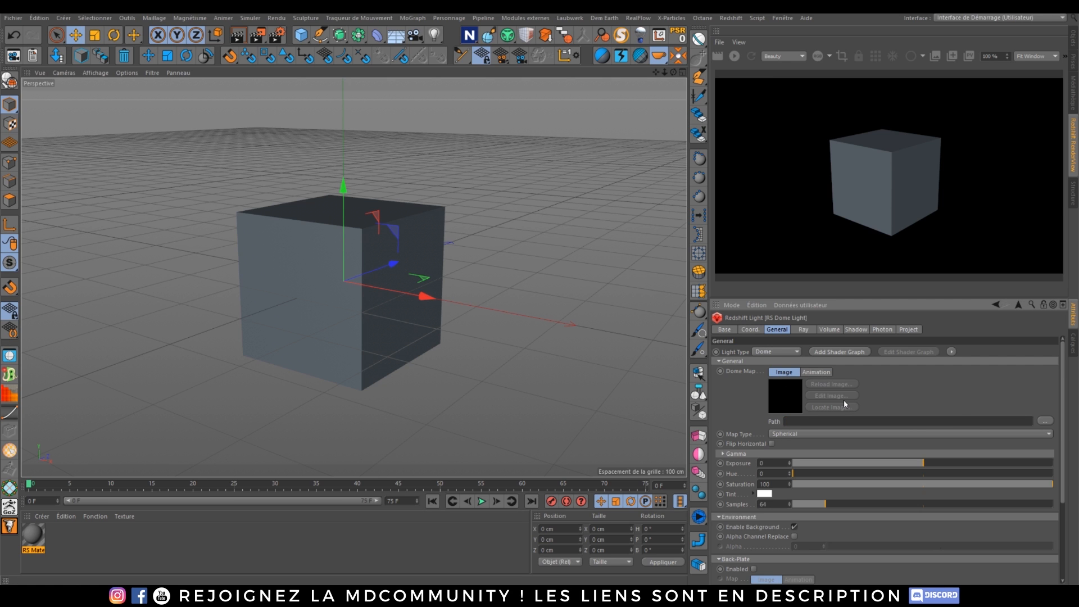
drag(1063, 354, 1056, 407)
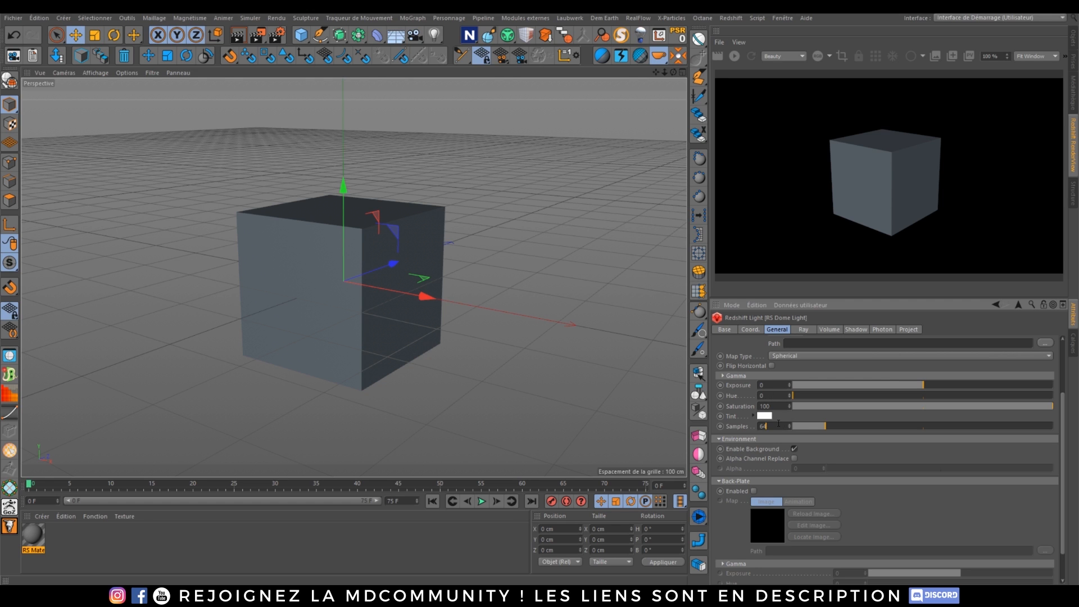
click(804, 330)
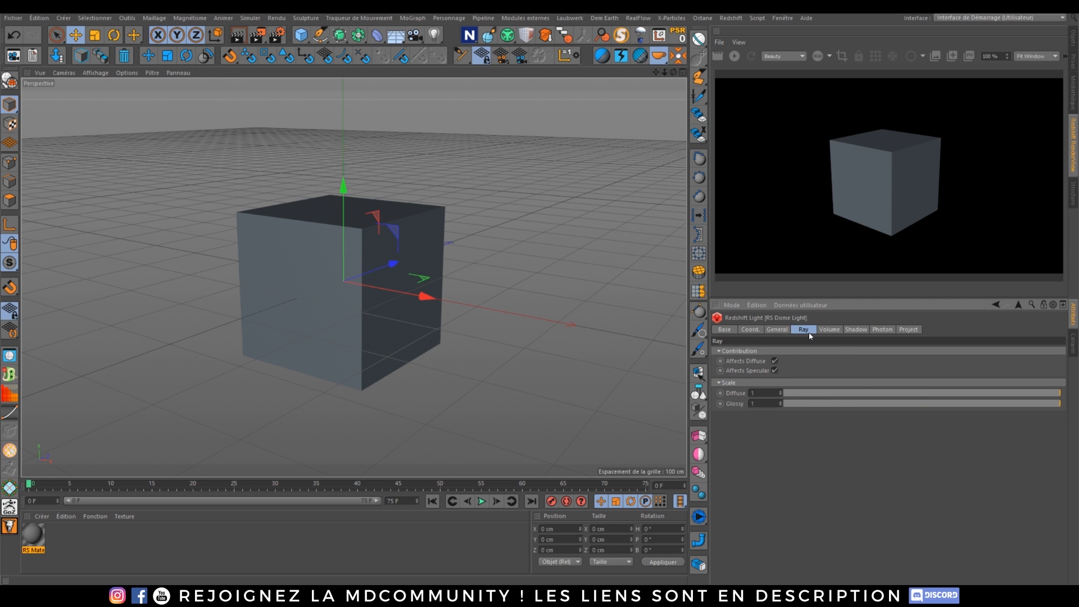
click(828, 331)
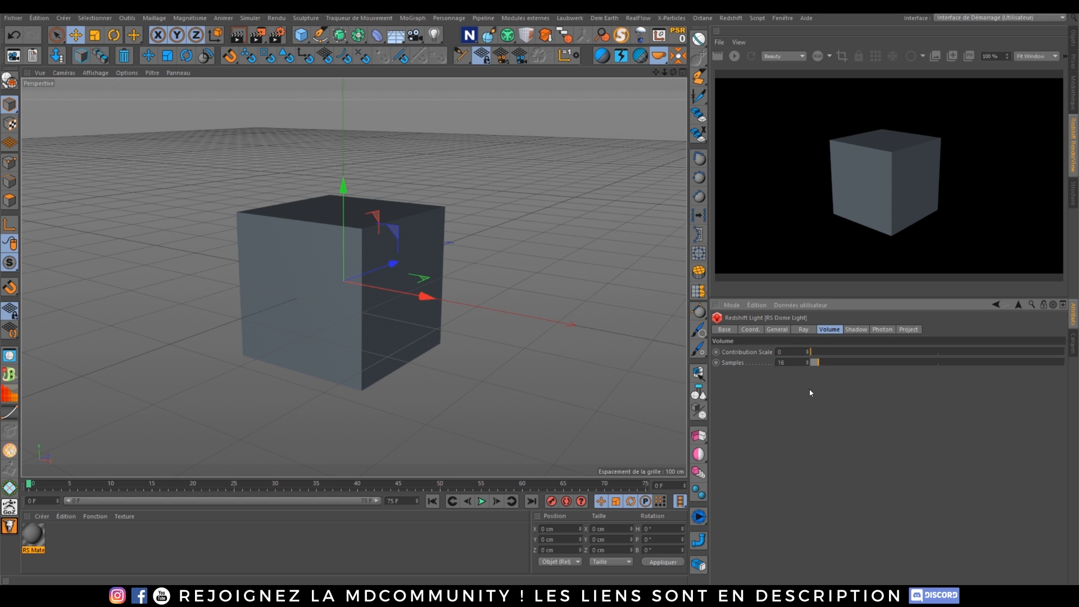
click(778, 330)
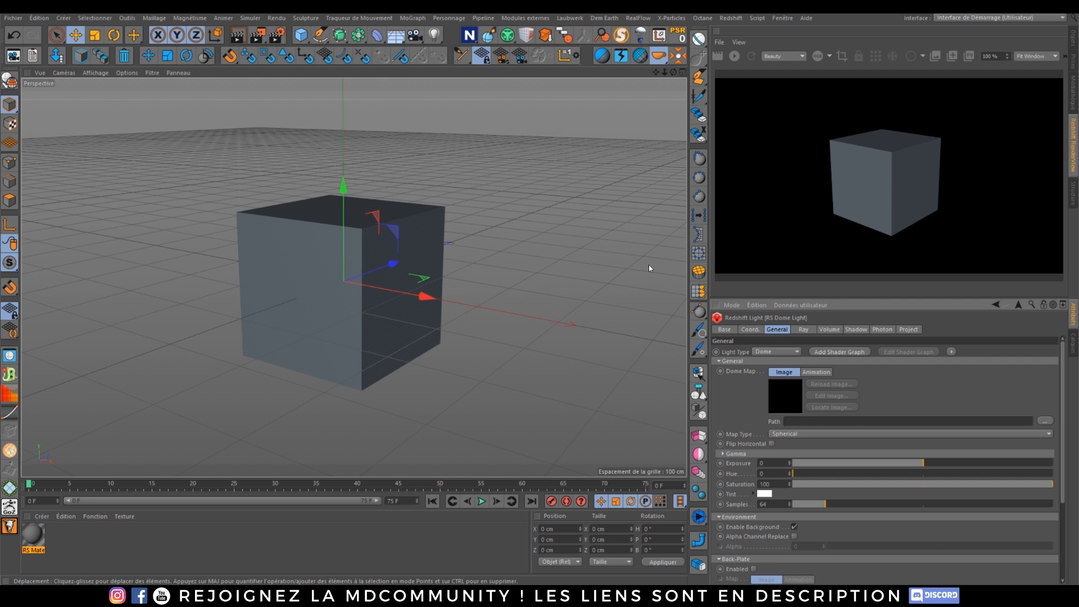
- Add an HDRI Link tag to the RS Dome Light and link the light's Dome Map to it
click(1073, 39)
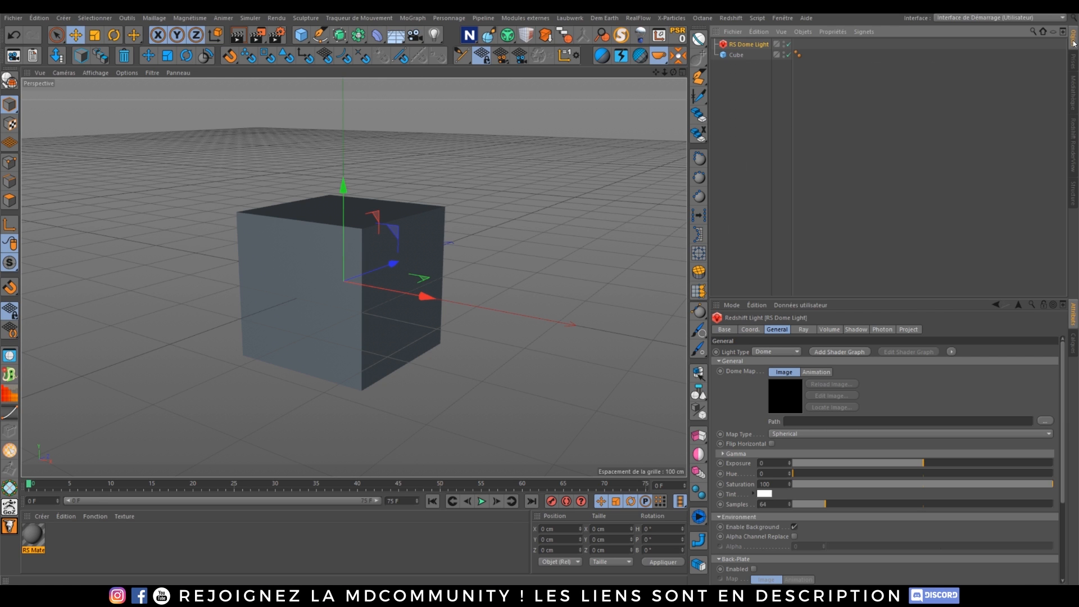
right_click(747, 48)
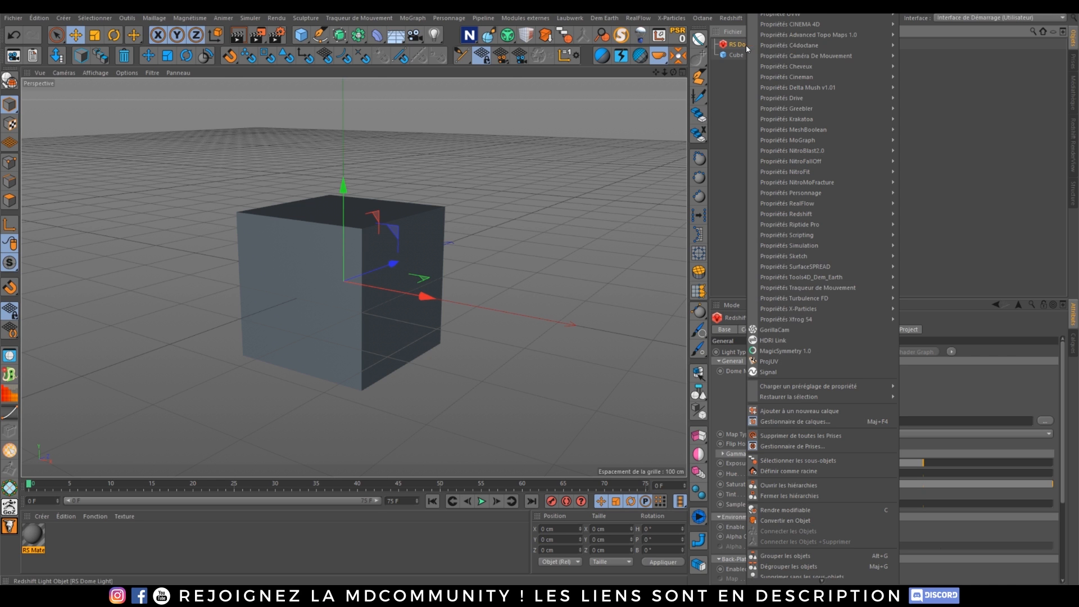
click(757, 339)
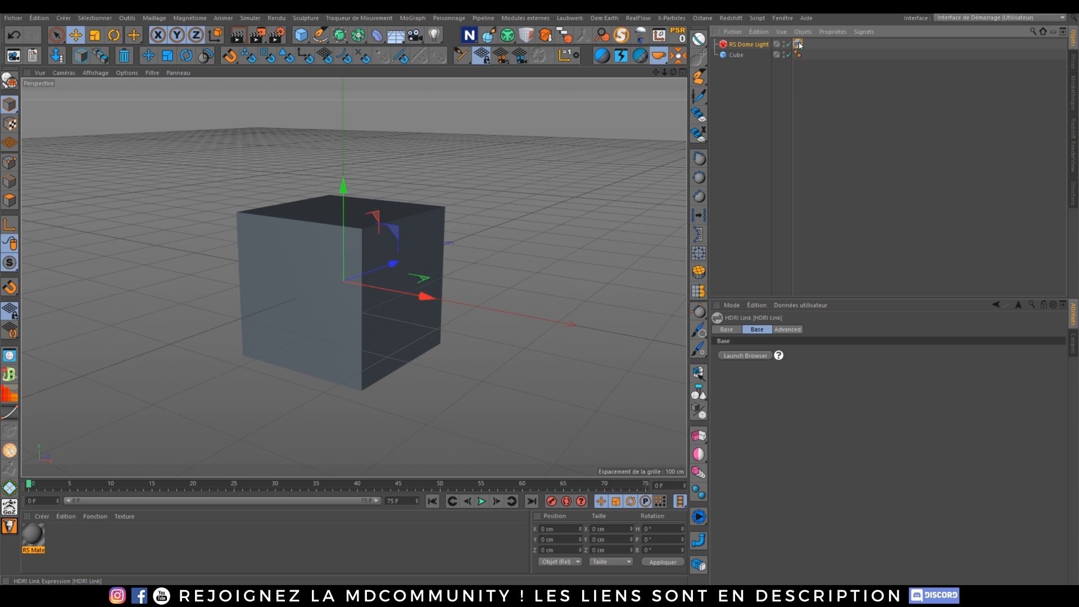
click(753, 44)
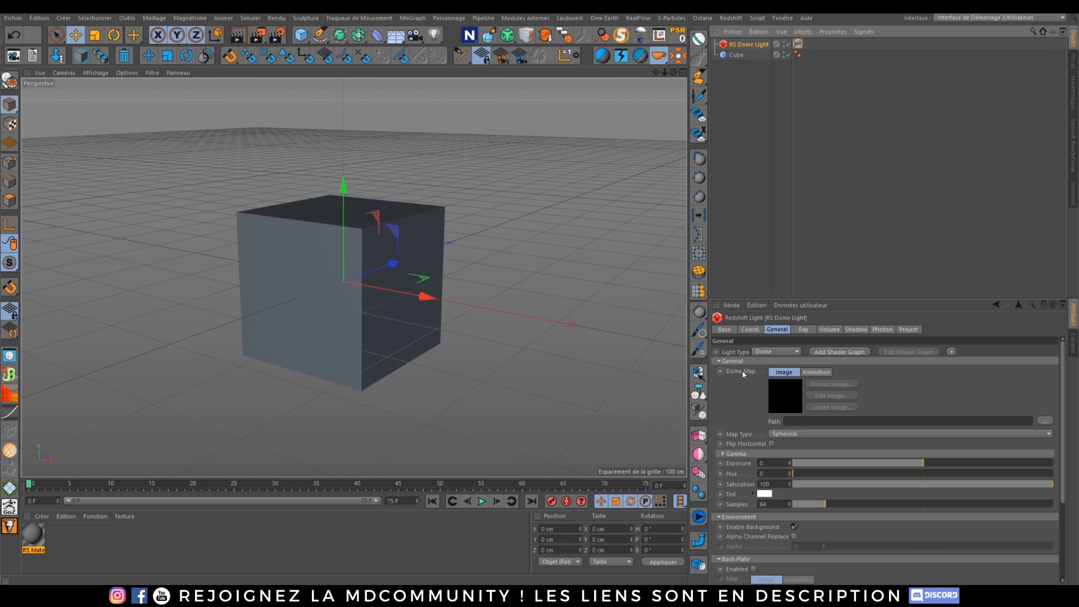
drag(743, 373, 809, 143)
drag(802, 42, 801, 43)
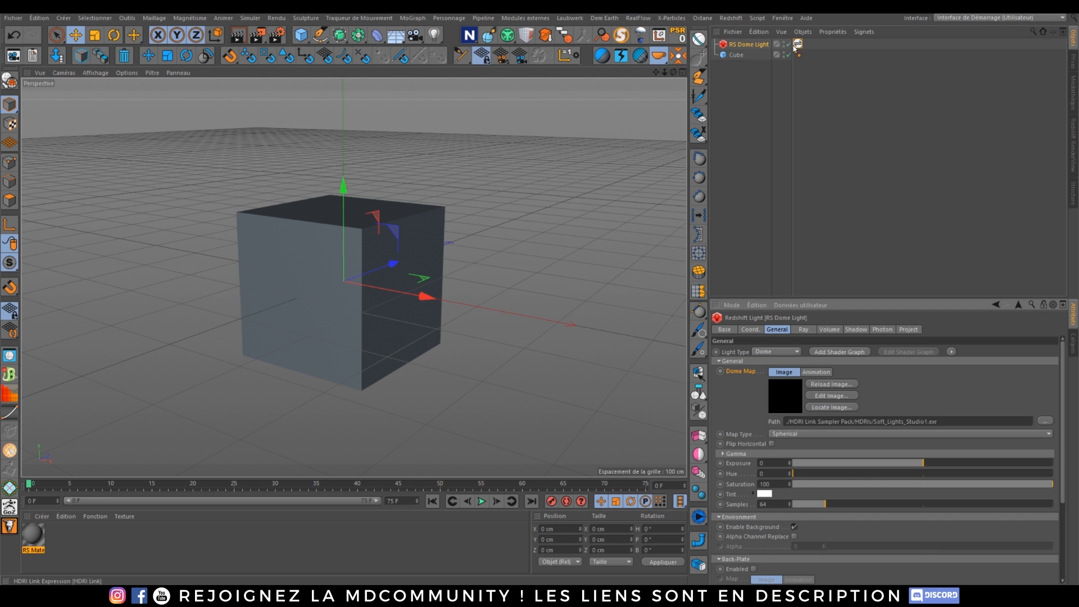
- Launch the HDRI Browser from the HDRI Link tag and show the Redshift RenderView beside it
click(798, 44)
click(756, 355)
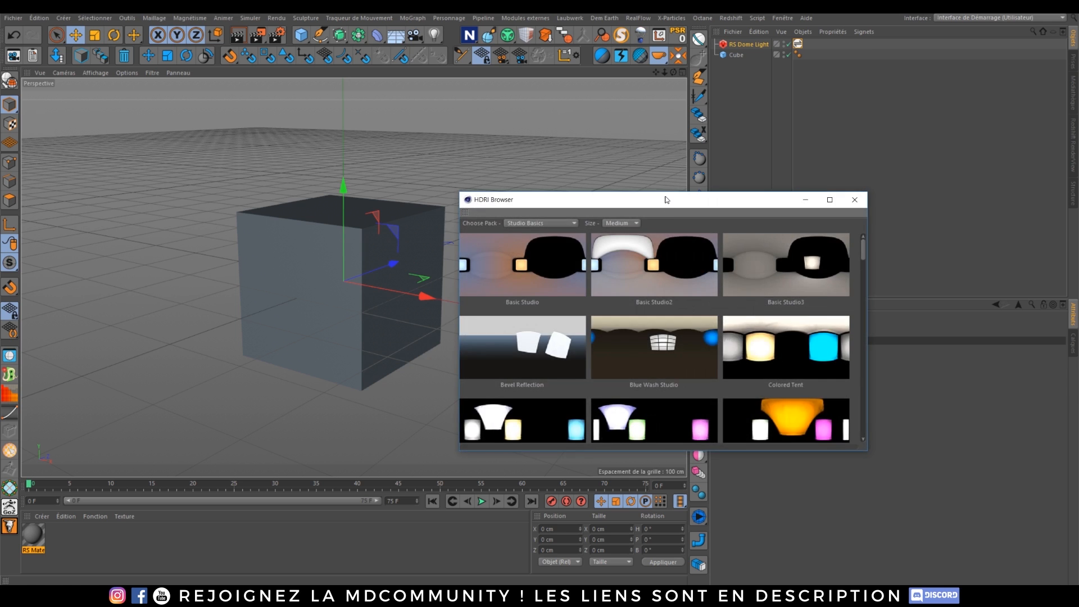
click(1072, 141)
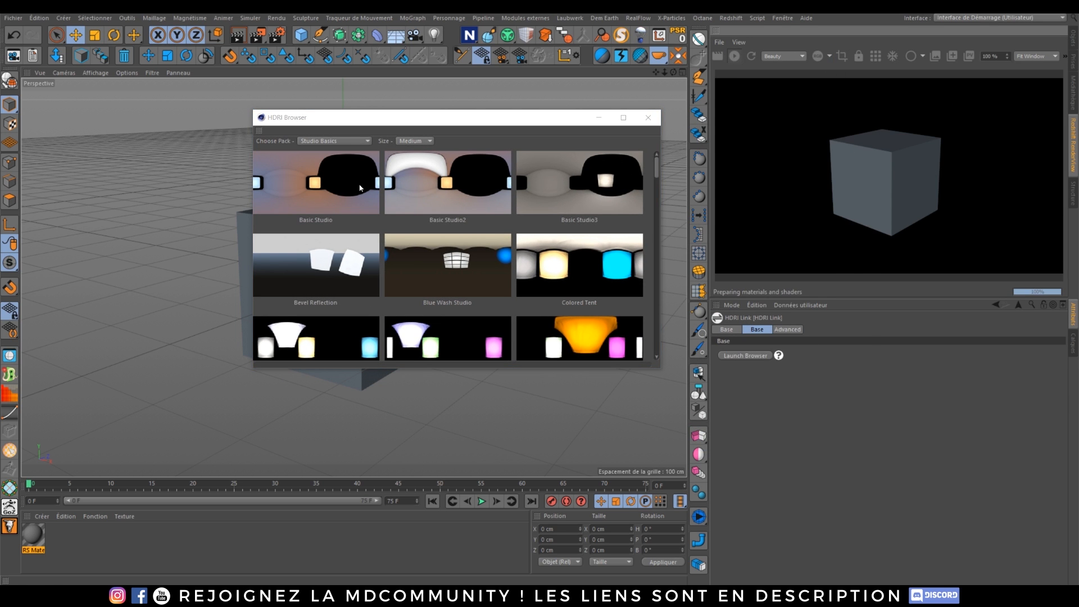
- Try the Basic Studio, Basic Studio3, Colored Tent and Blue Wash Studio HDRIs on the dome light
click(340, 173)
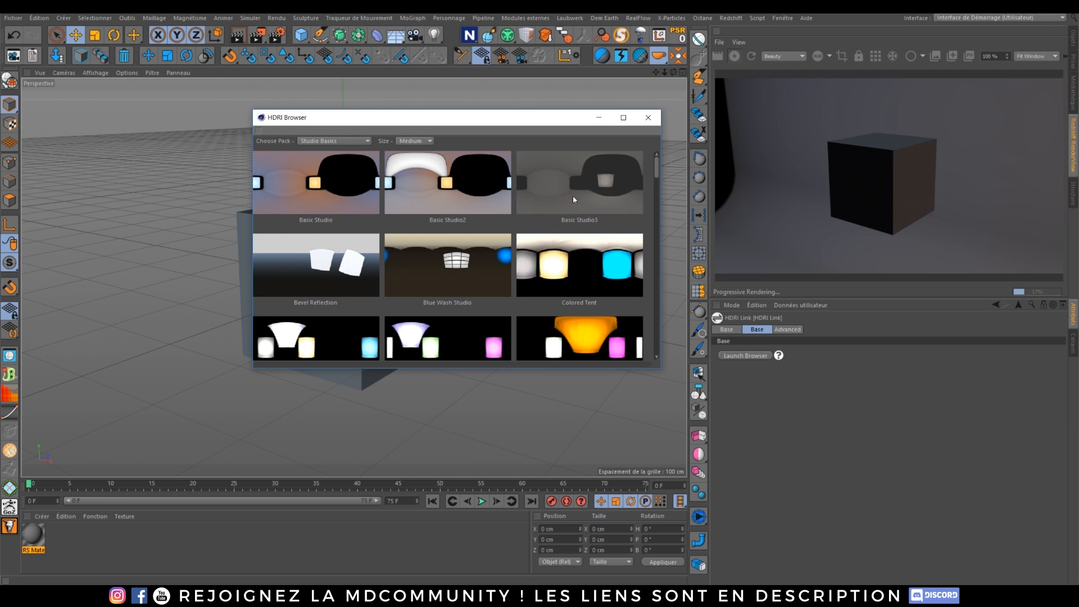
click(572, 196)
click(563, 275)
click(463, 271)
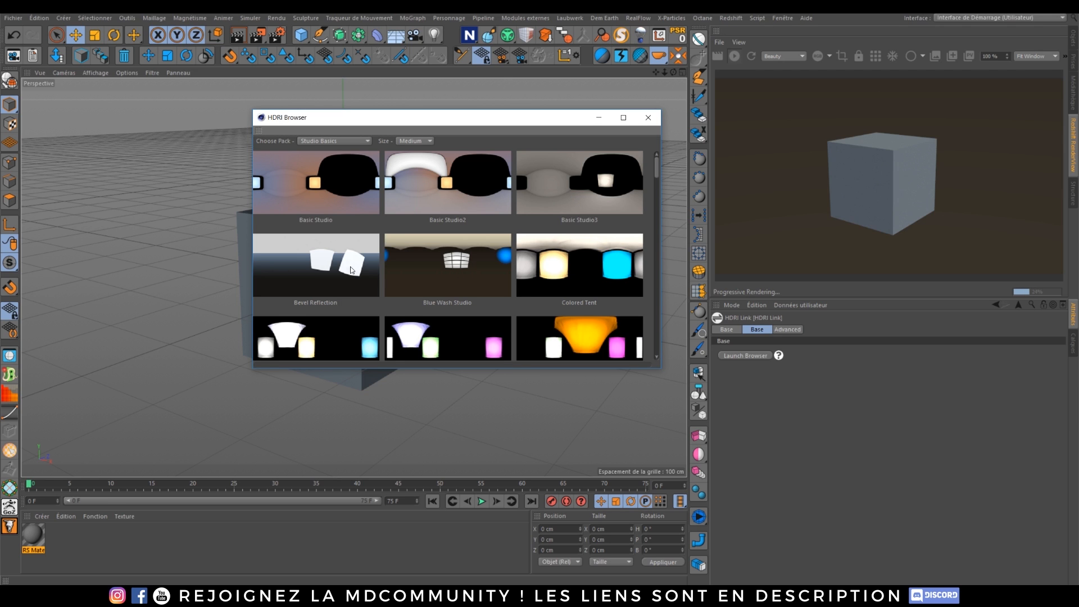
- Apply the Bevel Reflection HDRI to the dome light, close the HDRI Browser and stop the live render
click(352, 270)
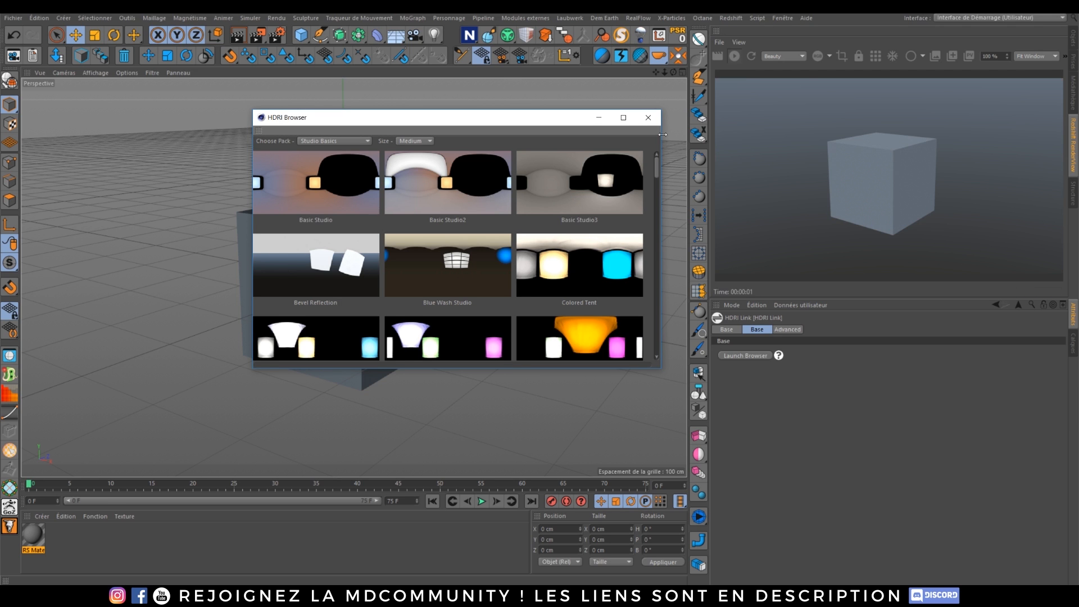
click(648, 118)
click(736, 56)
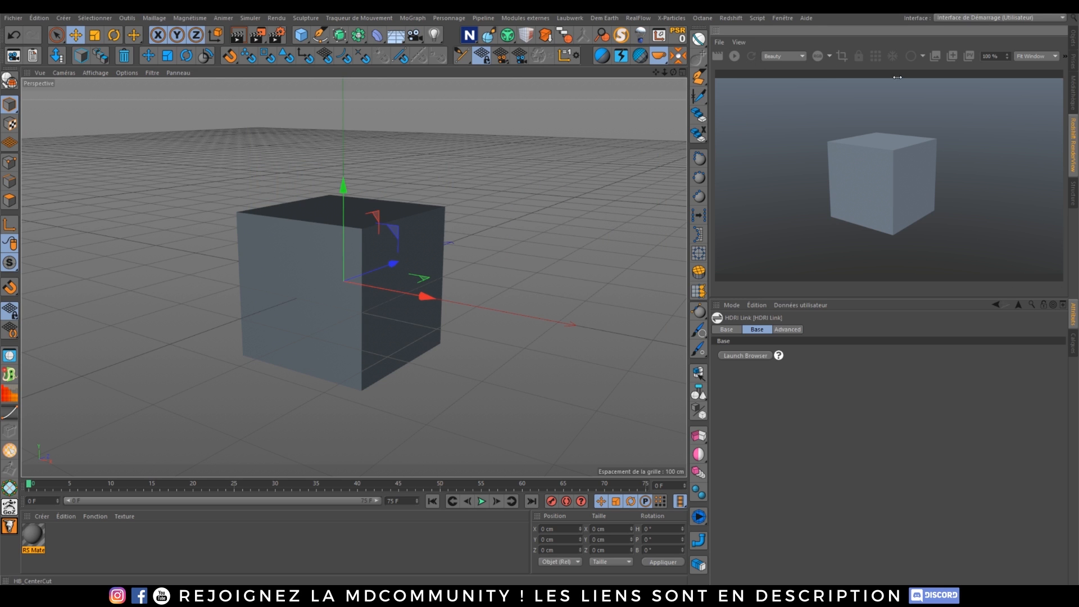
- Browse the NoEmotionHDRs folder in 3D gear as a source for the RS Dome Light's Dome Map, then dismiss the file dialog
click(1073, 91)
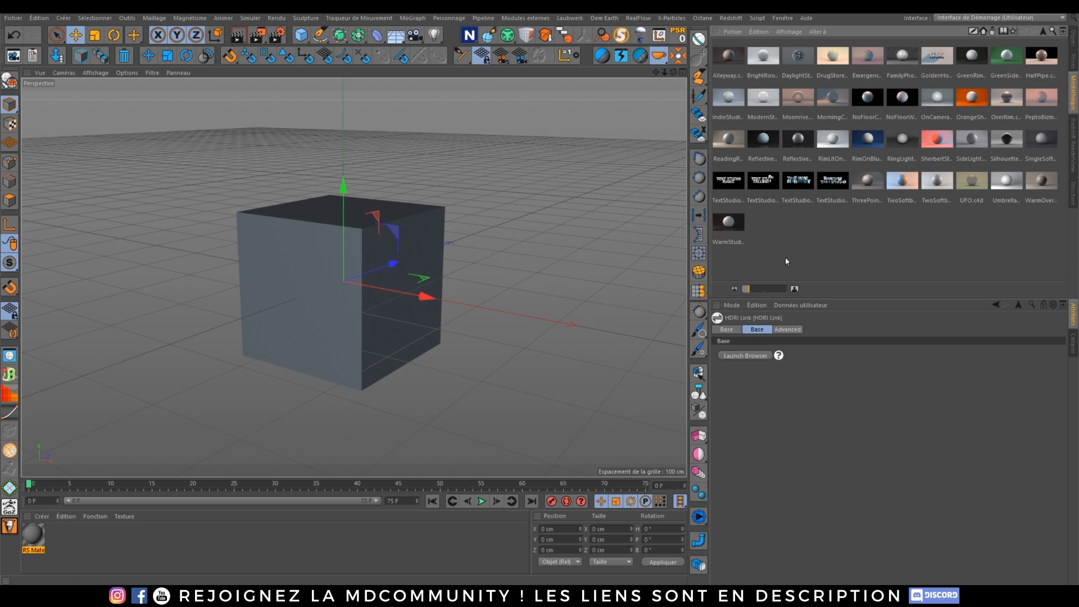
click(1073, 39)
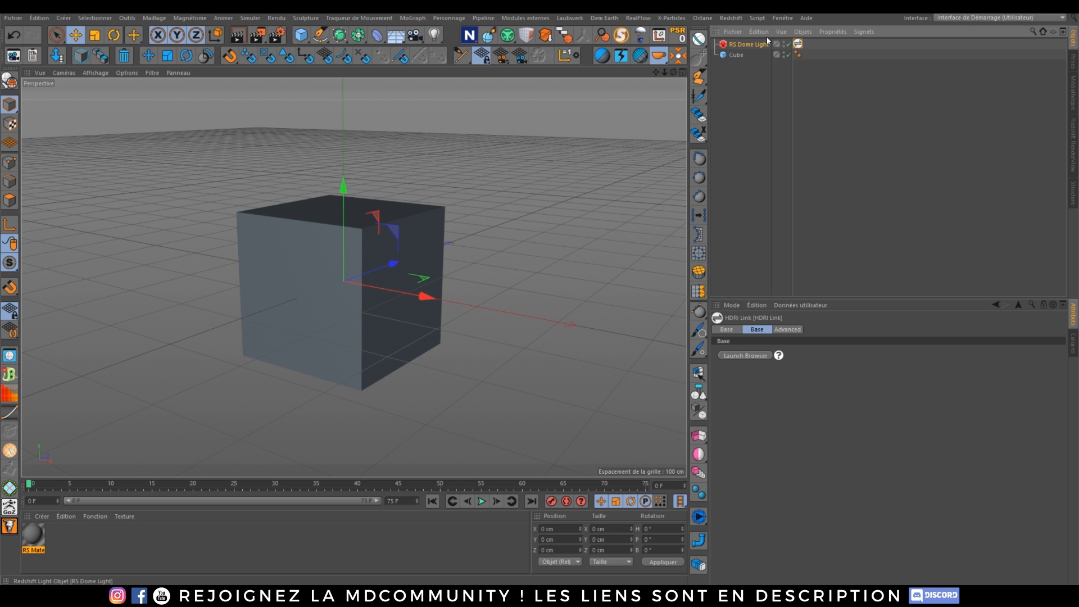
click(751, 45)
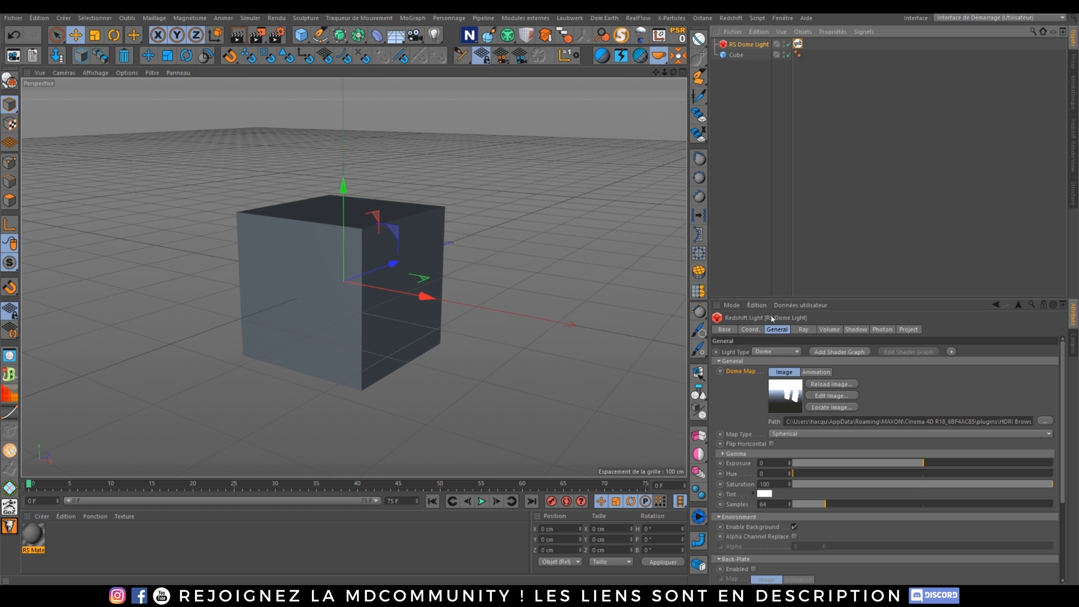
click(1045, 421)
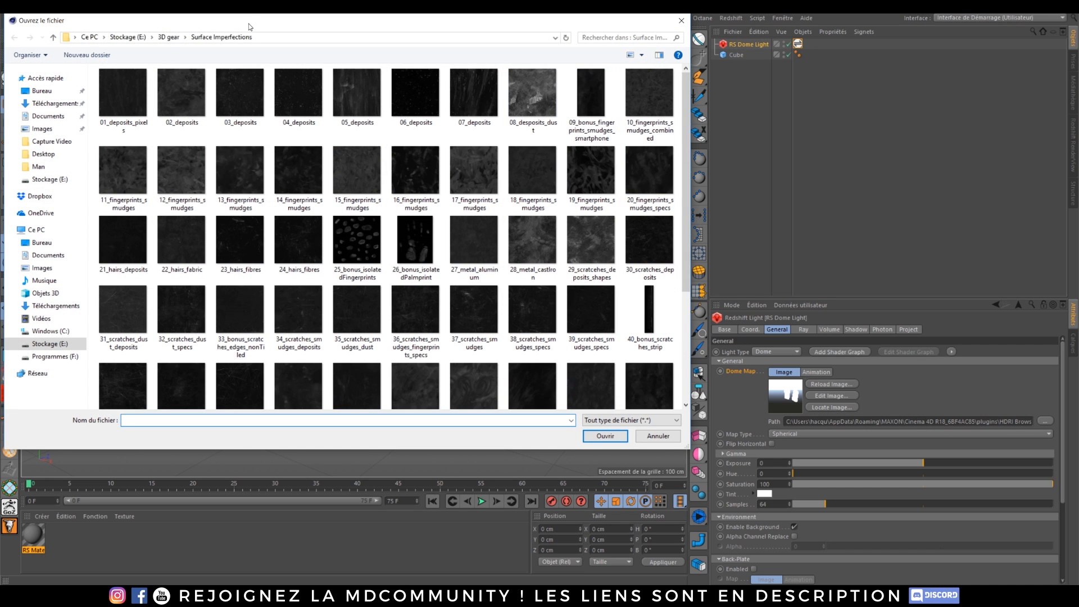
click(169, 37)
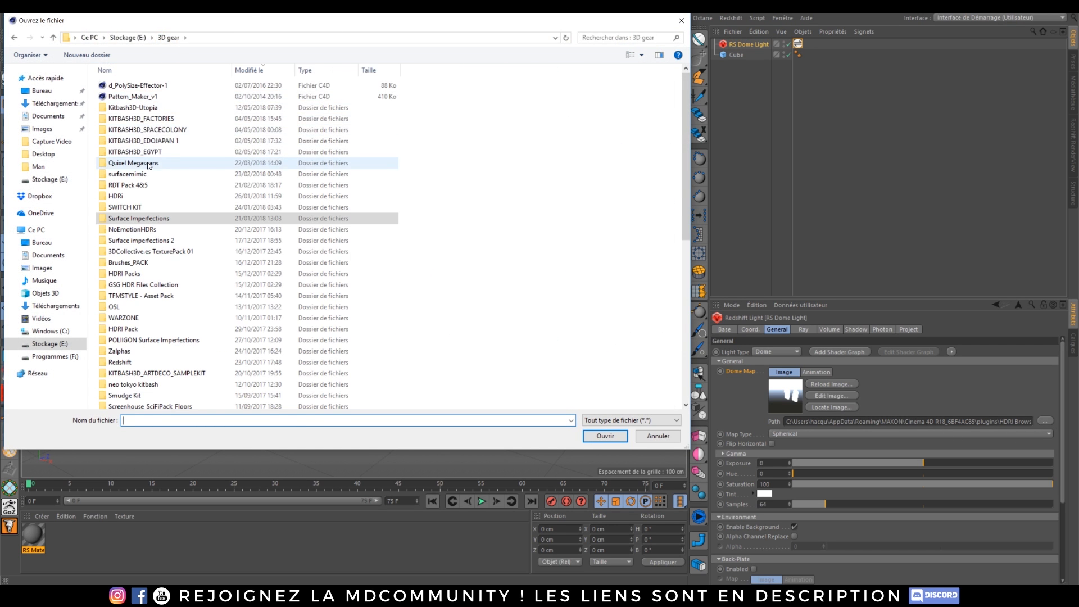
double_click(137, 231)
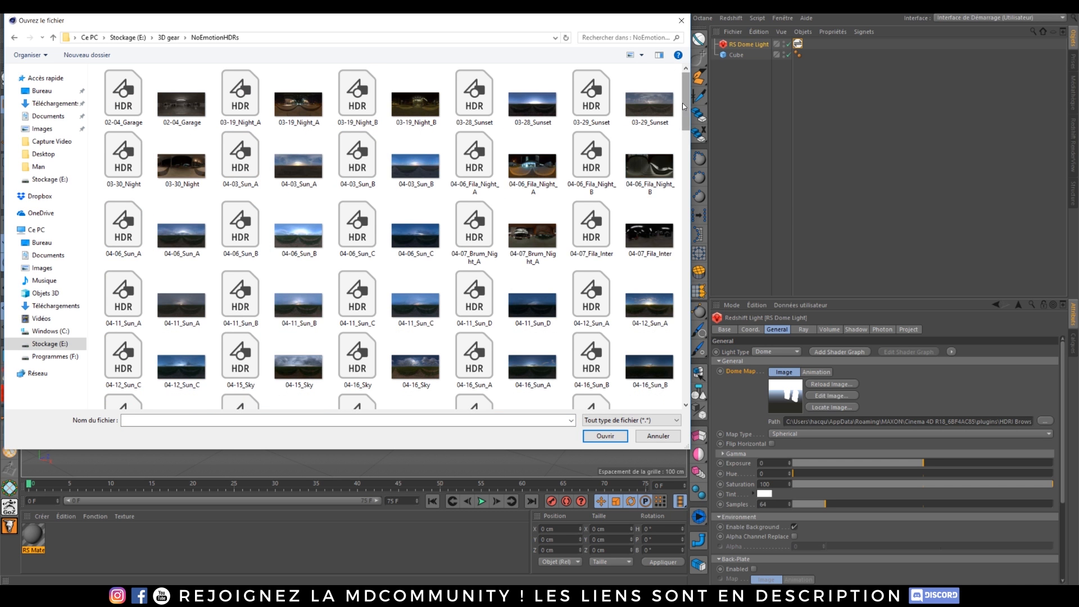
scroll(618, 180, down, 5)
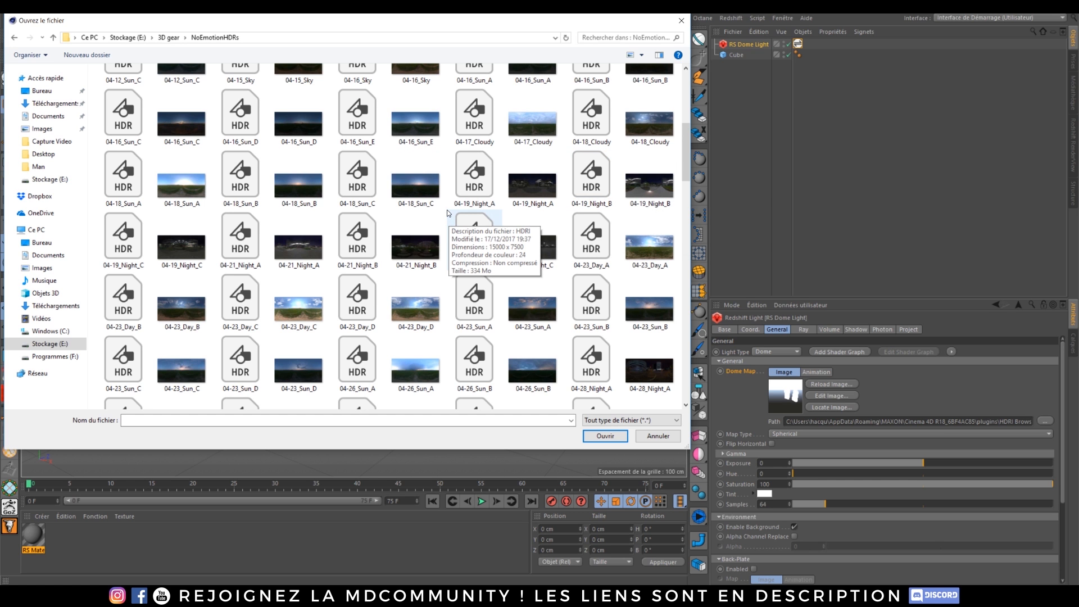
click(681, 21)
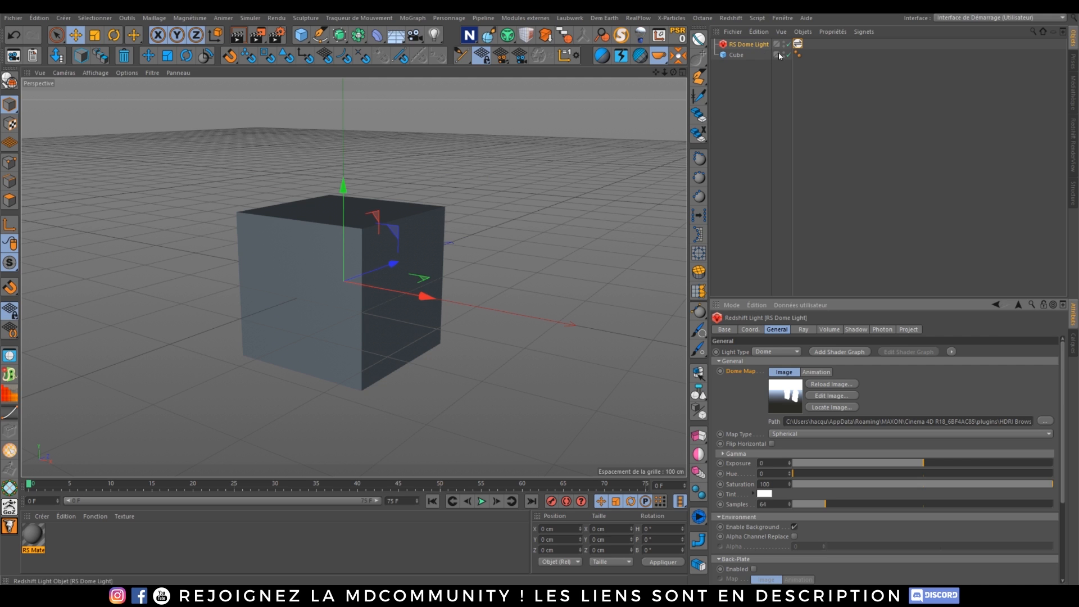
- Show the dome light's HDRI Link tag settings and return to the Redshift RenderView
click(798, 44)
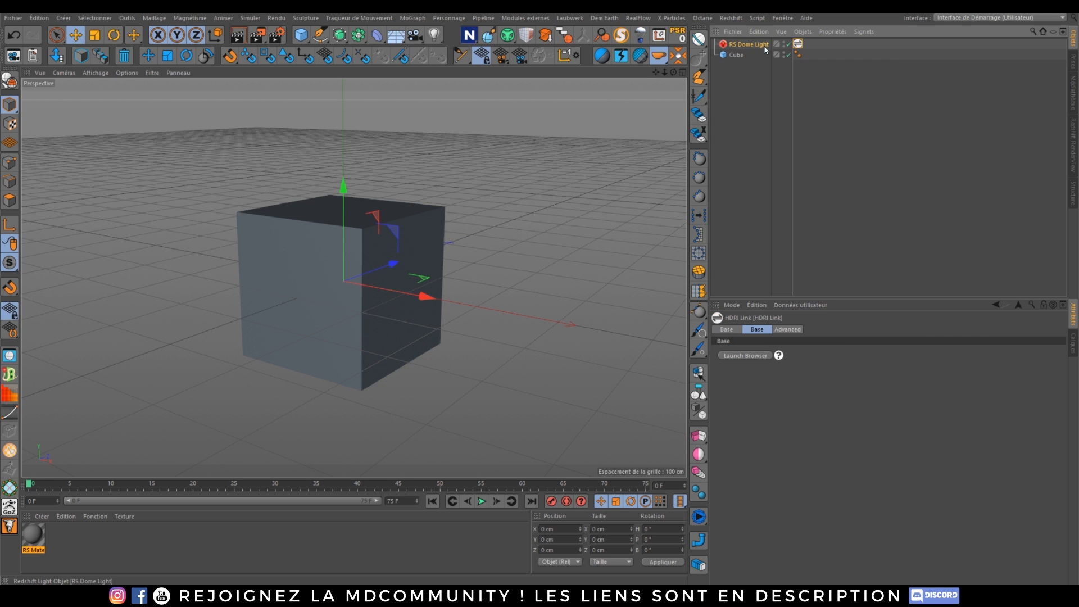
click(1072, 135)
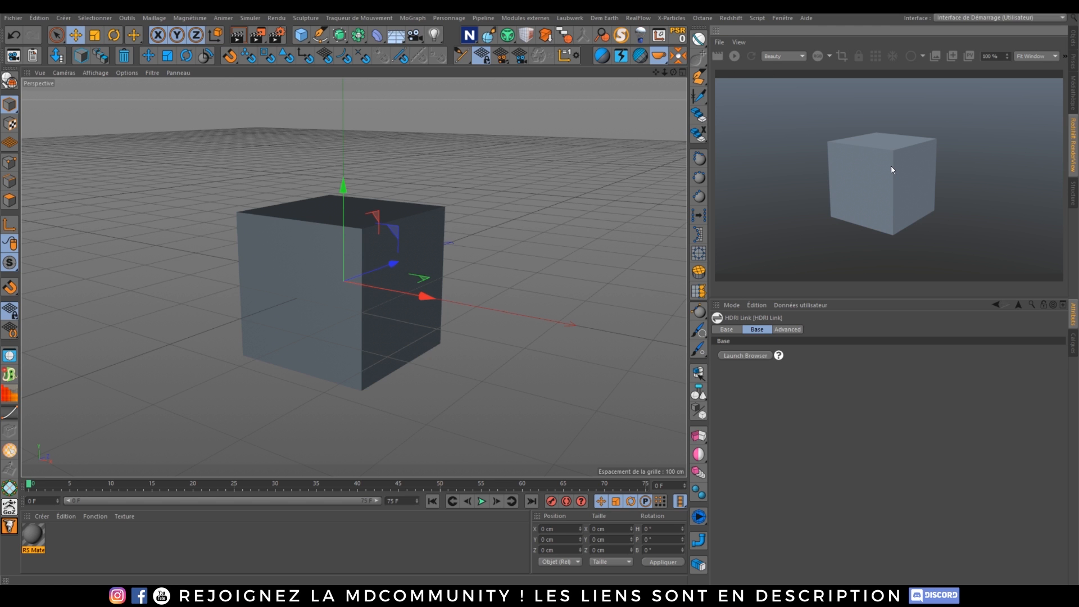
click(734, 57)
key(Delete)
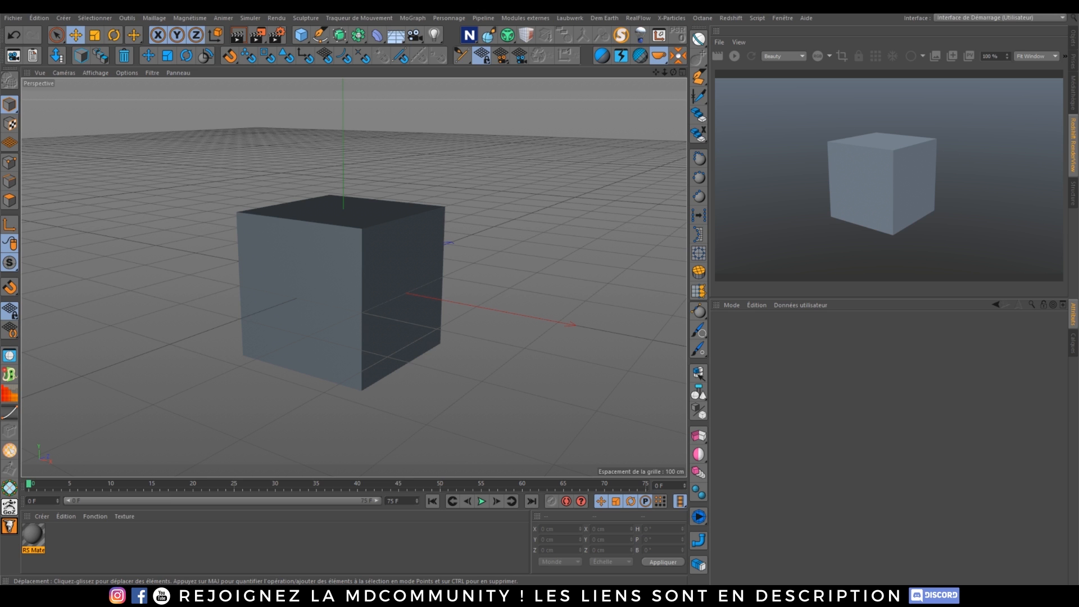
- Add an X-Particles system and review its object settings and hierarchy in the scene
click(671, 18)
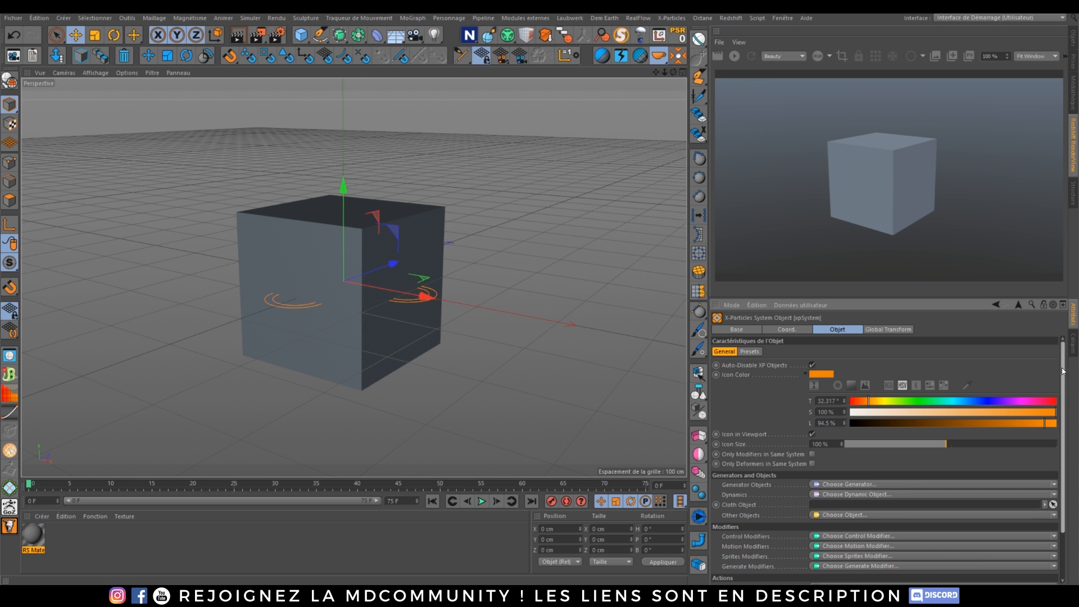
scroll(899, 439, down, 3)
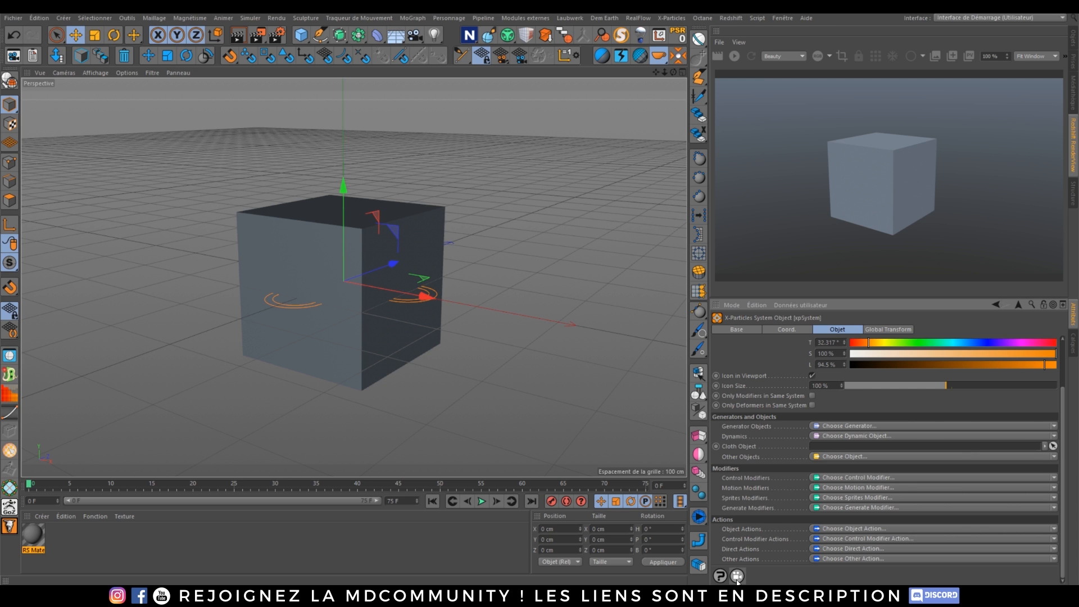
click(1075, 40)
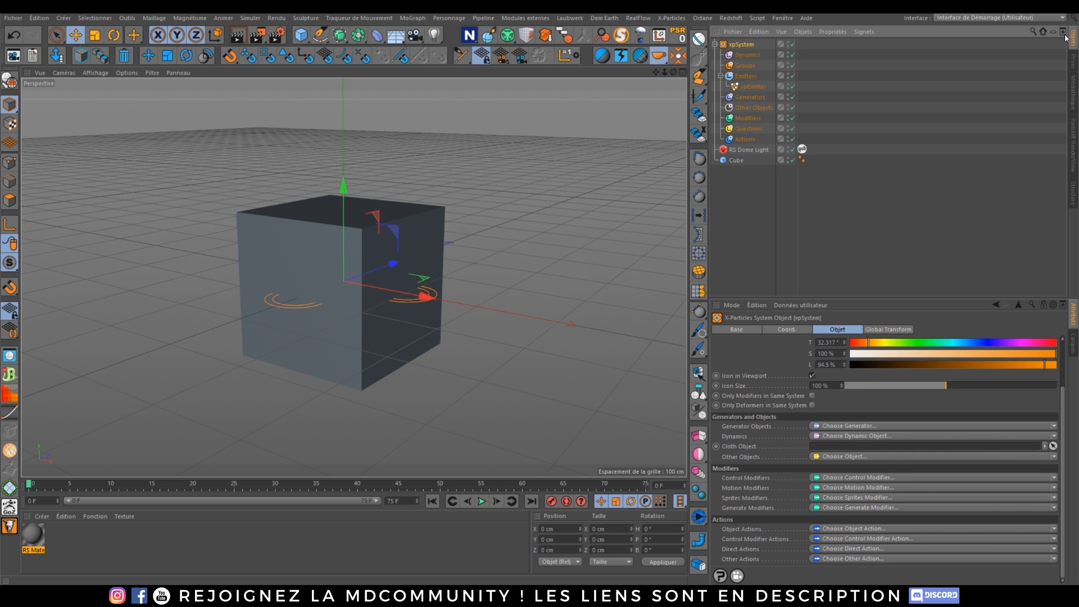
- Consult the help page for the cube's size parameters and close the documentation
click(737, 161)
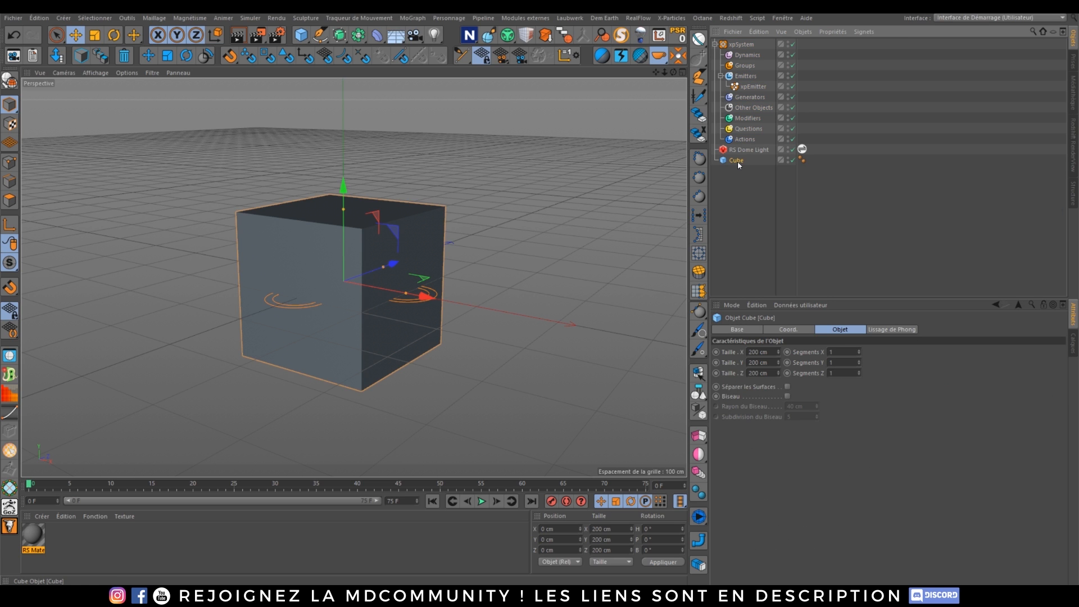
right_click(734, 353)
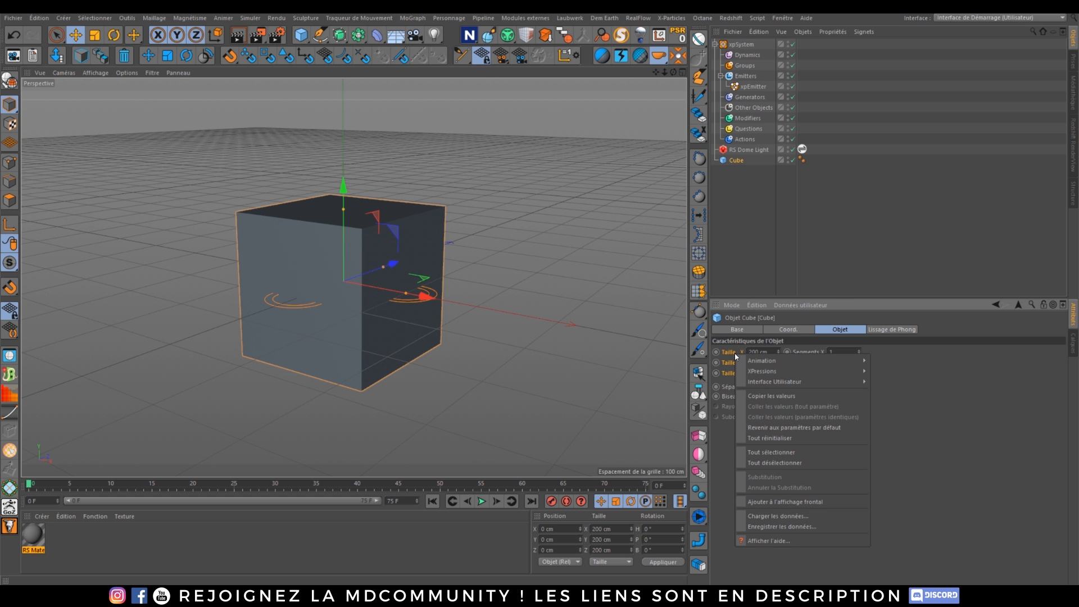
click(757, 540)
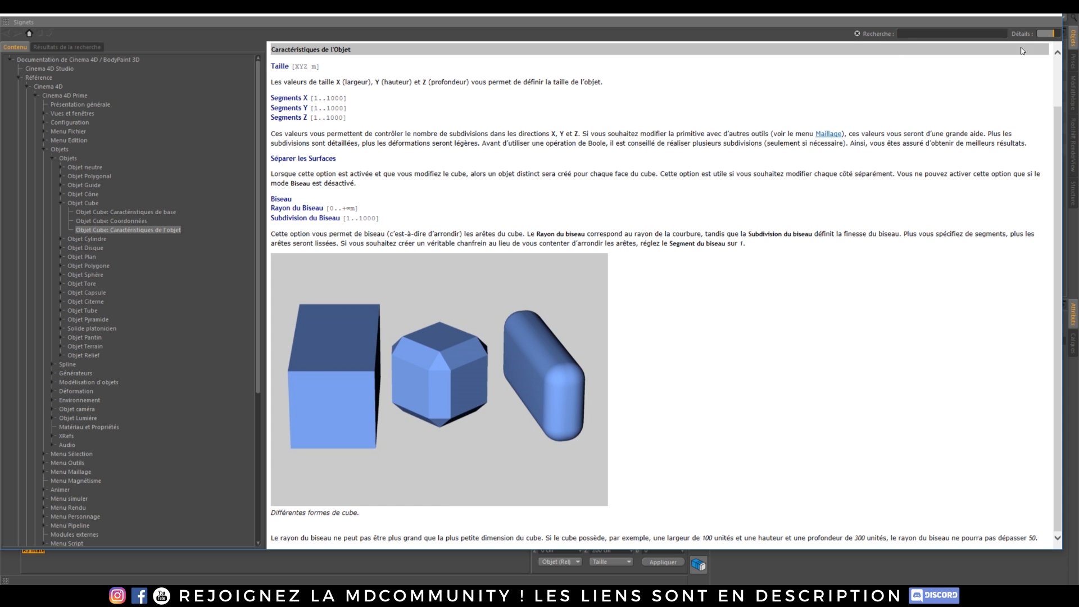
click(1043, 15)
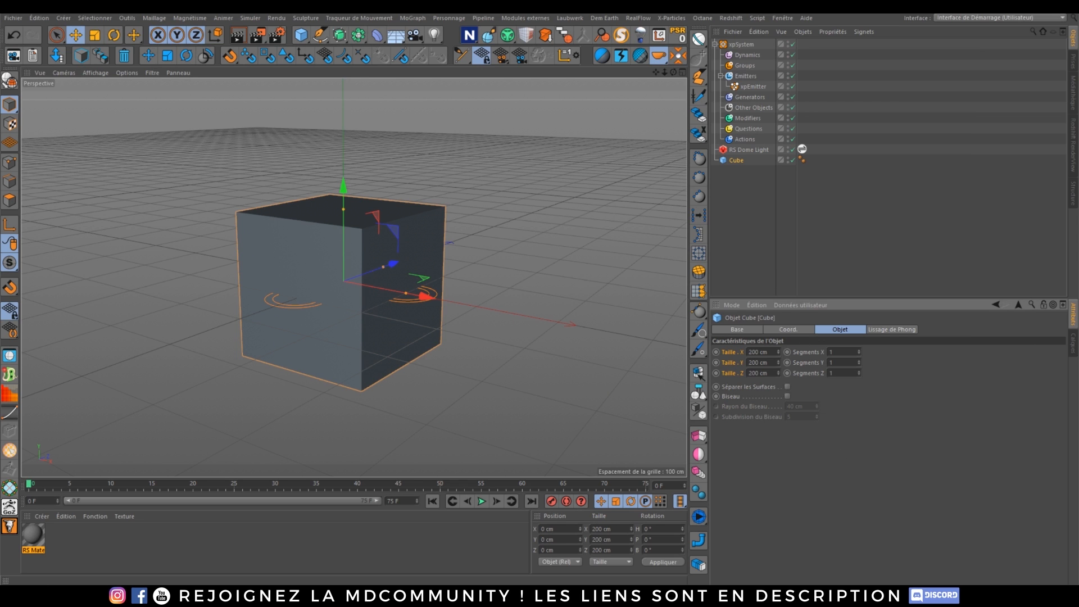
- Switch to MSI Afterburner, display the second GPU's readings and minimise the monitor window
click(989, 596)
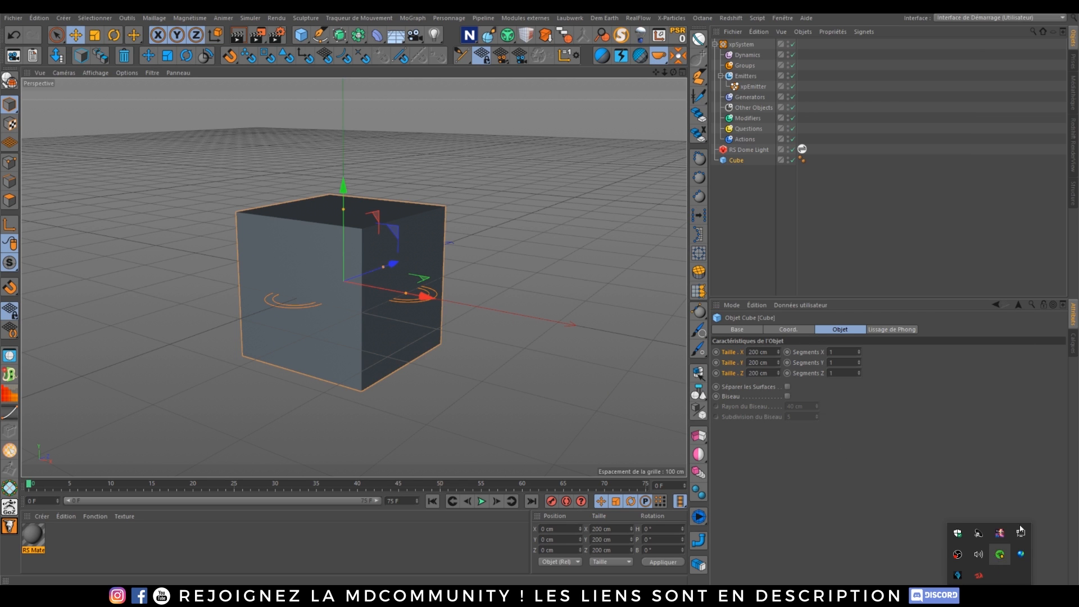
drag(1078, 225, 714, 188)
click(825, 510)
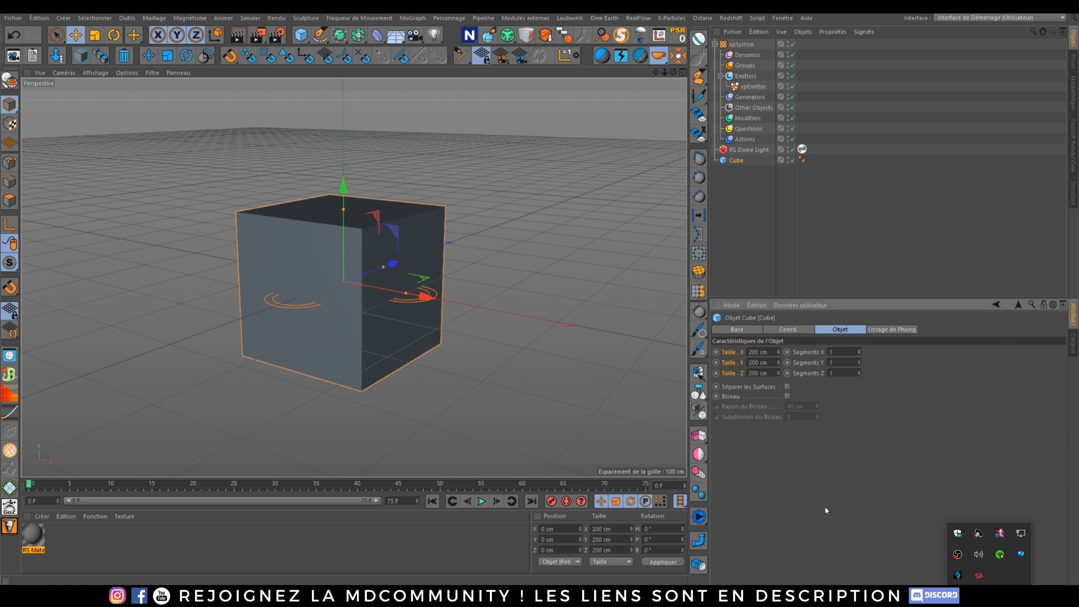
click(837, 595)
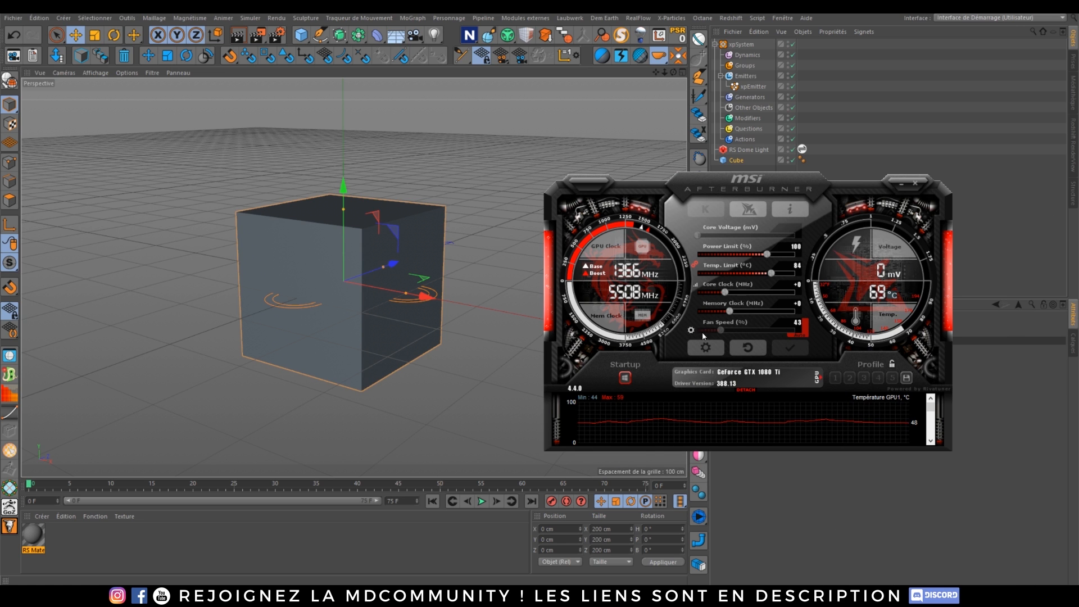
click(817, 376)
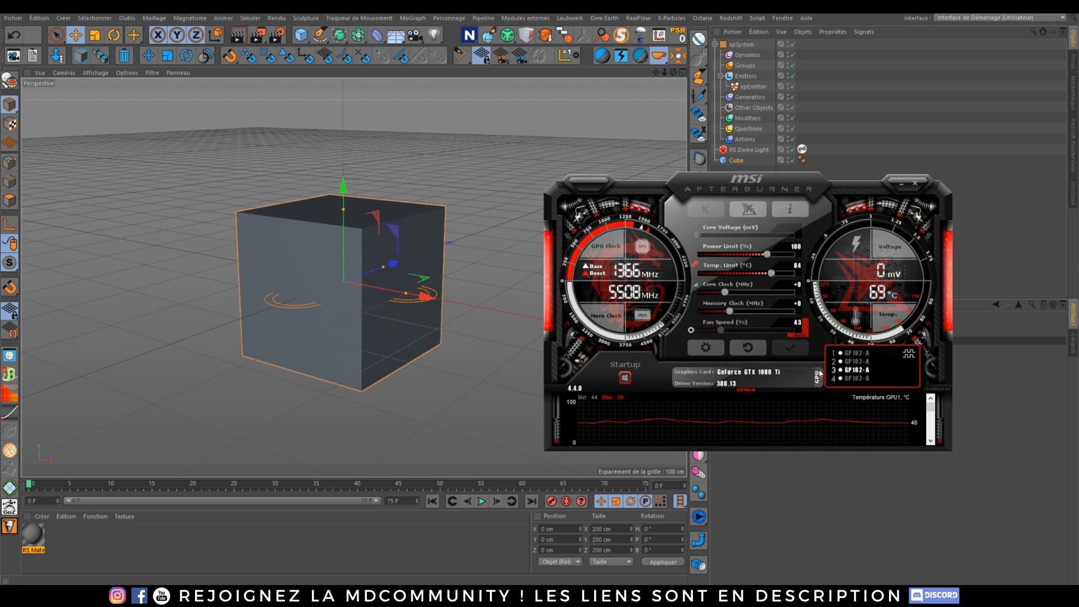
click(849, 361)
click(900, 183)
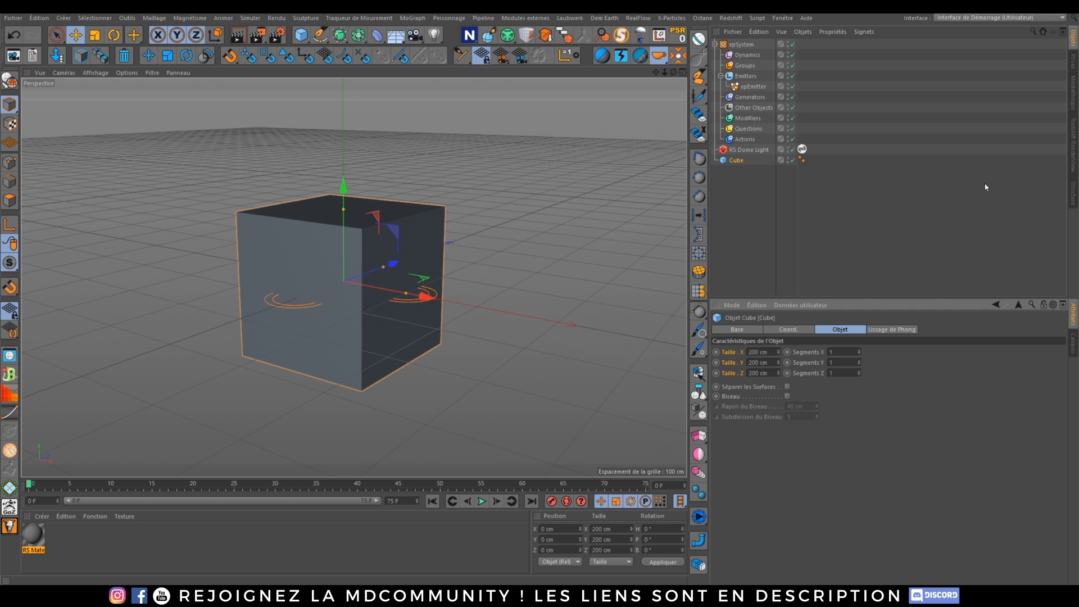
- Show the Redshift RenderView, reopen MSI Afterburner and move its window clear of the render
click(1074, 146)
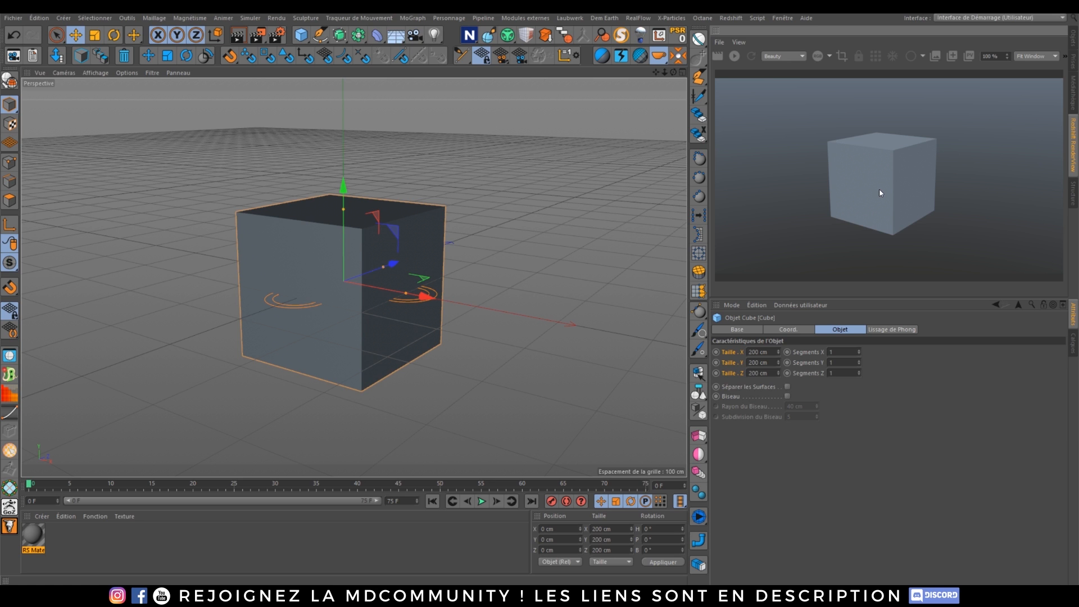
click(876, 595)
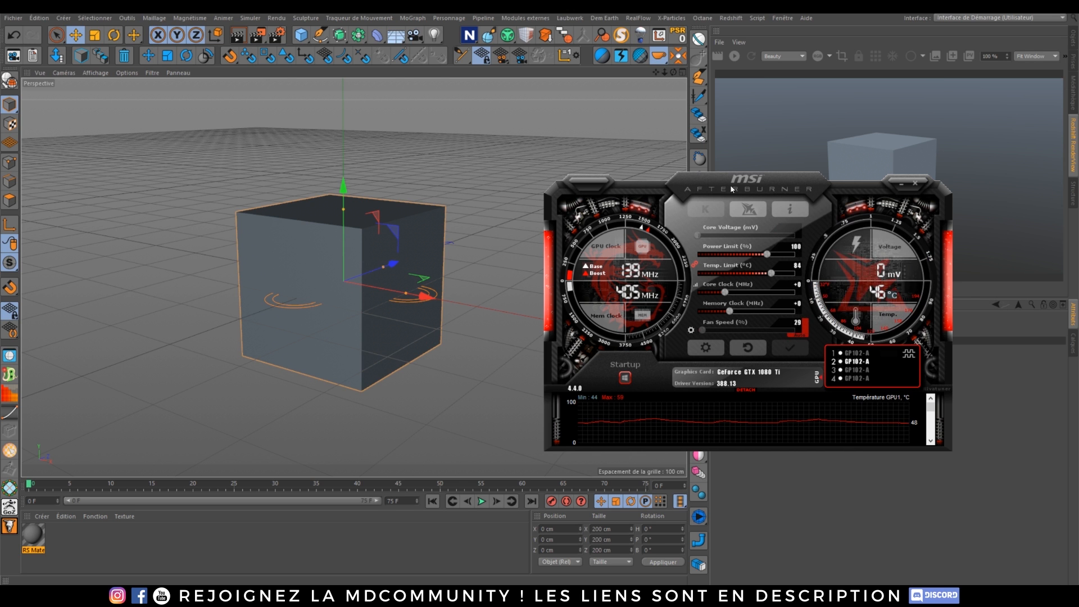
drag(741, 186, 513, 159)
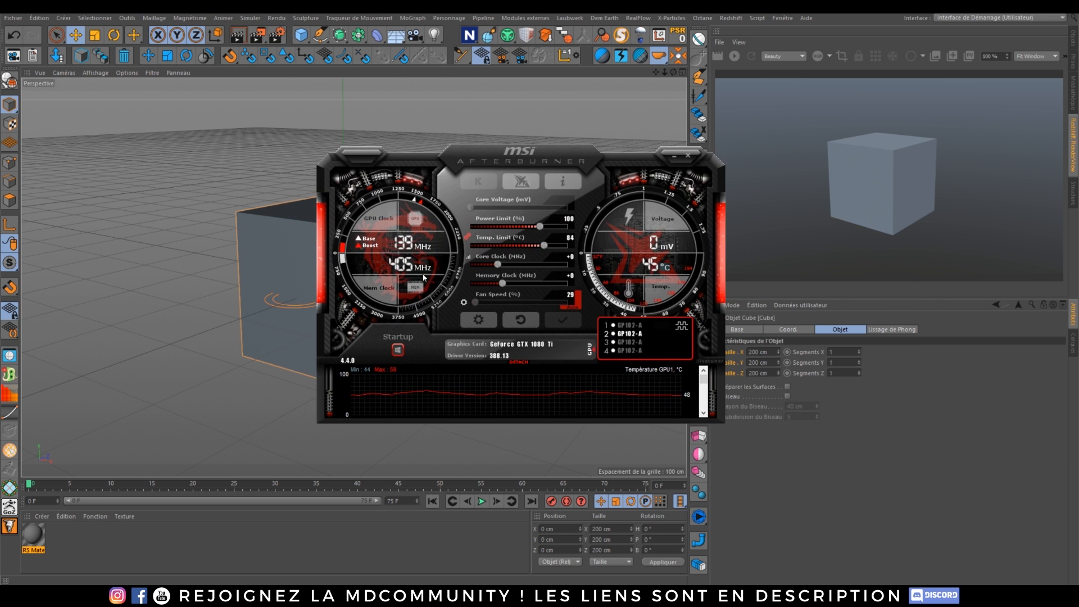
- Set the main graphics processor to GPU3 : GeForce GTX 1080 Ti in the MSI Afterburner properties
click(478, 319)
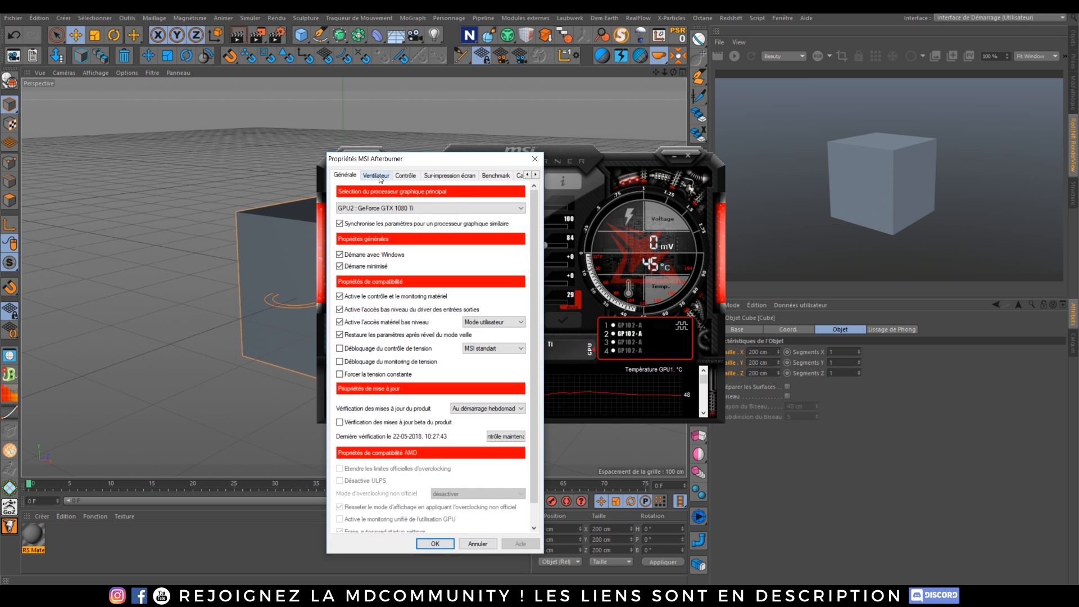
click(375, 176)
click(345, 174)
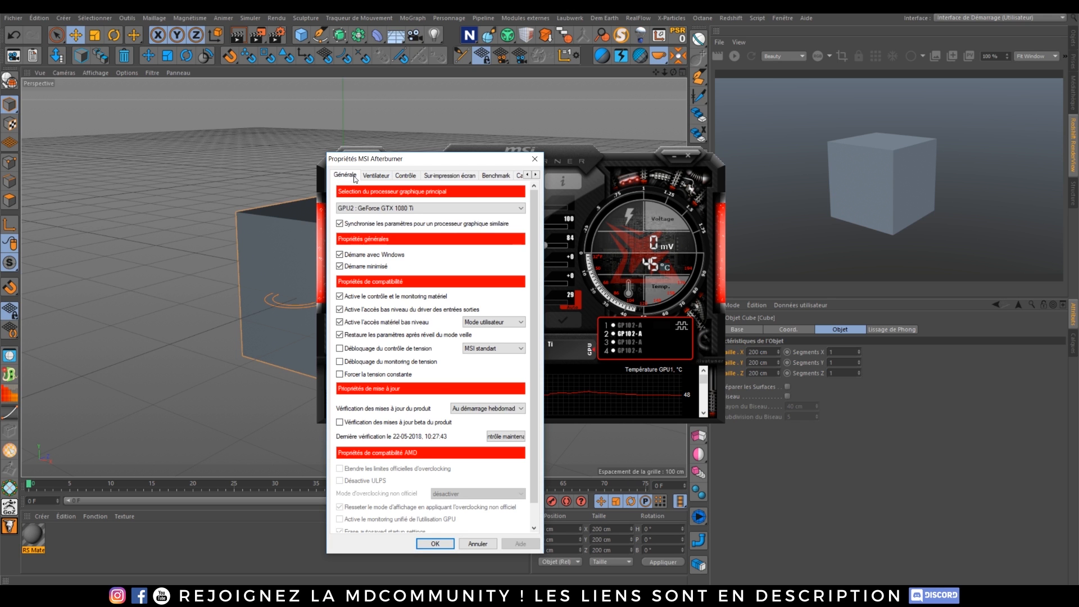
click(380, 209)
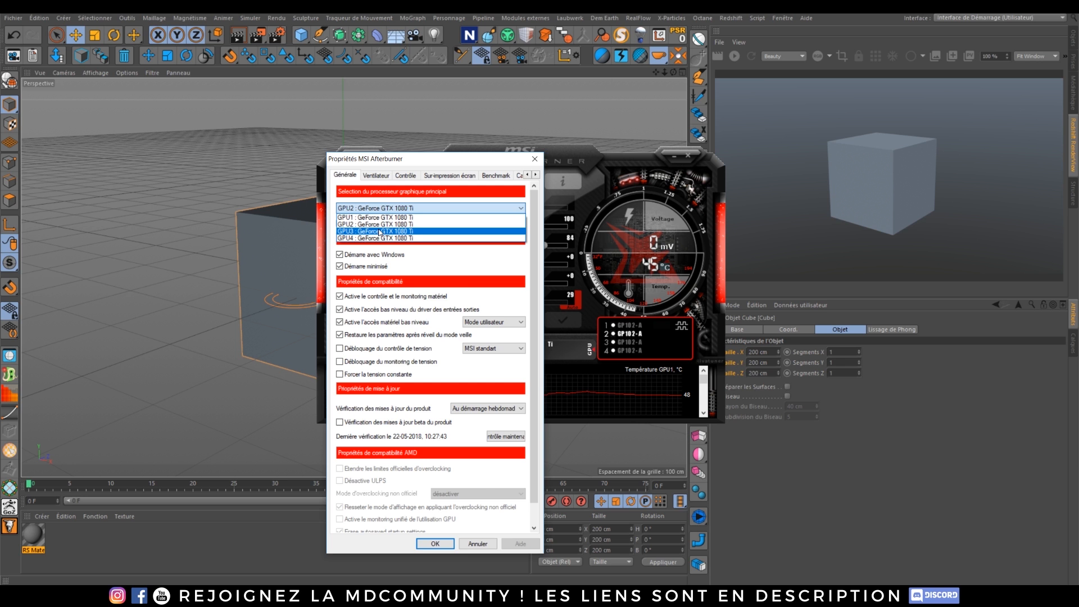
click(380, 231)
click(448, 544)
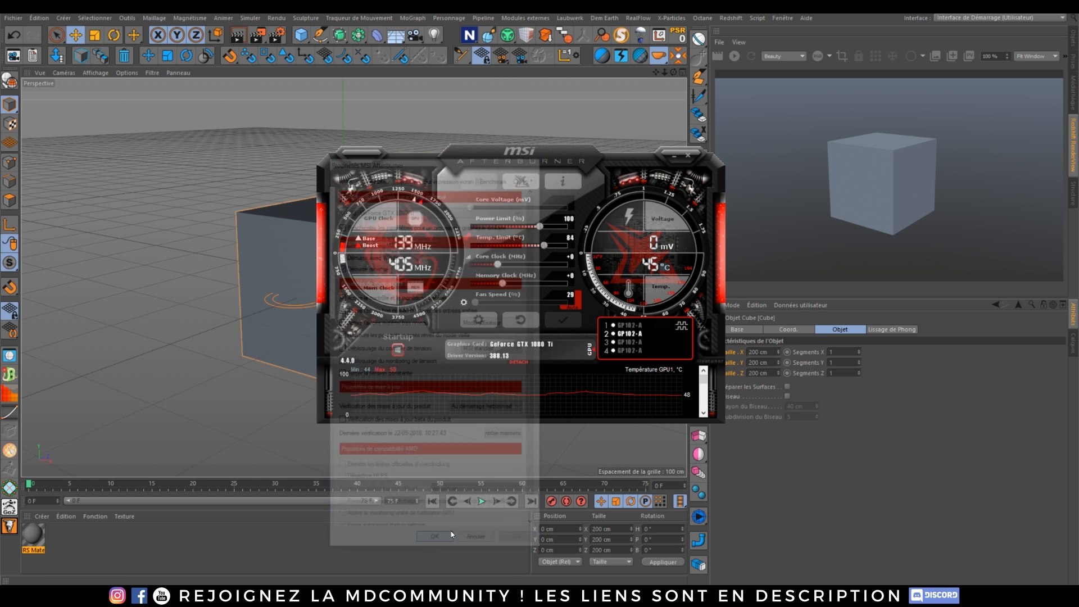
- Reopen the MSI Afterburner properties and review the fan control and hardware monitoring settings
click(479, 320)
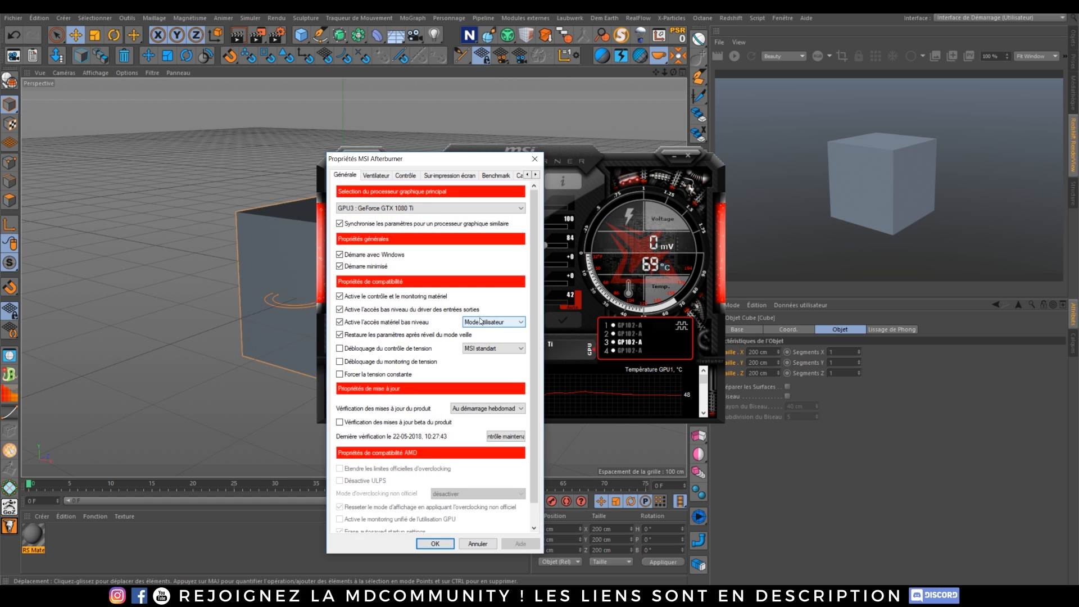
click(386, 177)
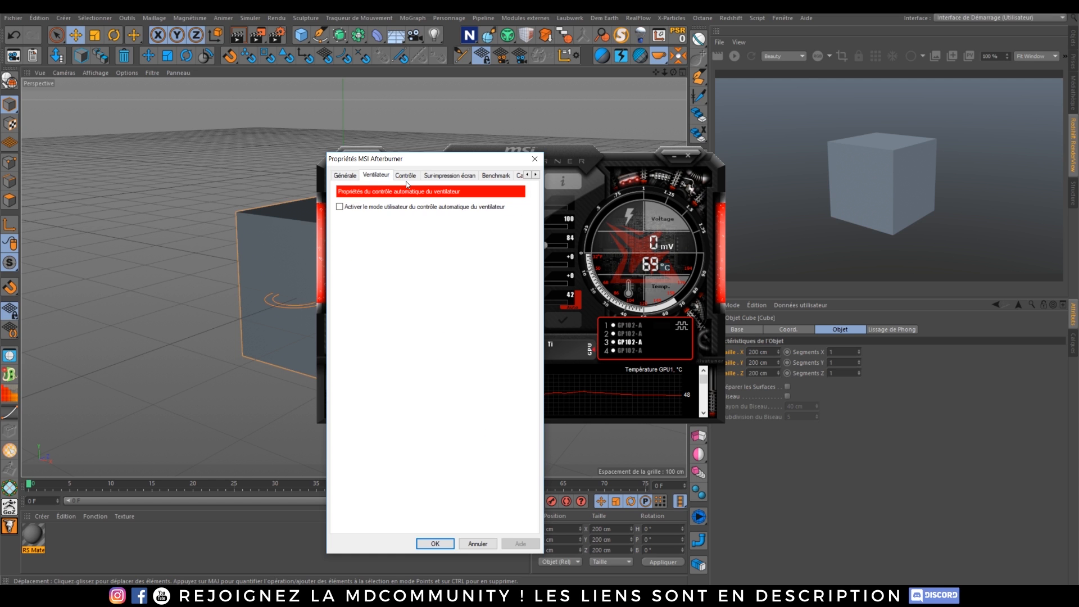
click(405, 175)
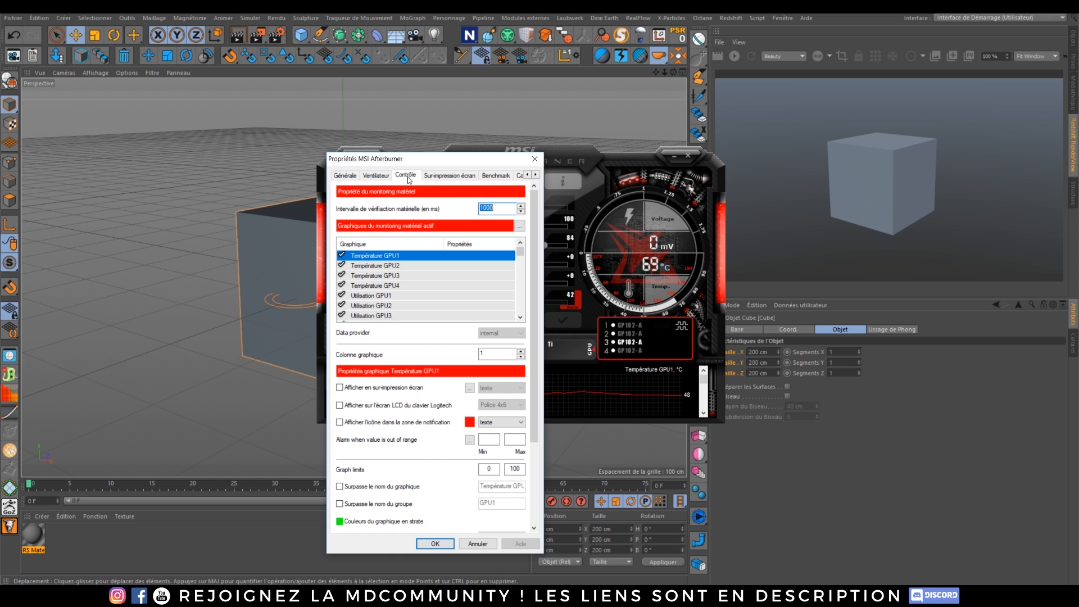
- Review the automatic fan control curve and general settings in the MSI Afterburner properties, and close the properties window
click(376, 176)
click(339, 206)
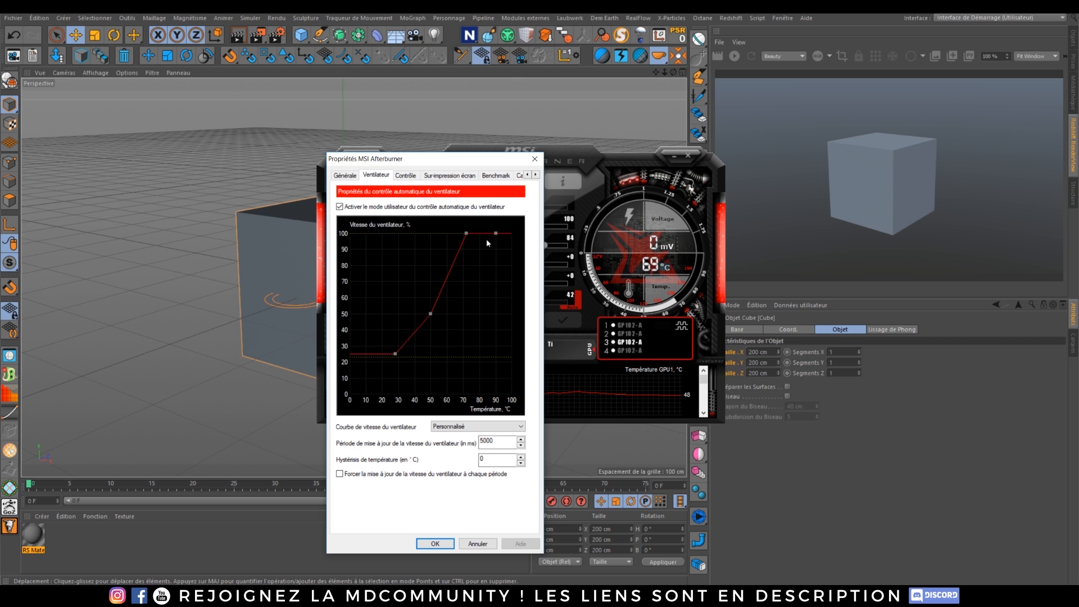
click(345, 176)
click(376, 175)
click(340, 207)
click(534, 159)
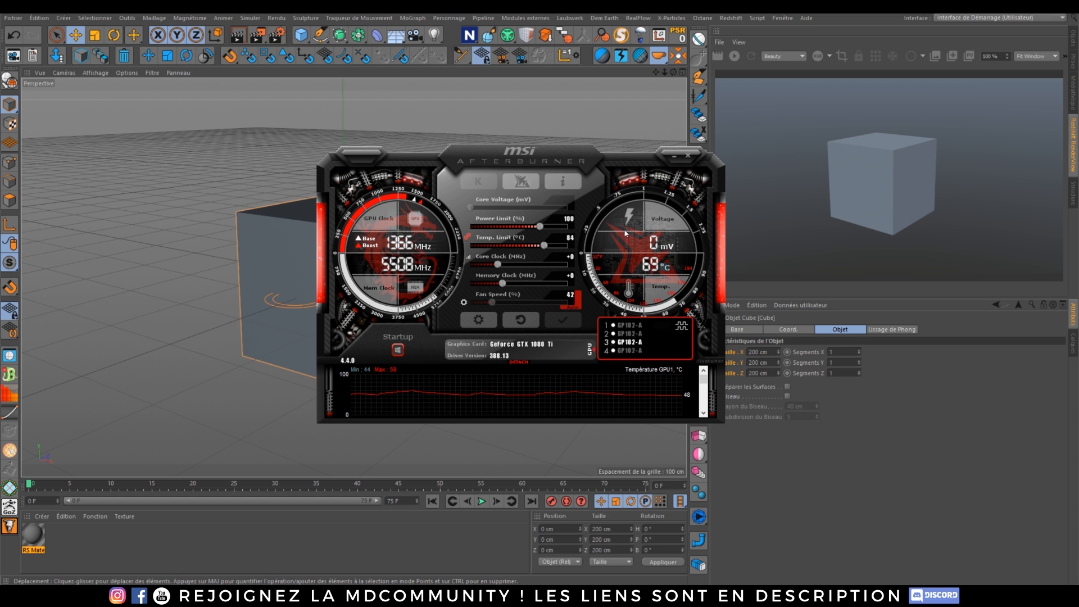
- Close MSI Afterburner and briefly run the Redshift RenderView render of the cube
click(687, 156)
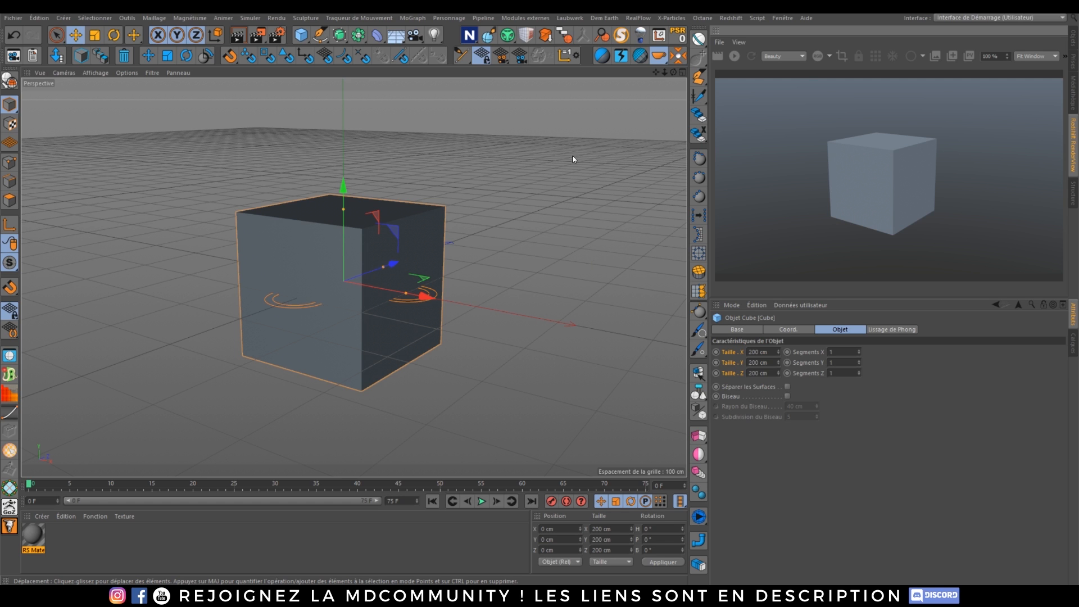
click(735, 57)
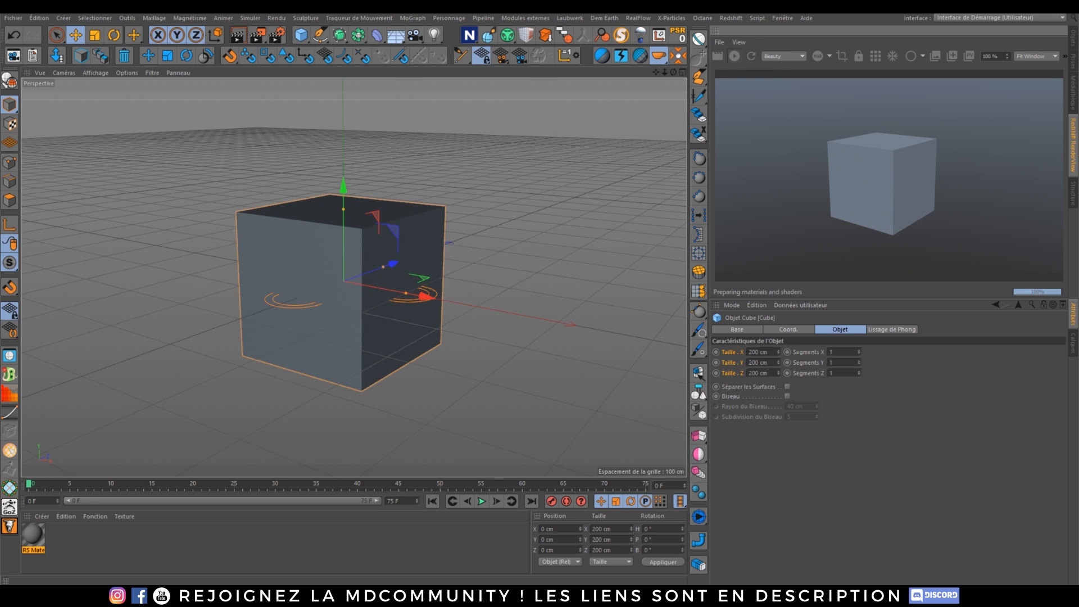
click(735, 57)
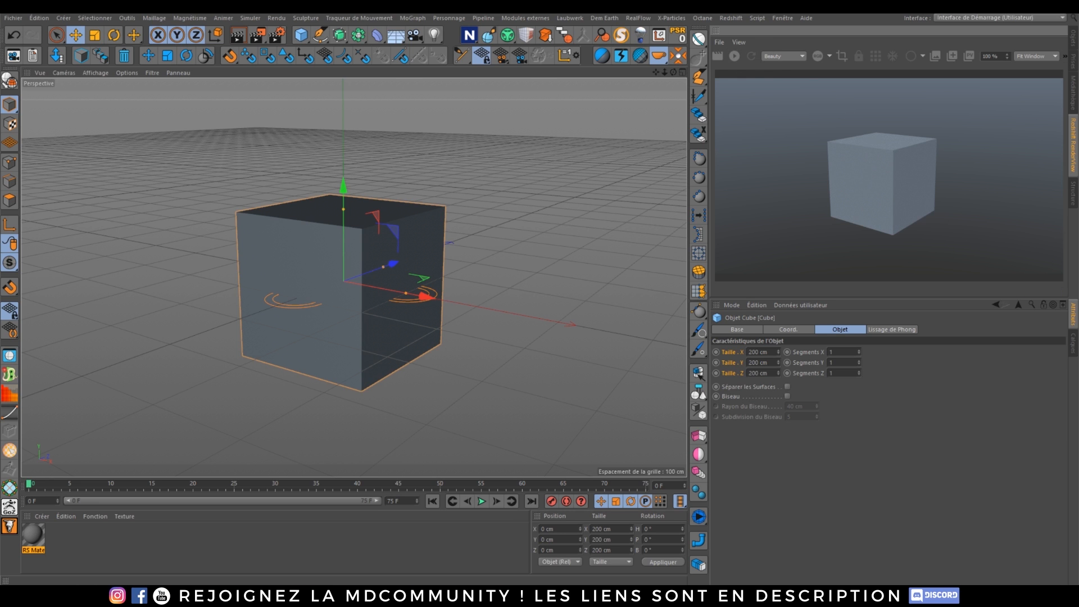
- Set the xpEmitter's shape to Object with the Cube as source object, emitting from Object Volume
click(1075, 35)
click(770, 86)
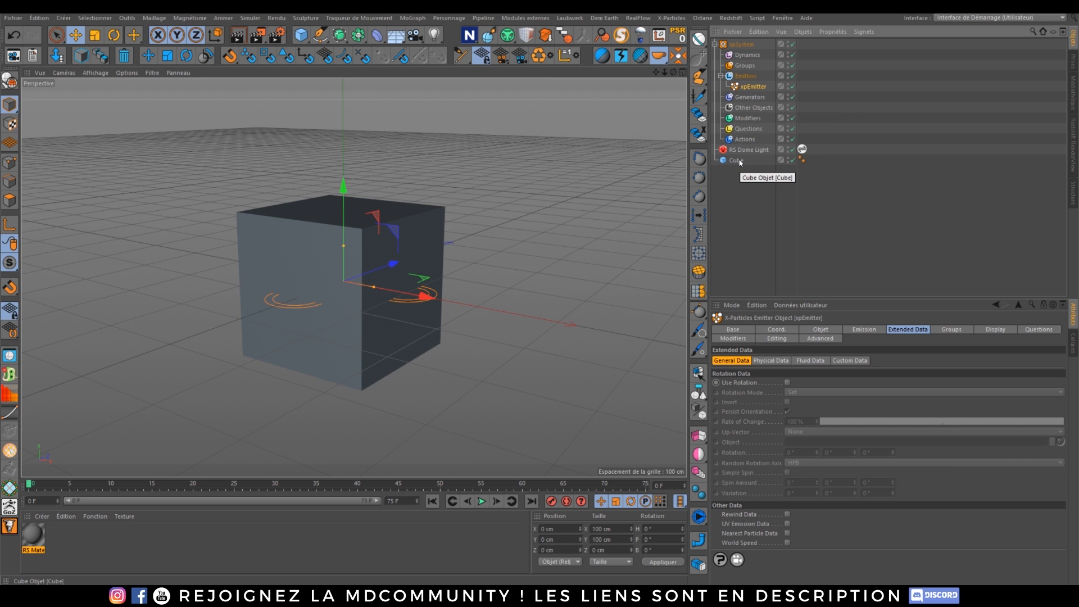
click(823, 331)
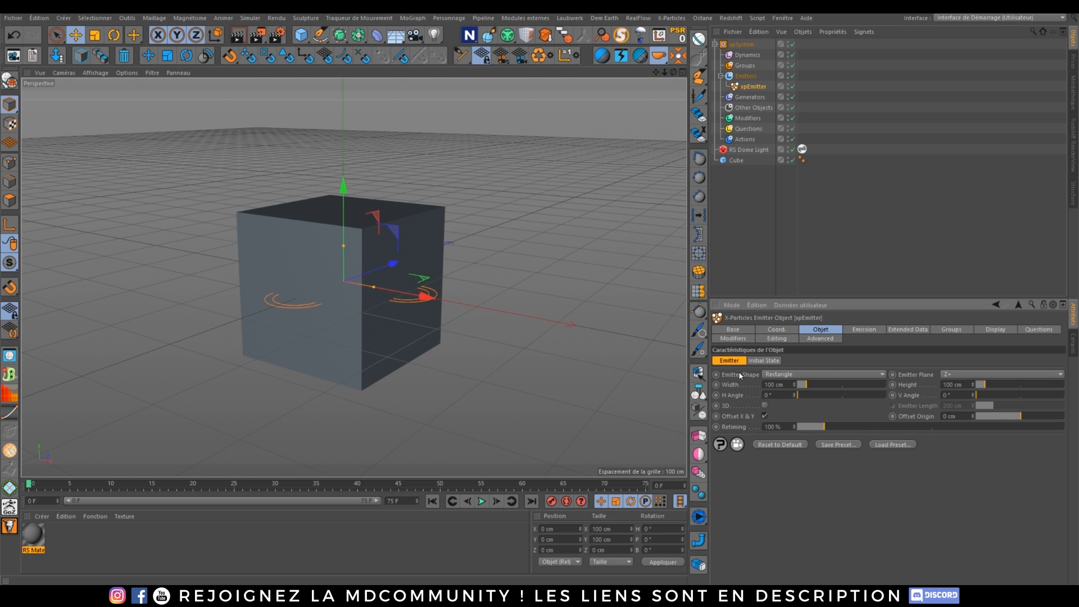
click(775, 375)
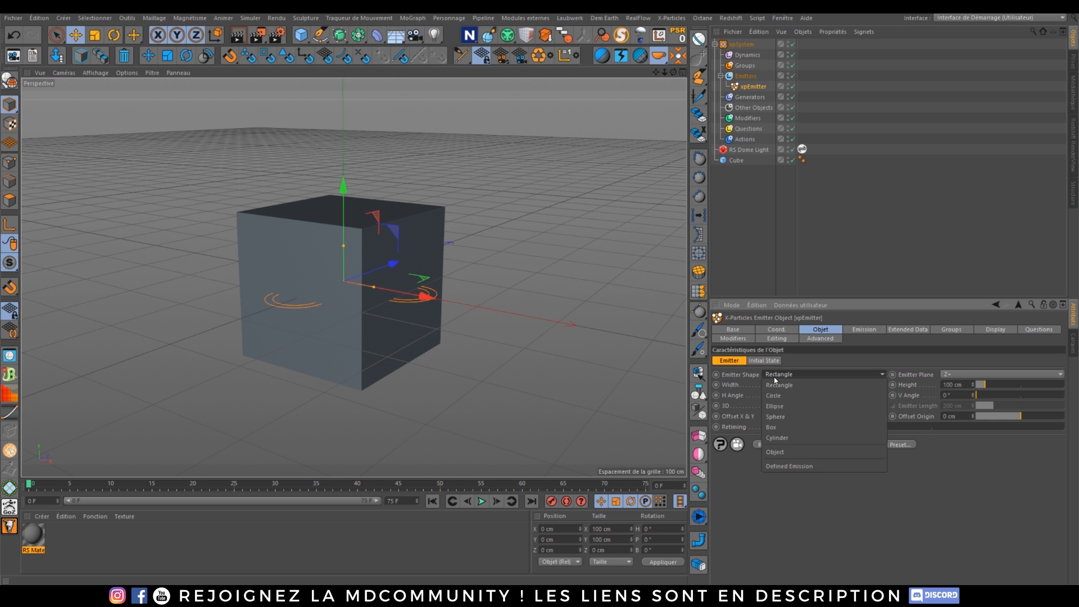
click(783, 450)
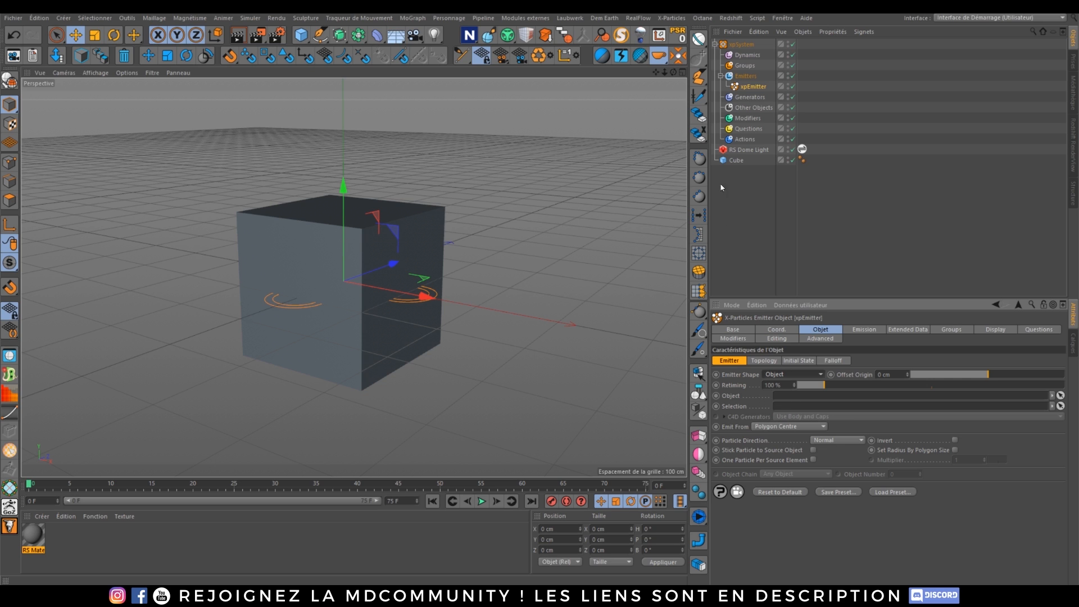
drag(736, 160, 788, 192)
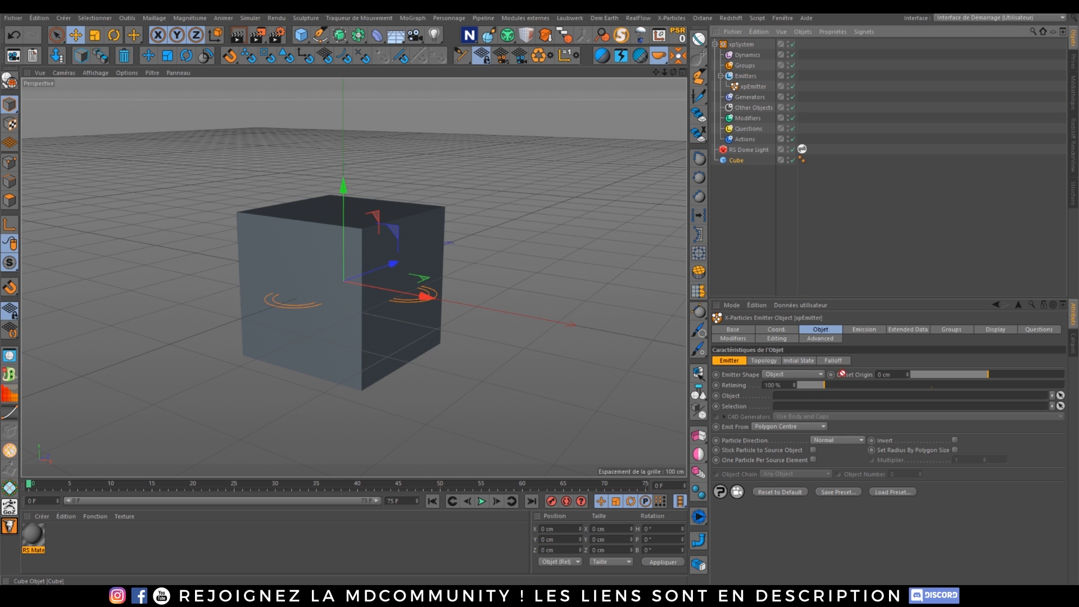
drag(842, 373, 812, 403)
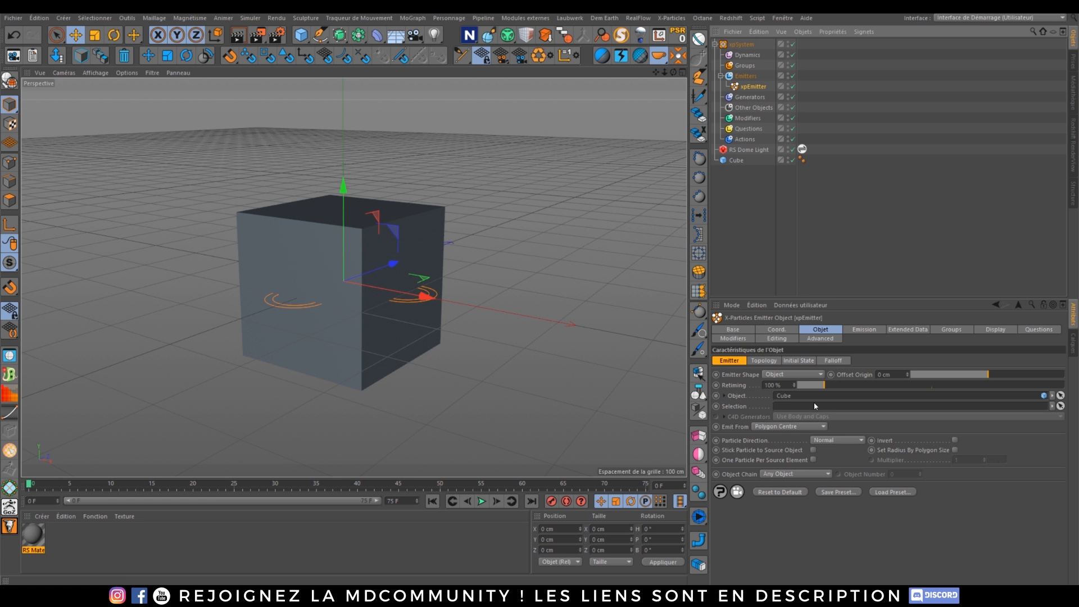
click(781, 427)
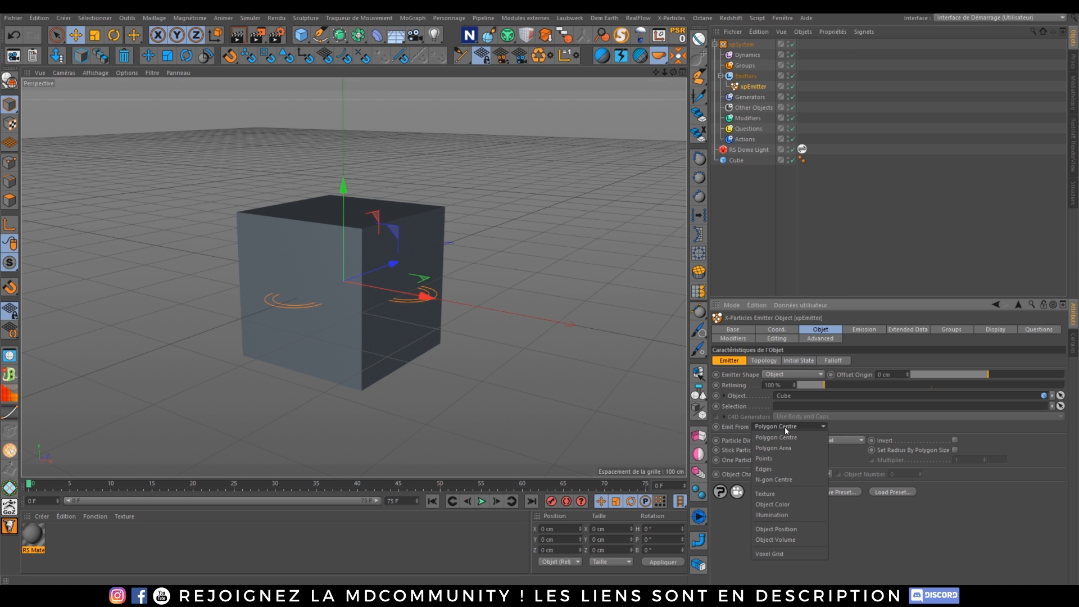
click(783, 539)
- Hide the Cube and preview the particle emission, returning to the first frame
click(788, 160)
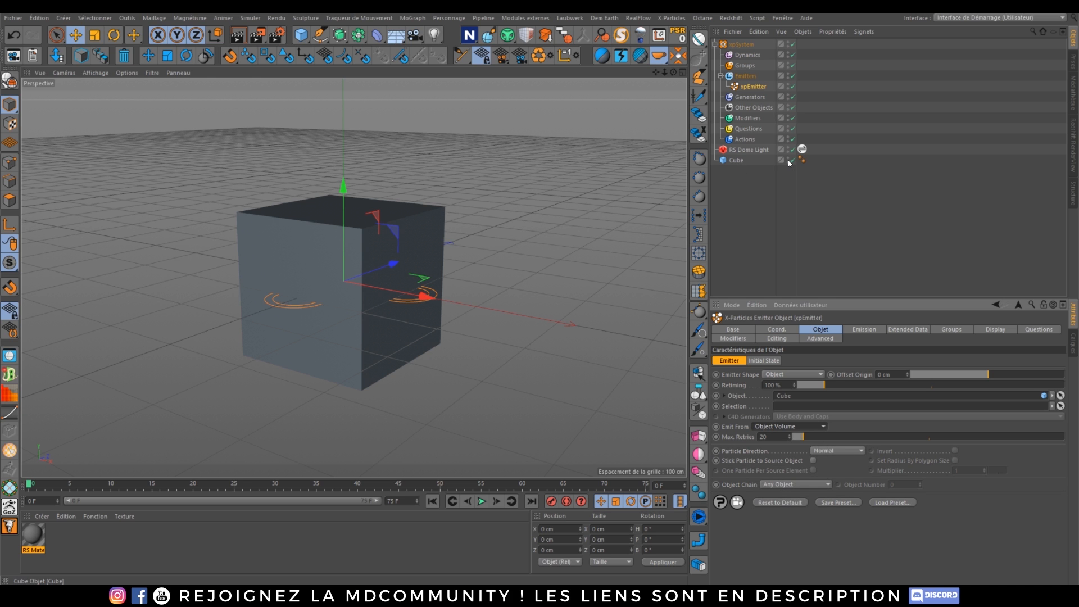
click(482, 501)
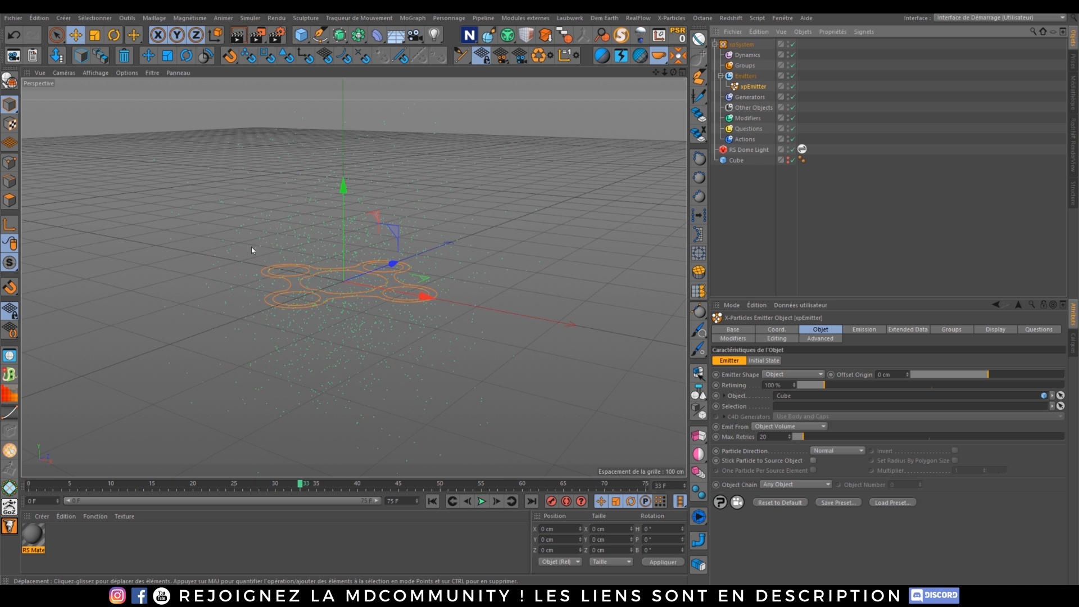
click(432, 501)
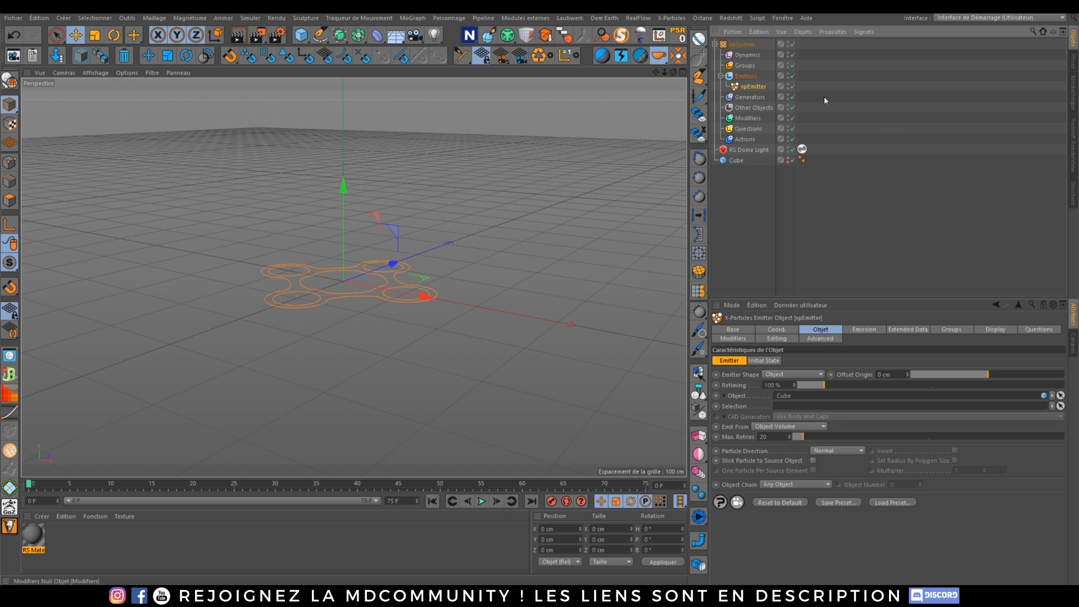
- Set the xpEmitter's particle speed to 0 cm in its emission settings
click(858, 330)
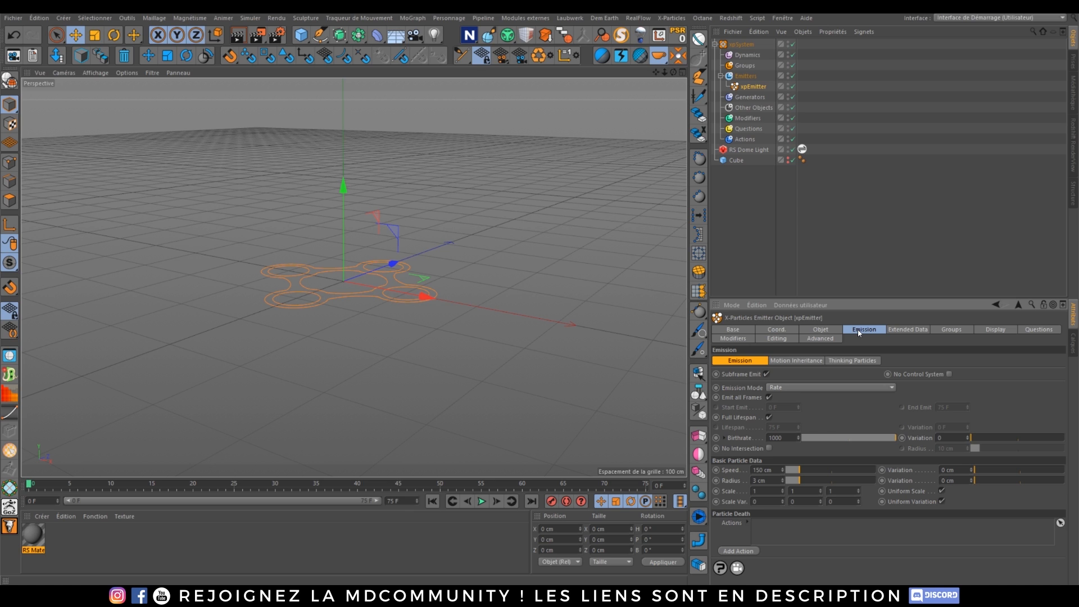
double_click(765, 470)
text(0)
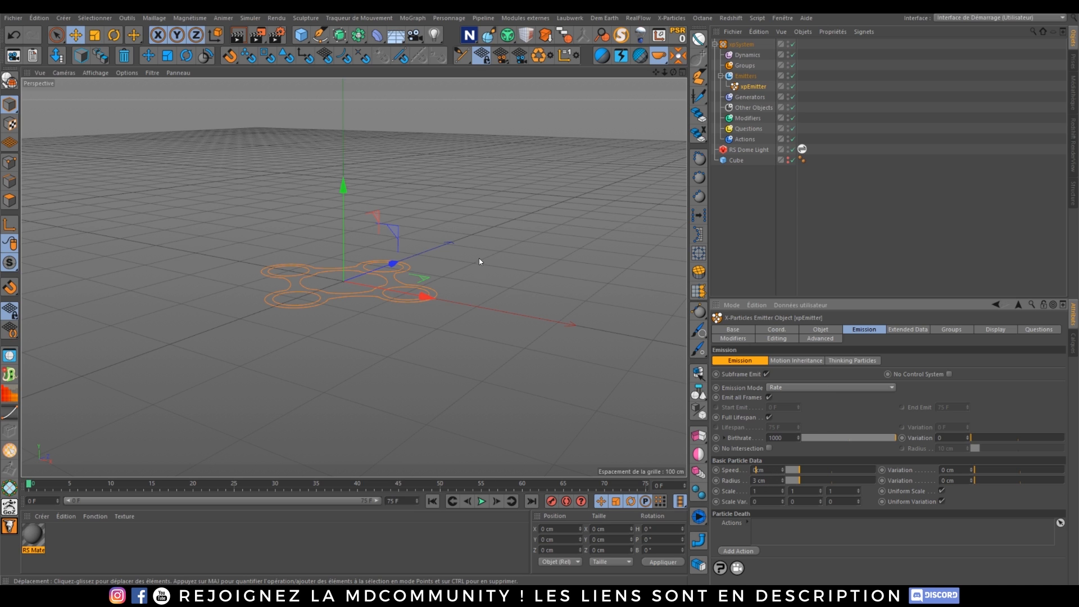
key(Return)
- Set the emitter's birthrate to 100 and preview the emission, returning to the first frame
double_click(775, 438)
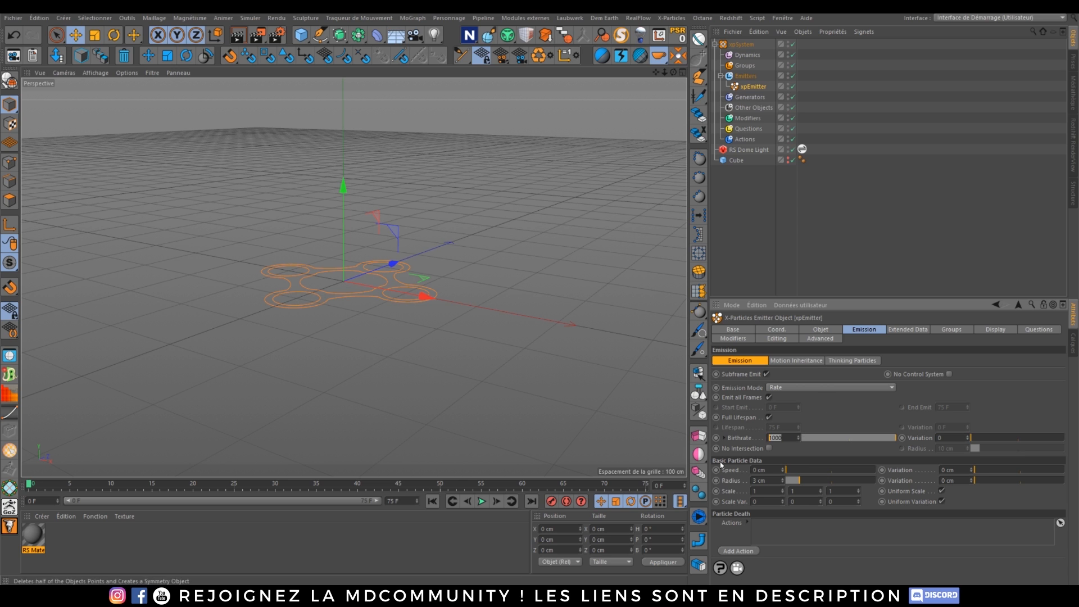
text(100)
key(Return)
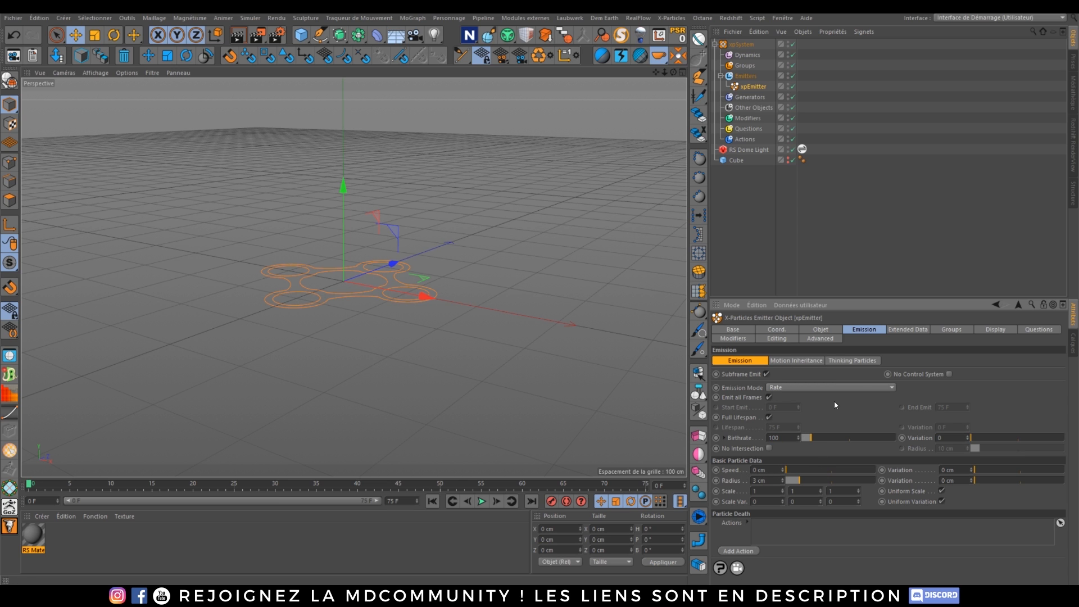
click(820, 330)
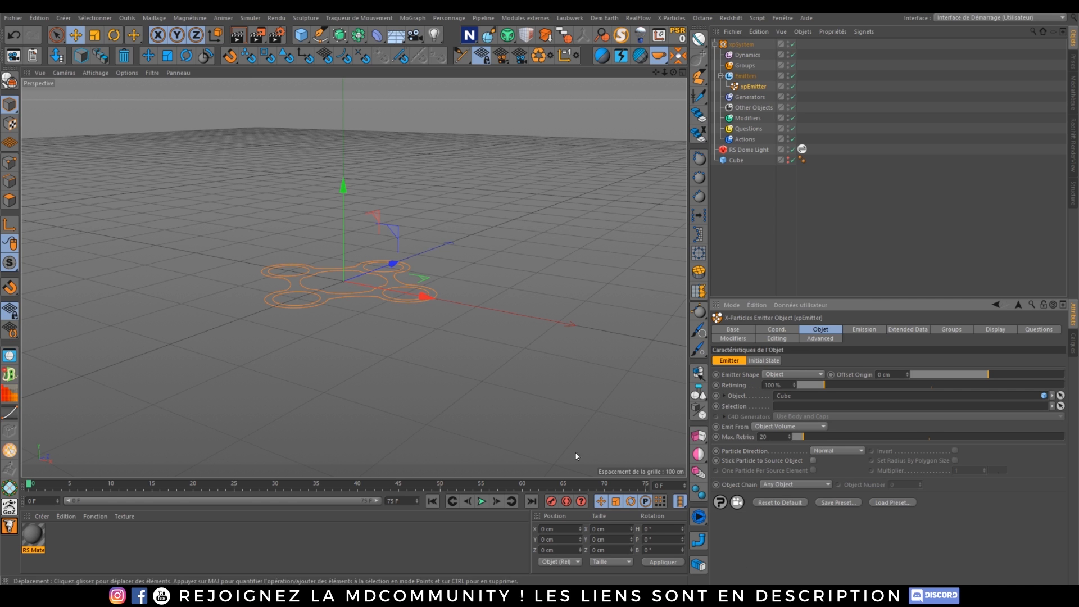
click(482, 501)
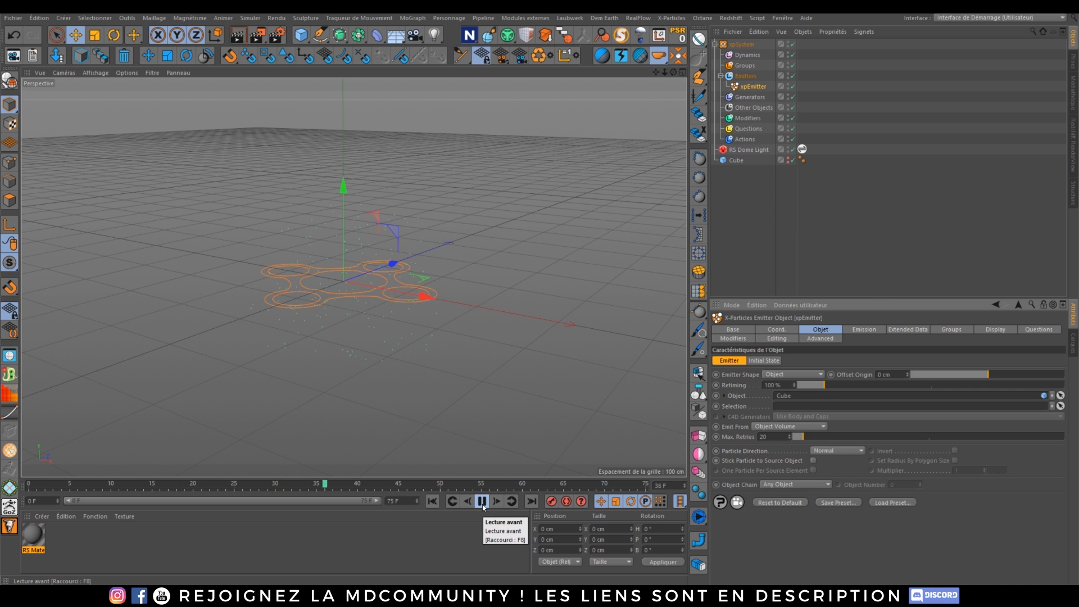
click(481, 502)
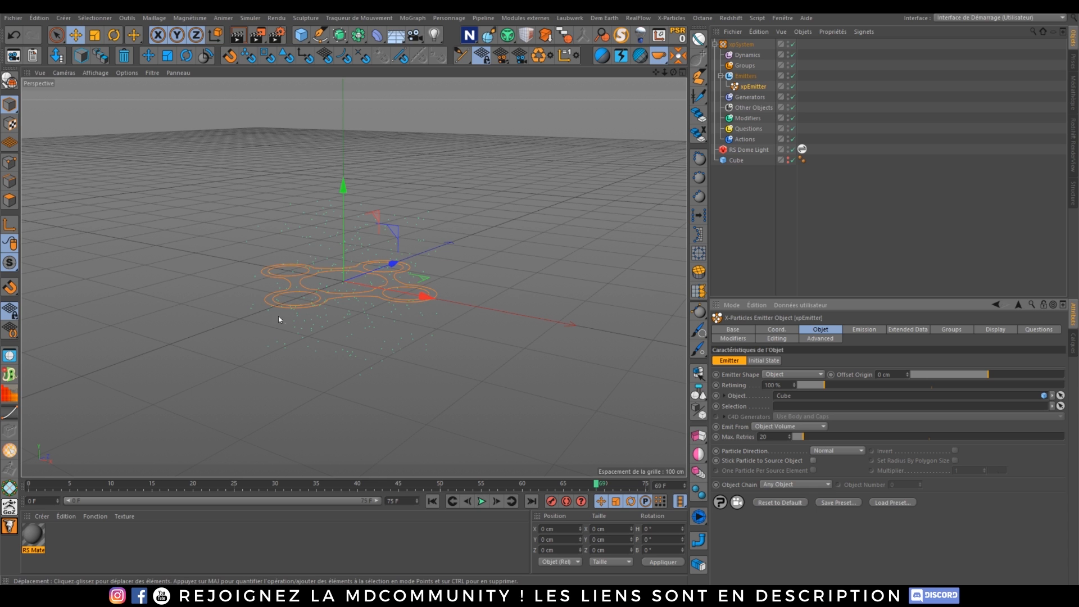
click(432, 501)
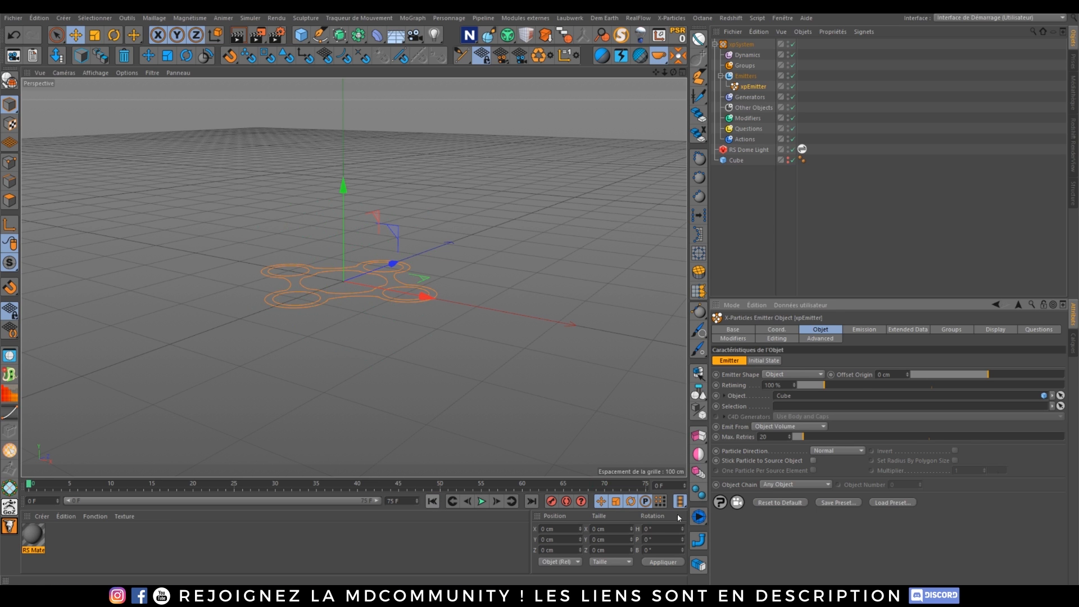
- Set the emitter's birthrate to 1000 and play the animation to about frame 66
click(864, 329)
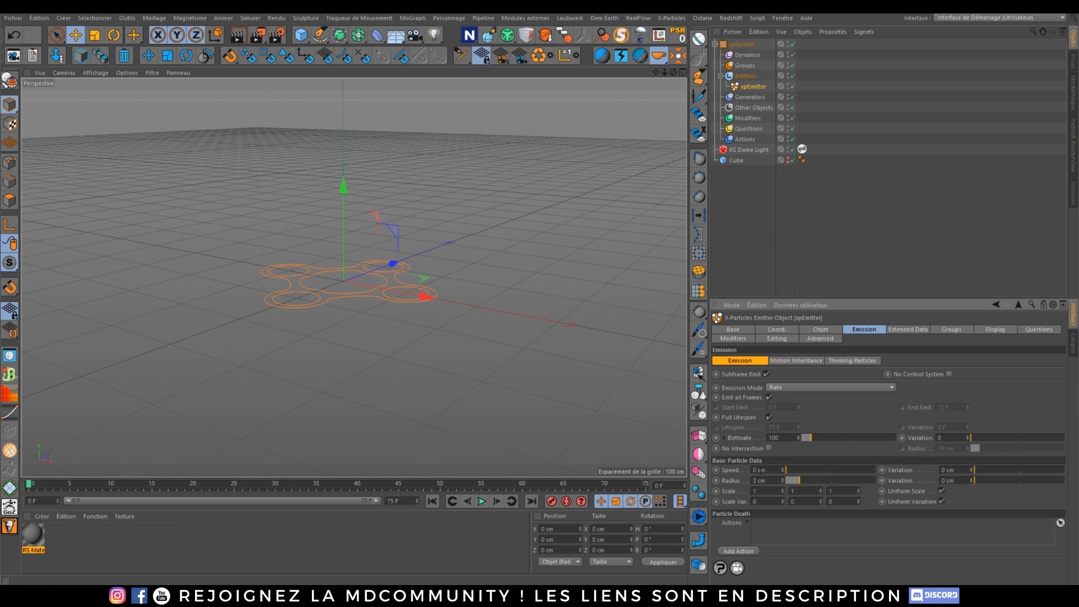
click(788, 435)
text(0)
key(Return)
click(480, 503)
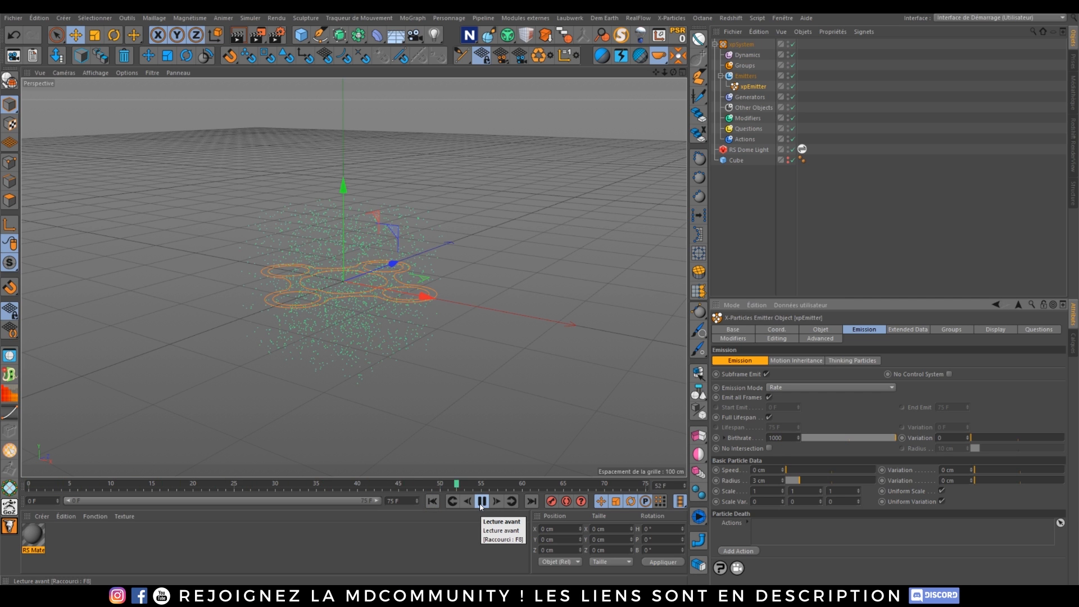
click(482, 502)
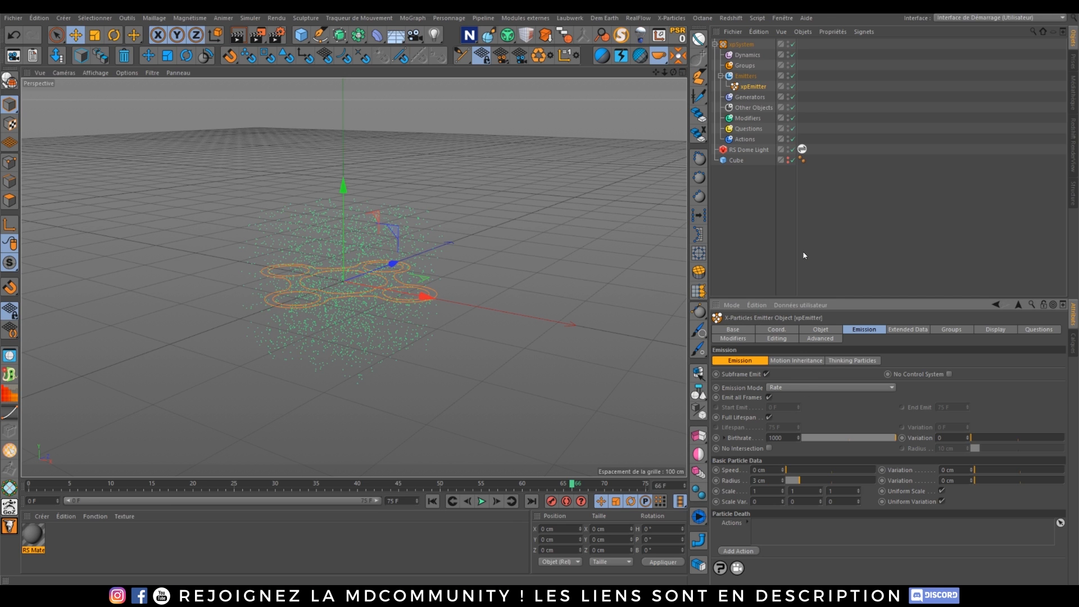
right_click(754, 85)
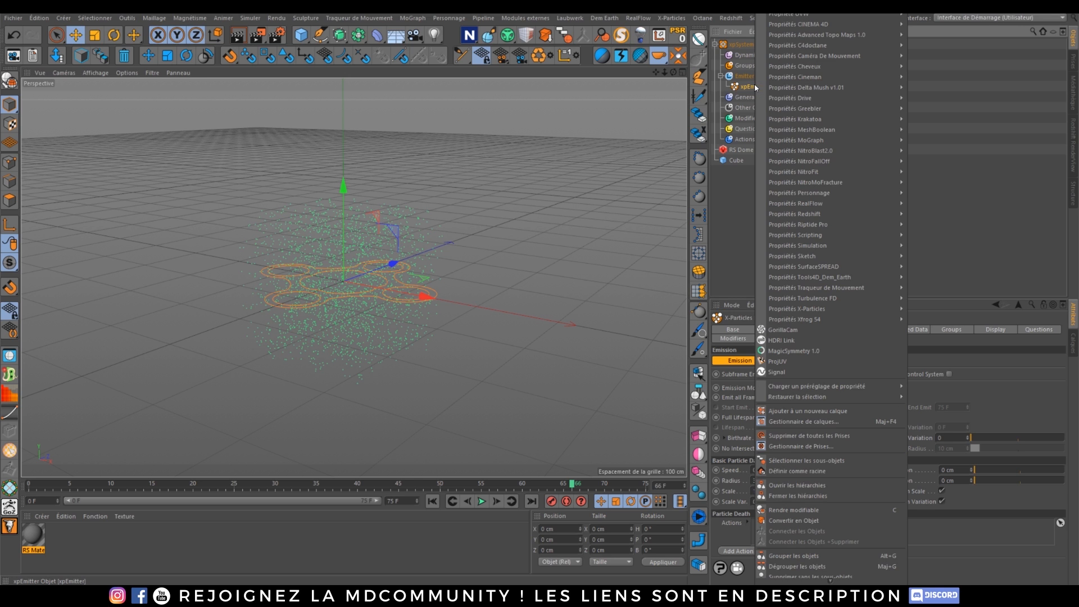
mouse_move(821, 141)
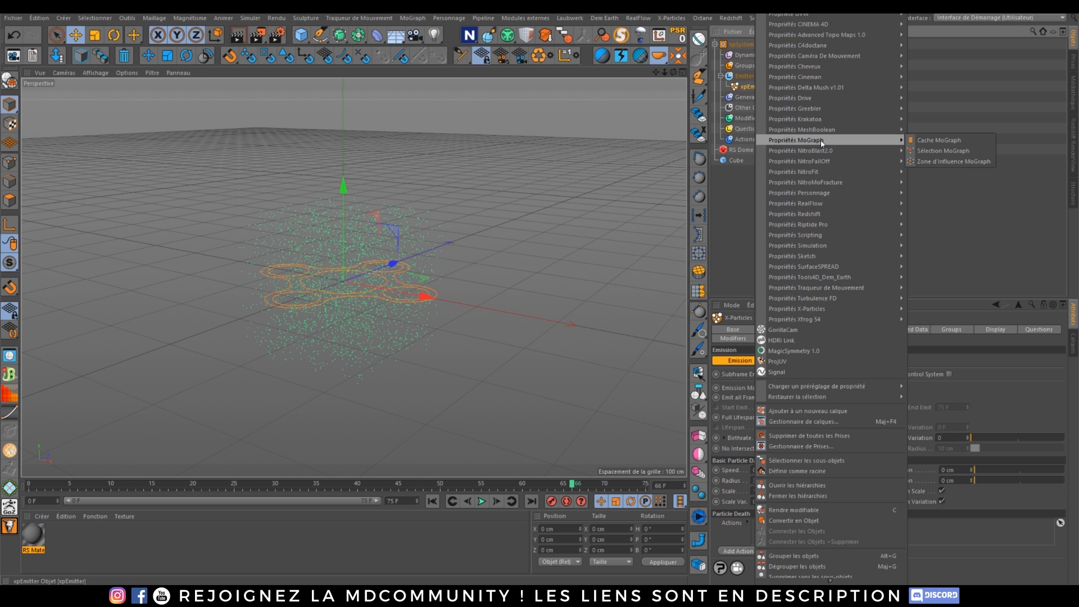
click(740, 107)
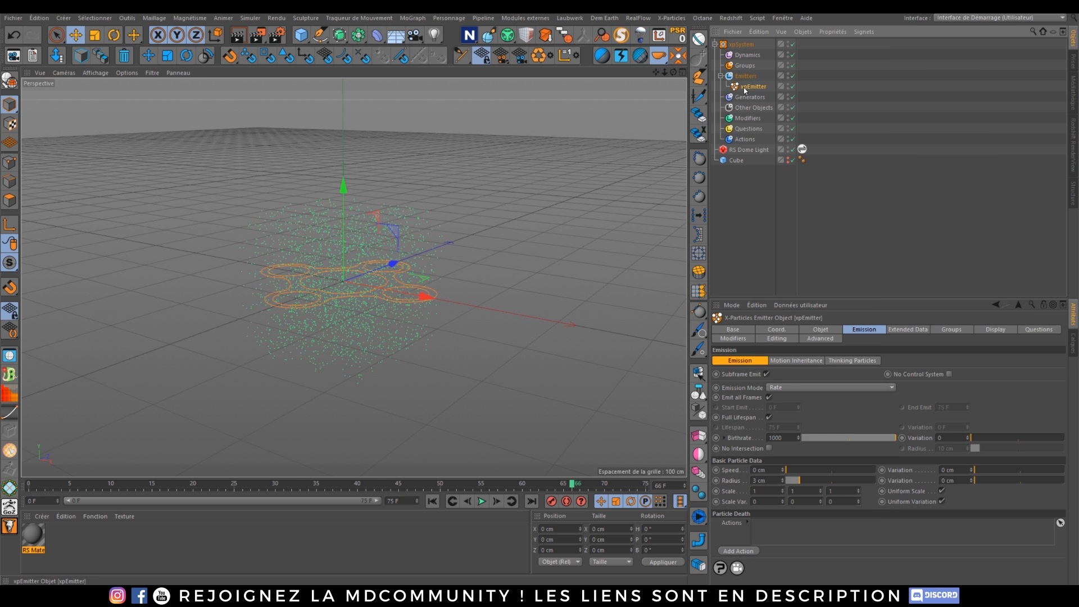
- Add a Redshift Object tag to the xpEmitter and set its particle mode to Sphere Instances
right_click(749, 89)
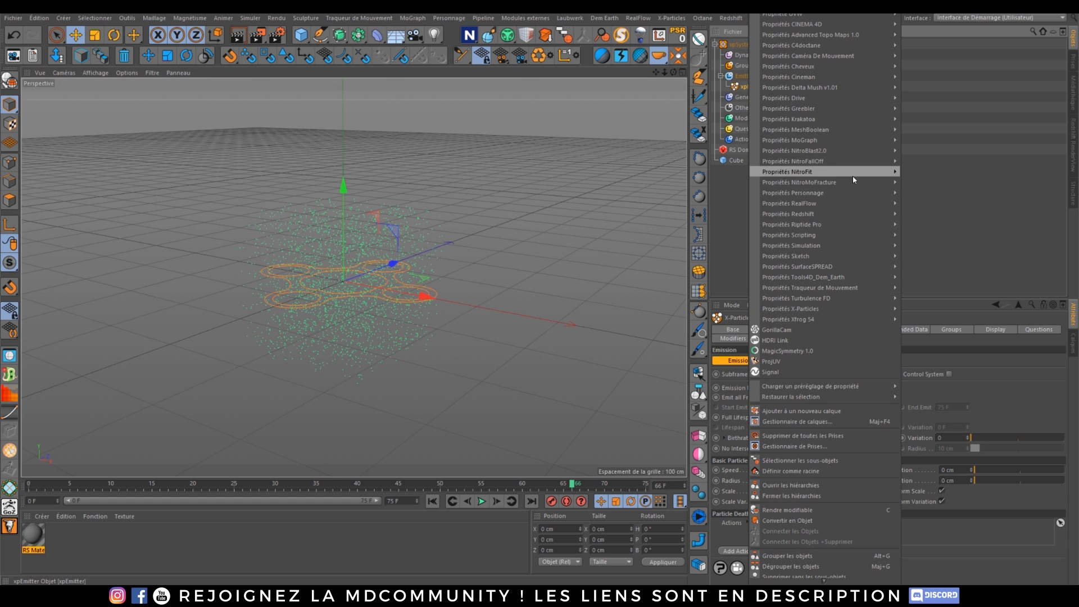
mouse_move(821, 214)
click(939, 224)
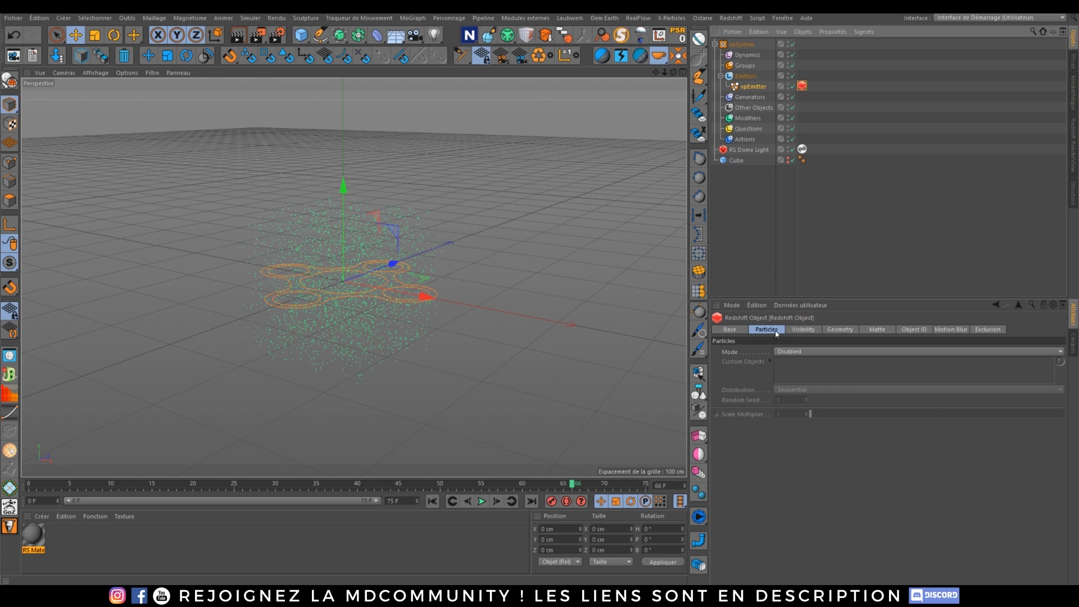
click(794, 353)
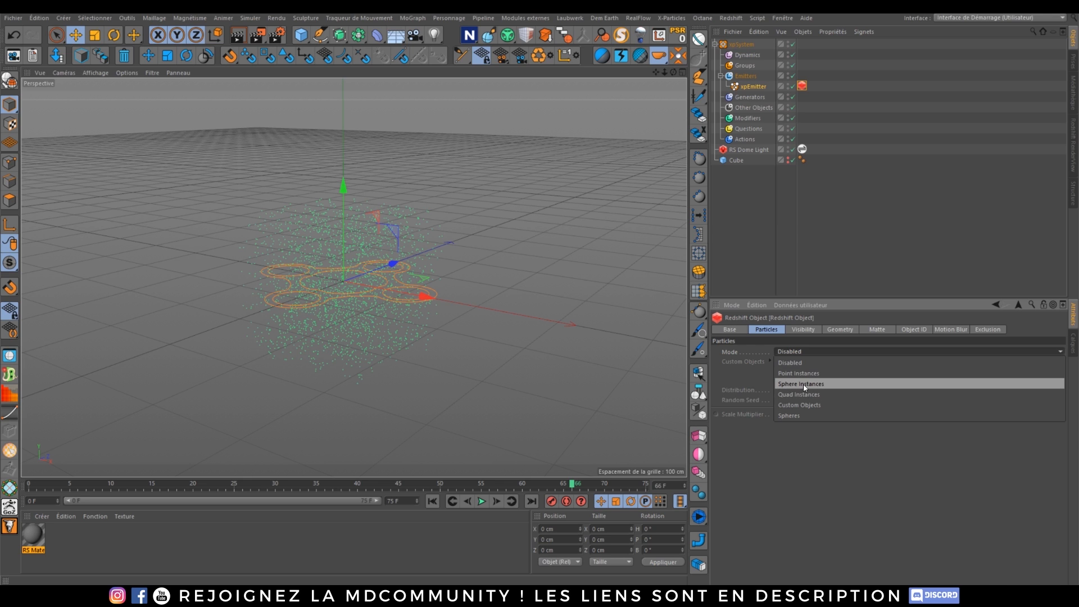
click(807, 415)
click(794, 354)
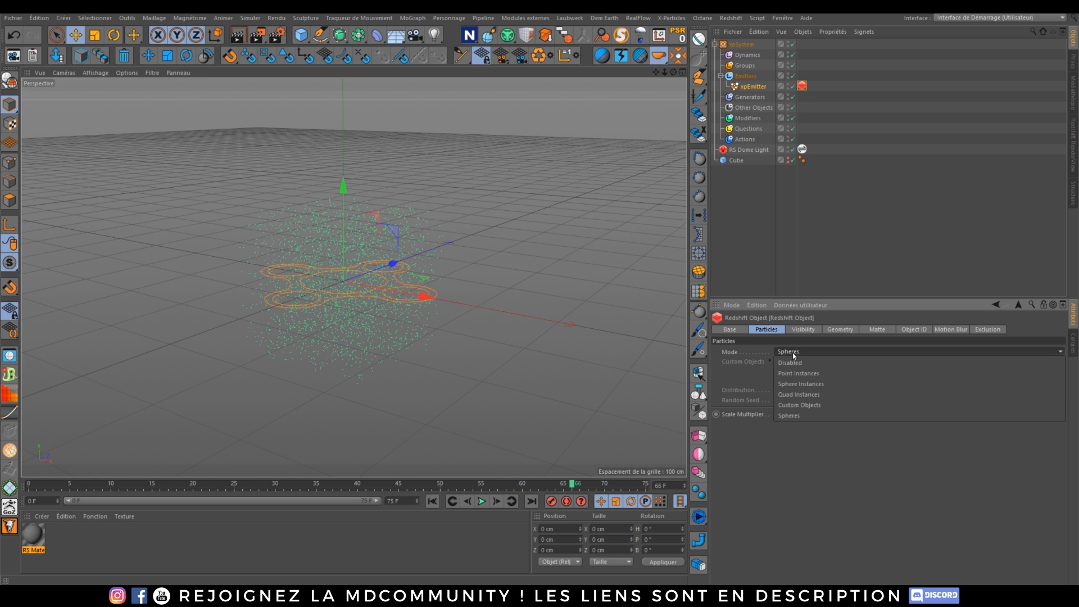
click(820, 383)
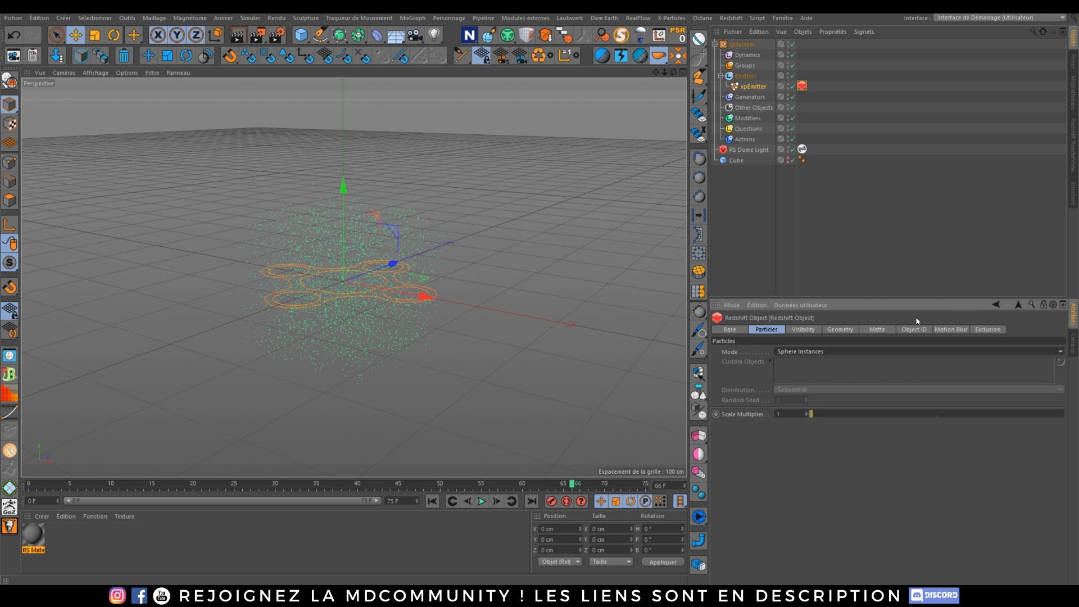
- Start the Redshift live render and replay the particle animation from the first frame to about frame 15
click(1072, 143)
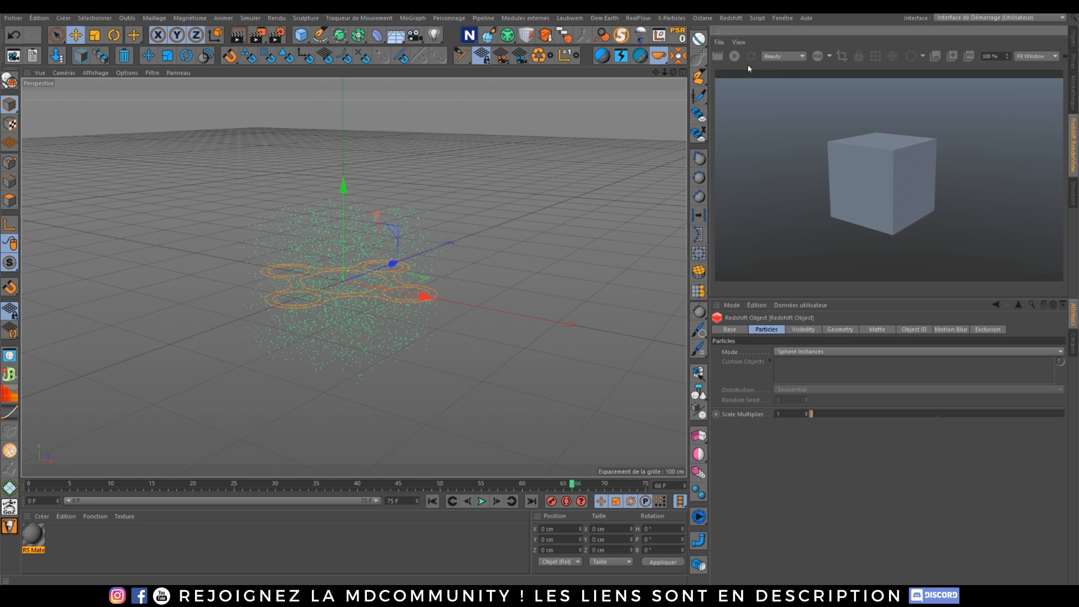
click(730, 59)
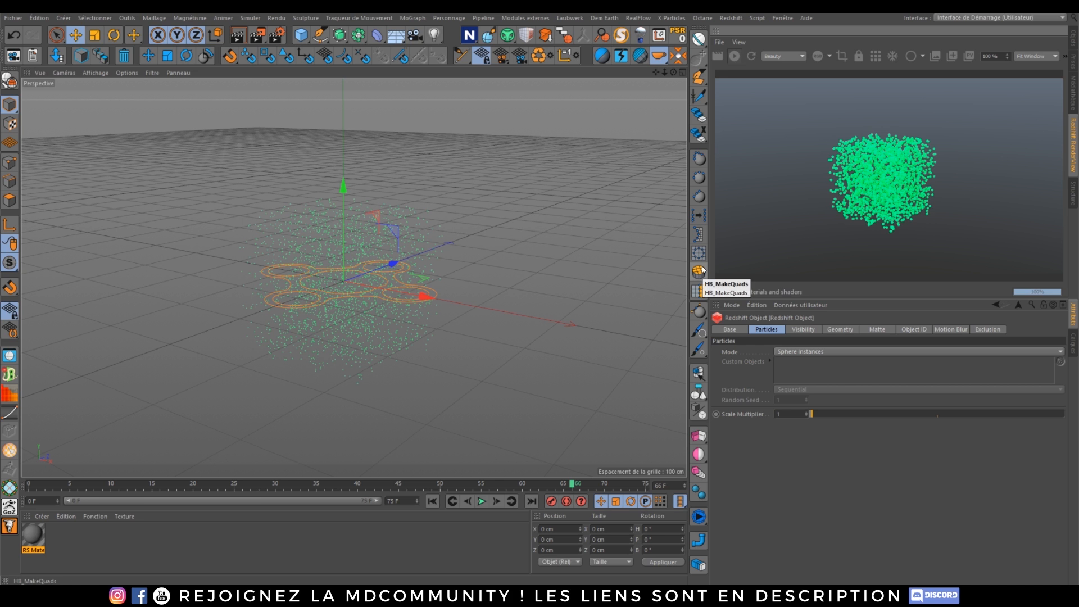
click(432, 501)
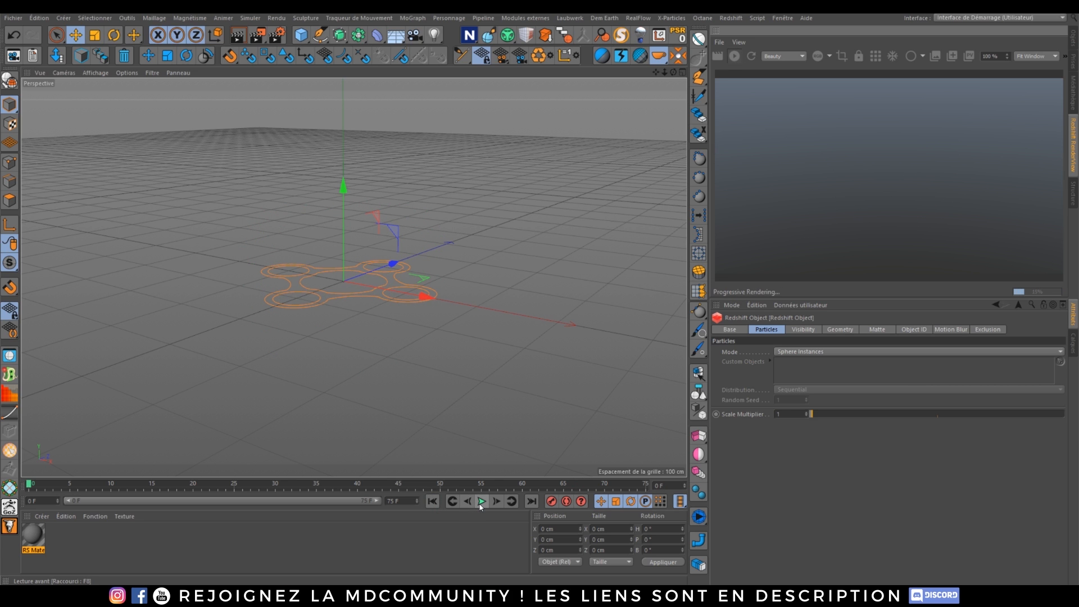
click(481, 500)
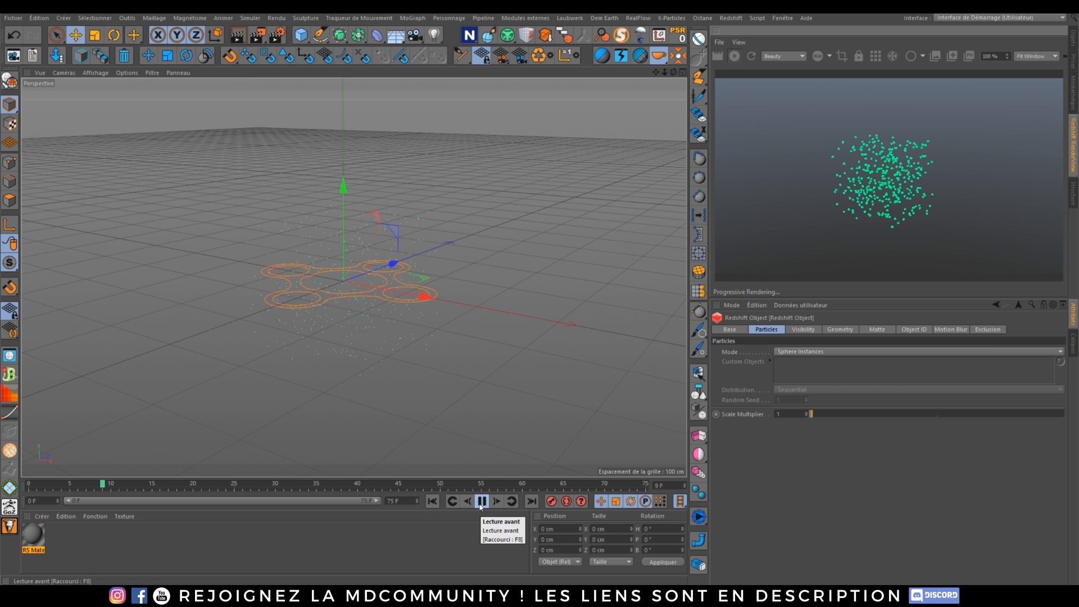
click(481, 502)
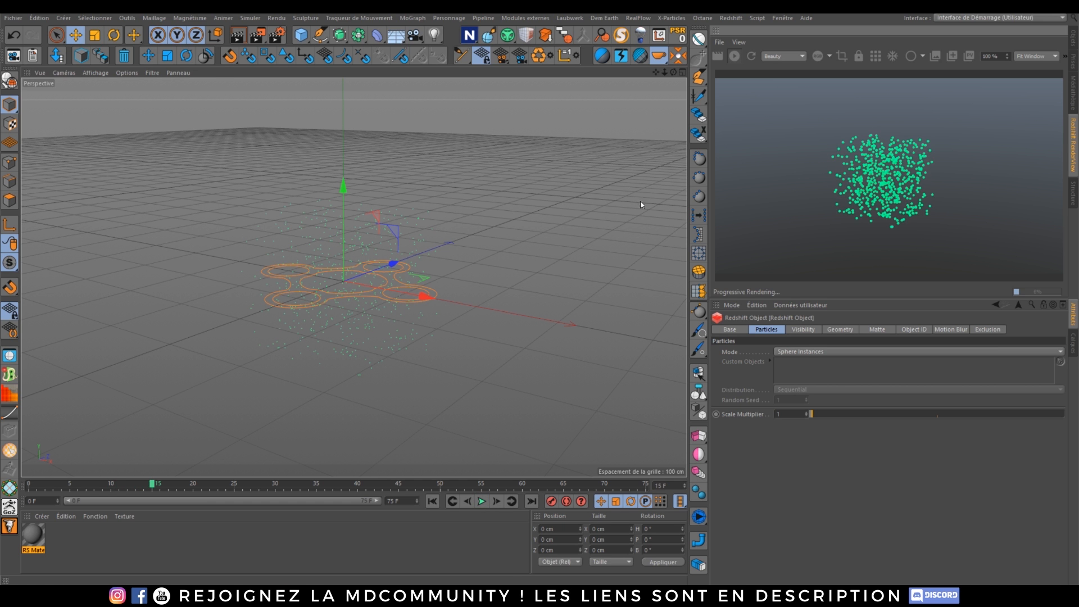
- Examine the rendered particle spheres up close from another angle, ending by stopping the live render
scroll(321, 241, up, 6)
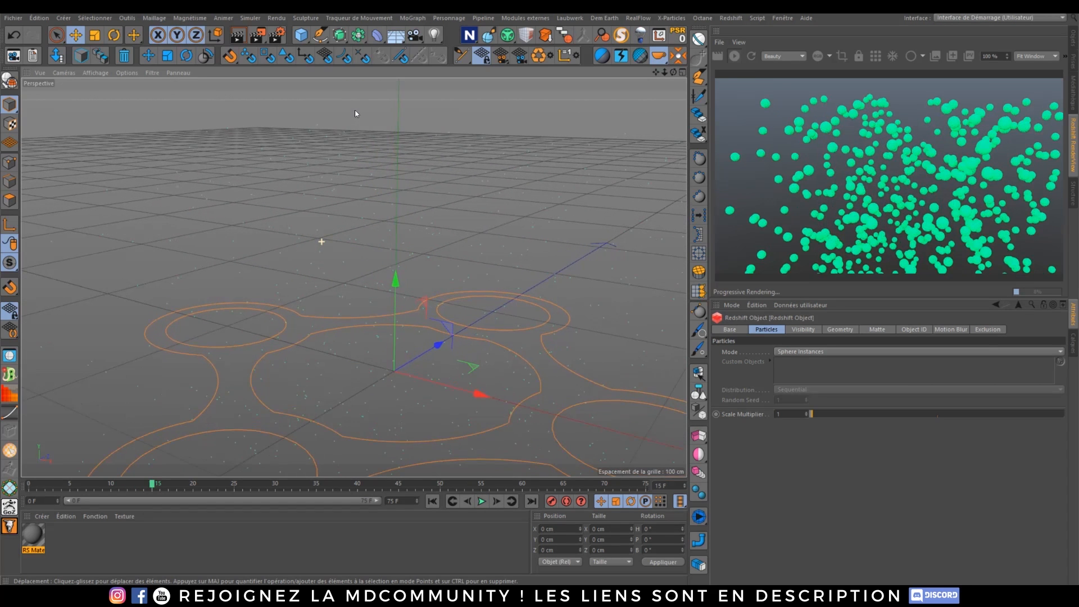
alt+drag(549, 253, 454, 296)
scroll(454, 296, down, 8)
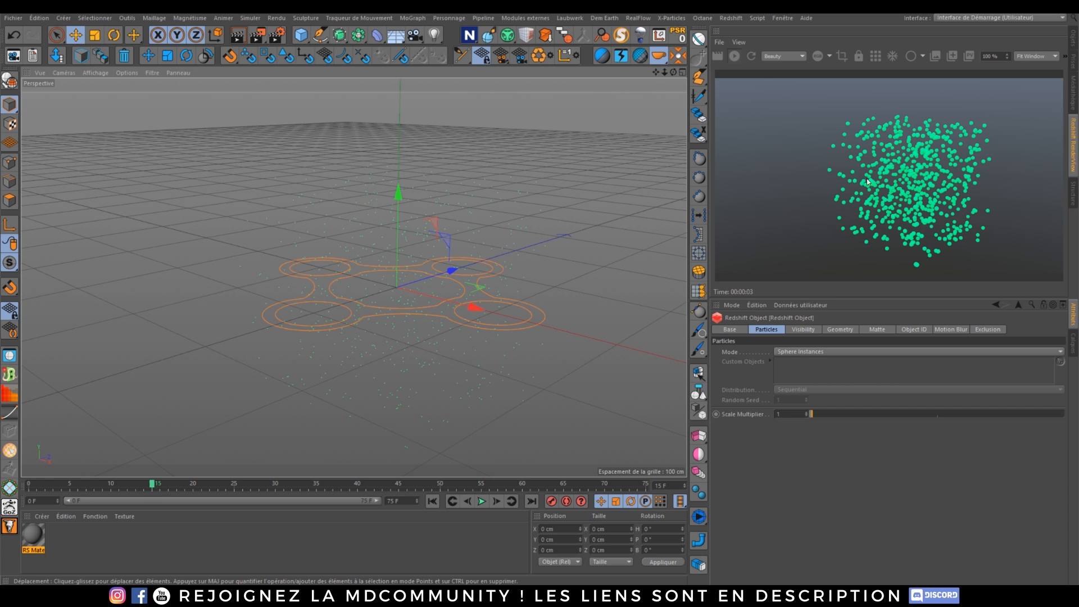
click(740, 56)
- Create a Redshift Particle material
click(41, 516)
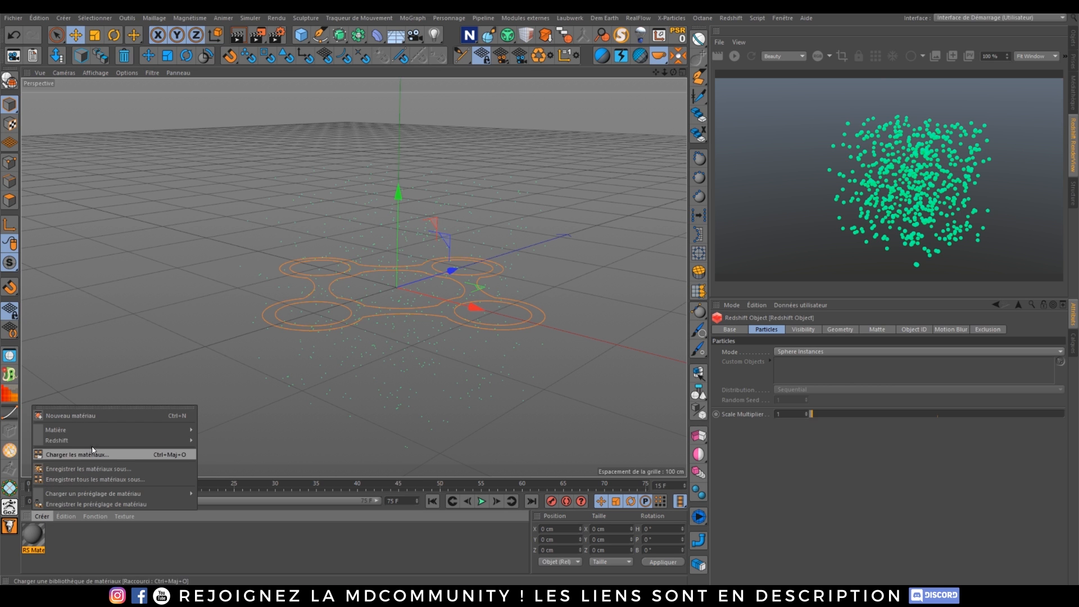
mouse_move(165, 441)
mouse_move(218, 451)
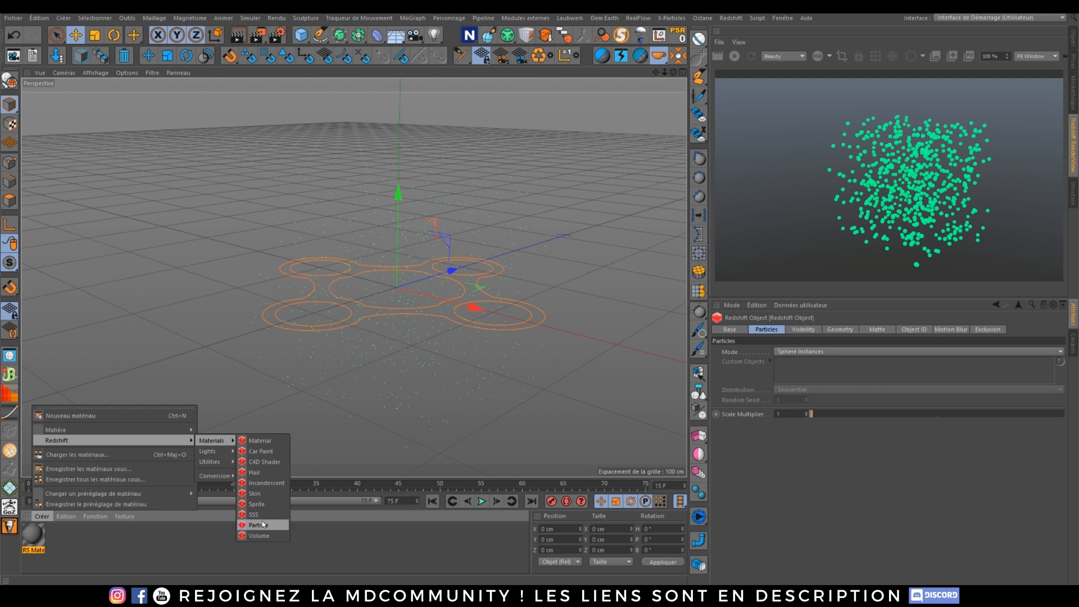
click(262, 523)
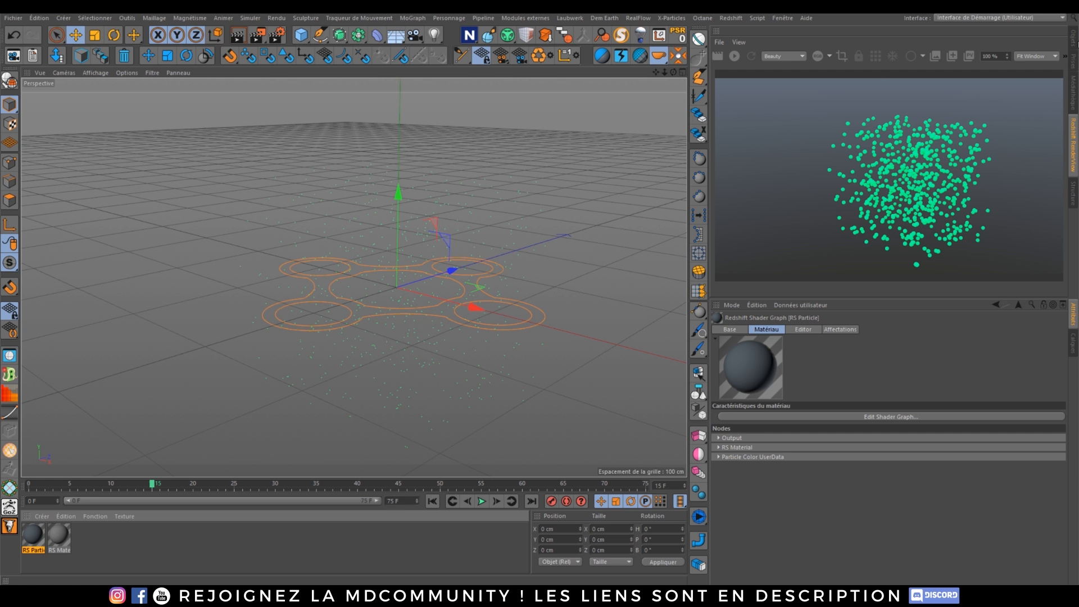
- Apply the RS Particle material to the xpEmitter
click(1073, 40)
click(802, 86)
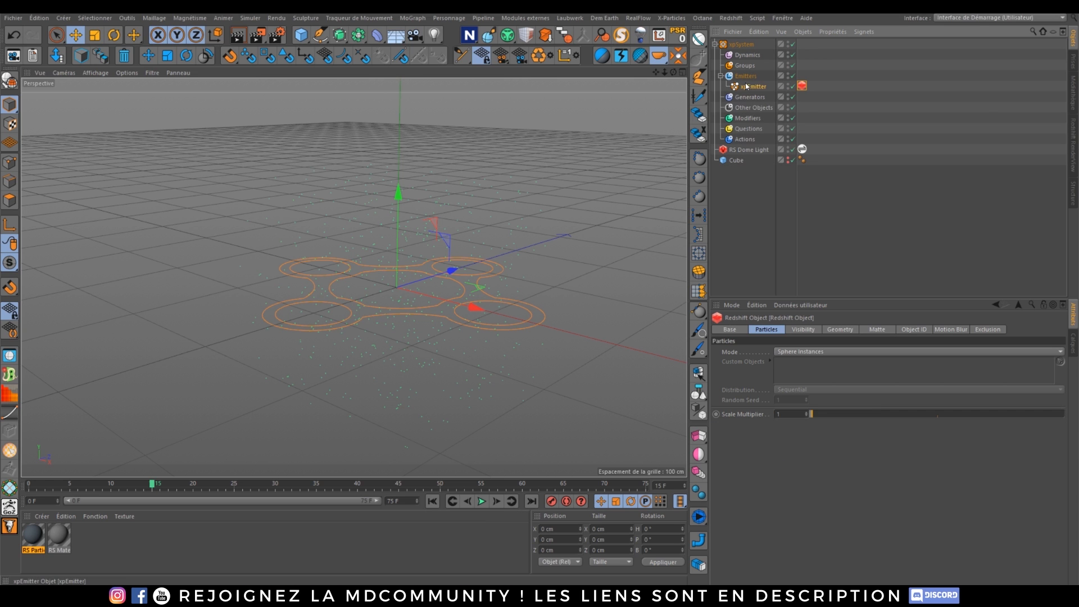
drag(745, 86, 319, 430)
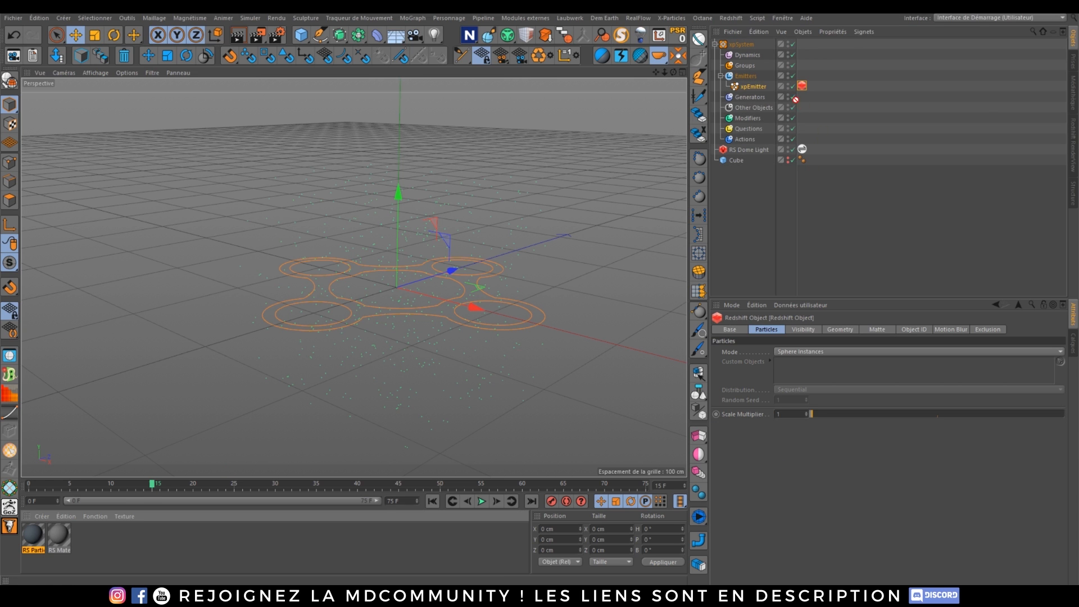
drag(794, 99, 813, 86)
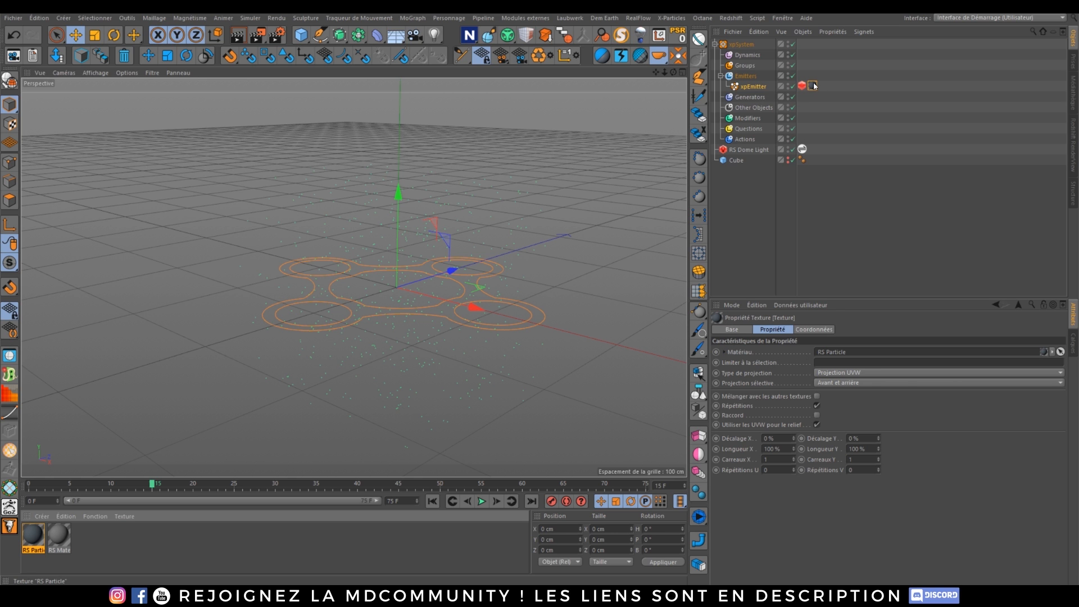
- Open the RS Particle material's shader graph and spread the Output and RS Material nodes apart
double_click(33, 535)
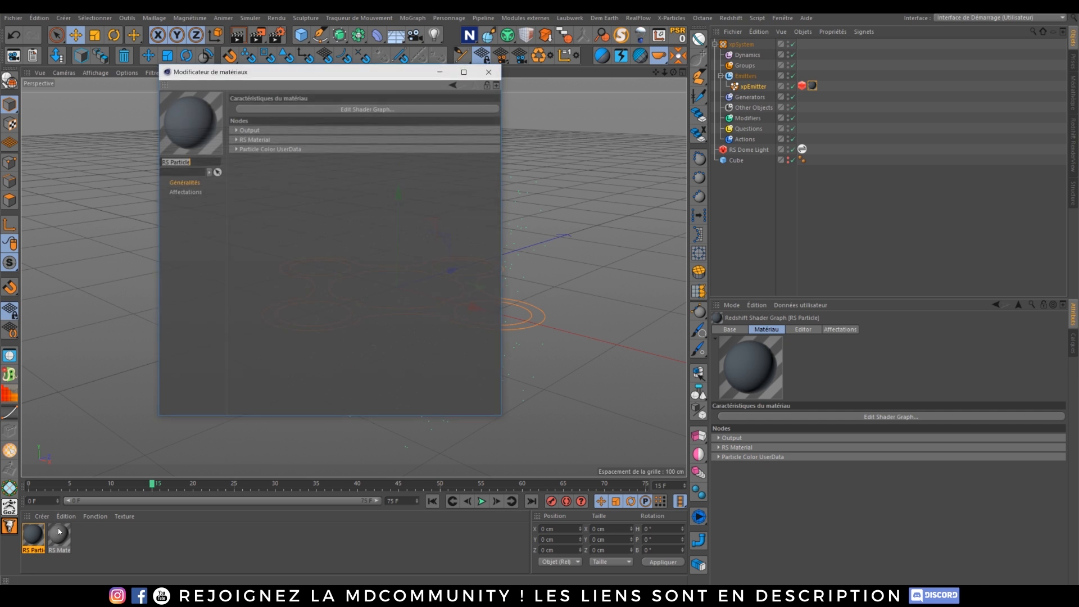
click(370, 109)
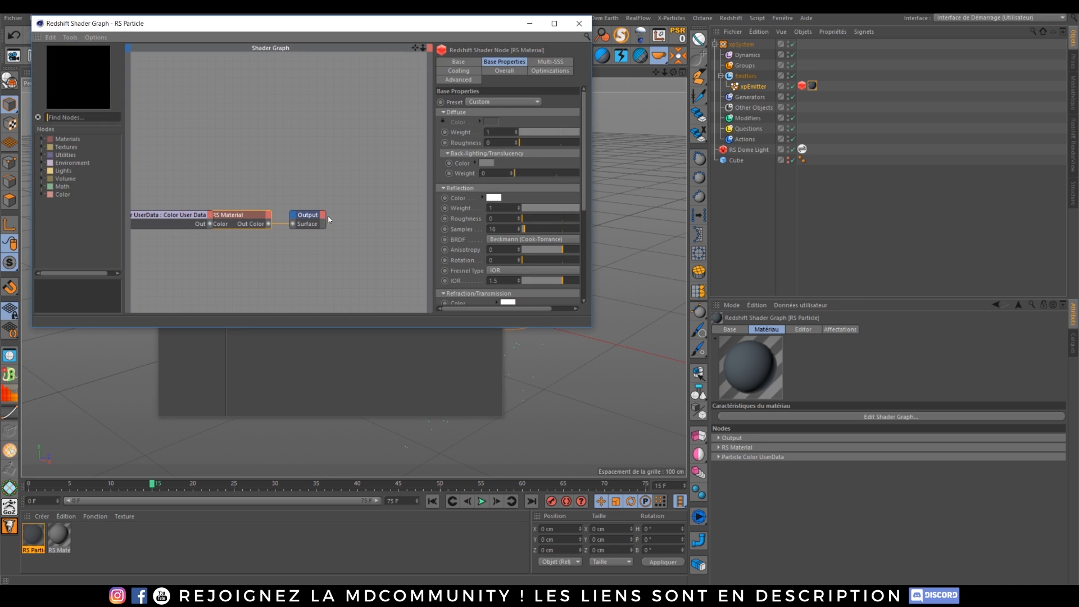
drag(307, 216, 361, 218)
click(227, 221)
drag(235, 217, 264, 218)
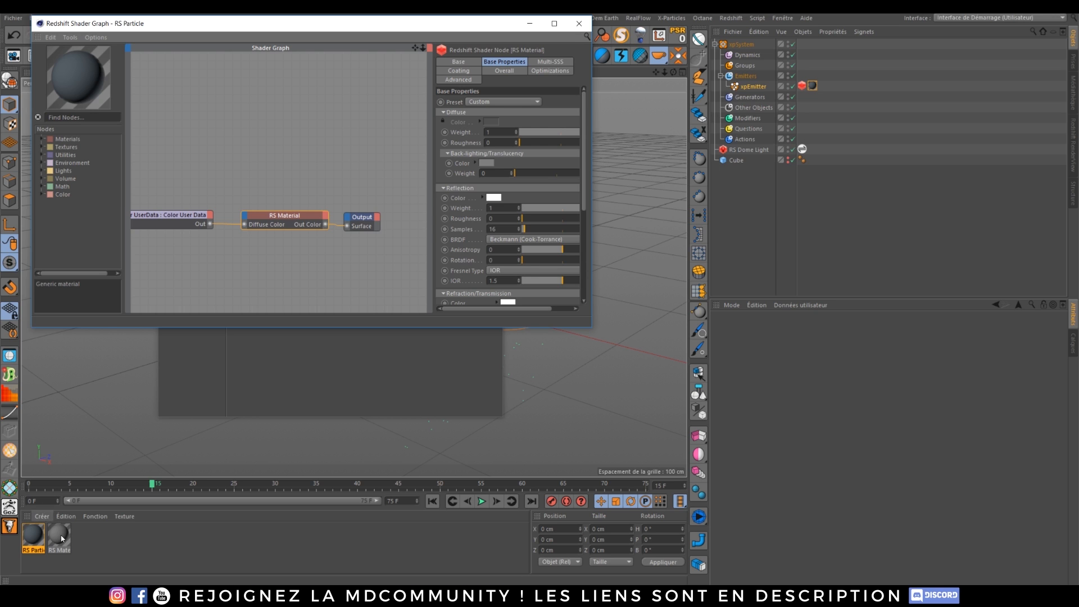
- Examine the Particle Color UserData node and its link to the diffuse color, closing the shader graph and material editor
click(180, 214)
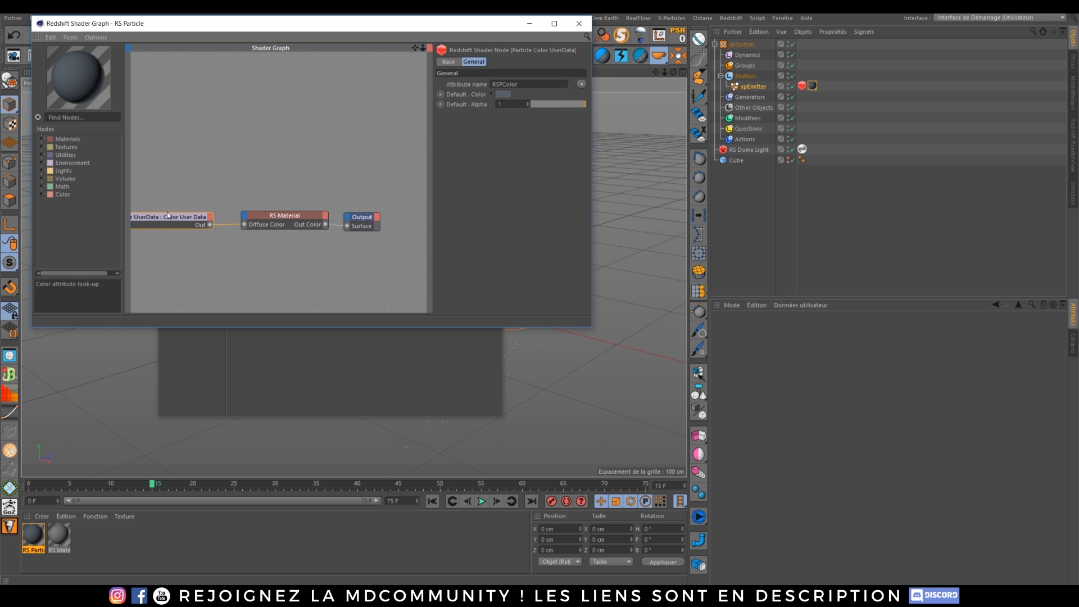
drag(167, 213, 243, 120)
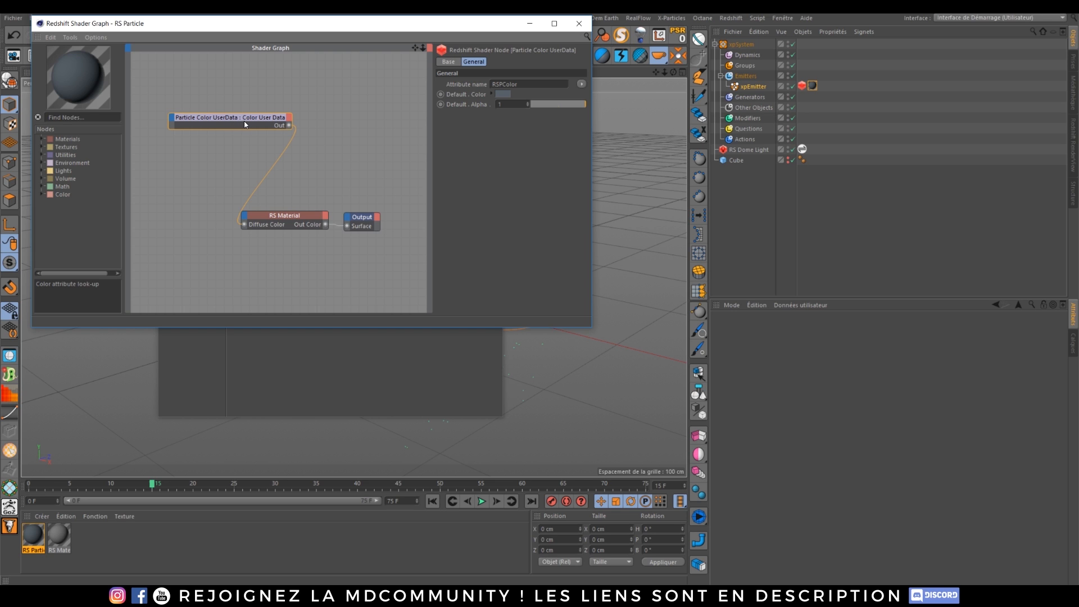
drag(244, 124, 128, 221)
click(529, 23)
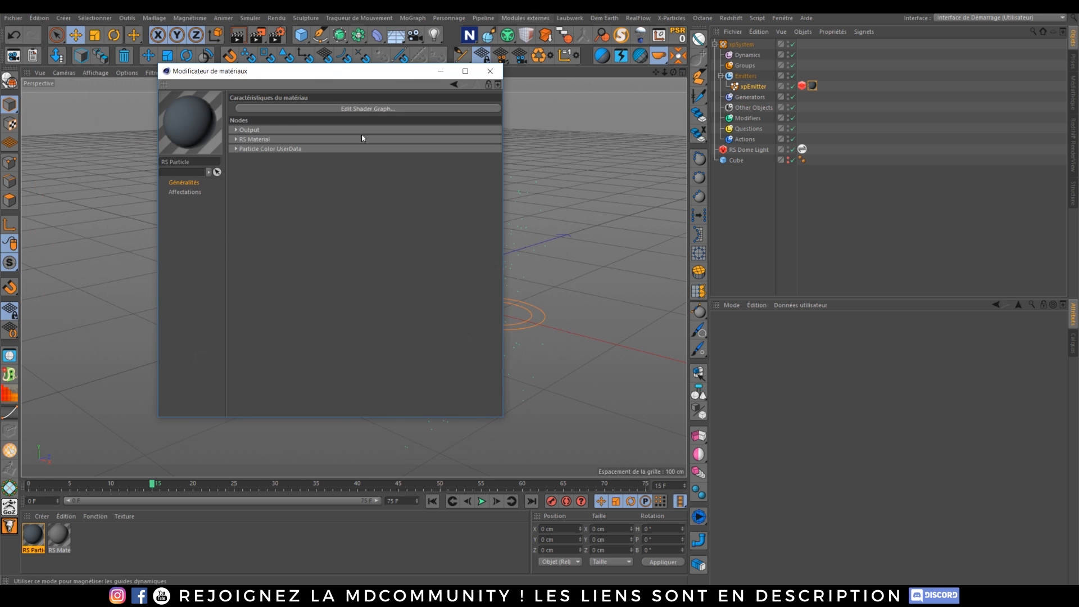
click(490, 71)
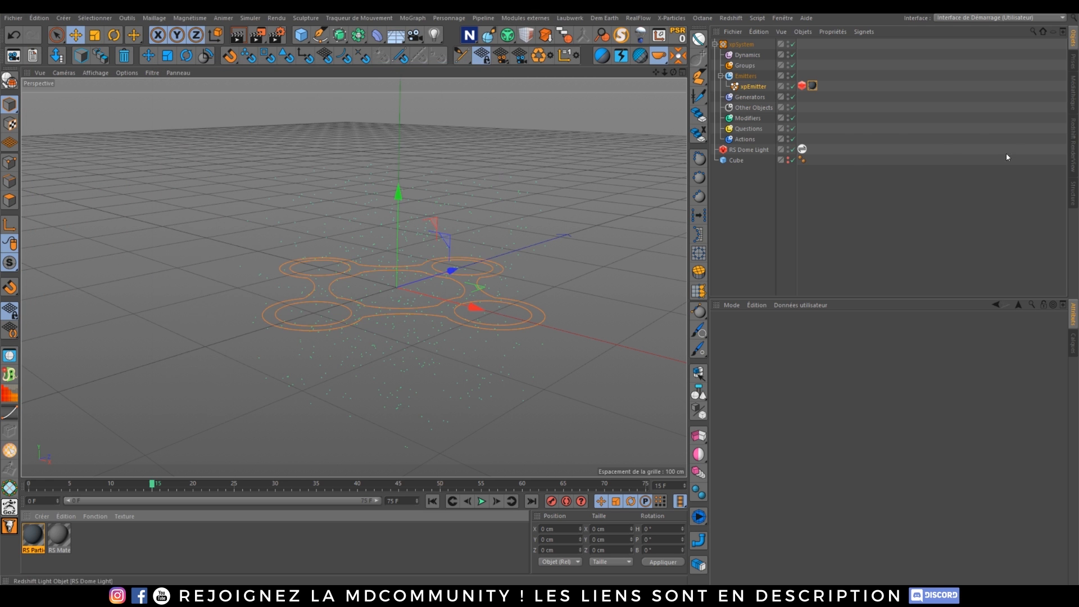
- Restart the live render and raise the reflection IOR of the RS Particle's RS Material node to about 2.46
click(1070, 137)
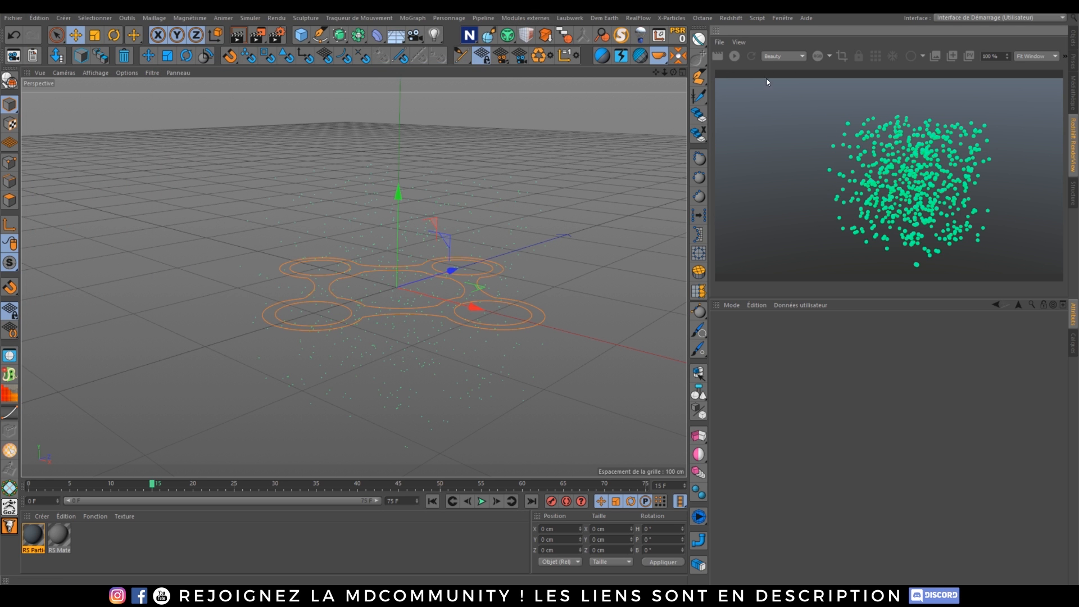
click(733, 56)
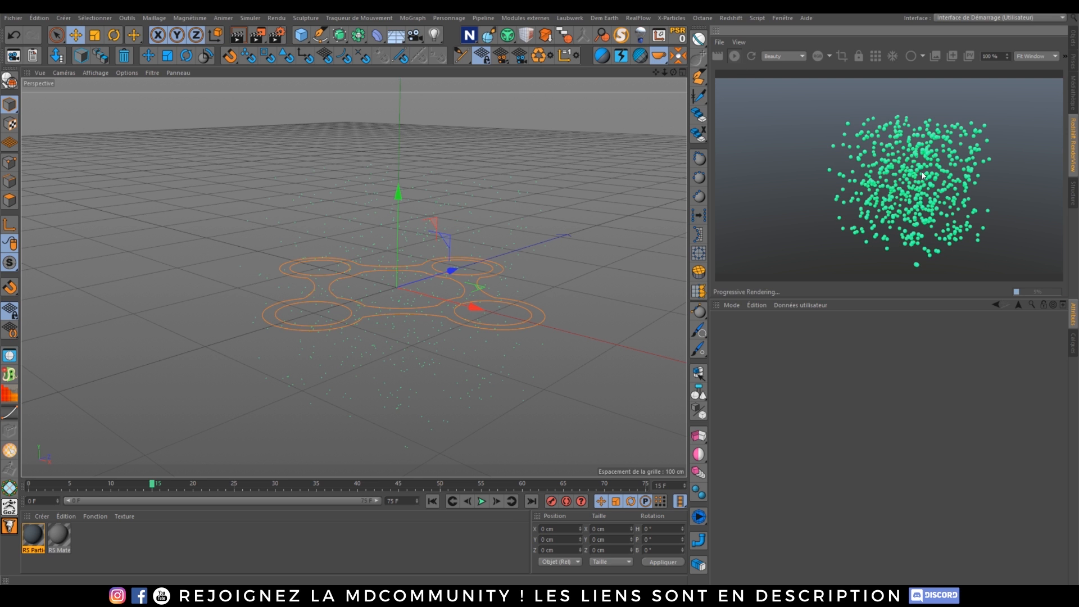
double_click(35, 538)
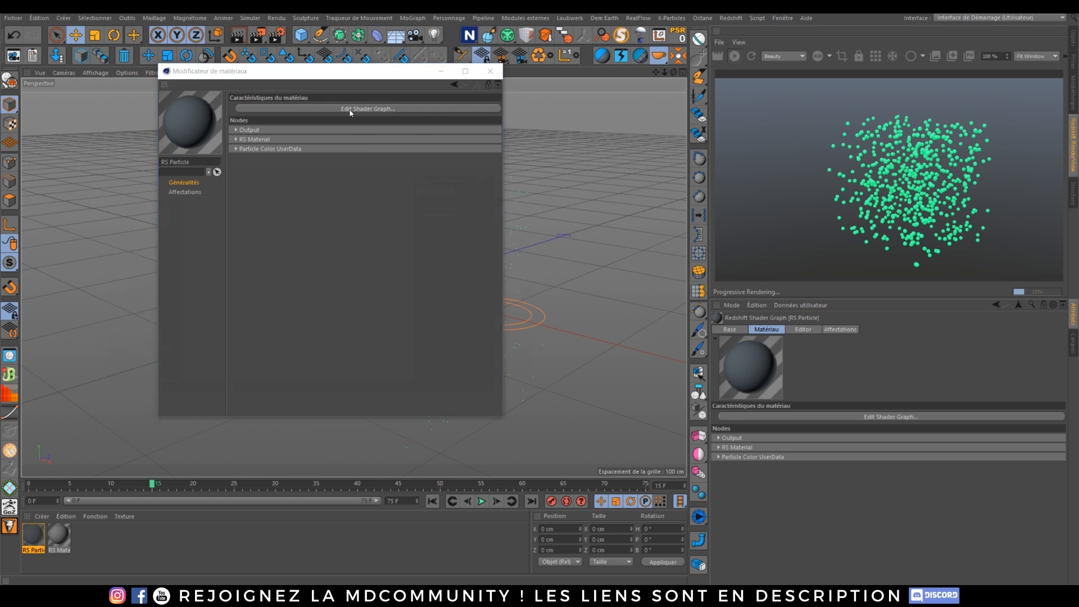
click(351, 109)
click(295, 215)
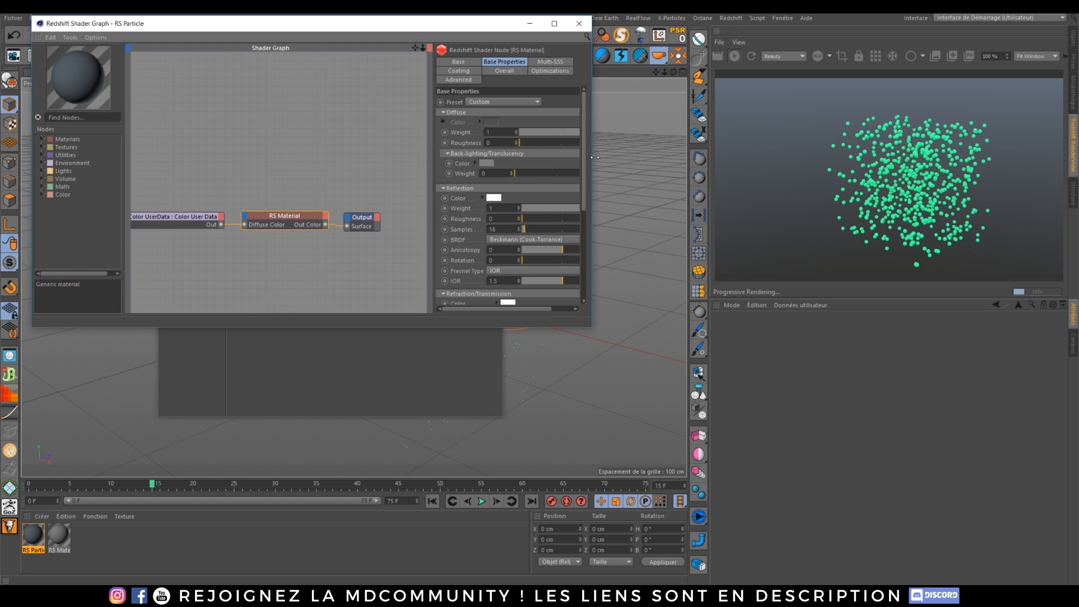
drag(595, 158, 627, 172)
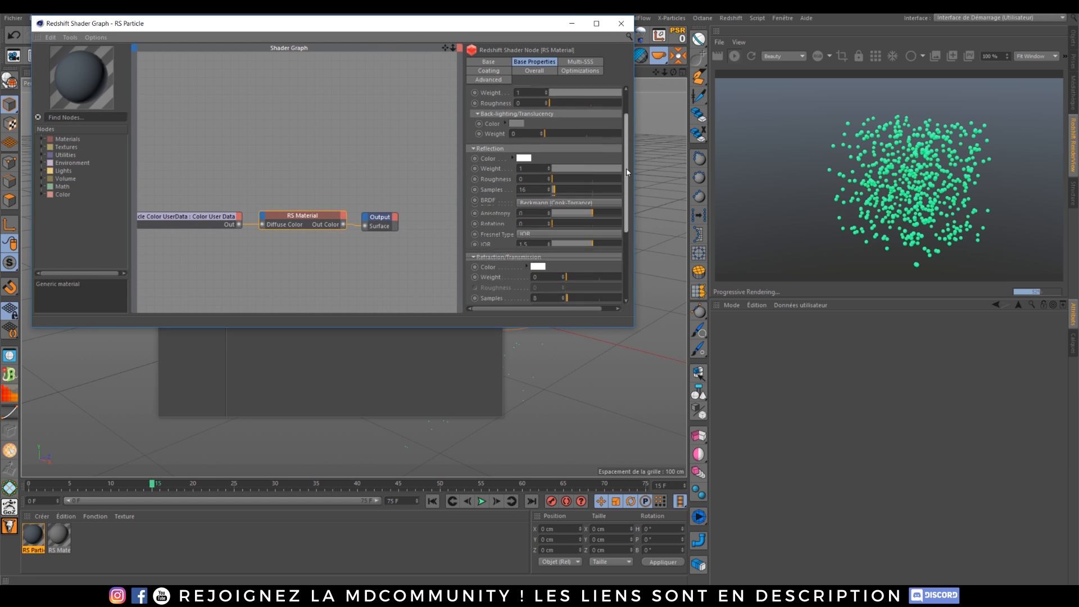
scroll(624, 180, down, 3)
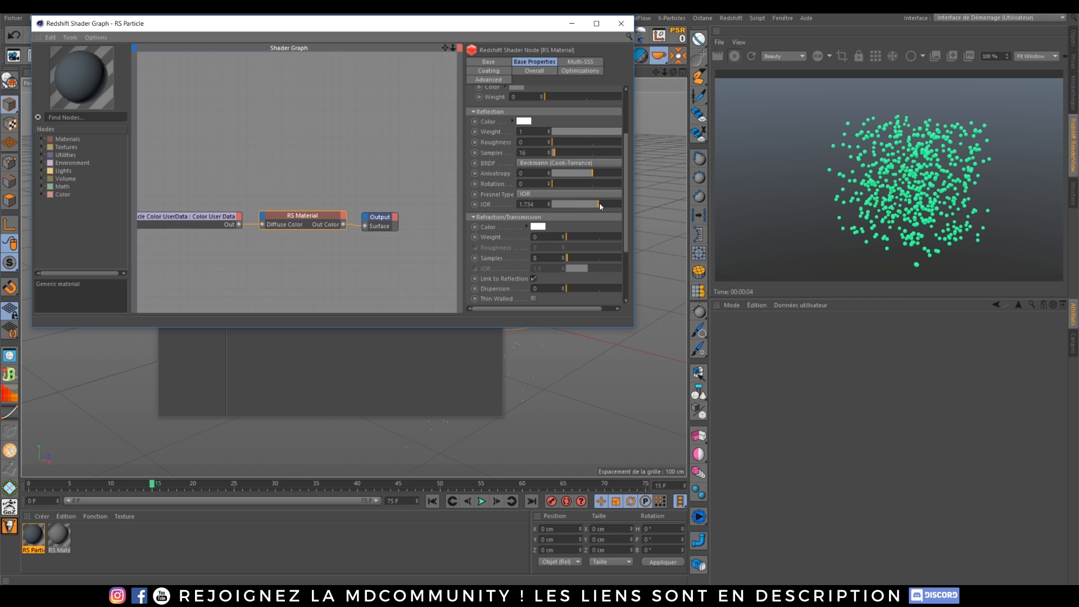
drag(599, 206, 618, 205)
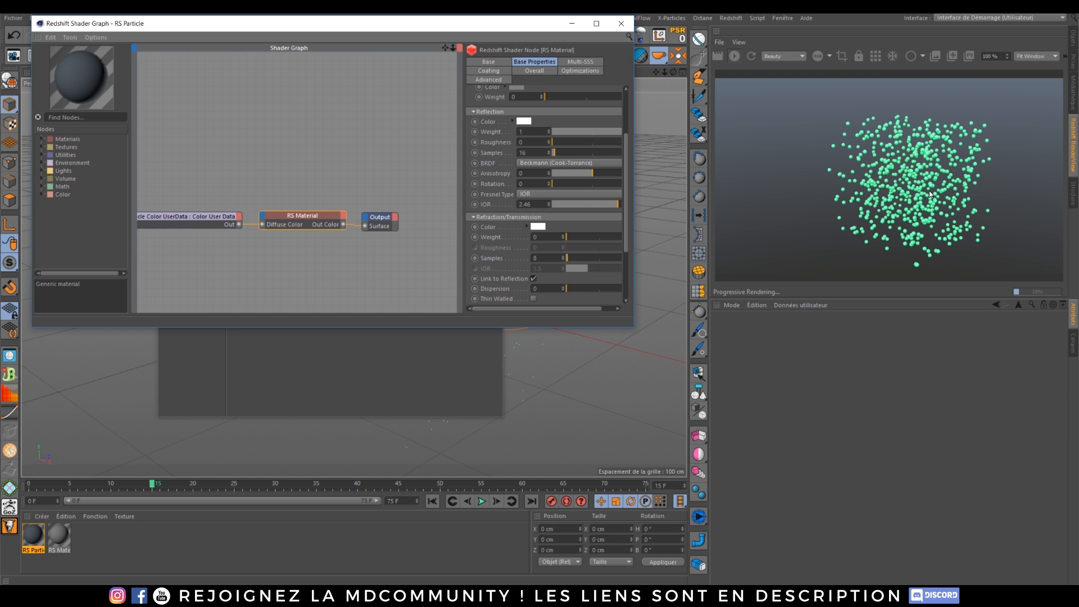
double_click(525, 204)
- Check the Particle Color UserData node's attribute, then close the shader graph and stop the live render
click(188, 219)
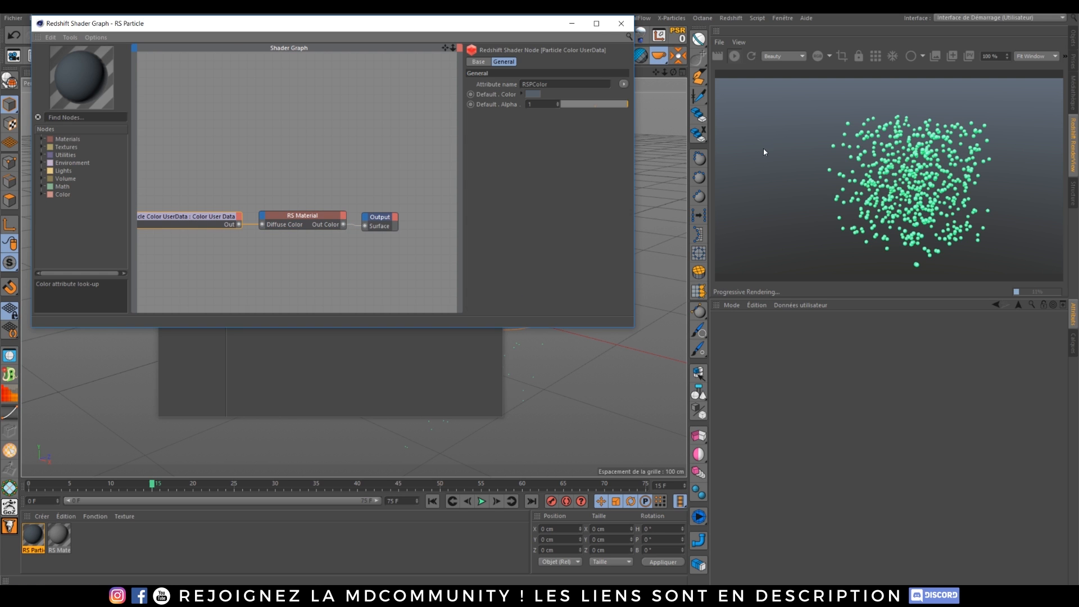
click(621, 23)
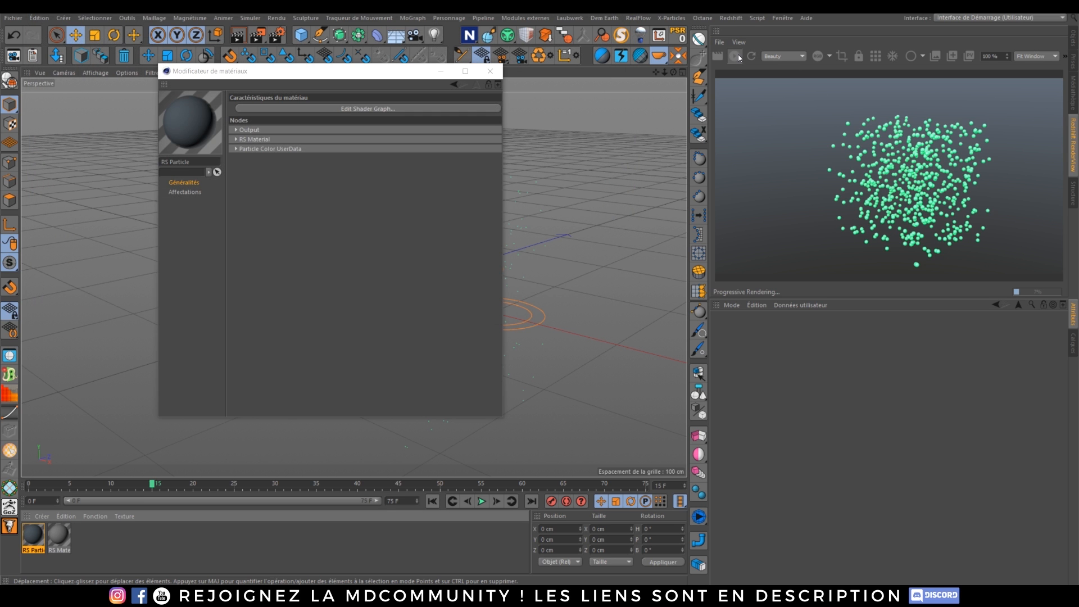
click(737, 55)
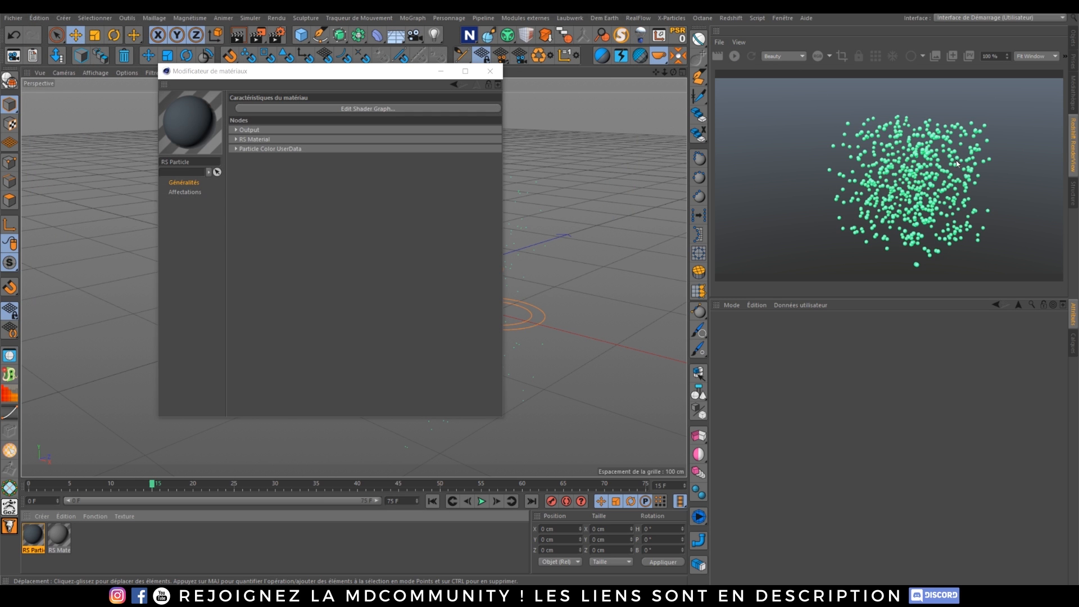
- Set the xpEmitter's particle display color to orange with a hue of about 34°
click(1073, 45)
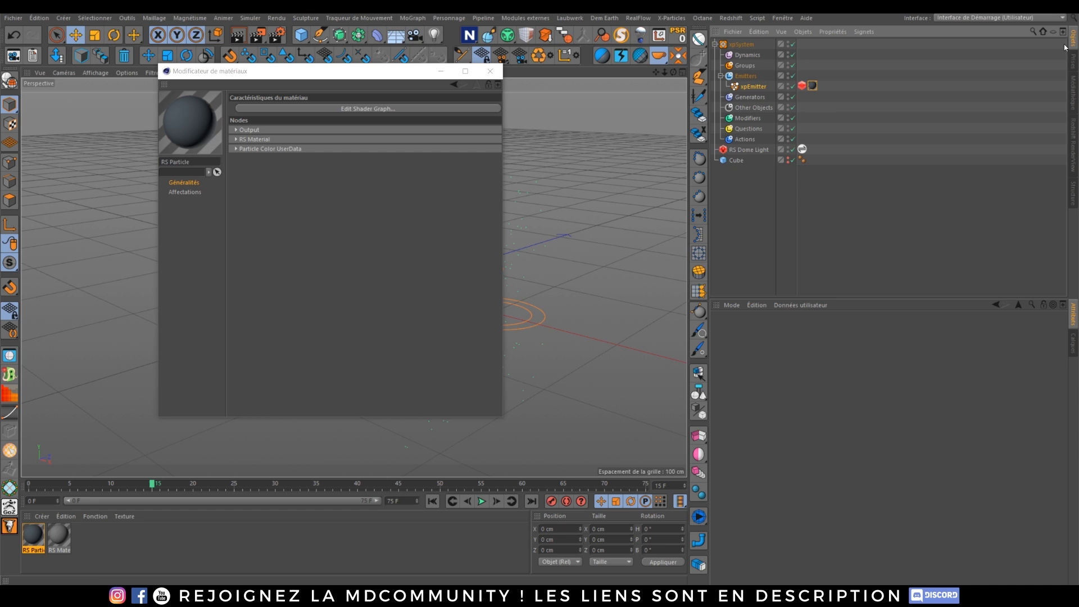
click(759, 87)
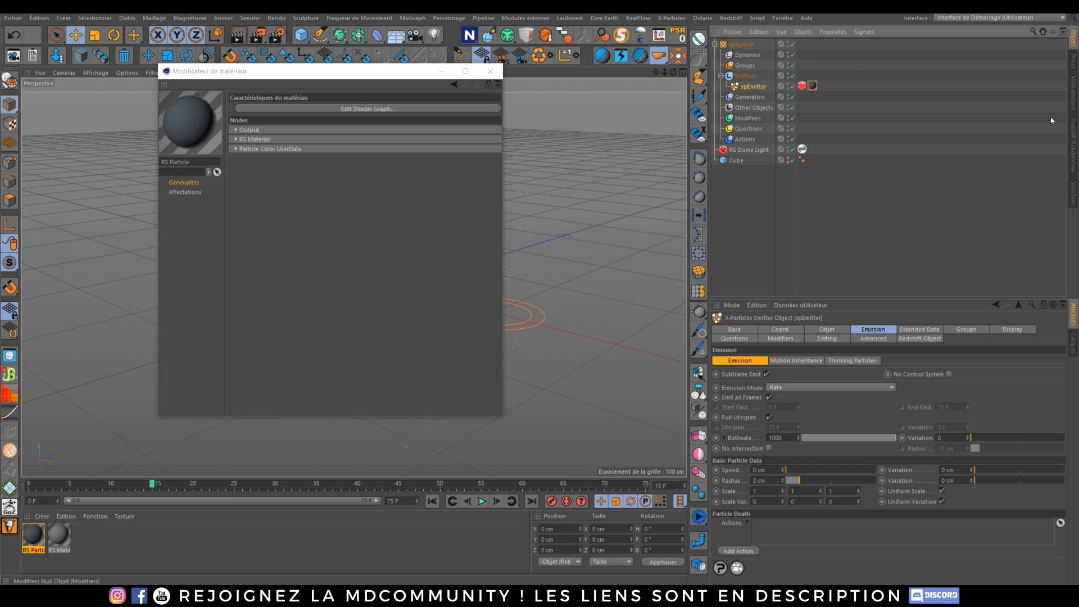
click(1072, 131)
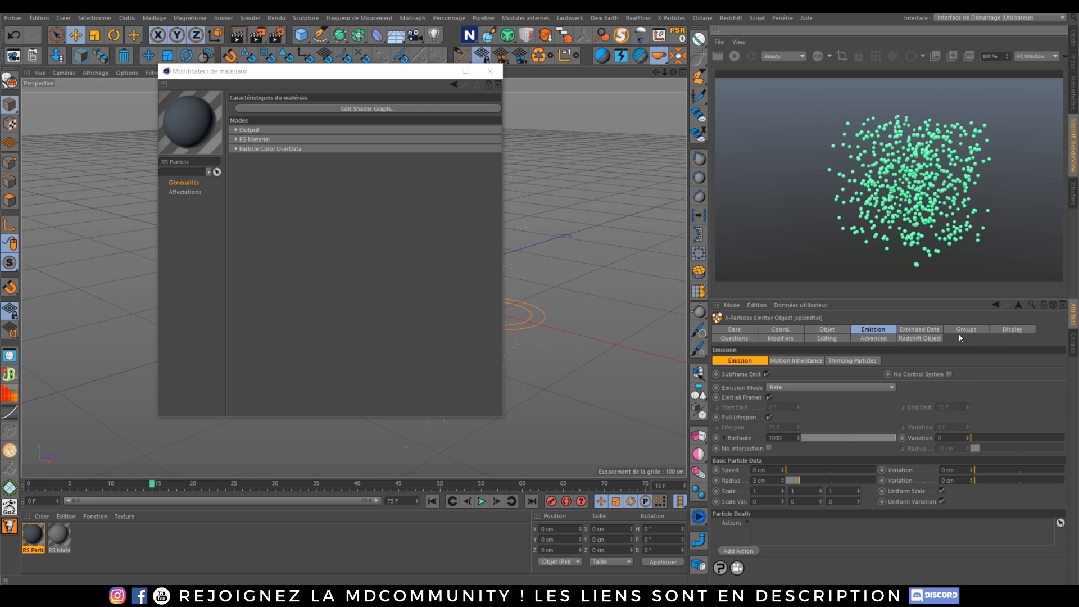
click(1004, 336)
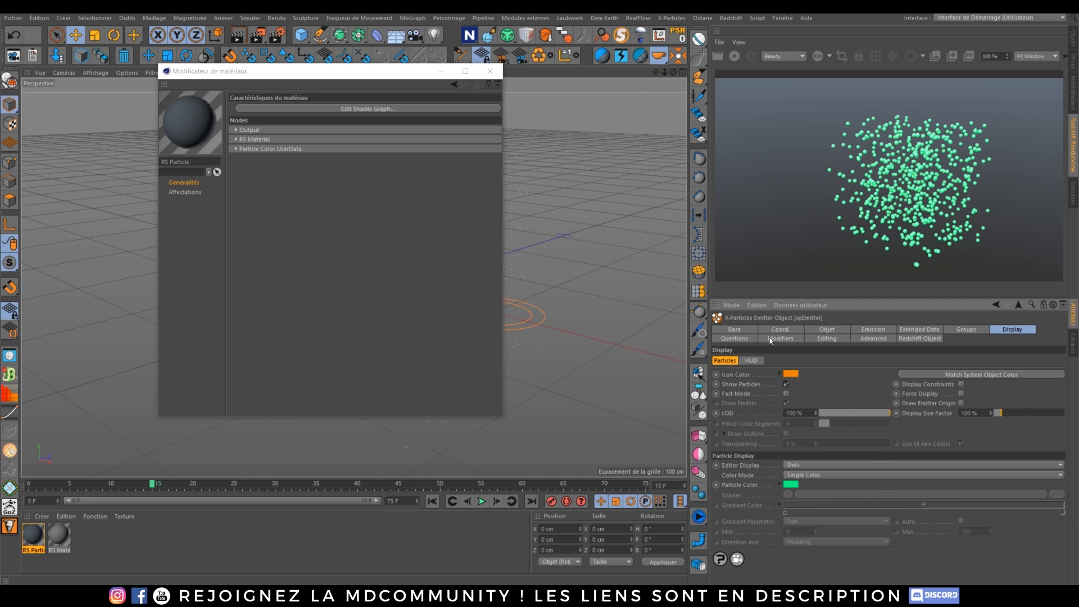
click(791, 485)
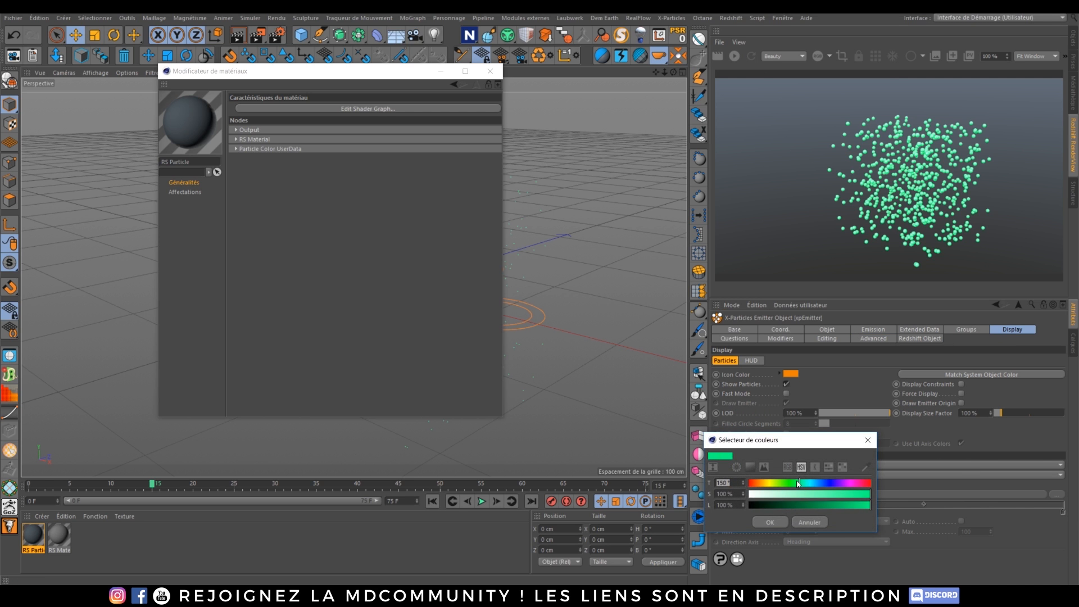
drag(798, 483, 761, 484)
click(771, 522)
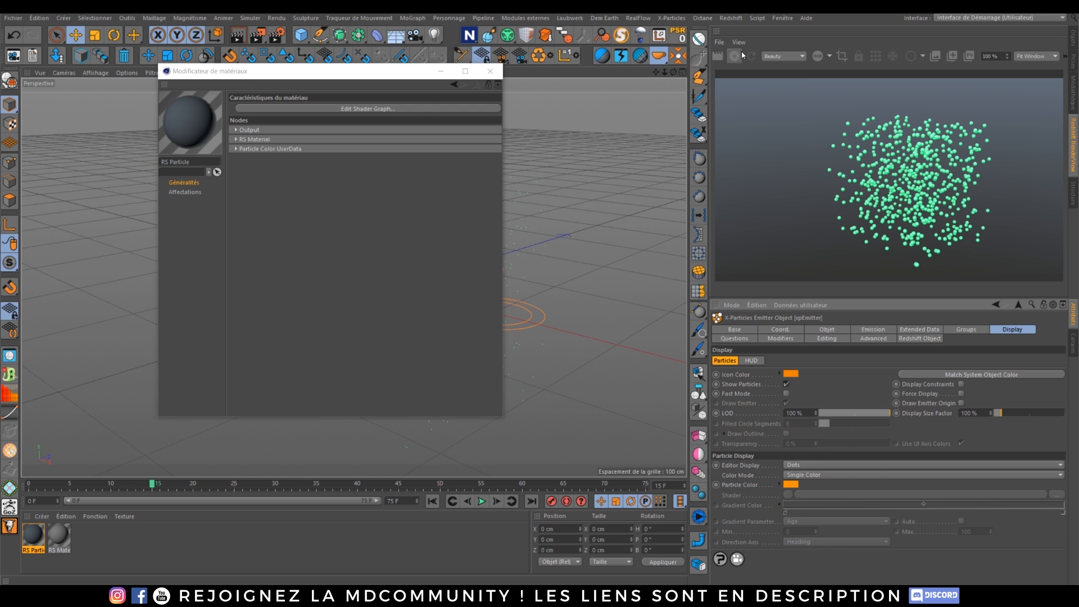
- Start the Redshift live render and replay the animation from the first frame to preview the particle color
click(736, 56)
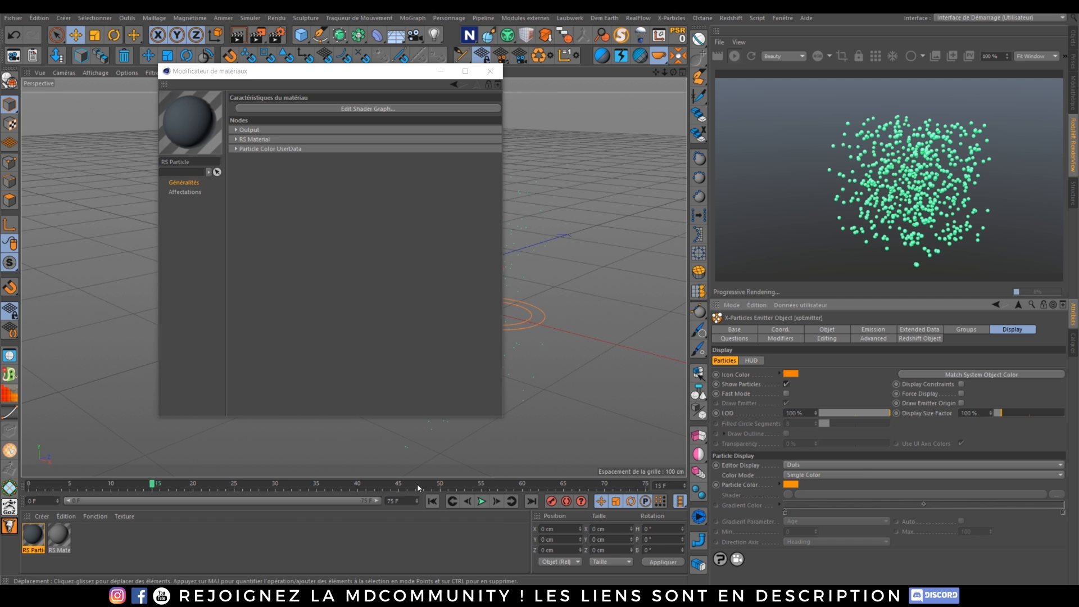
click(432, 501)
click(481, 500)
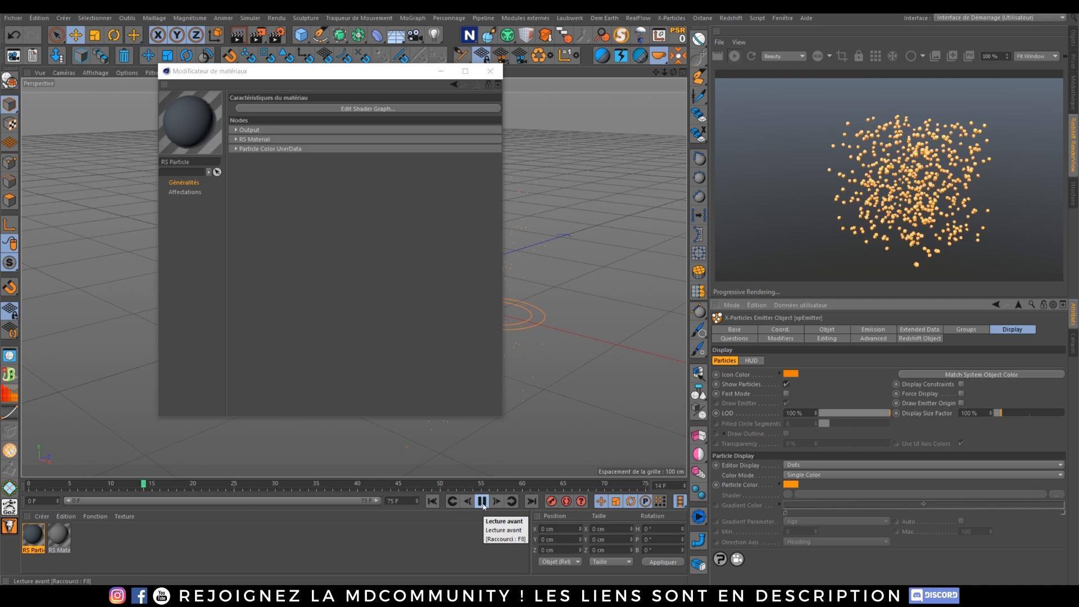
click(483, 505)
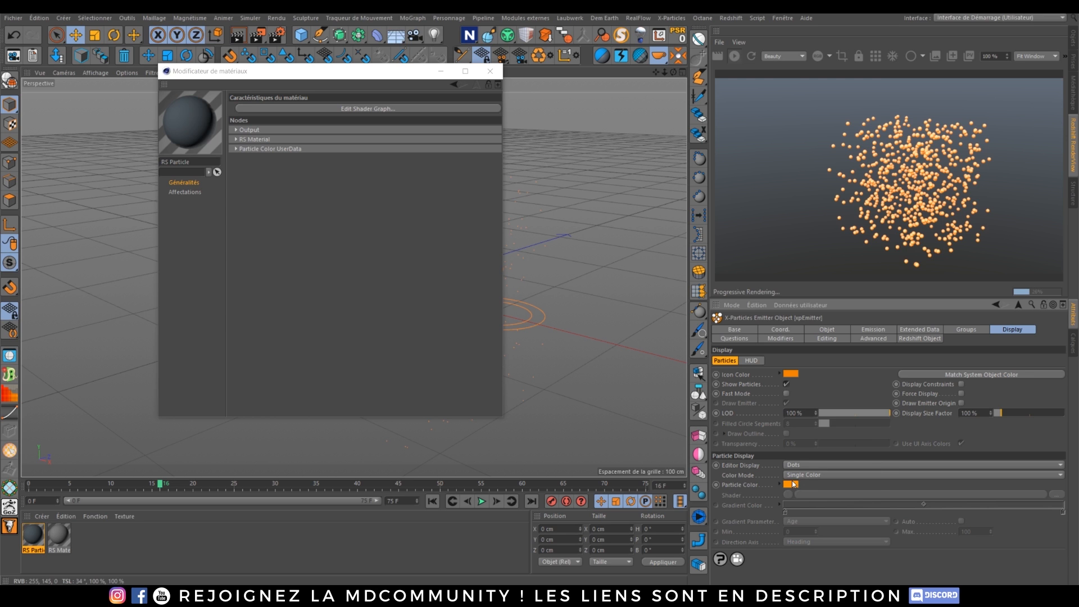
- Set the xpEmitter's single particle color to light blue
click(792, 485)
click(812, 483)
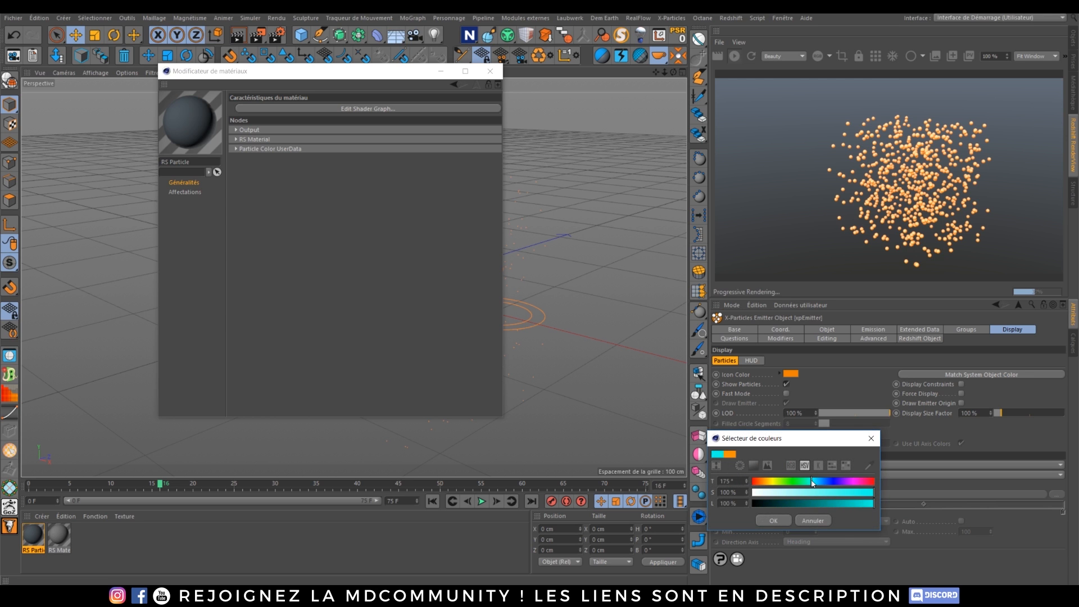
drag(812, 484, 816, 481)
click(773, 521)
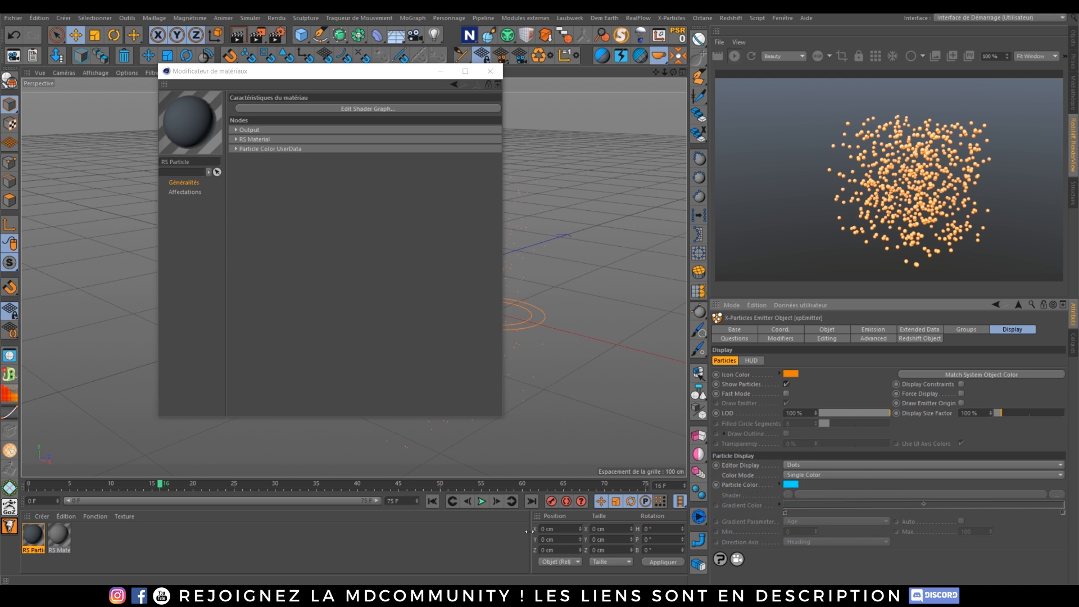
- Replay the animation to refresh the particles, stop the live render and render the current view with the material editor minimized
click(432, 500)
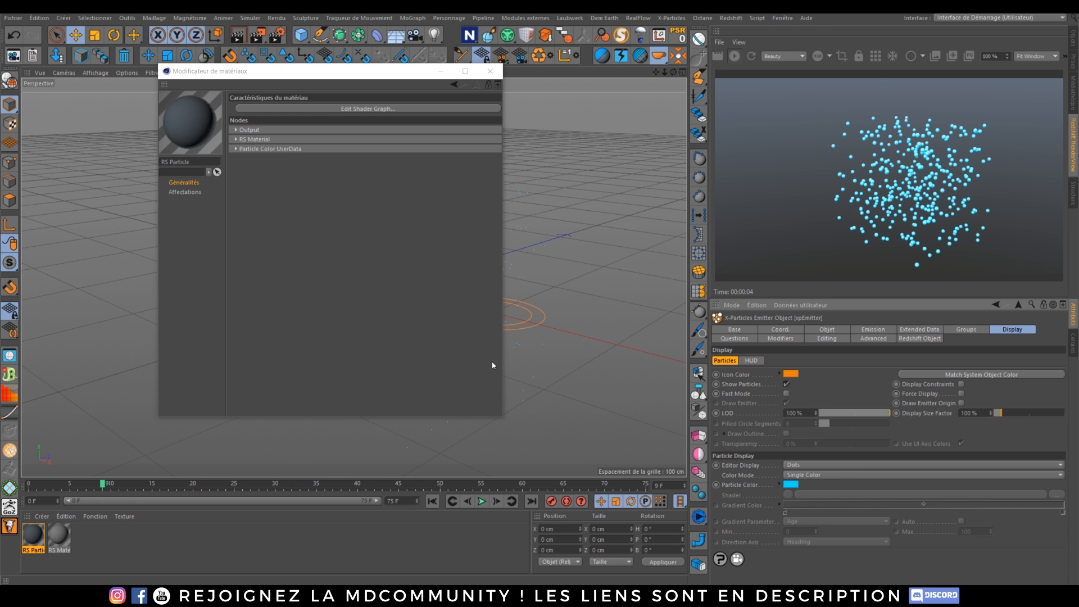
click(442, 72)
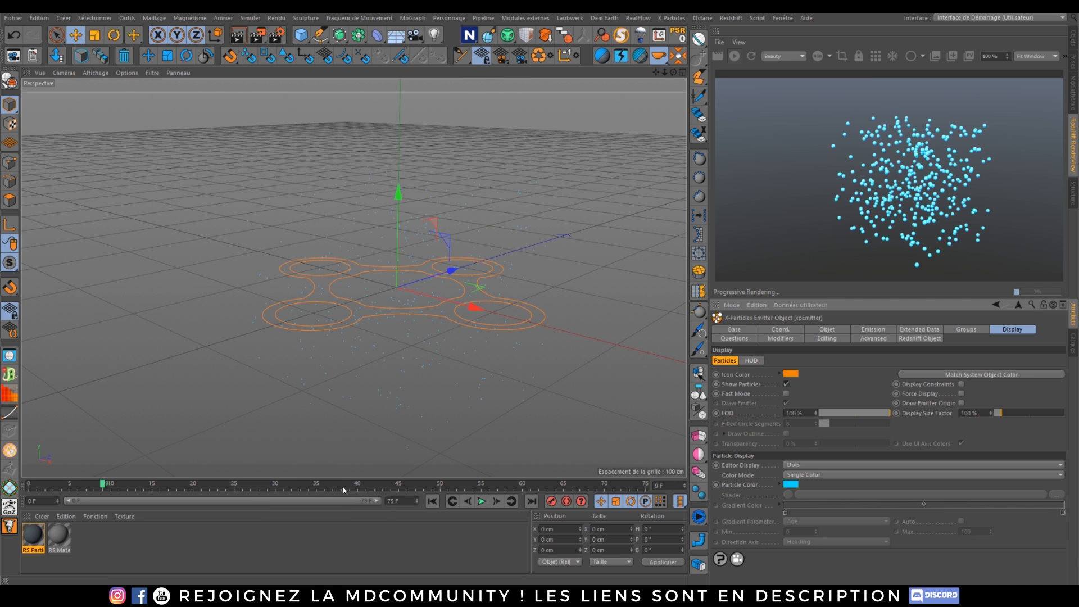
click(481, 501)
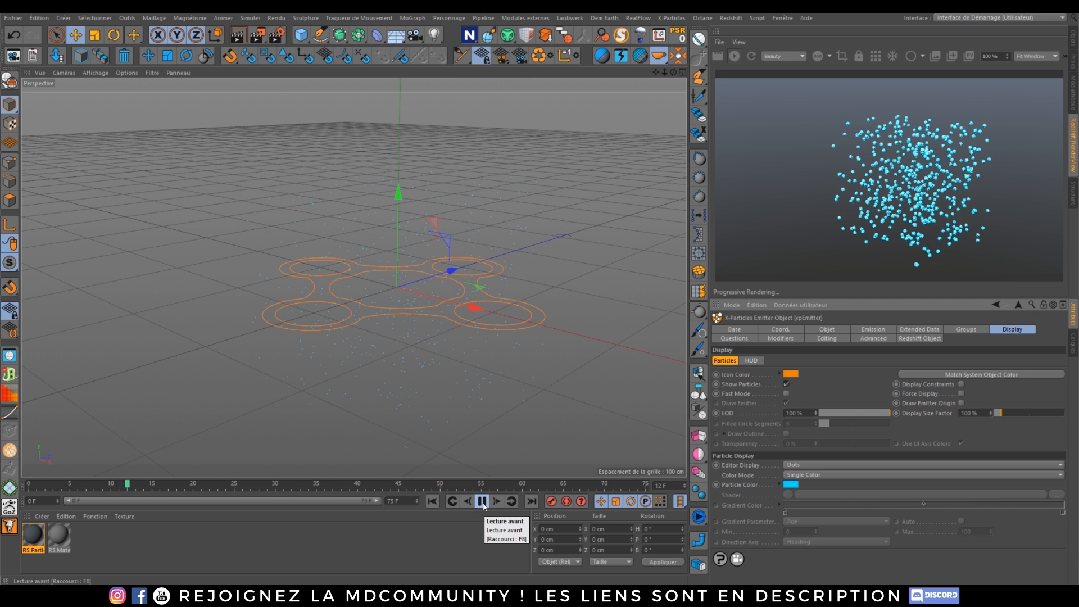
click(736, 56)
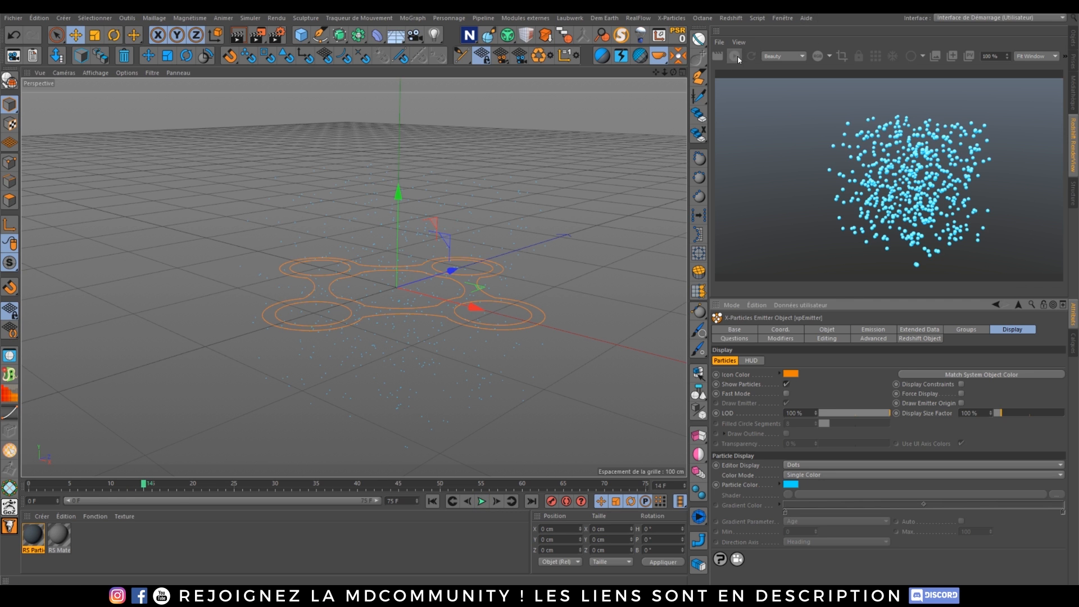
click(239, 34)
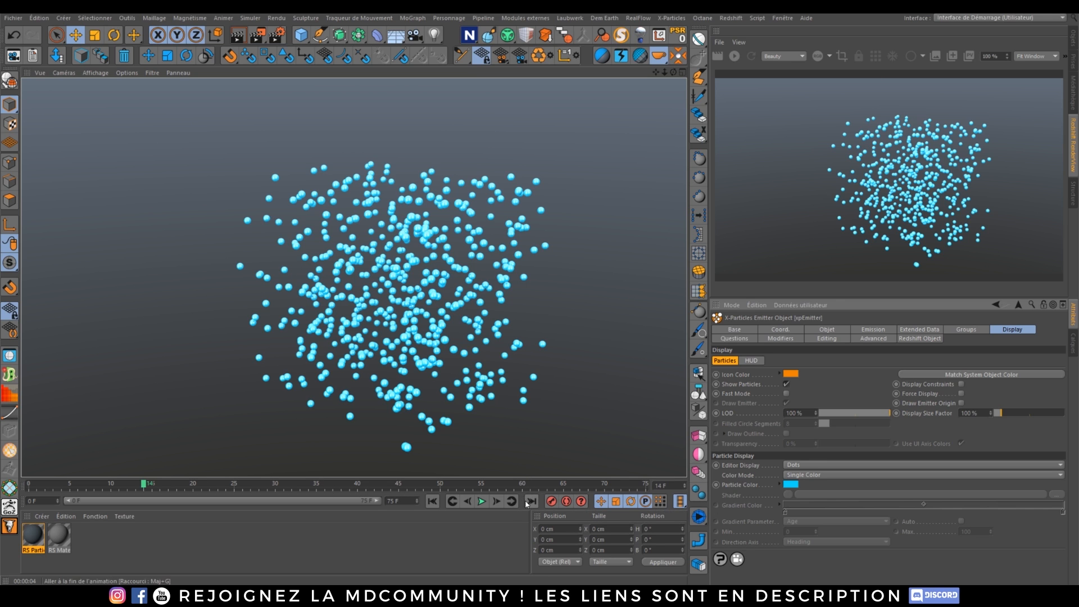
- Return to frame 0 and add an xpCirclePacker inside the xpSystem's Other Objects group
click(432, 501)
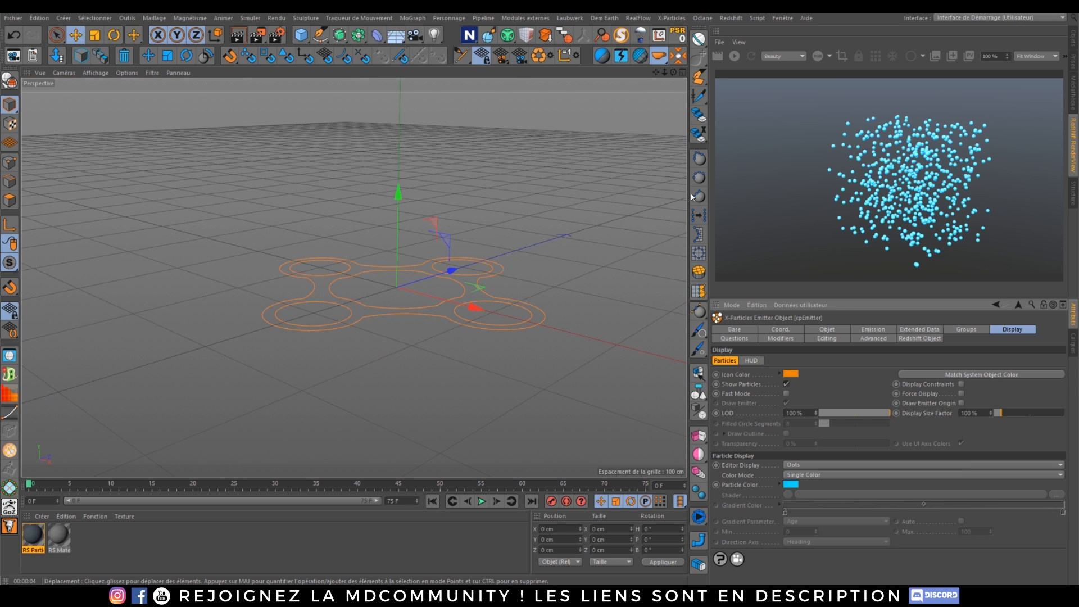
click(730, 61)
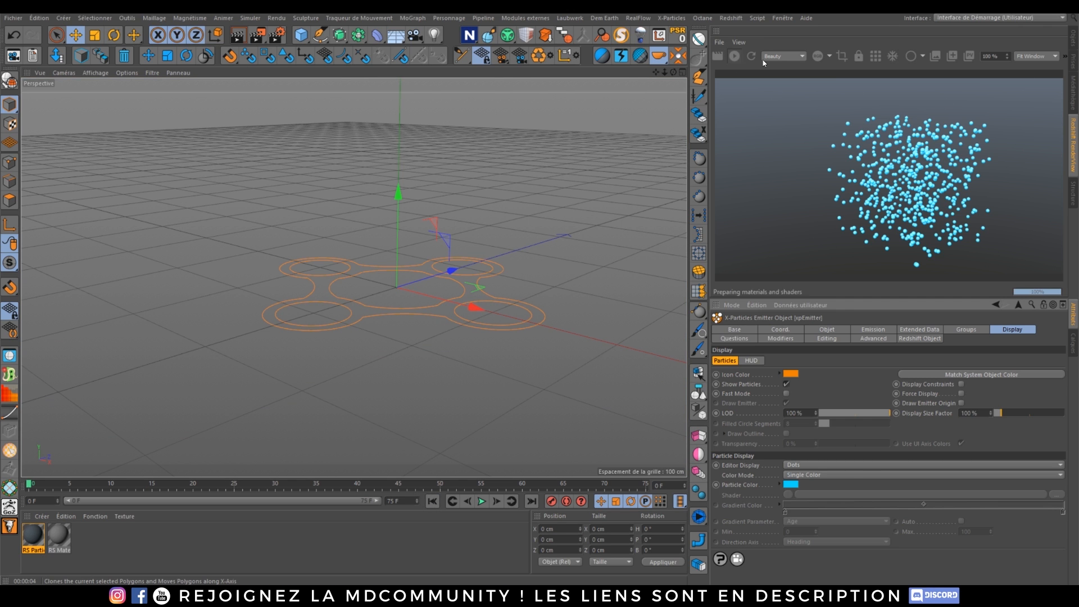
click(736, 59)
click(1072, 38)
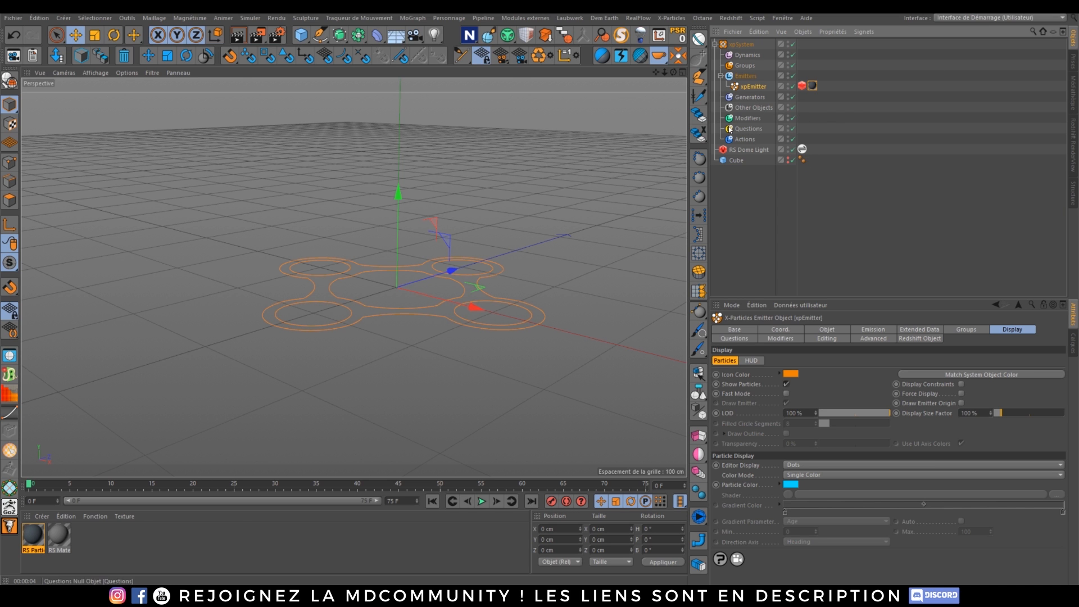
click(671, 18)
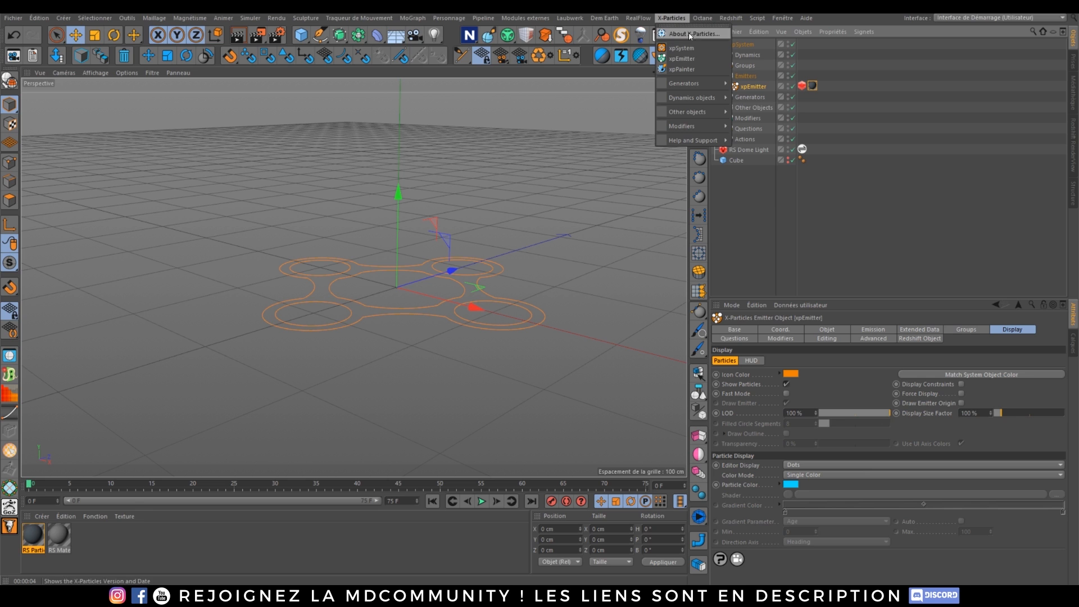
mouse_move(706, 112)
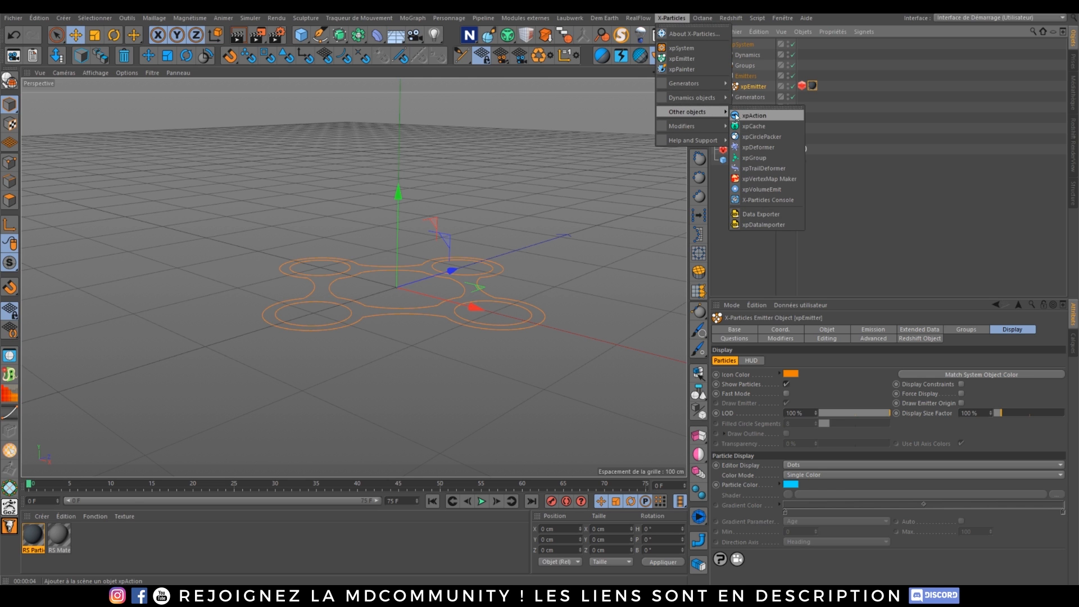
click(767, 136)
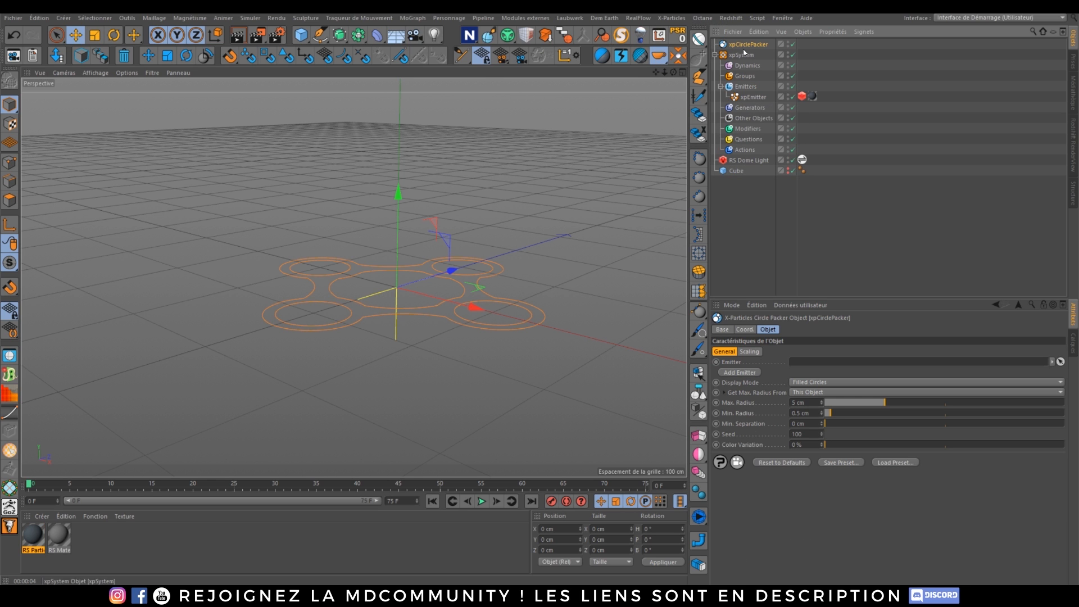
drag(756, 121, 754, 119)
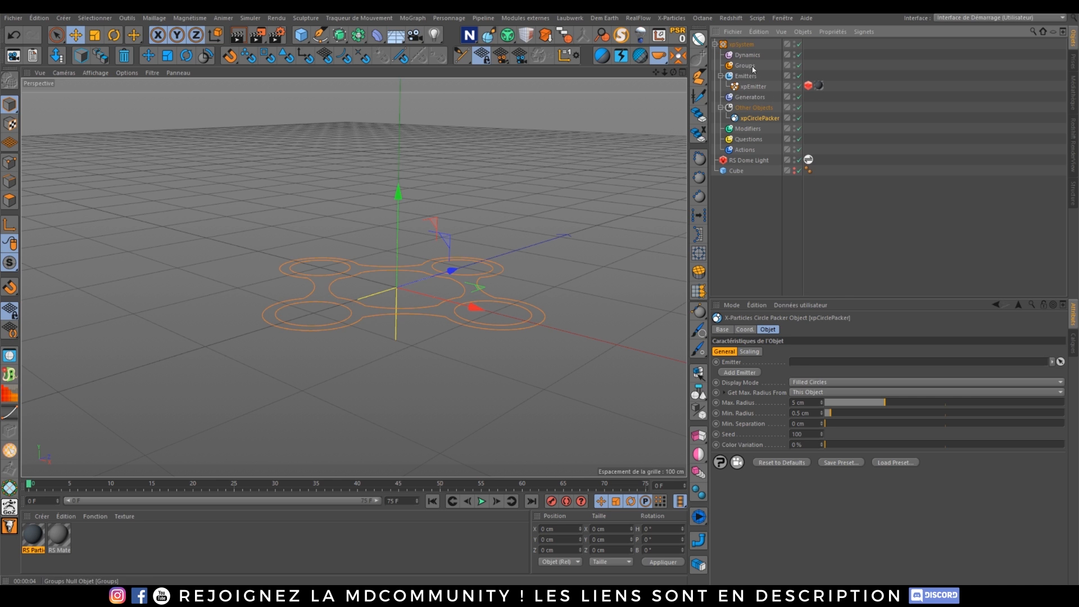
- Examine the list of other objects that can be added directly from the xpSystem's attributes
click(746, 46)
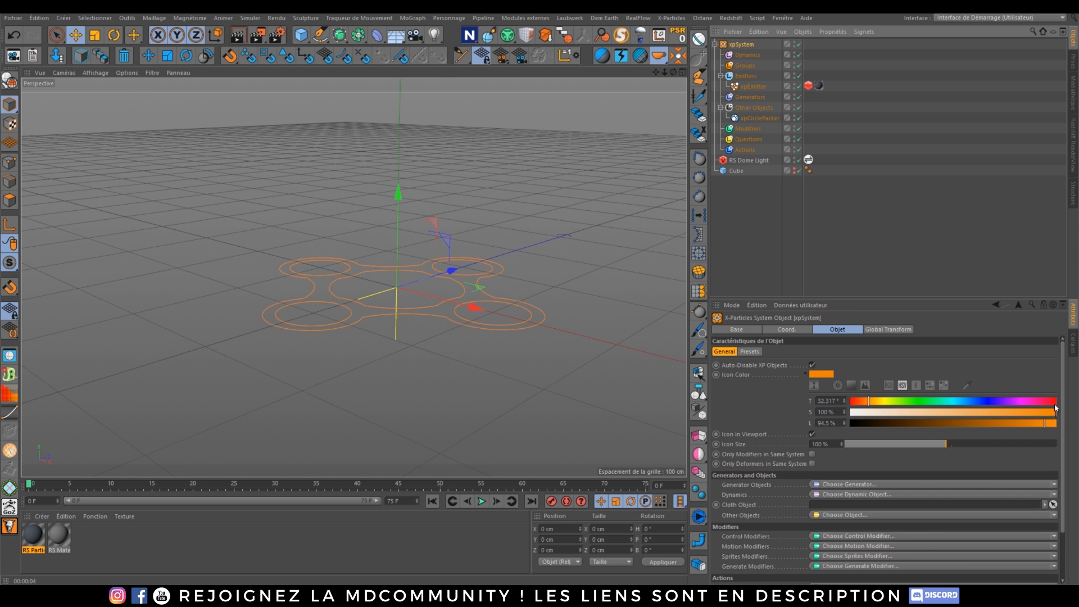
scroll(1064, 389, down, 3)
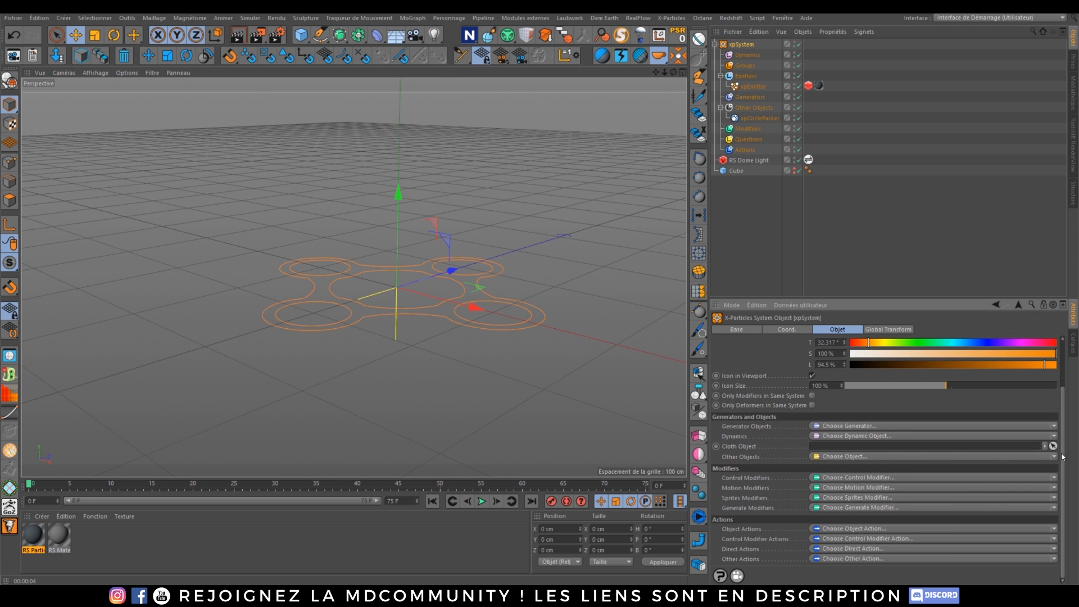
click(1053, 456)
- Assign the xpEmitter to the xpCirclePacker and set its display mode to Spheres
click(748, 118)
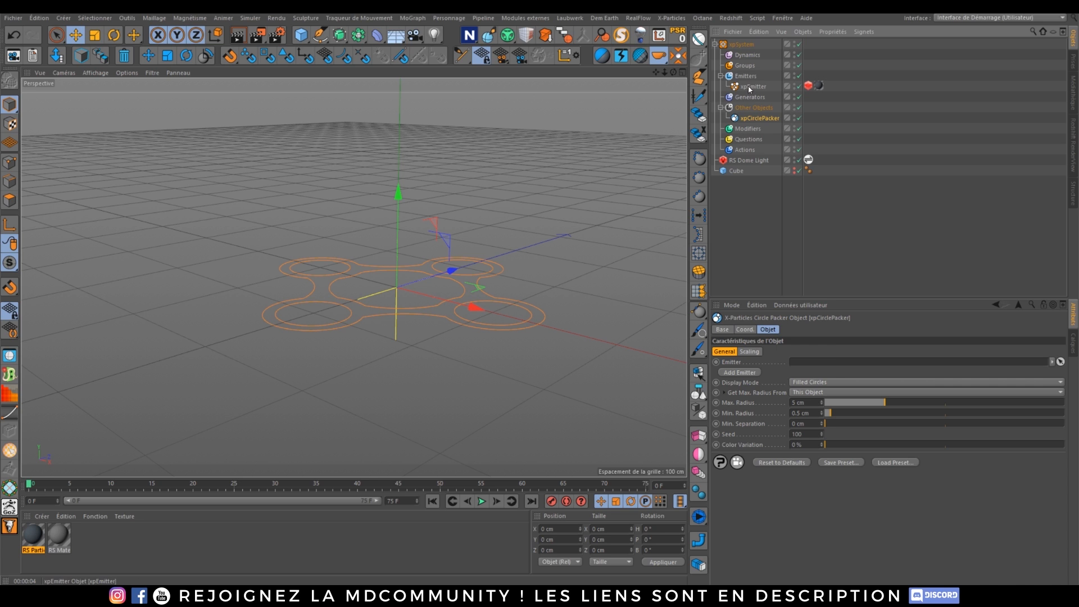
drag(753, 86, 831, 369)
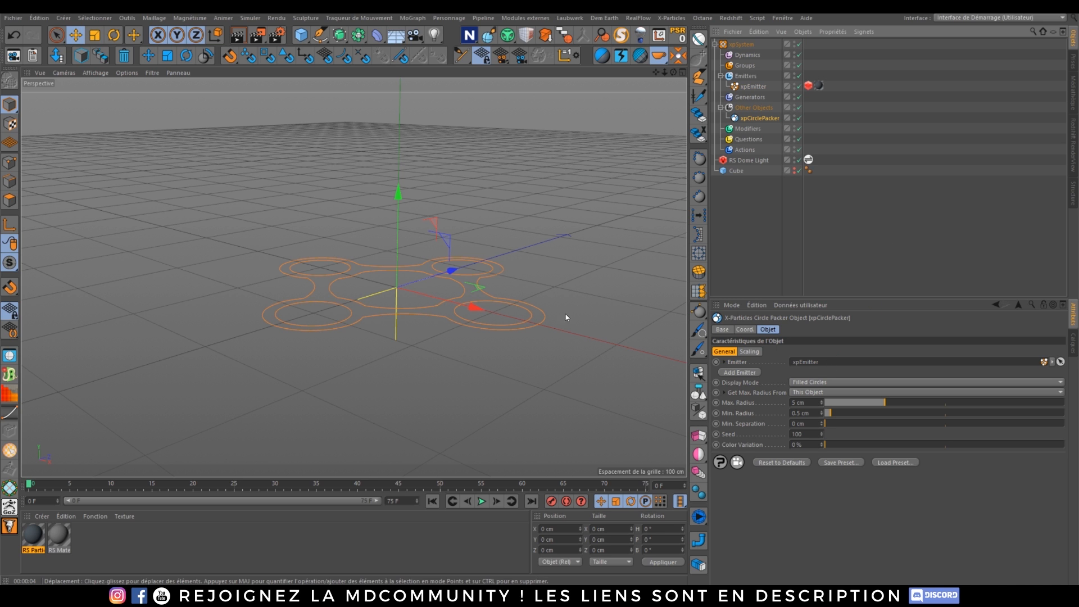
click(822, 383)
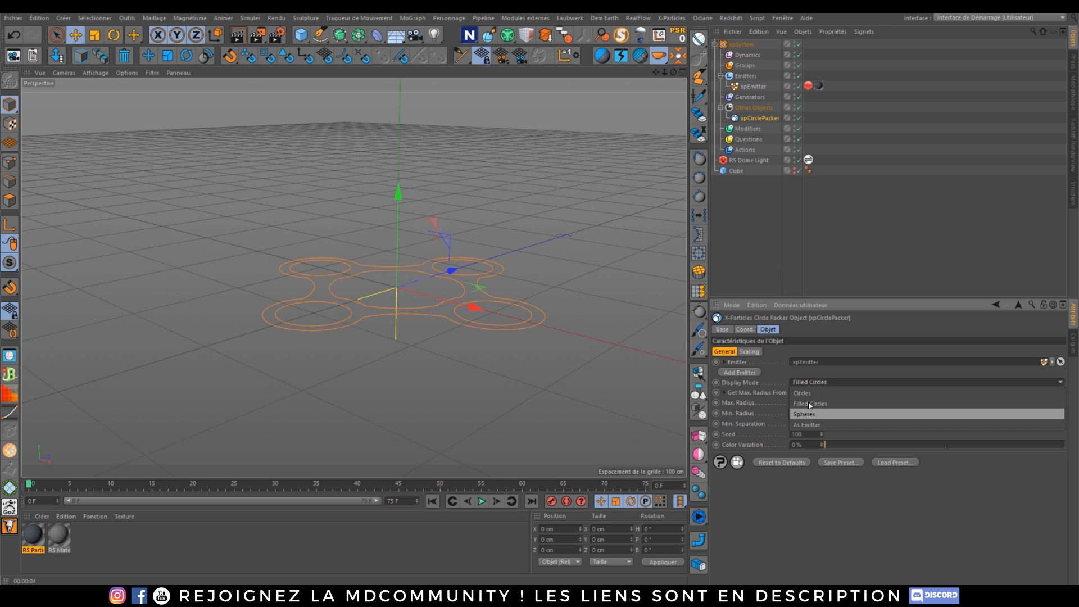
click(809, 407)
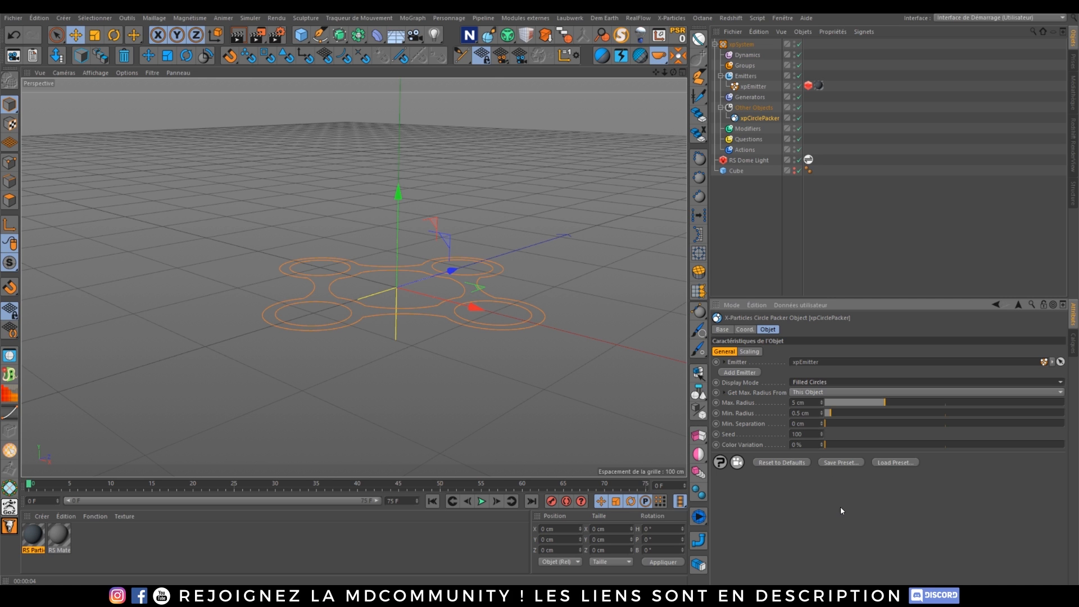
click(831, 384)
click(814, 414)
- Play the animation to preview the packed spheres and set the xpCirclePacker's Max. Radius to 25 cm
click(796, 403)
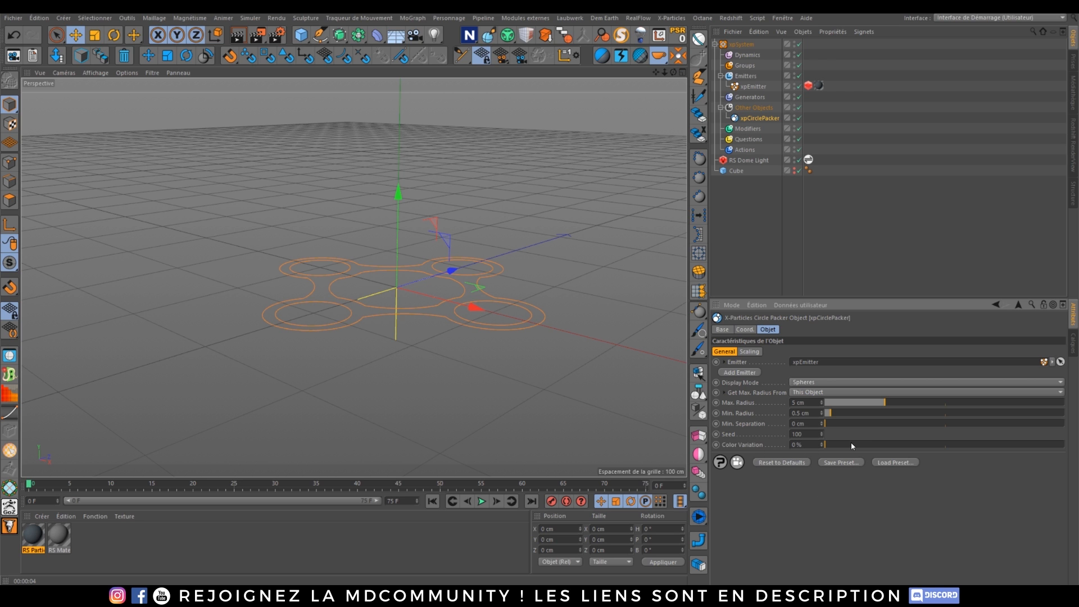
click(482, 502)
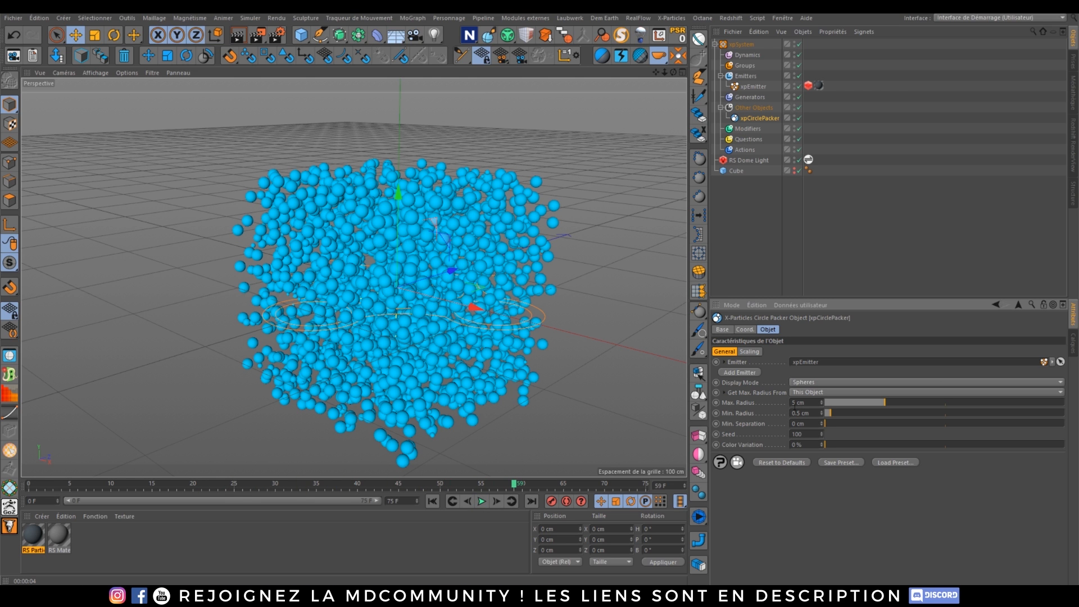
text(25)
key(Return)
- Replay the animation from frame 0 and inspect the packed spheres up close from several angles
click(432, 501)
click(481, 501)
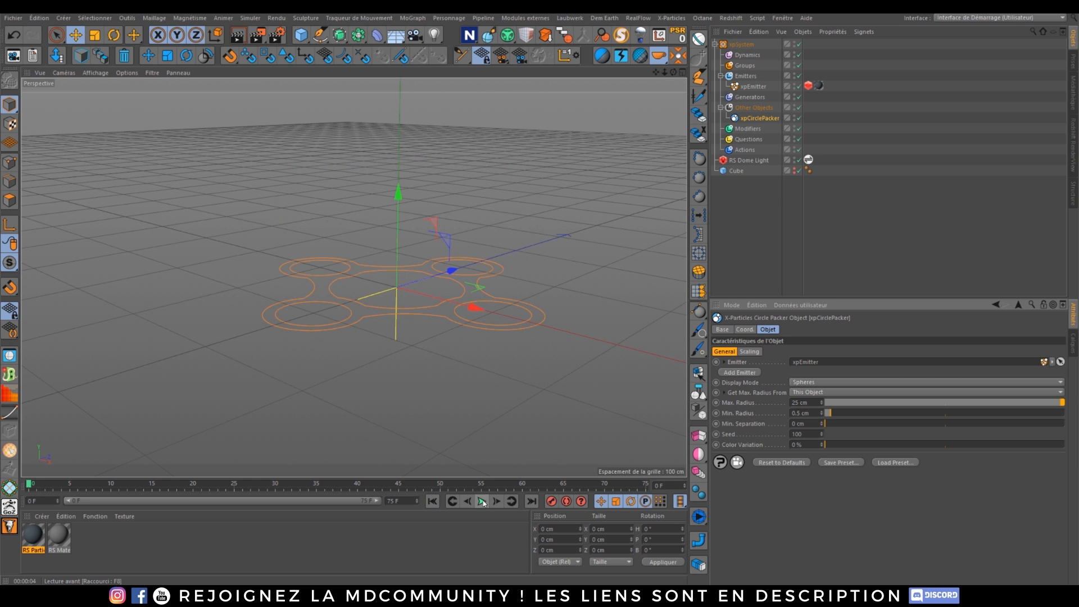
click(482, 501)
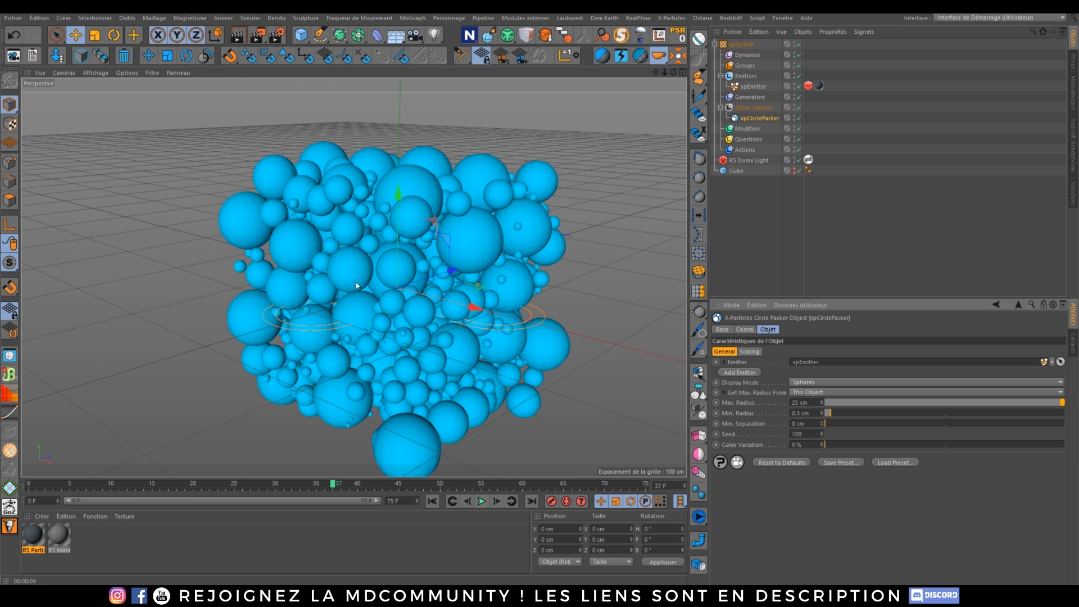
alt+drag(337, 232, 424, 295)
alt+right_drag(424, 295, 349, 283)
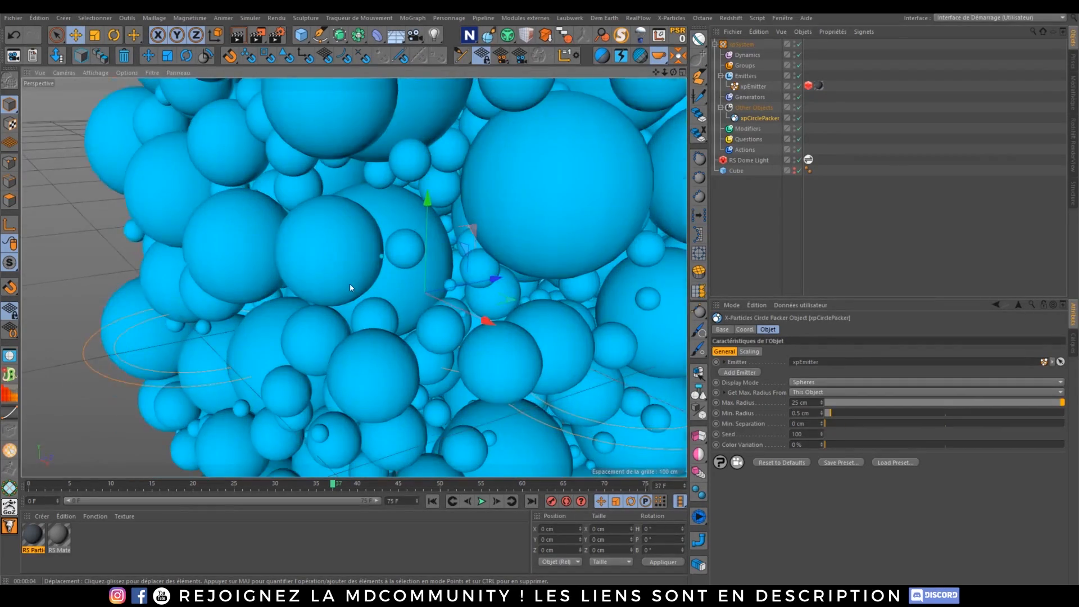
mouse_move(333, 264)
alt+mouse_down()
mouse_move(411, 263)
mouse_move(332, 261)
alt+mouse_up()
alt+right_drag(315, 272, 274, 284)
alt+drag(253, 303, 310, 328)
click(481, 501)
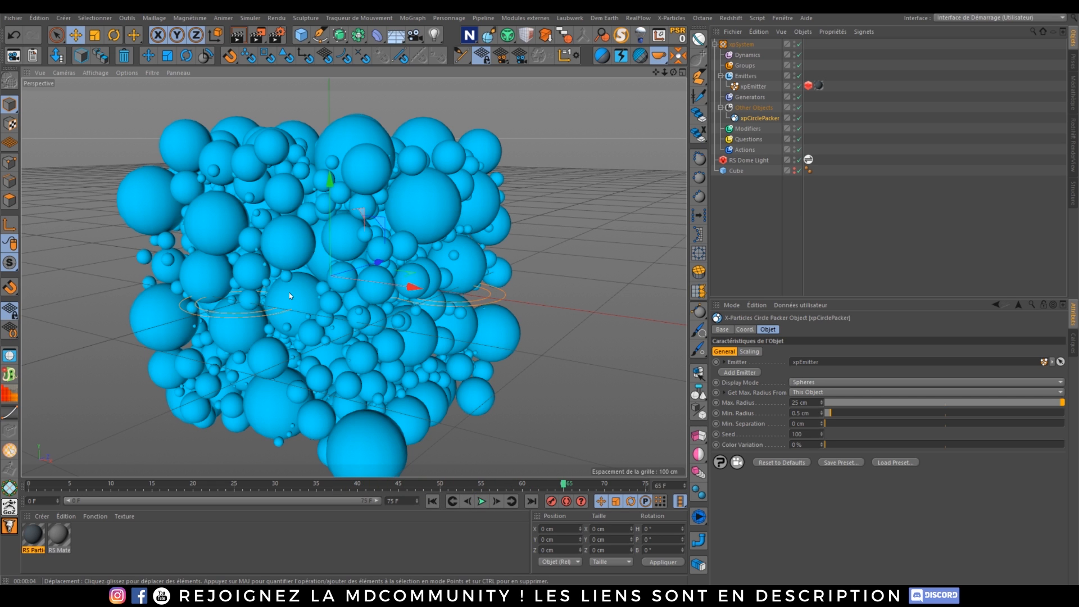
- Set the xpCirclePacker's Color Variation to 84 % and replay the animation from frame 0 to preview the colours
alt+drag(289, 292, 286, 280)
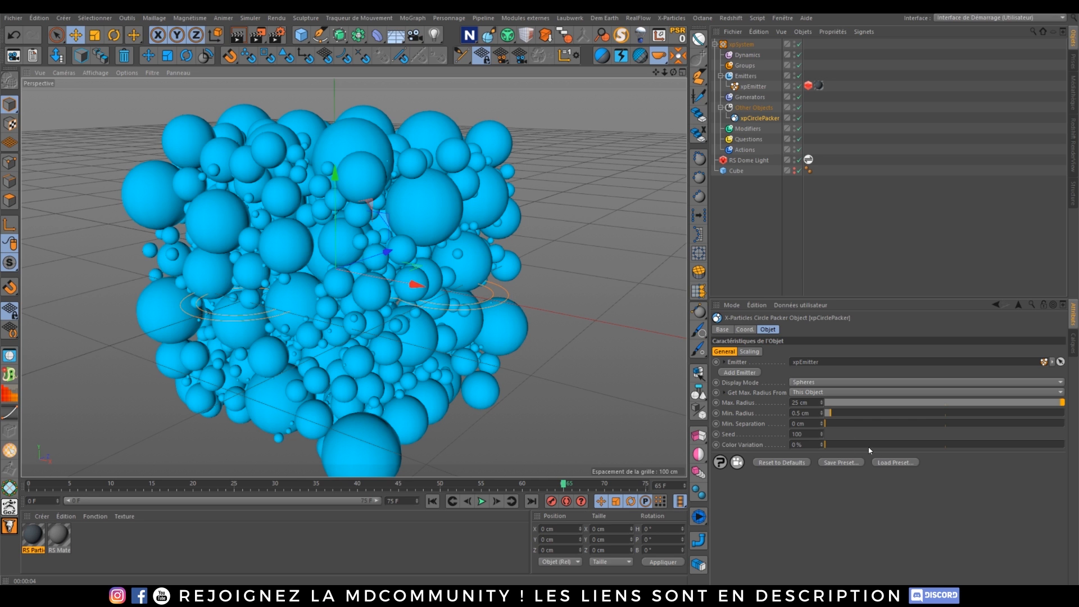
drag(869, 448, 897, 445)
drag(1025, 442, 1027, 444)
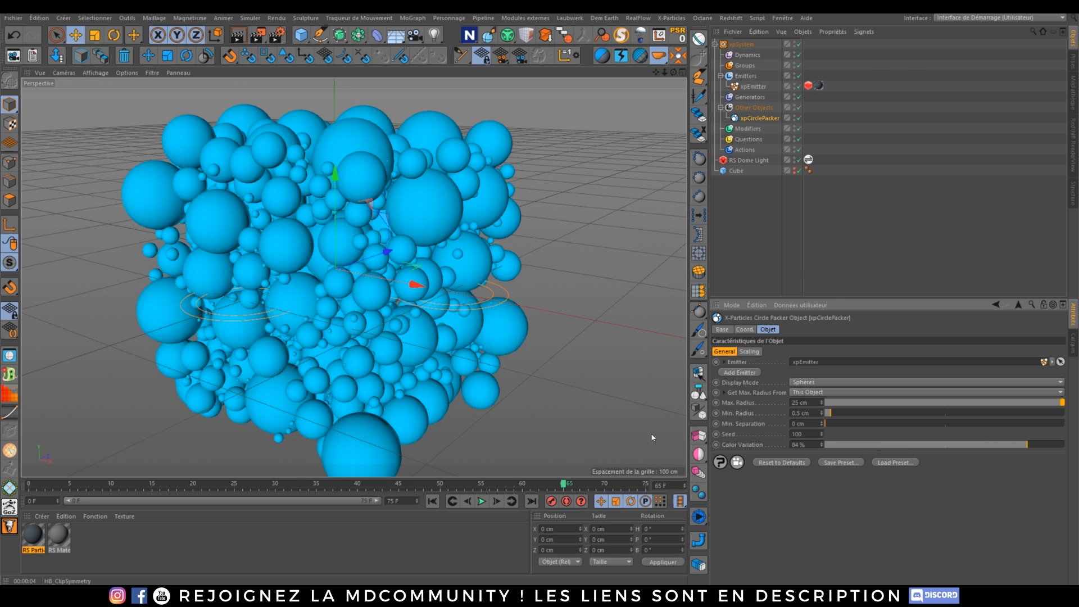
click(432, 500)
click(483, 500)
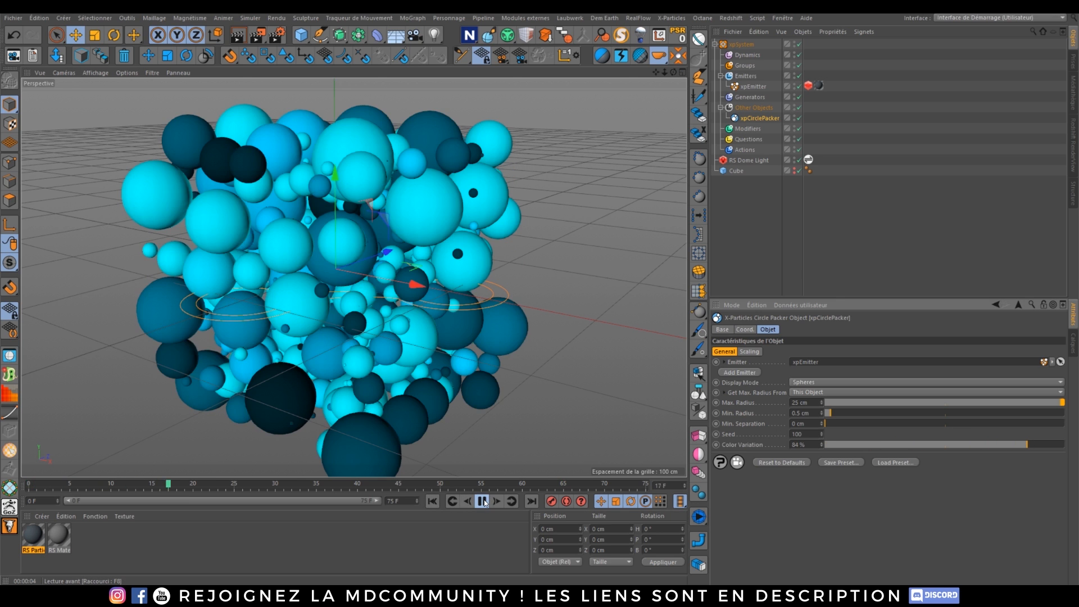
click(483, 501)
- Render the colour-varied spheres in the Redshift RenderView and compare them with the viewport
click(1074, 149)
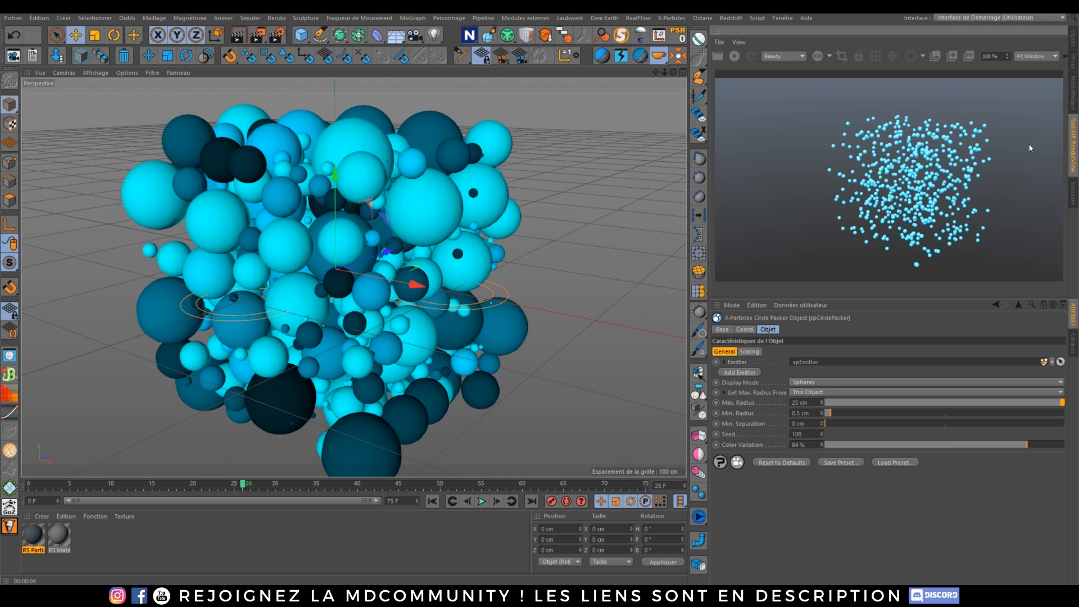
click(735, 56)
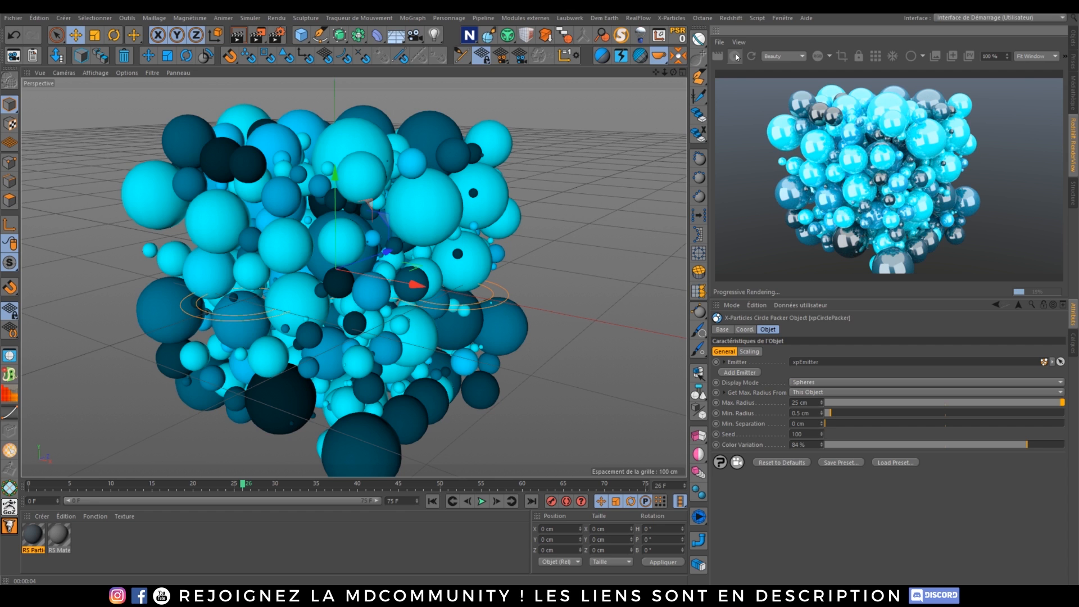
click(735, 56)
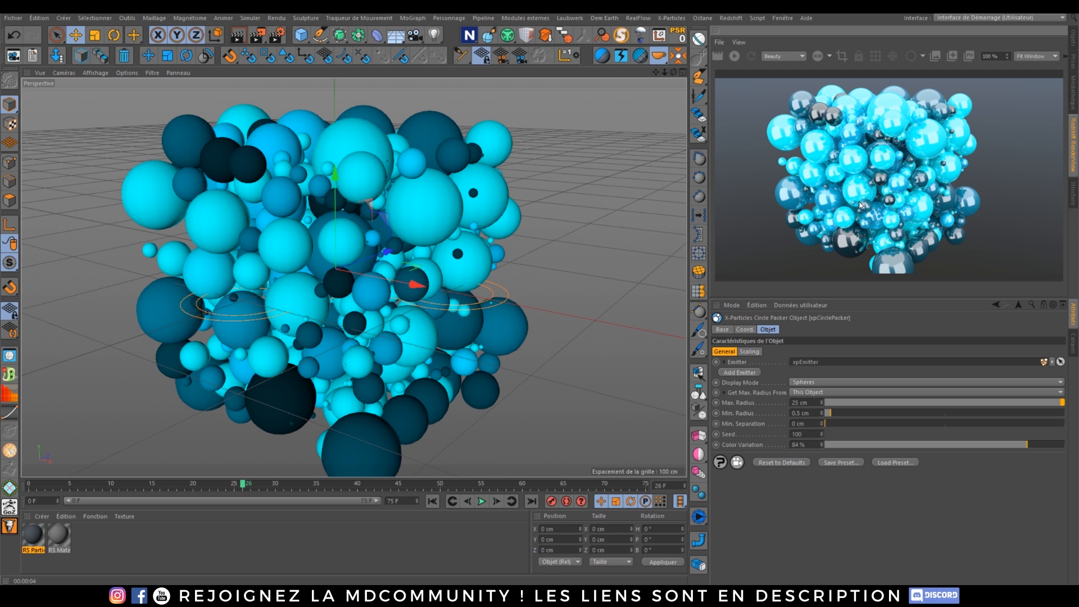
alt+middle_drag(382, 281, 395, 273)
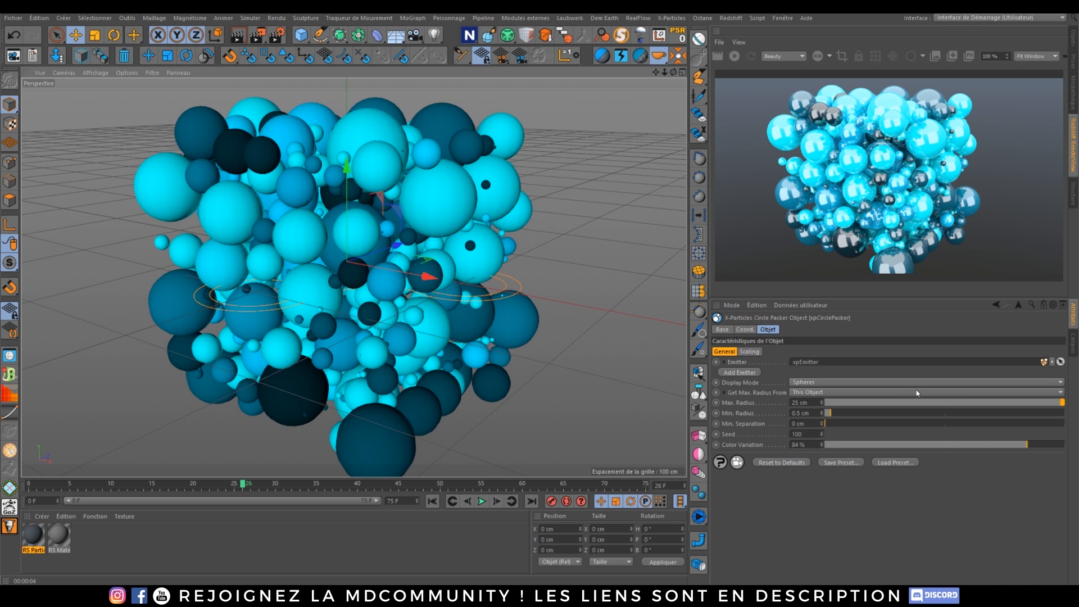
- Reduce the xpCirclePacker's Color Variation to 28 % and set its Max. Radius to 10 cm, with the animation rewound to frame 0
drag(966, 445, 893, 456)
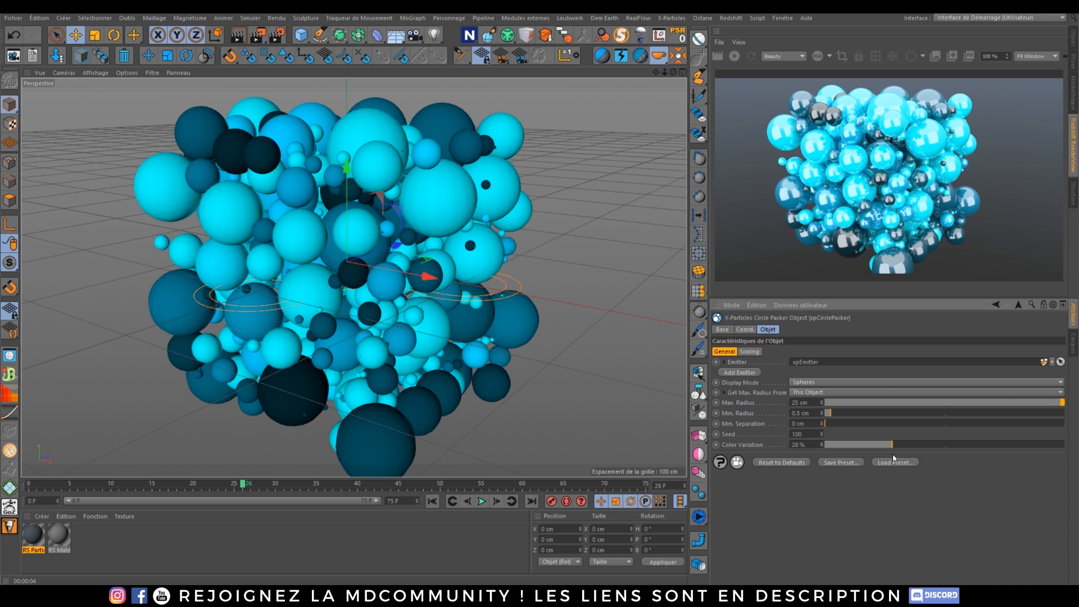
click(432, 501)
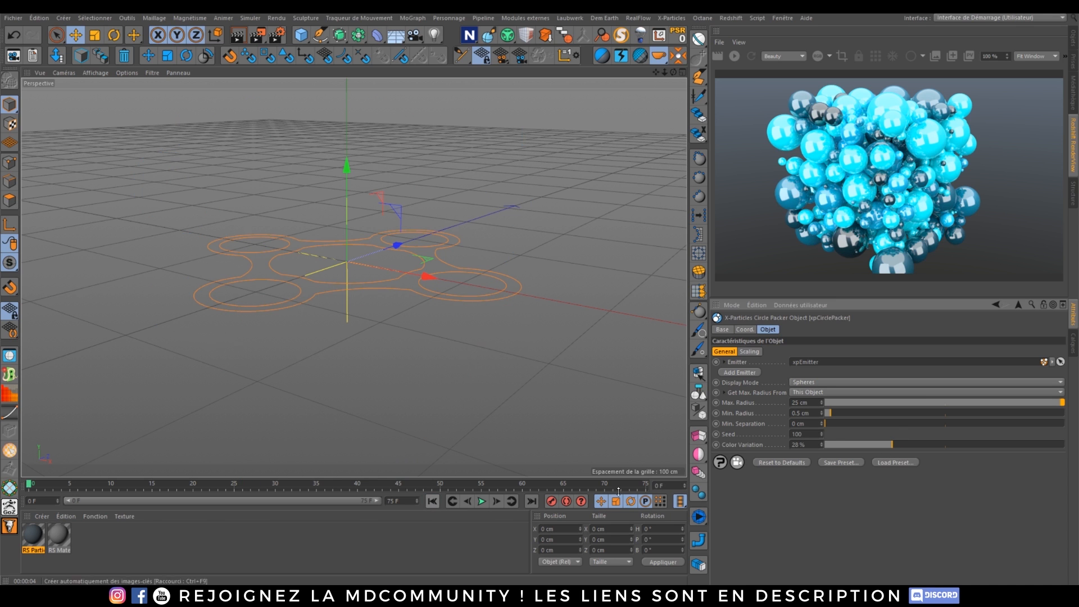
click(795, 403)
text(10)
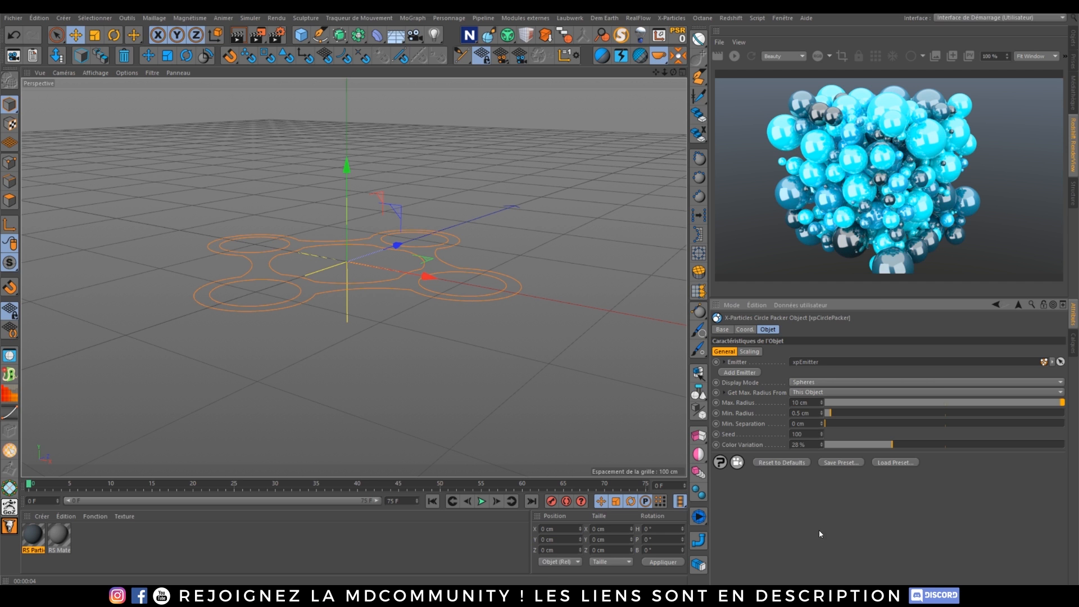
key(Return)
- Set the reflection IOR of the RS Particle material to 1.55 in its RS Material base properties
double_click(34, 537)
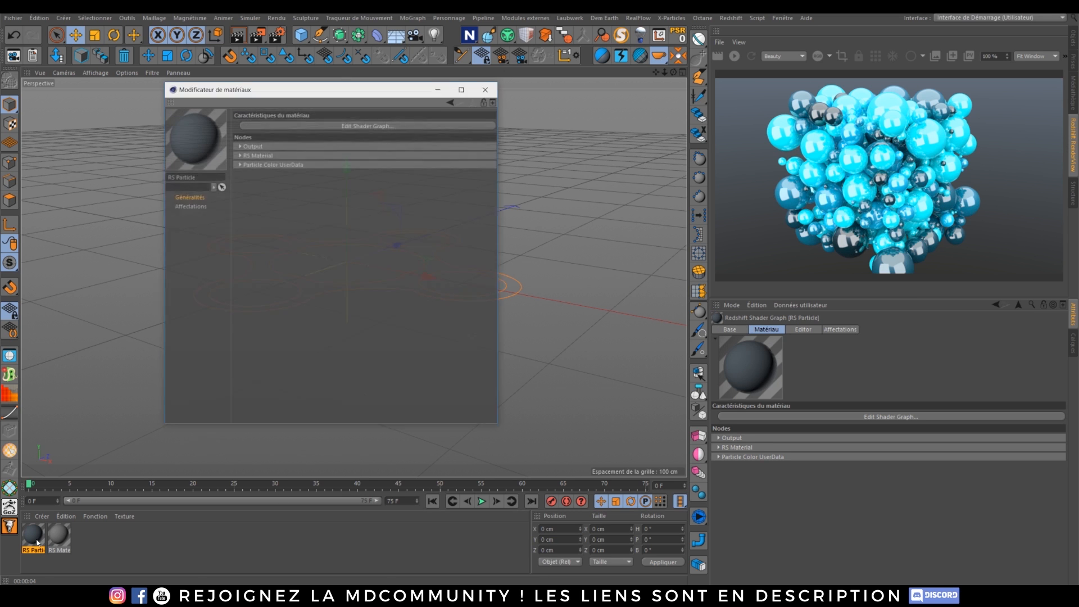
click(186, 192)
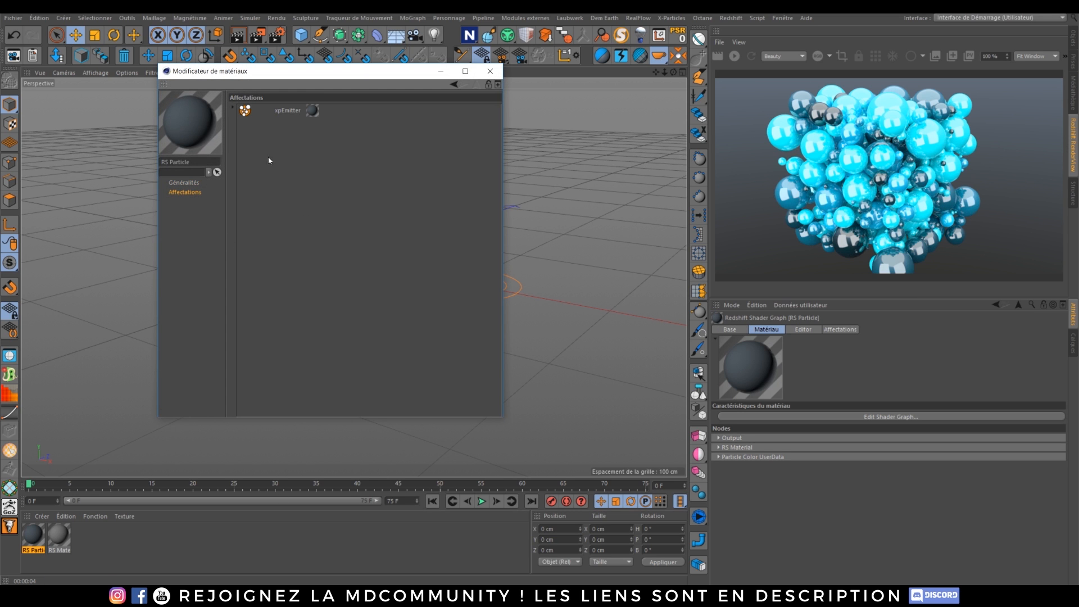
click(179, 184)
click(236, 150)
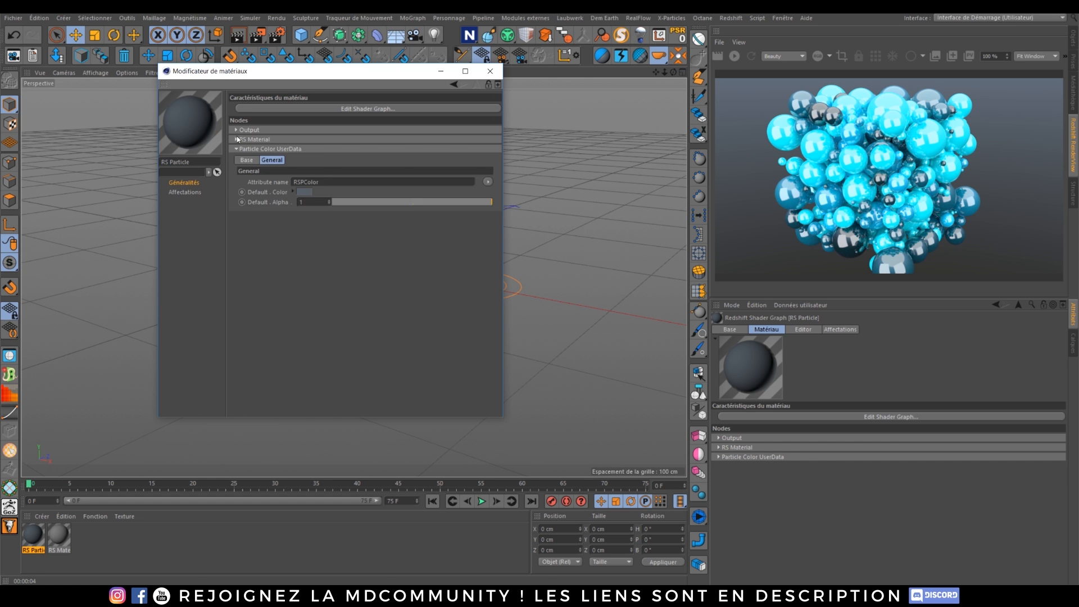
click(236, 139)
drag(499, 199, 499, 251)
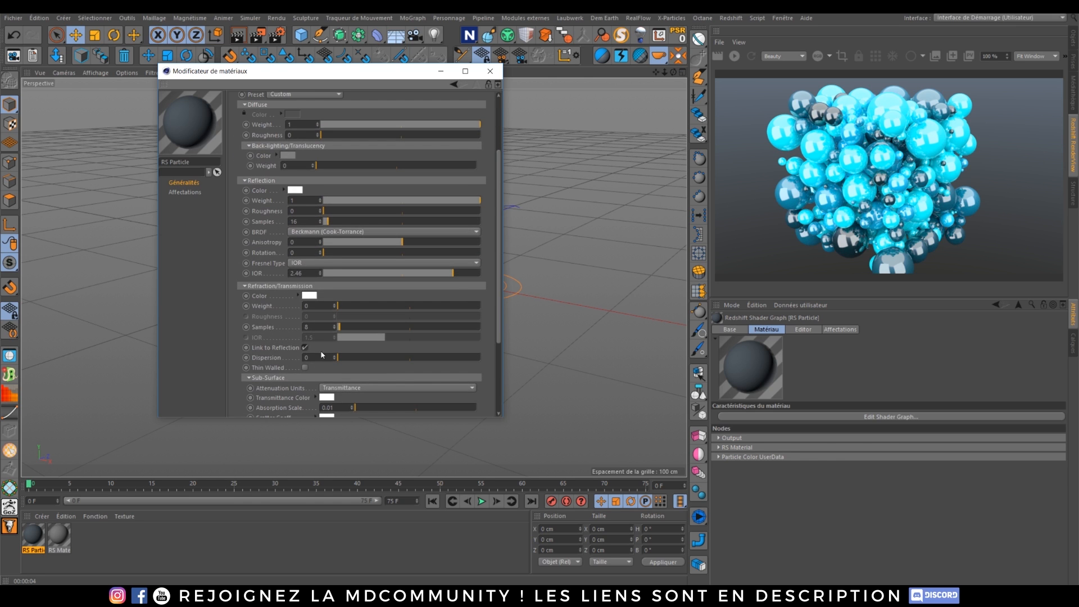
scroll(310, 276, down, 1)
double_click(295, 268)
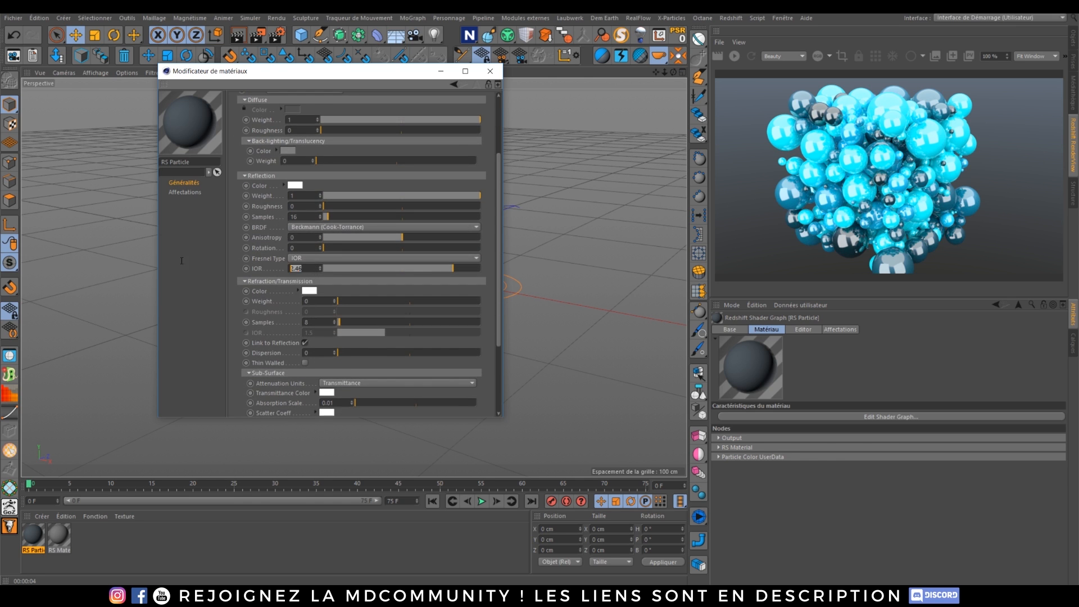
text(1.55)
key(Return)
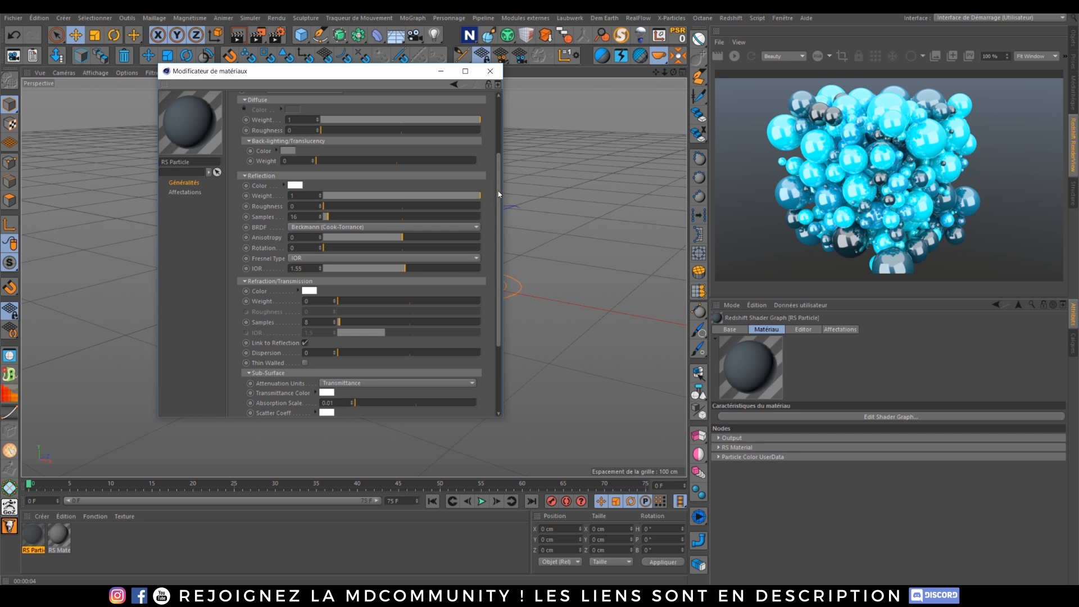
drag(499, 194, 496, 133)
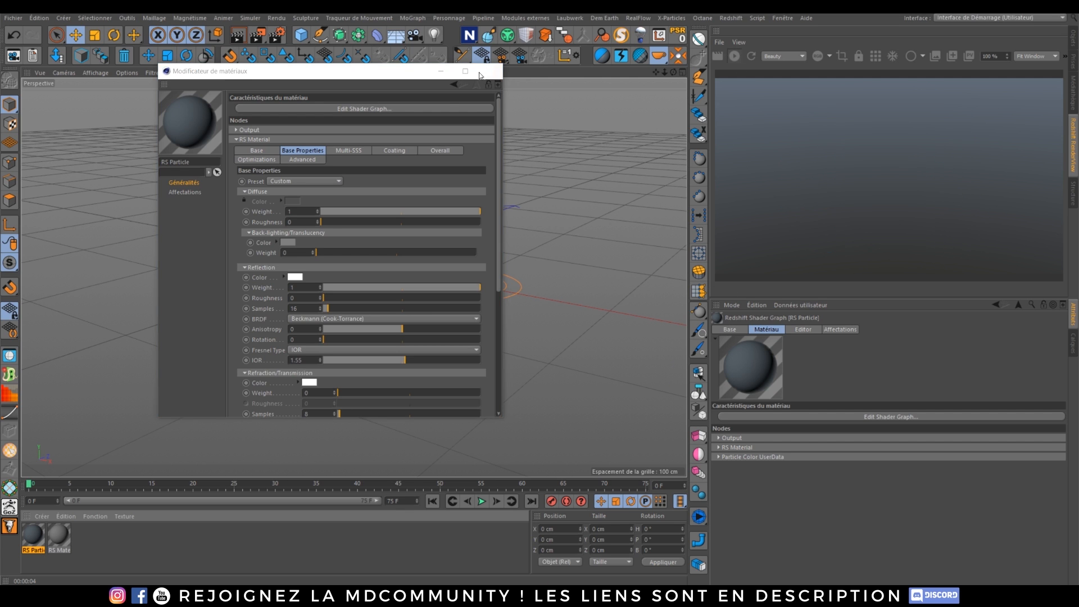
- Put the material editor away and play a few frames to check the spheres in the Redshift render
click(441, 72)
click(482, 501)
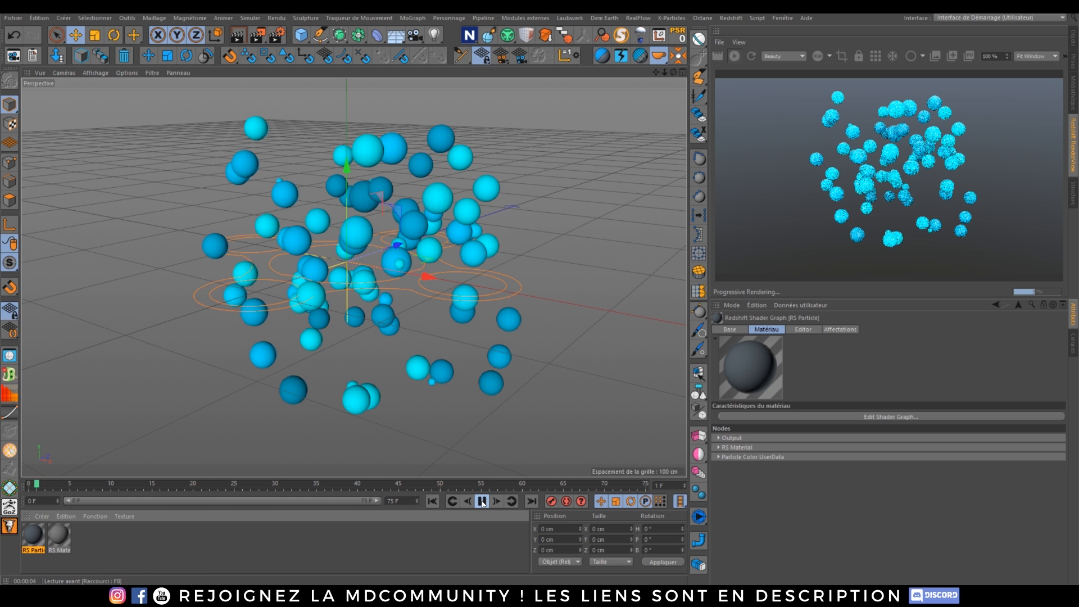
click(482, 502)
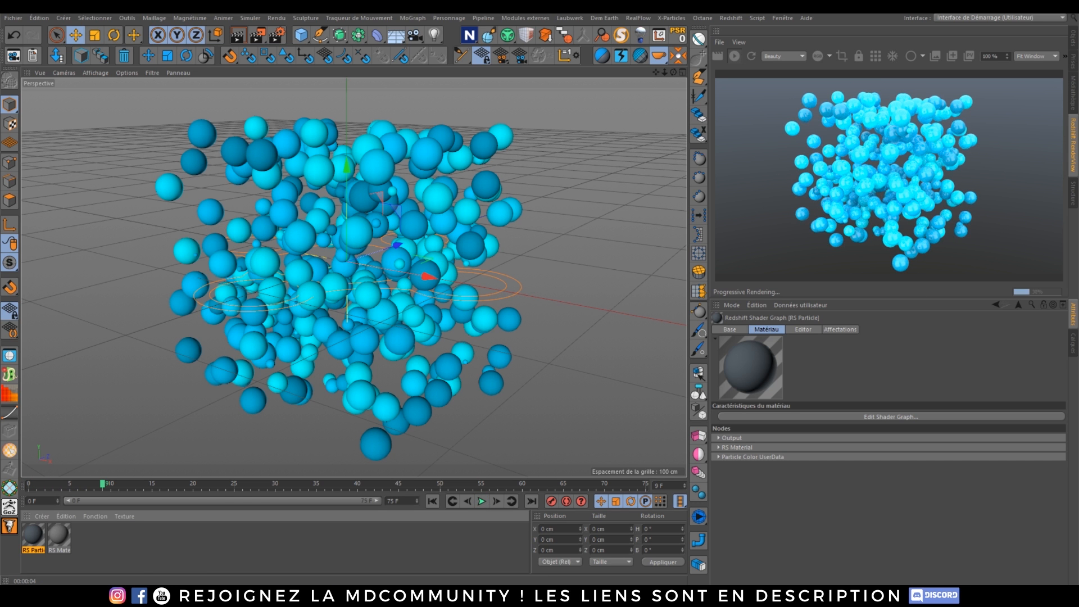
- Set the xpCirclePacker's Color Variation to 80 % and its Max. Radius to 15 cm
click(1072, 38)
click(773, 86)
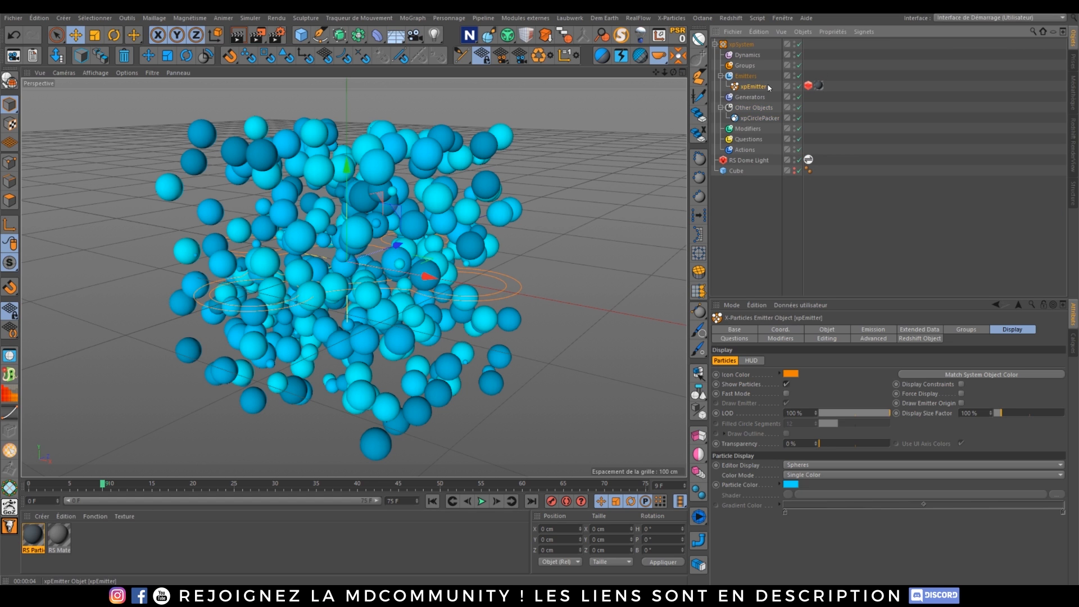
click(758, 118)
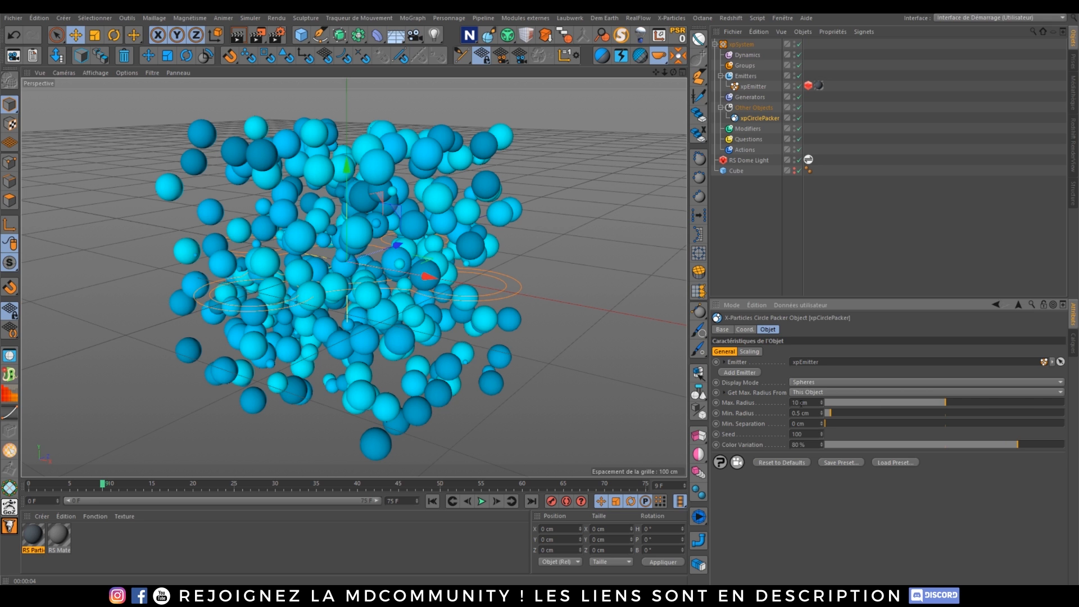
- Set the RS Particle material's reflection IOR to 2.35 and put the material editor away
click(43, 537)
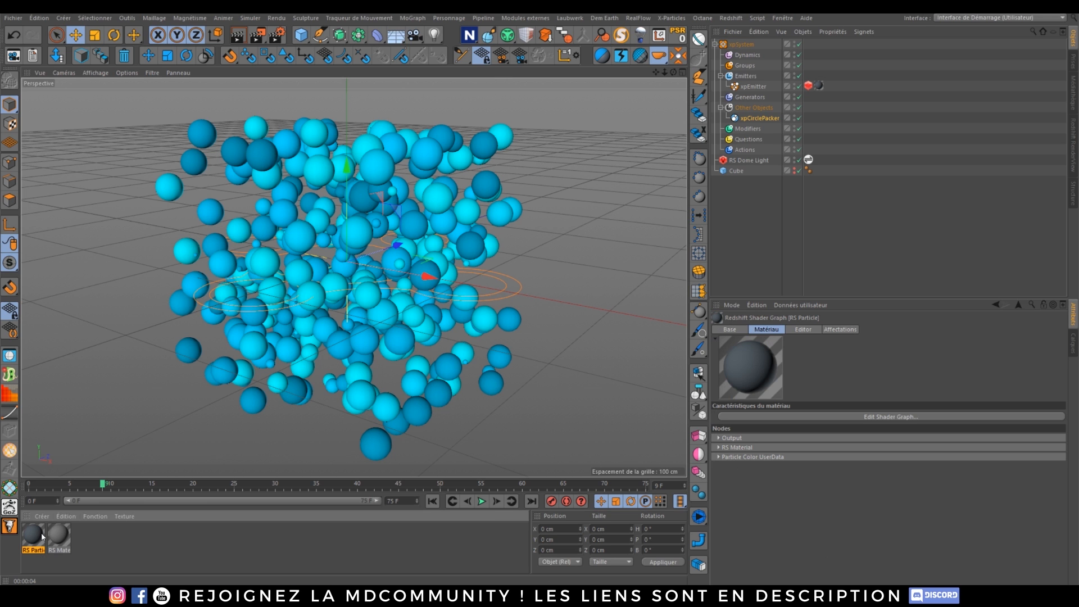
double_click(43, 537)
double_click(319, 359)
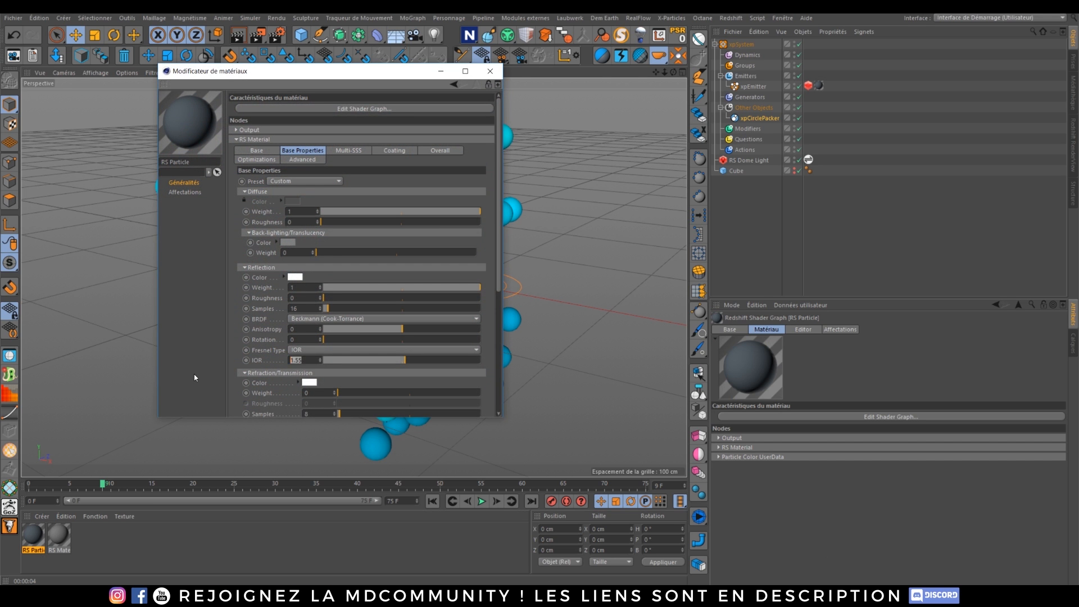
text(2.35)
key(Return)
click(448, 73)
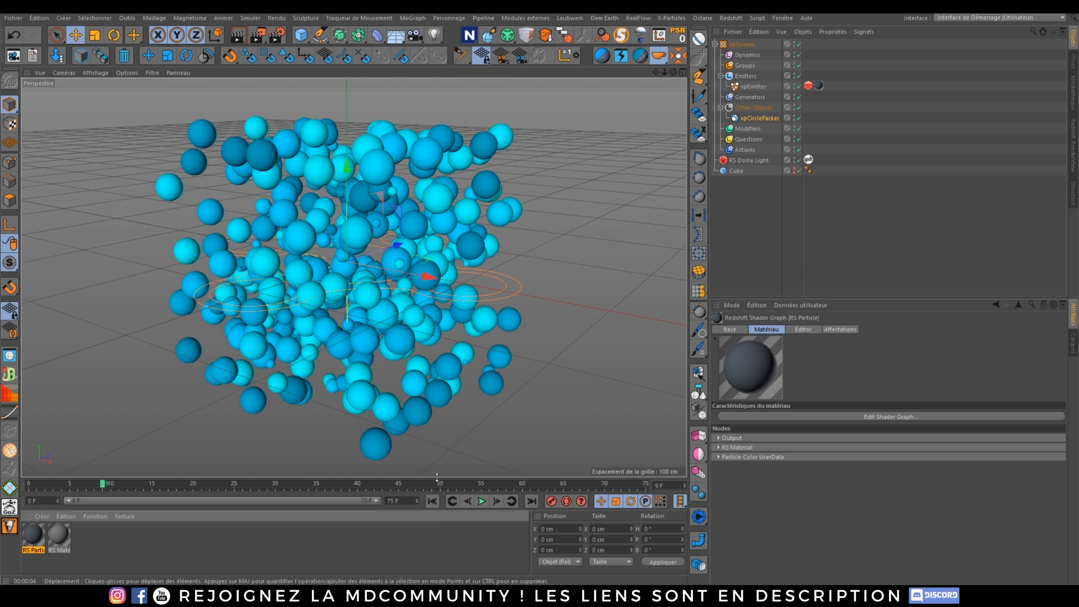
- Replay the animation from frame 0 and inspect the packed spheres in the Redshift render and the viewport
click(432, 502)
click(482, 502)
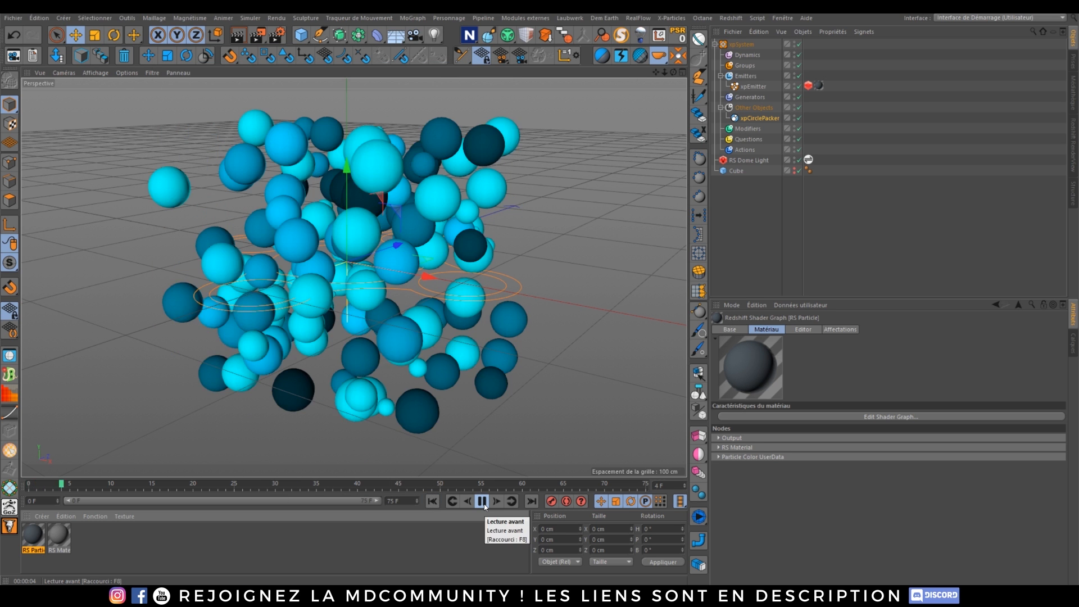
click(482, 501)
click(1075, 134)
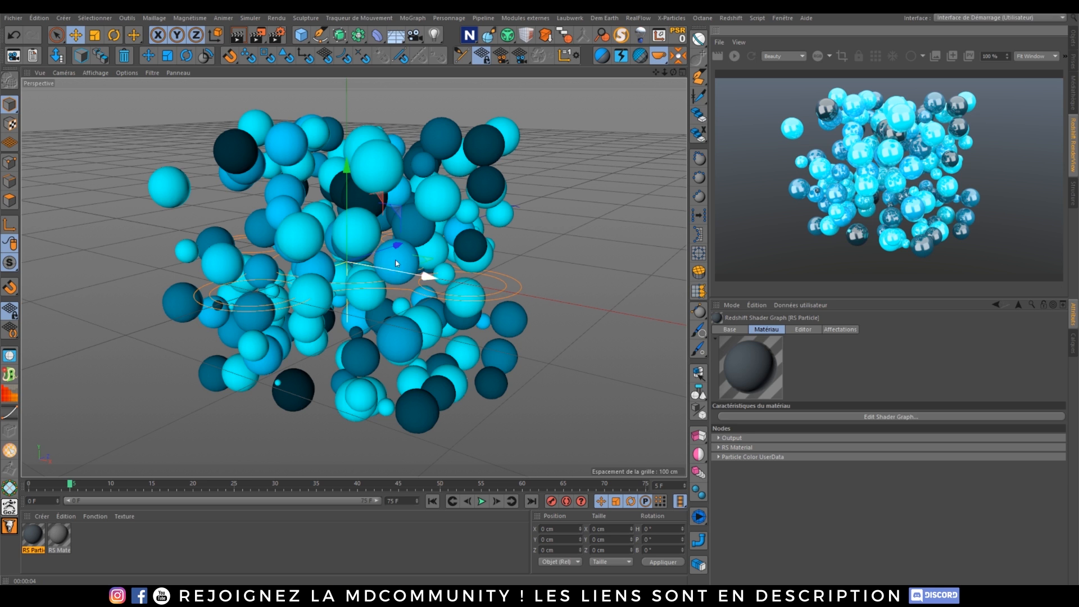
click(481, 500)
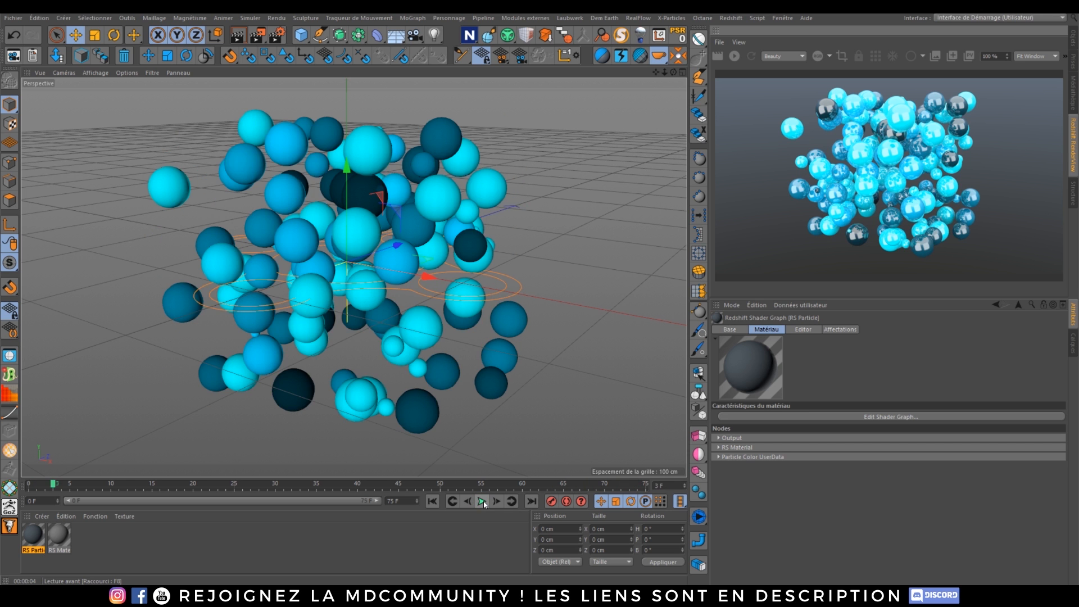
click(483, 501)
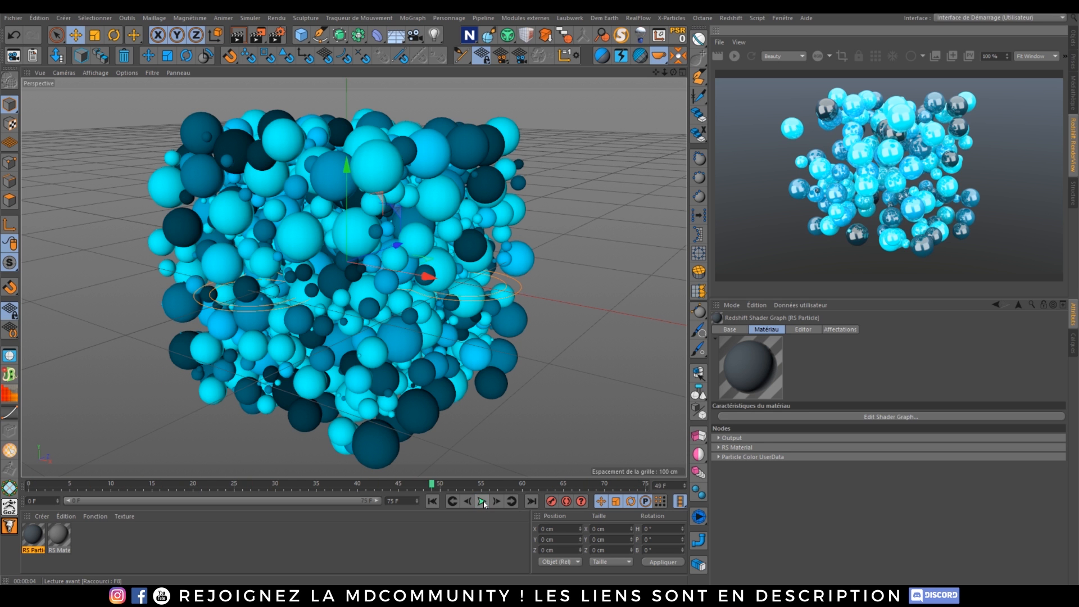
mouse_move(386, 262)
alt+mouse_down()
mouse_move(329, 247)
mouse_move(342, 188)
mouse_move(384, 278)
alt+mouse_up()
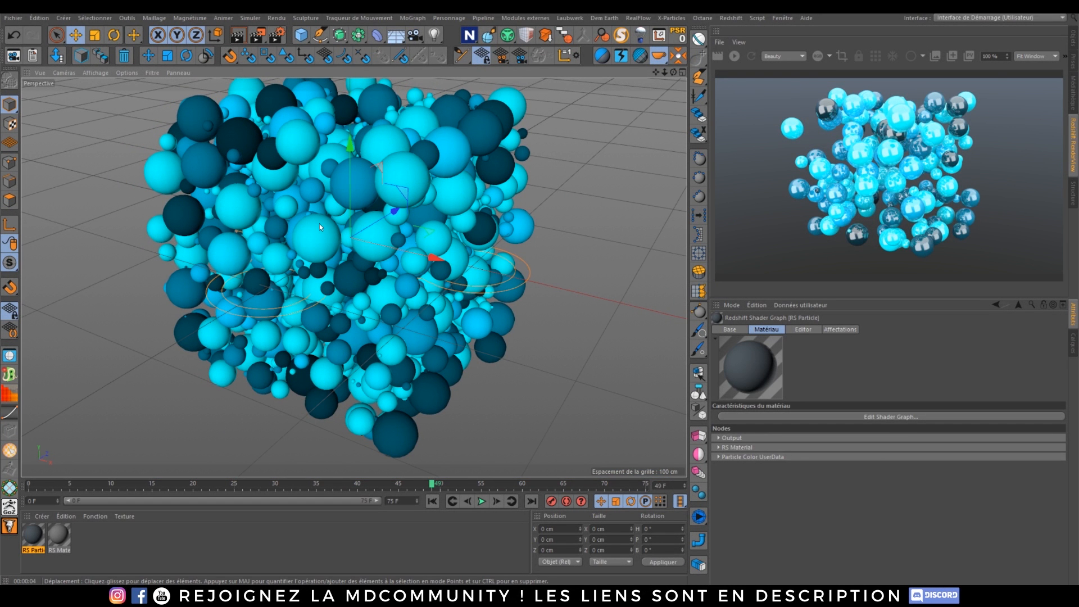
- Enable Scale Up in the xpCirclePacker's scaling settings
click(1073, 41)
click(764, 118)
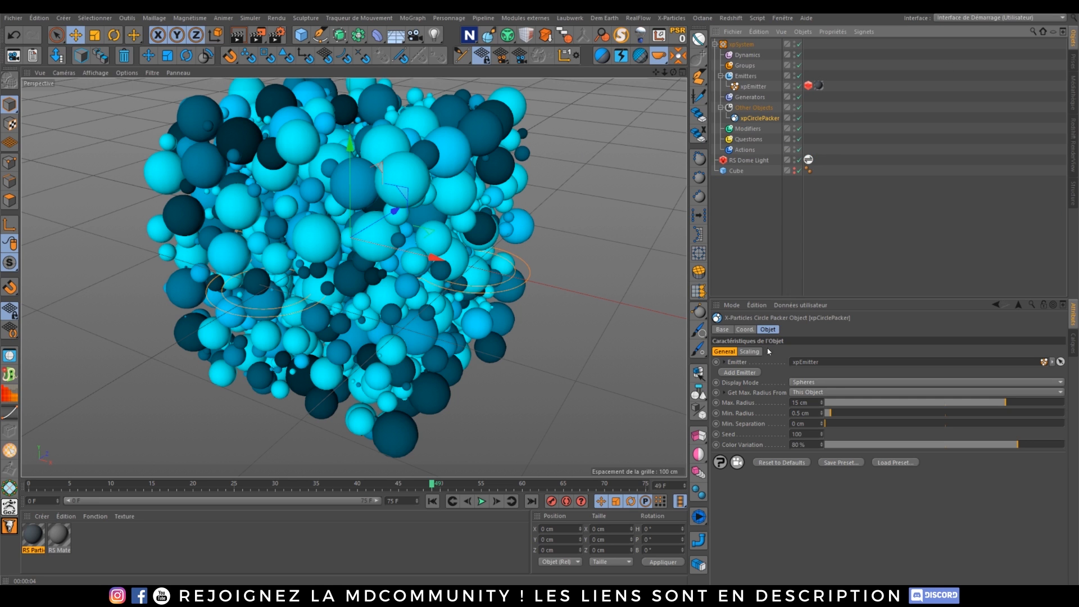
click(751, 352)
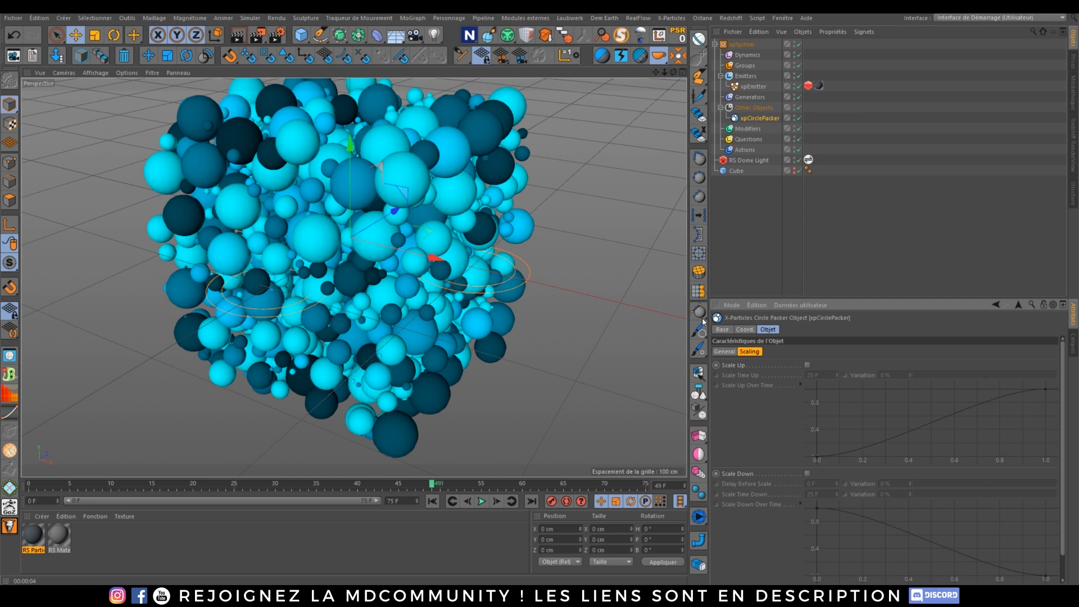
click(806, 365)
- Replay the animation from frame 0 twice to preview how the packed spheres scale up
click(432, 501)
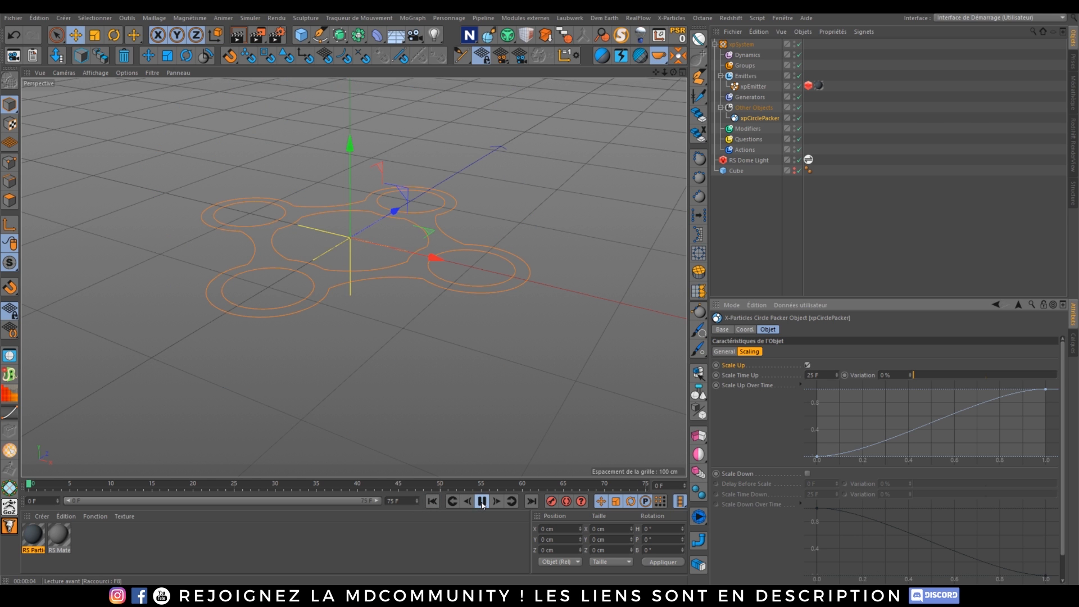
click(481, 501)
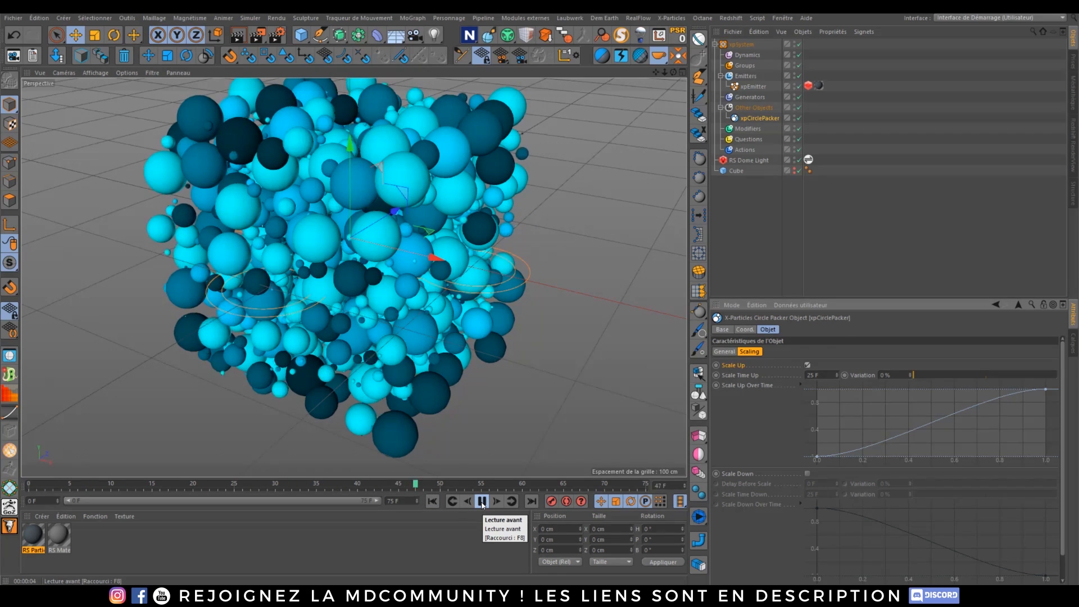
click(482, 500)
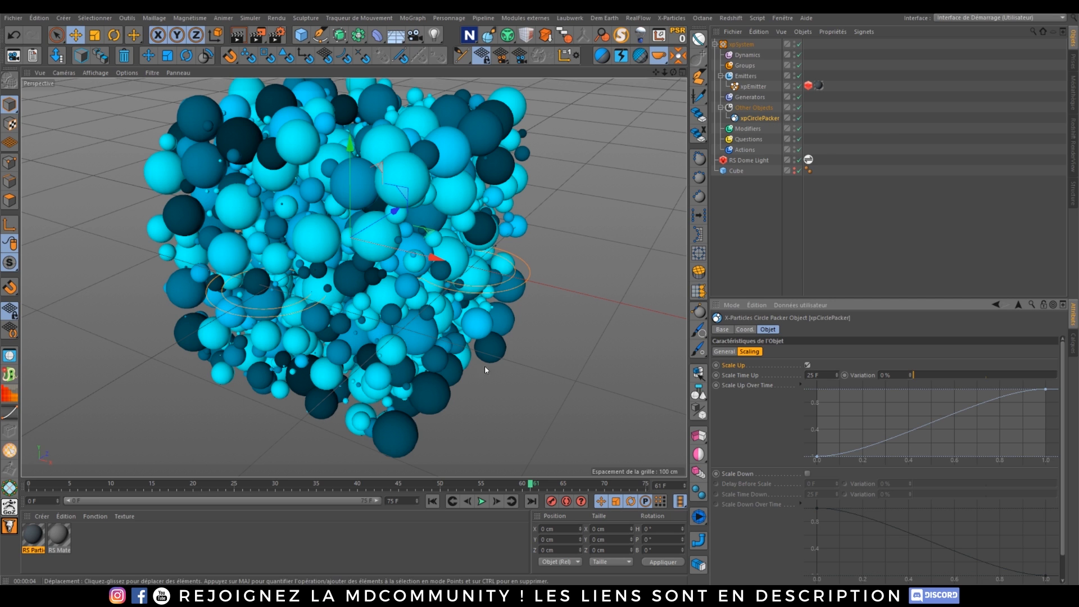
click(432, 501)
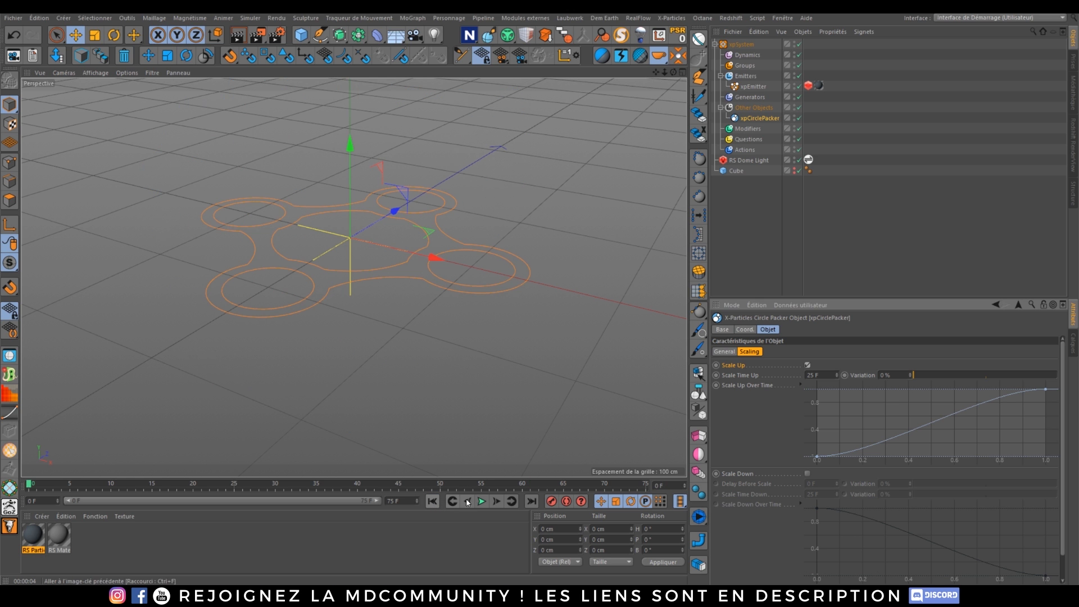
click(481, 501)
click(482, 500)
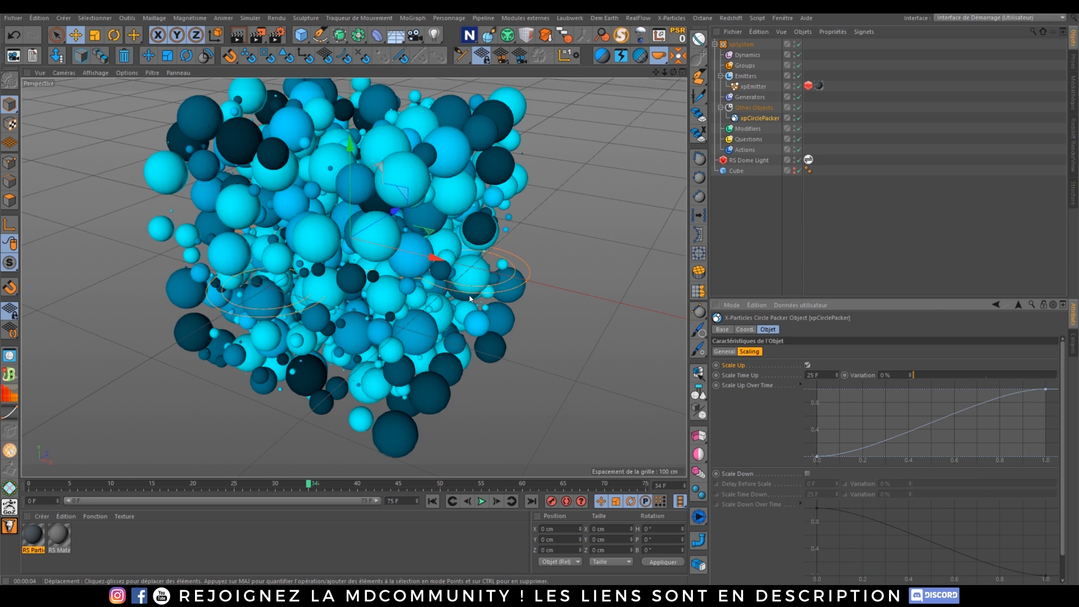
- Set the xpCirclePacker's Scale Time Up to 50 frames
double_click(810, 373)
text(50)
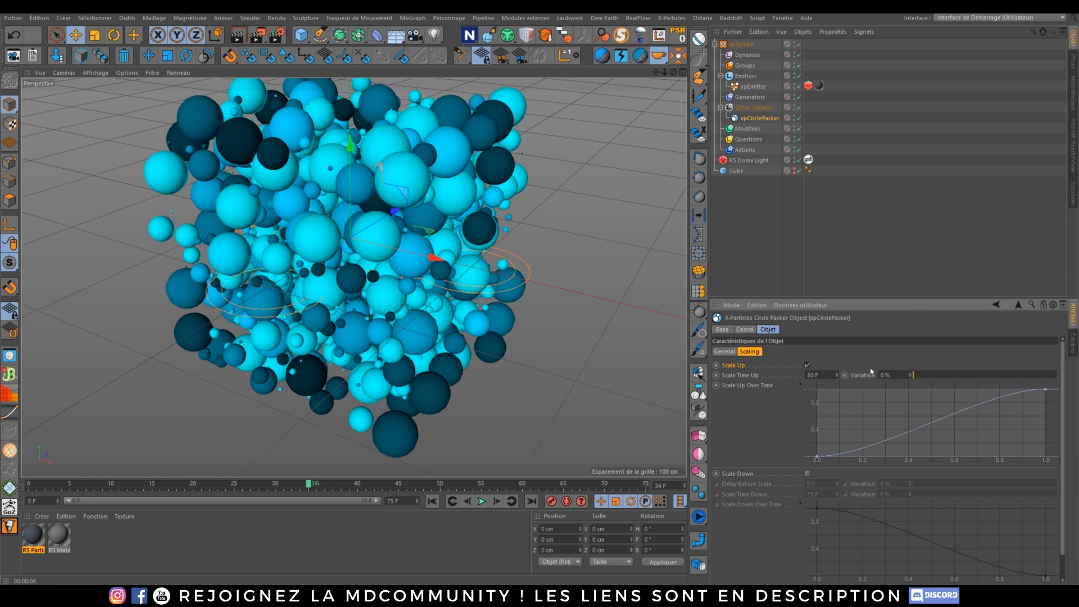
- Set the circle packer's Scale Up variation to 50 % and enable Scale Down with a 50 F scale time and 50 % variation
drag(913, 374, 986, 380)
click(808, 474)
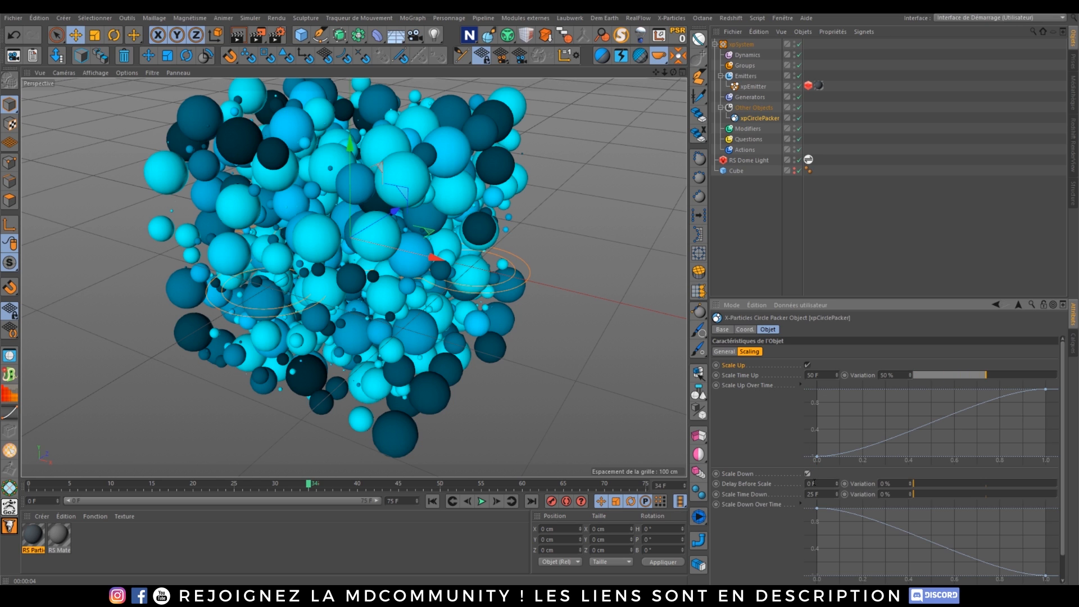
click(818, 494)
text(50)
key(Return)
click(983, 494)
- Replay the particle simulation from frame 0 and start a live Redshift render with the sphere cluster framed closer
click(434, 500)
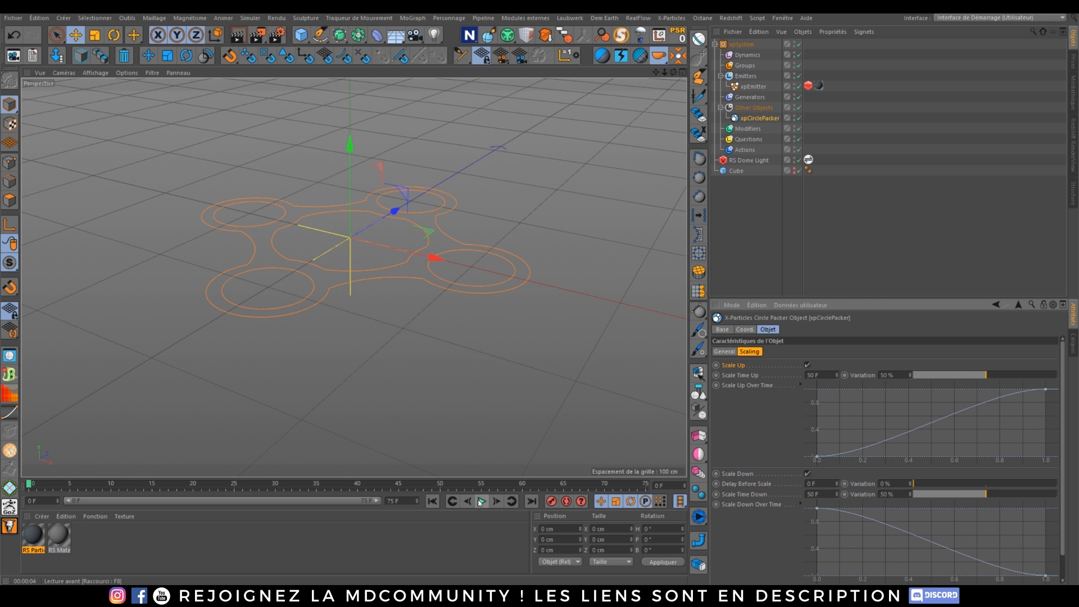
click(480, 501)
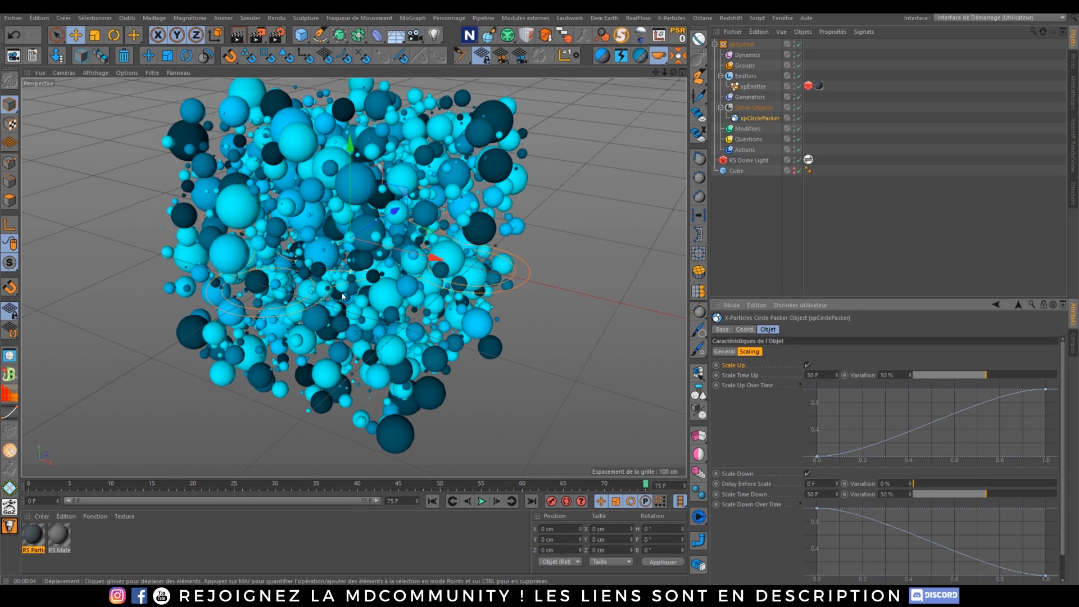
click(1074, 136)
click(733, 57)
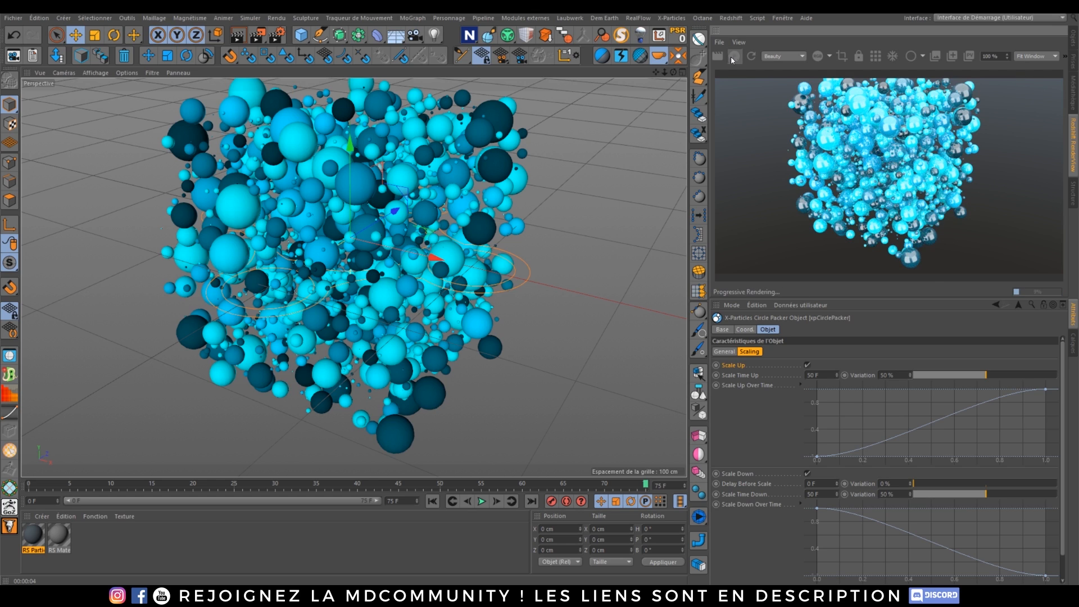
alt+drag(379, 208, 391, 271)
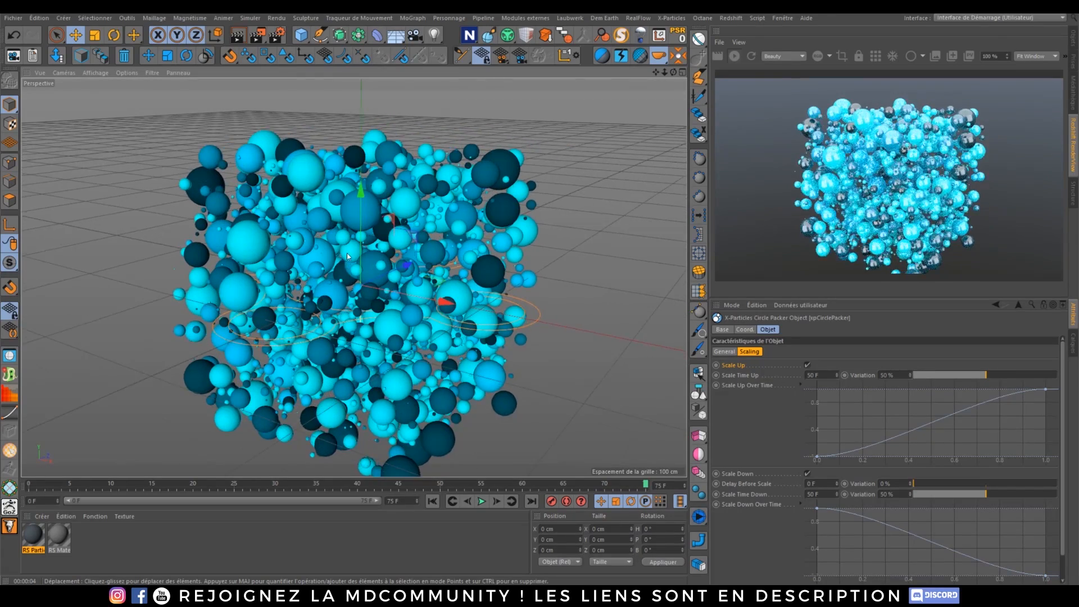
alt+right_drag(347, 268, 353, 239)
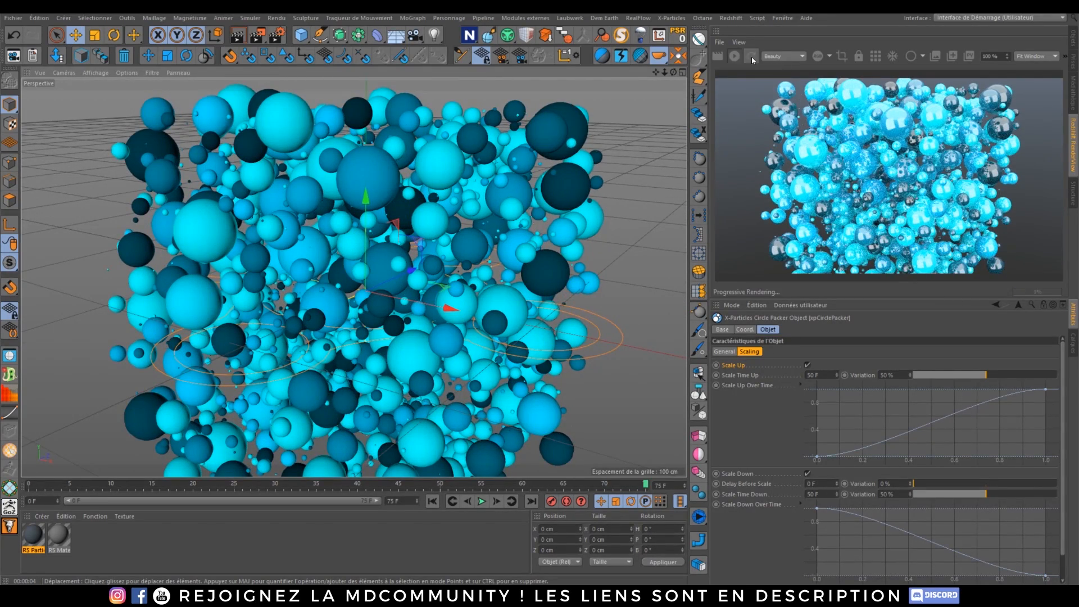
- Open the HDRI browser from the RS Dome Light's HDRI Link tag, keeping the render view uncovered
click(1075, 41)
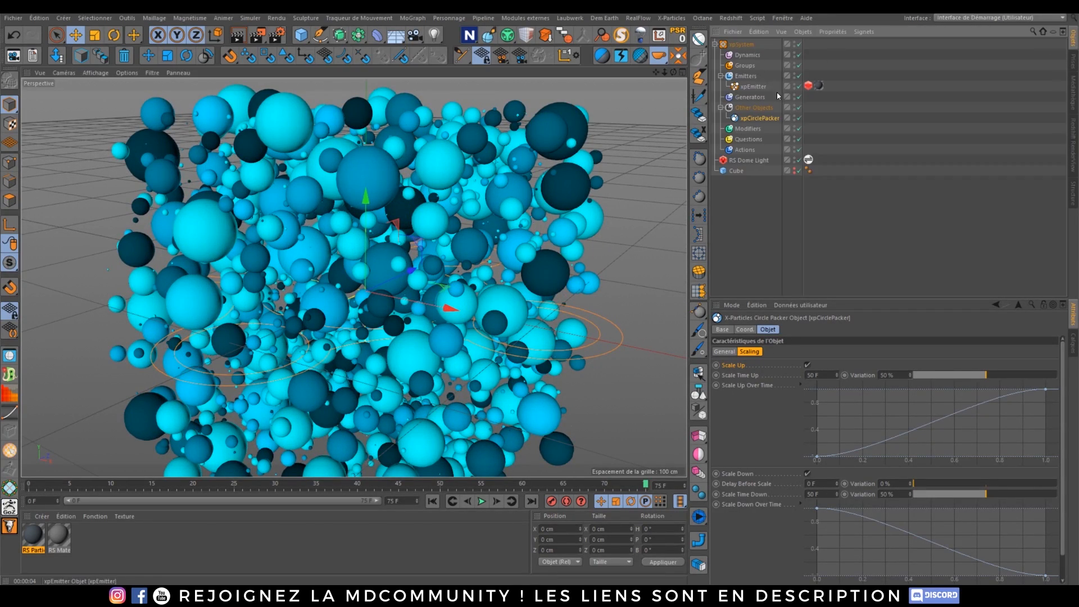
click(808, 160)
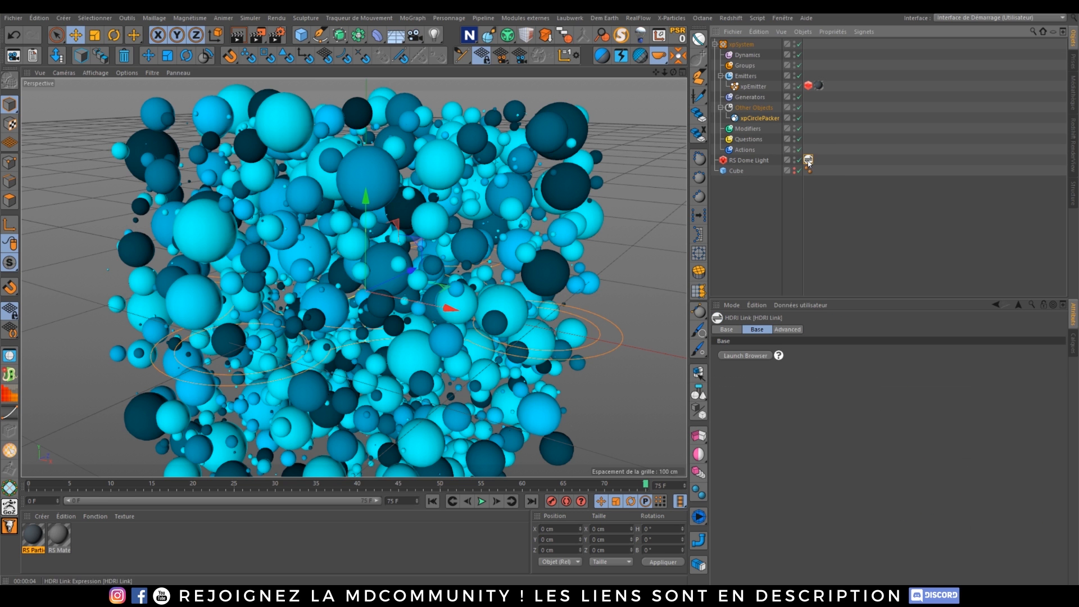
click(738, 356)
drag(447, 118, 391, 107)
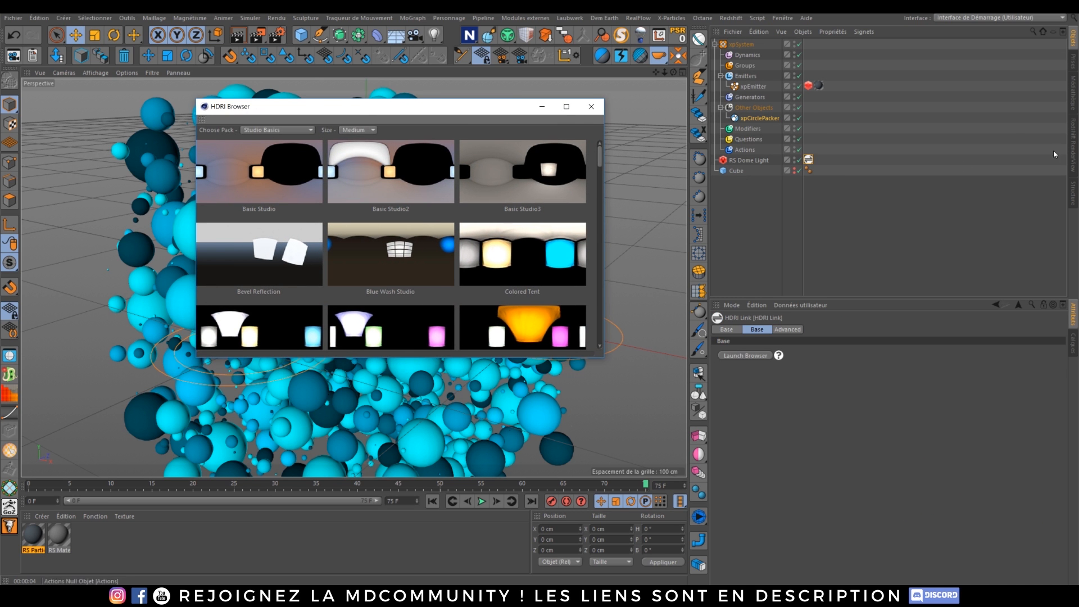
- Try the Basic Studio2, Colored Tent, Colors Softbox2 and Colors Softbox3 HDRIs on the dome light
click(361, 182)
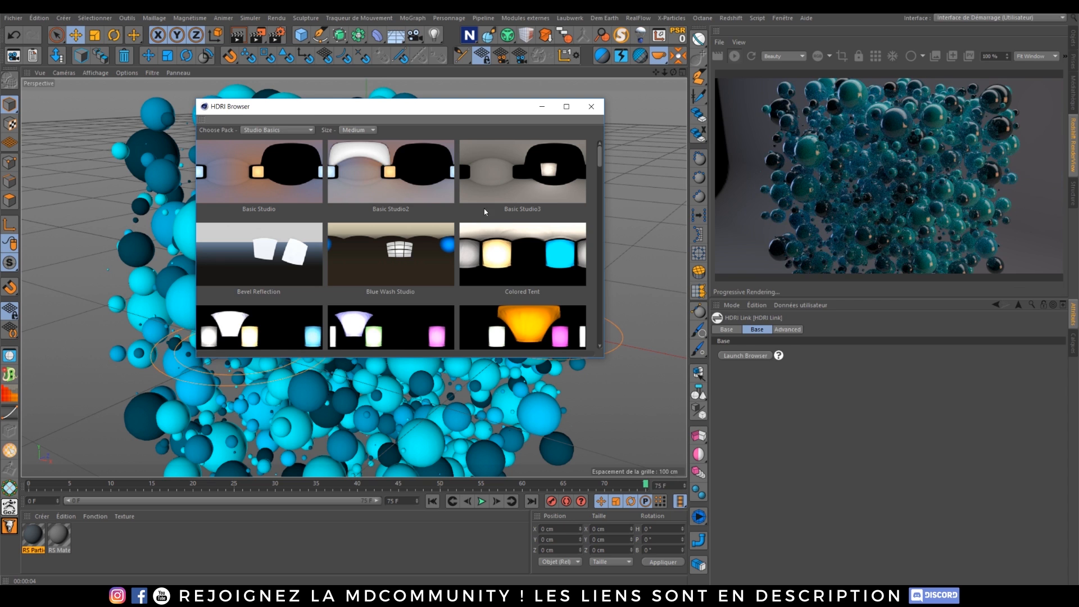
click(490, 261)
scroll(406, 244, down, 1)
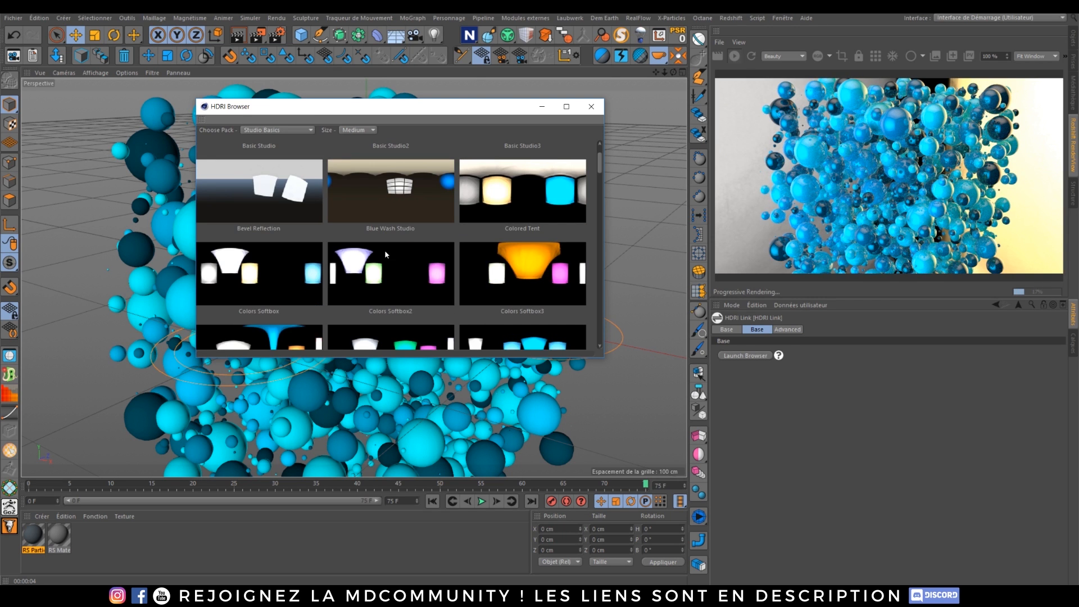
click(386, 254)
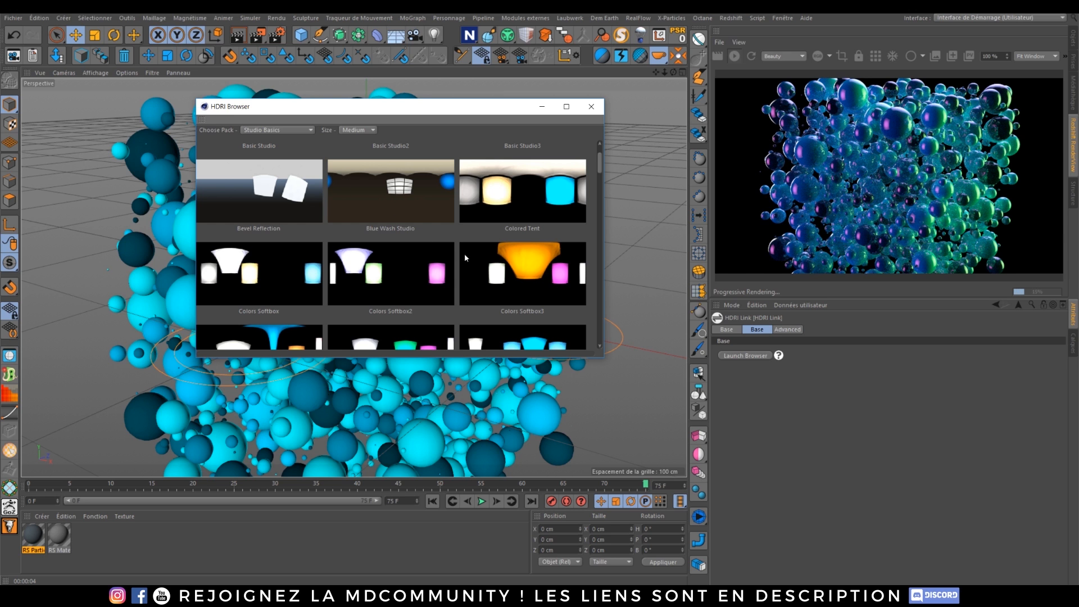
click(508, 268)
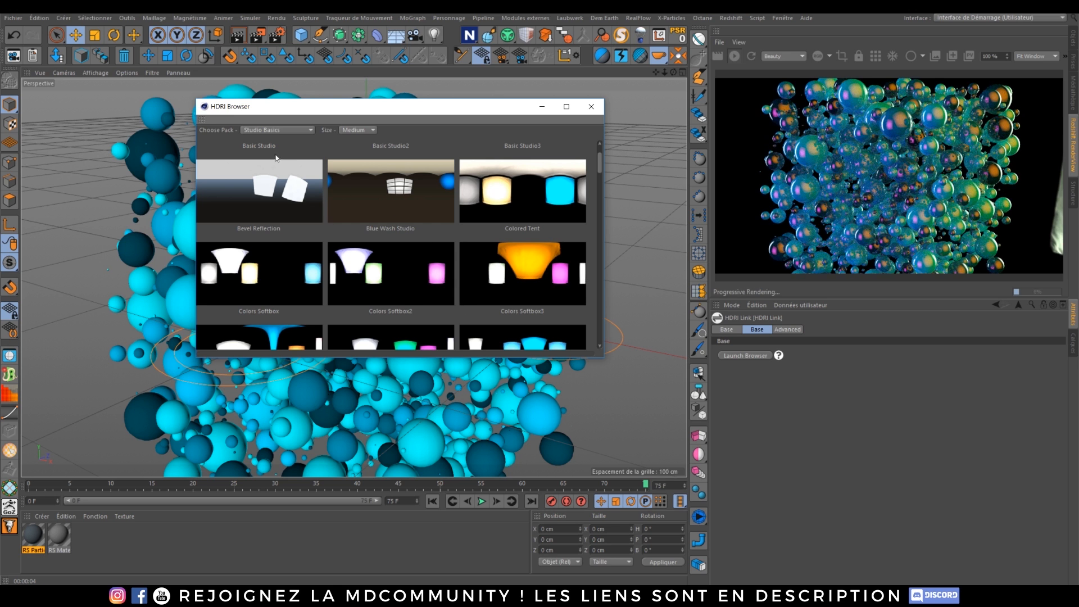
- Compare HDRIs from the Pro Studios Metal pack, light the scene with GSG PRO STUDIOS METAL 005, and stop the live render
click(273, 130)
click(272, 237)
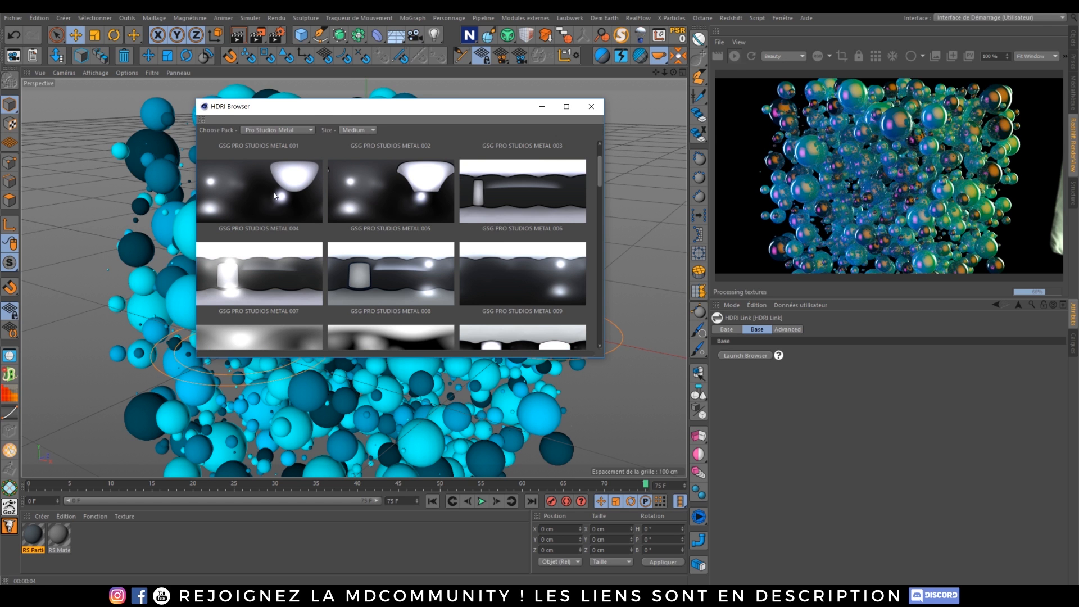
click(331, 195)
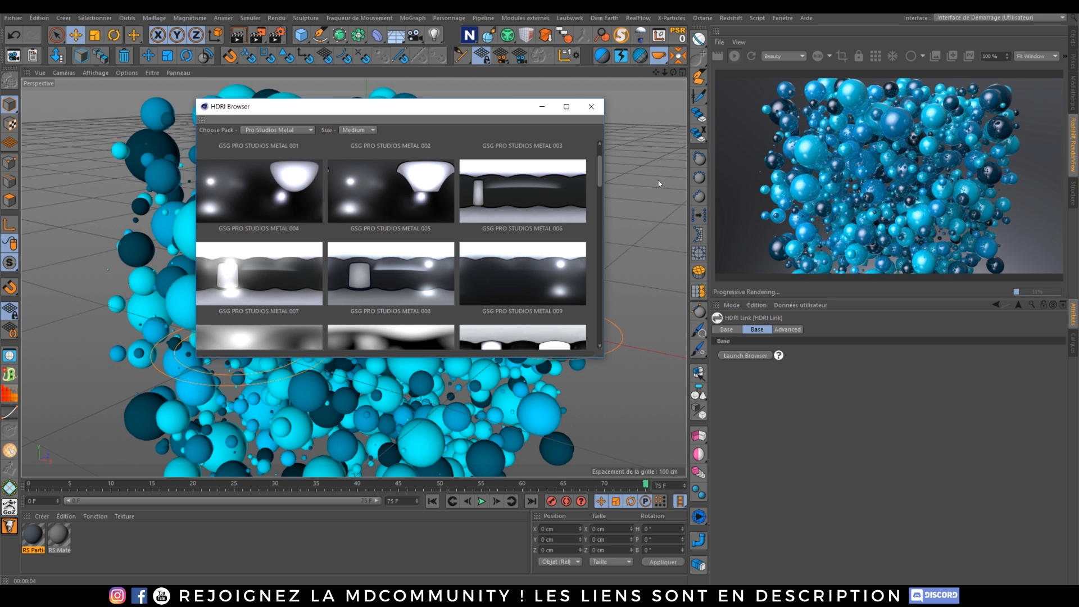
click(578, 188)
click(297, 279)
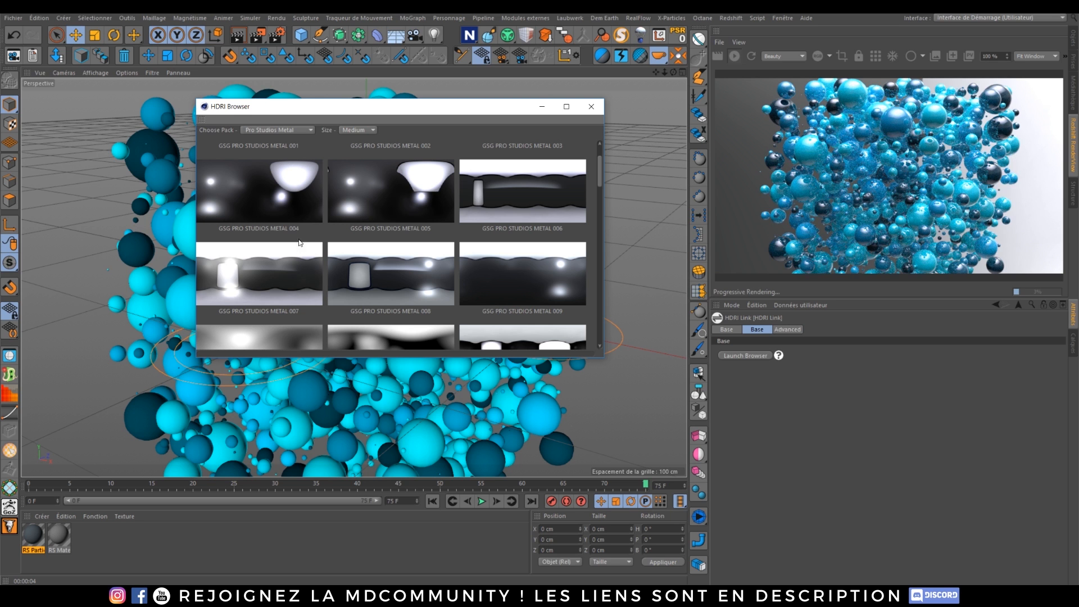
click(287, 210)
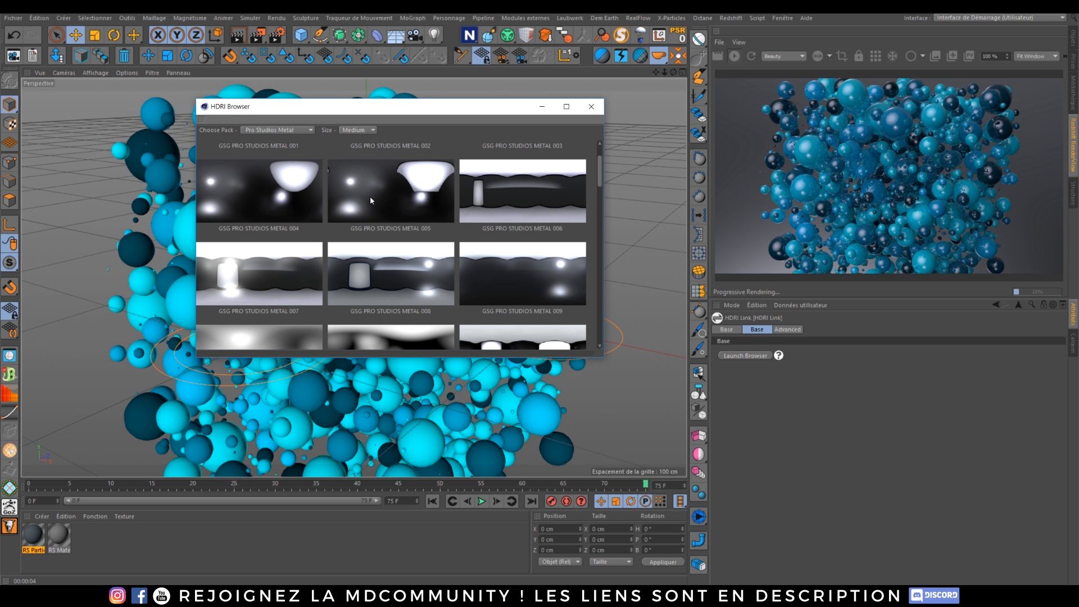
click(369, 197)
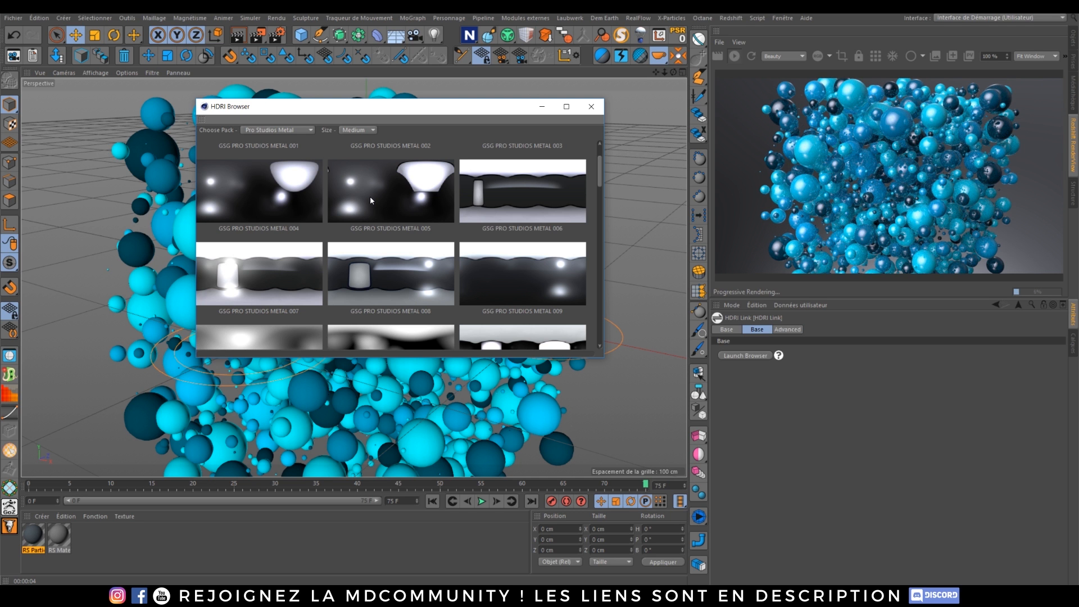
click(592, 106)
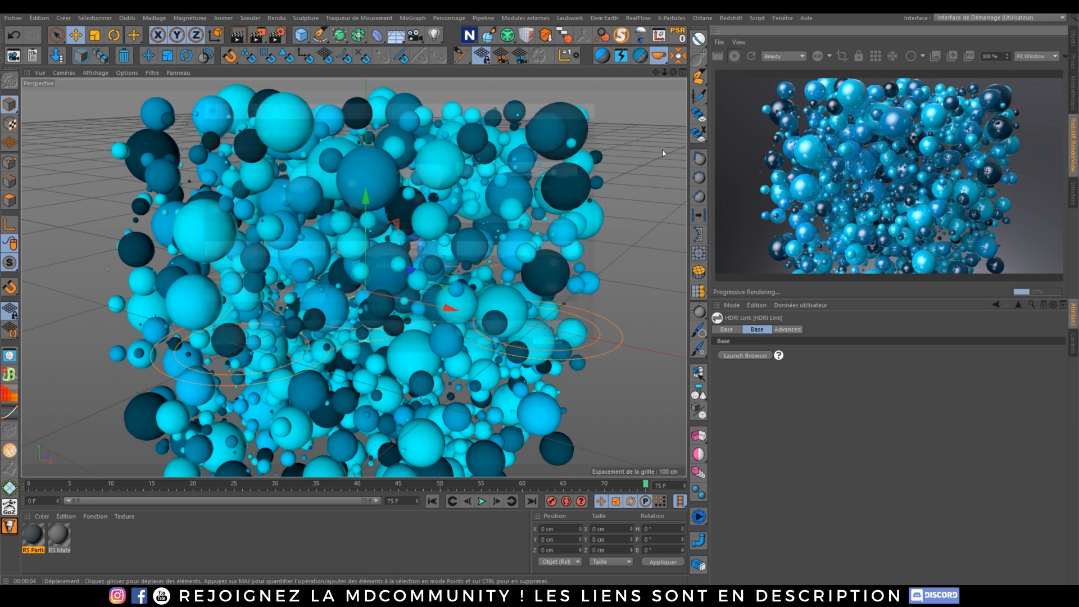
click(734, 56)
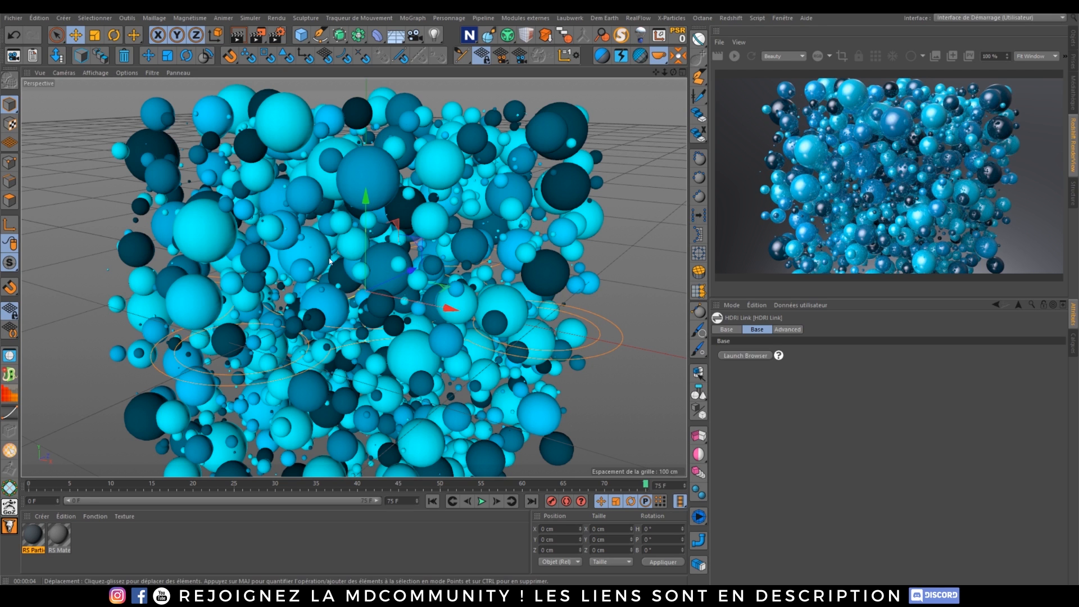
- Merge the "[08-04-17] - Natural" OBJ from the TFMSTYLE - Asset Pack's 04-Poses folder into the scene with the default import settings
click(14, 18)
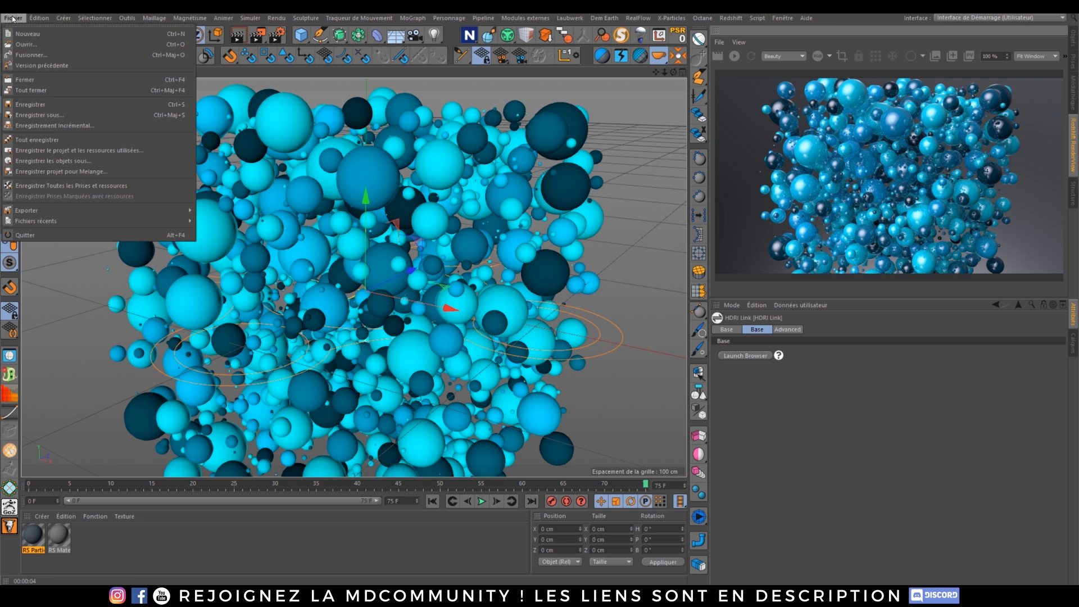
click(52, 55)
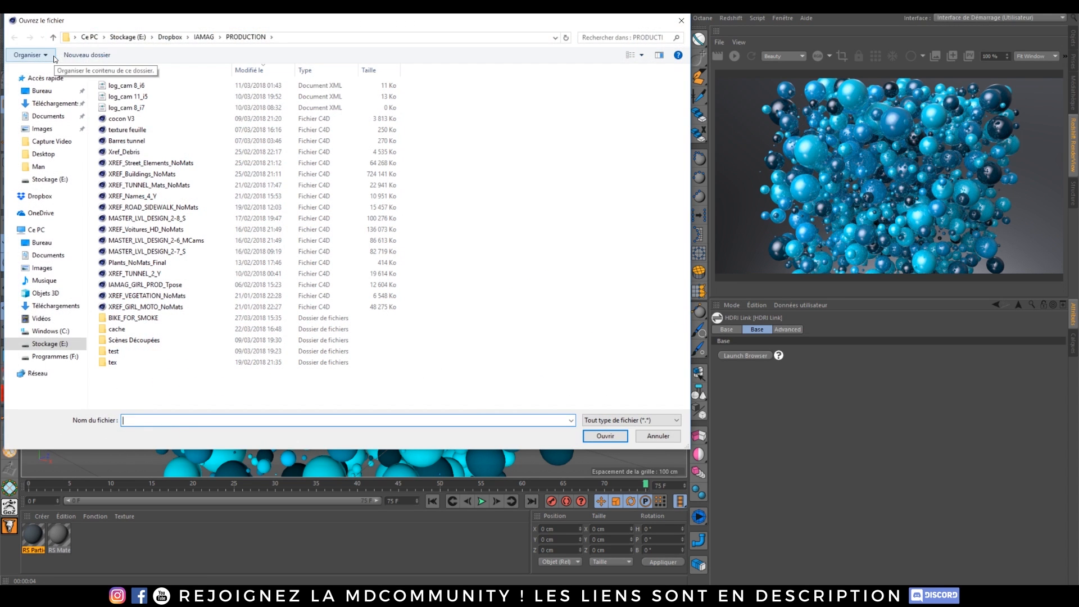
click(127, 38)
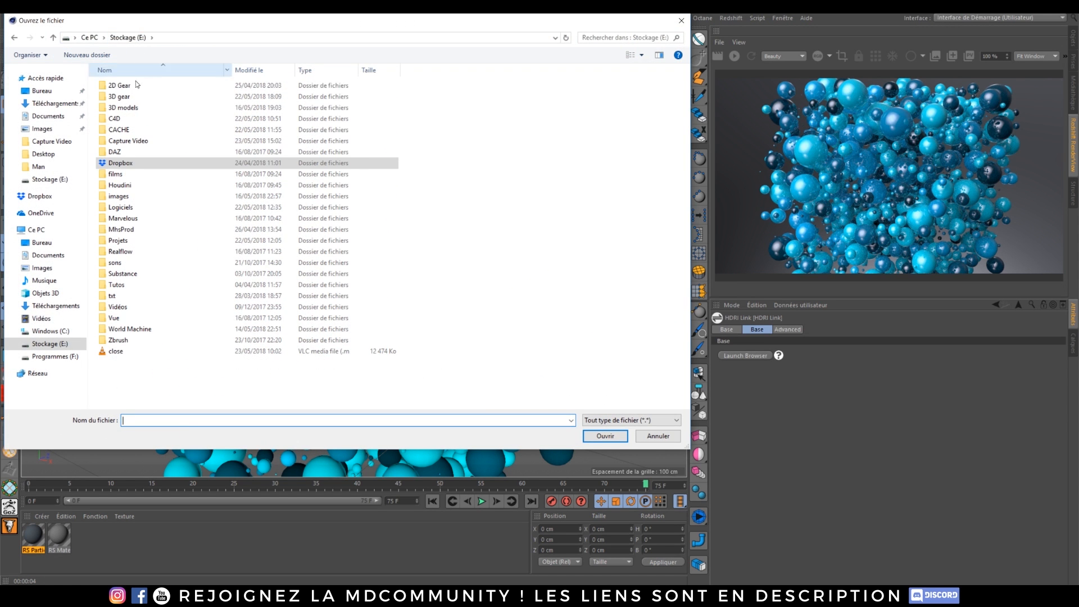
double_click(117, 97)
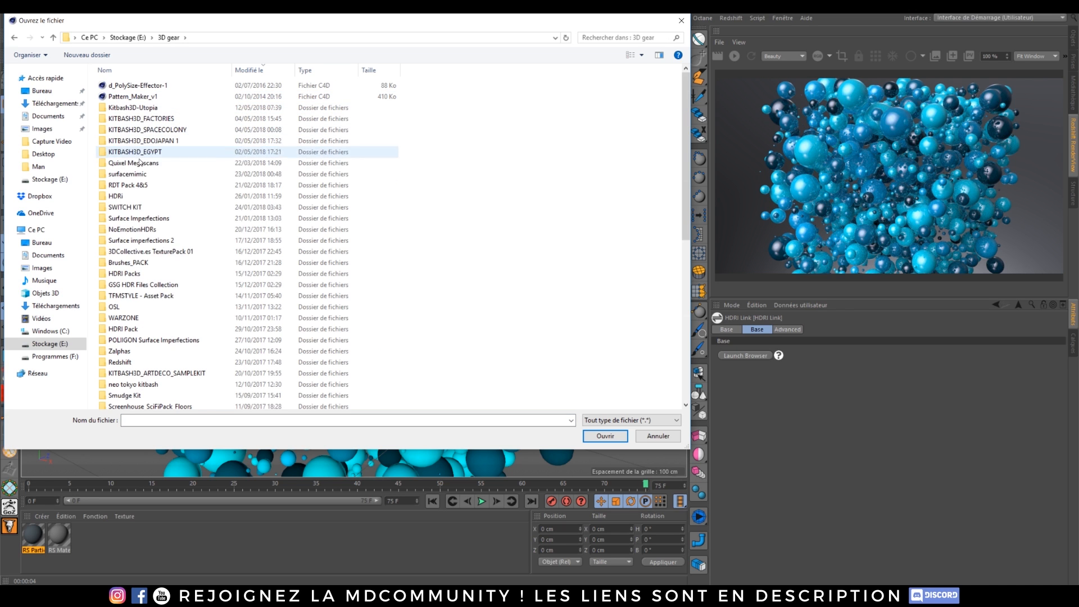
double_click(150, 295)
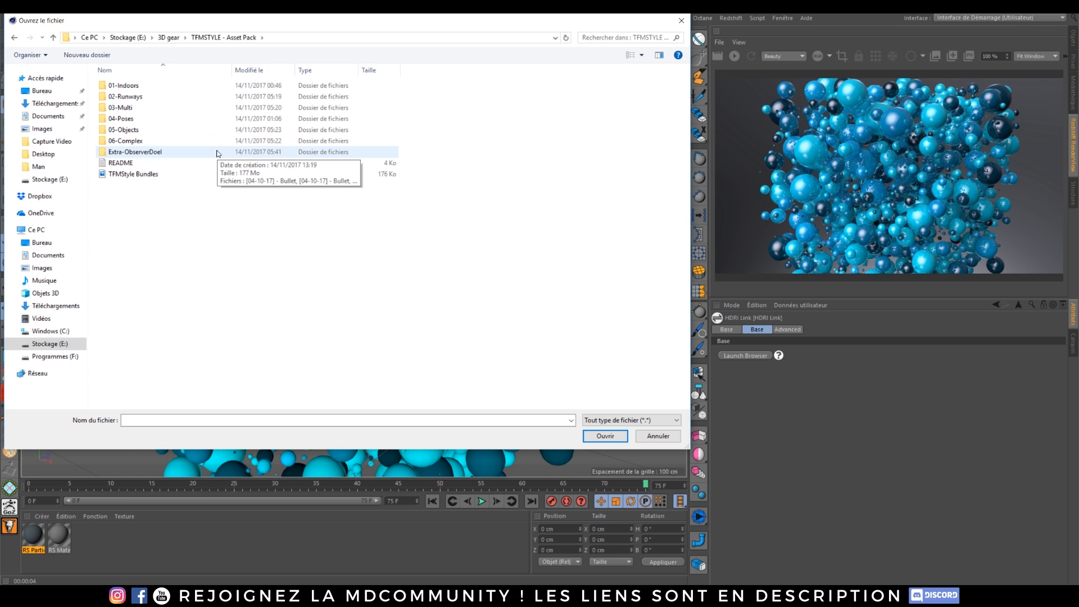
double_click(118, 123)
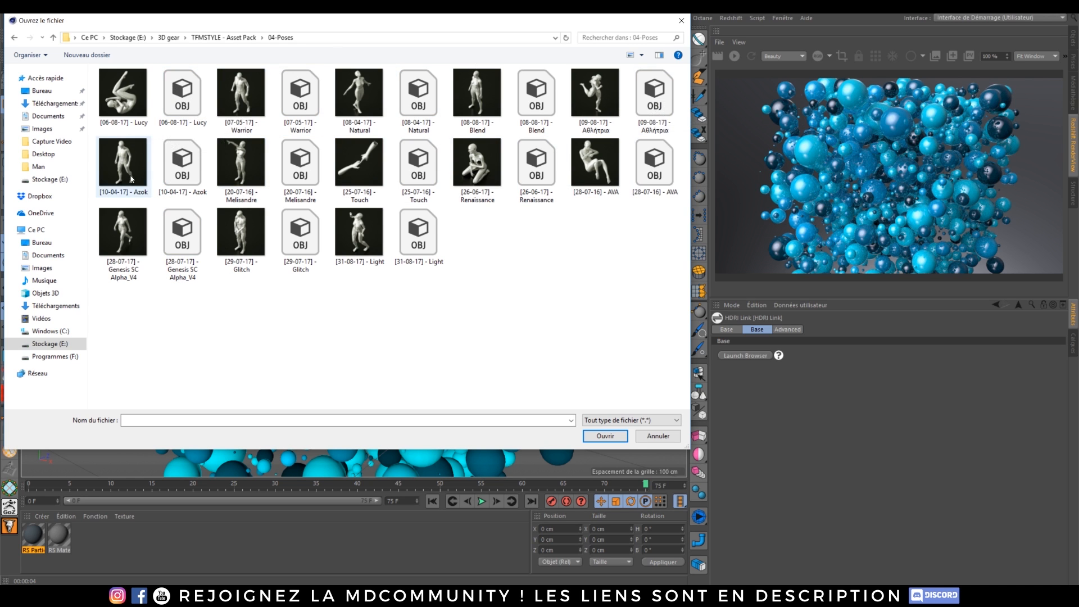
double_click(430, 96)
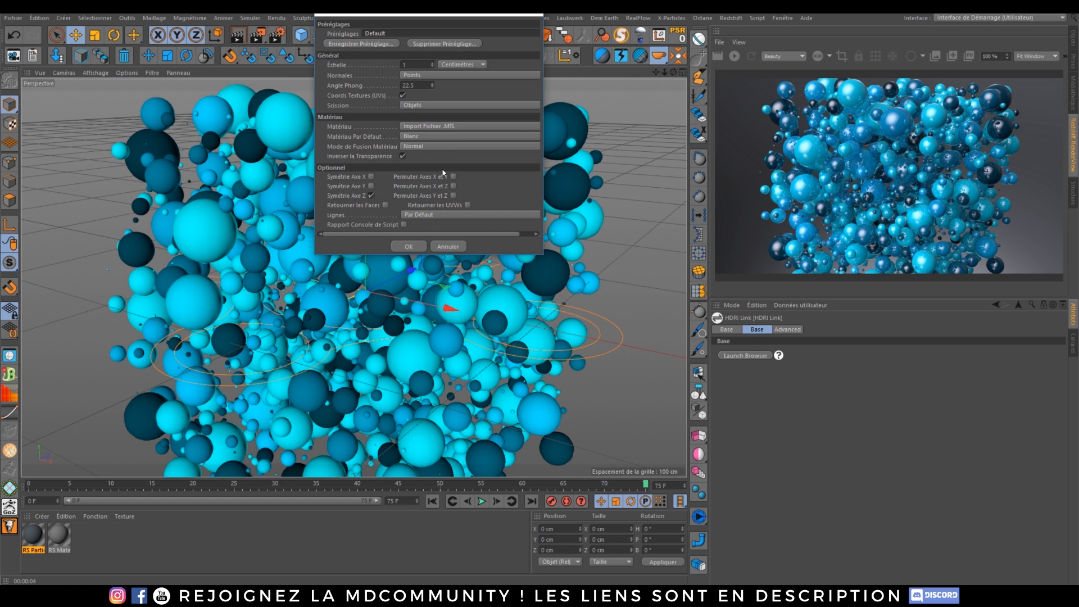
click(409, 248)
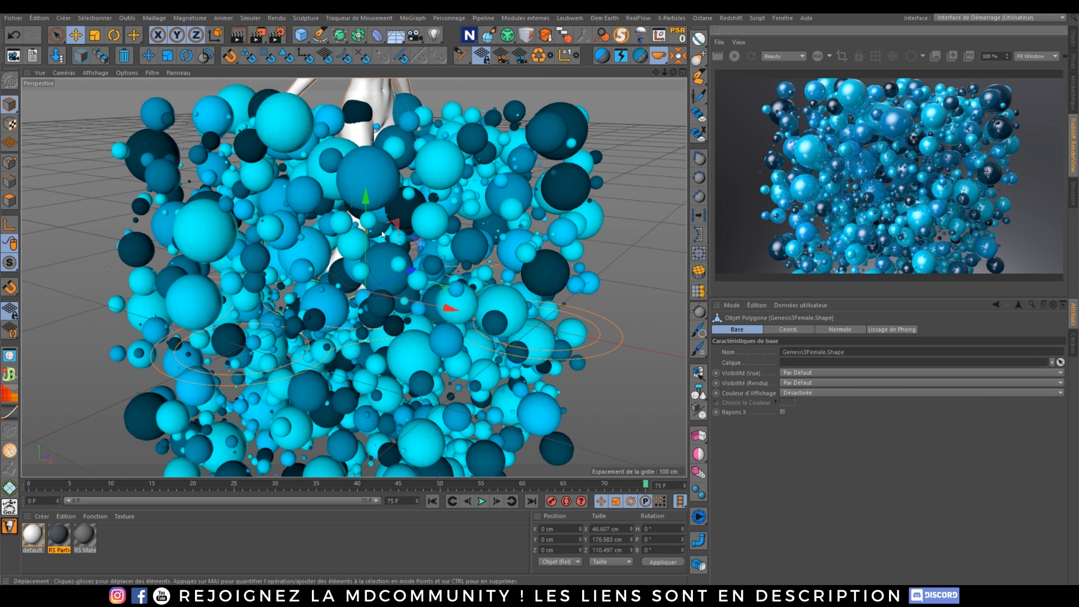
- Delete the default material tag from the imported Genesis3Female.Shape figure
alt+middle_drag(406, 172, 386, 281)
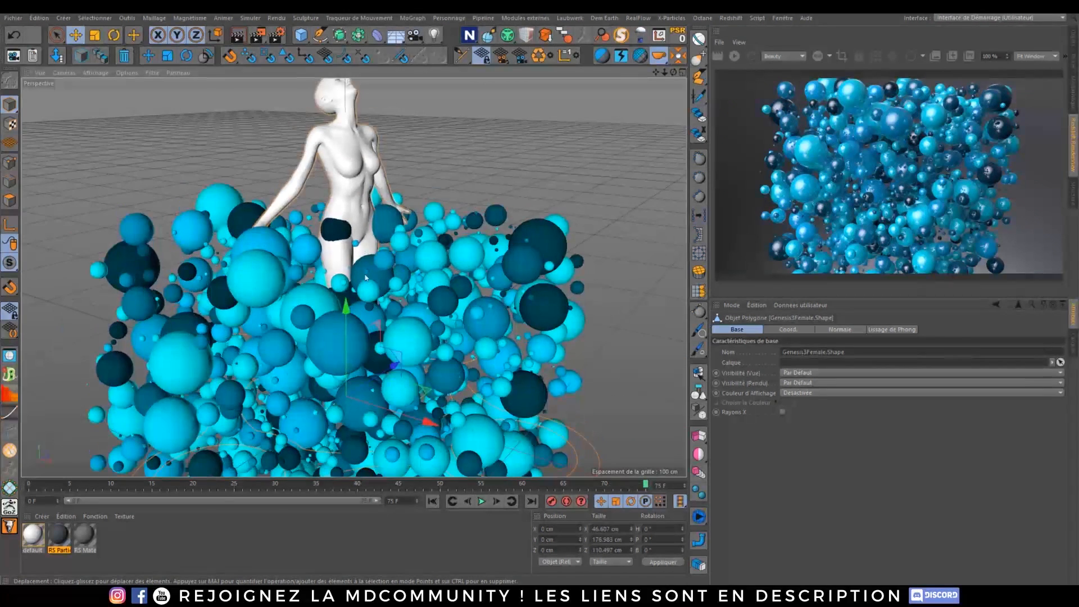
alt+middle_drag(324, 201, 336, 248)
click(1073, 40)
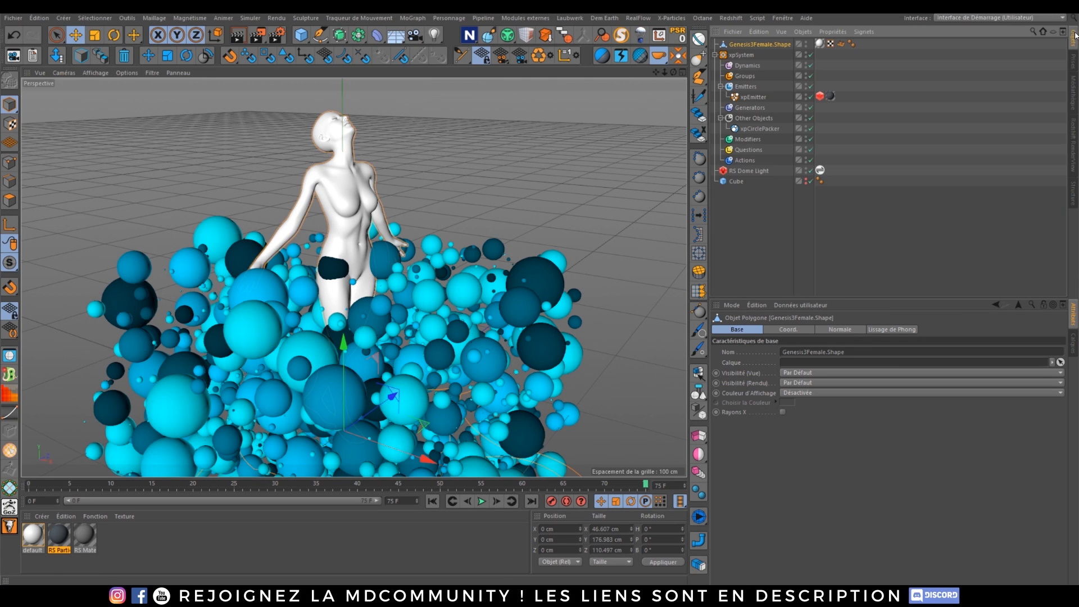
click(818, 47)
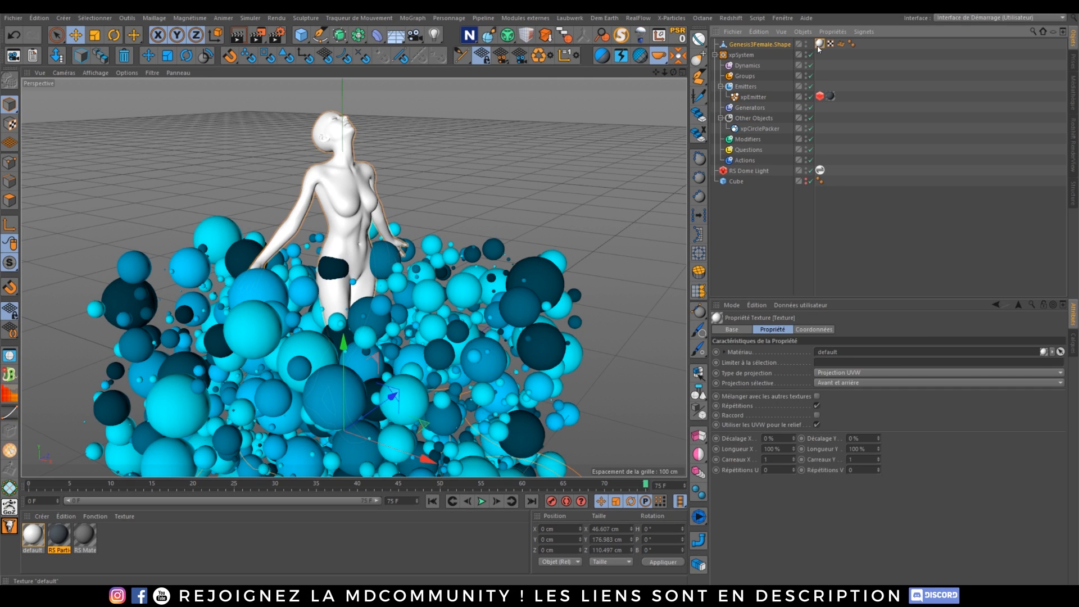
key(Delete)
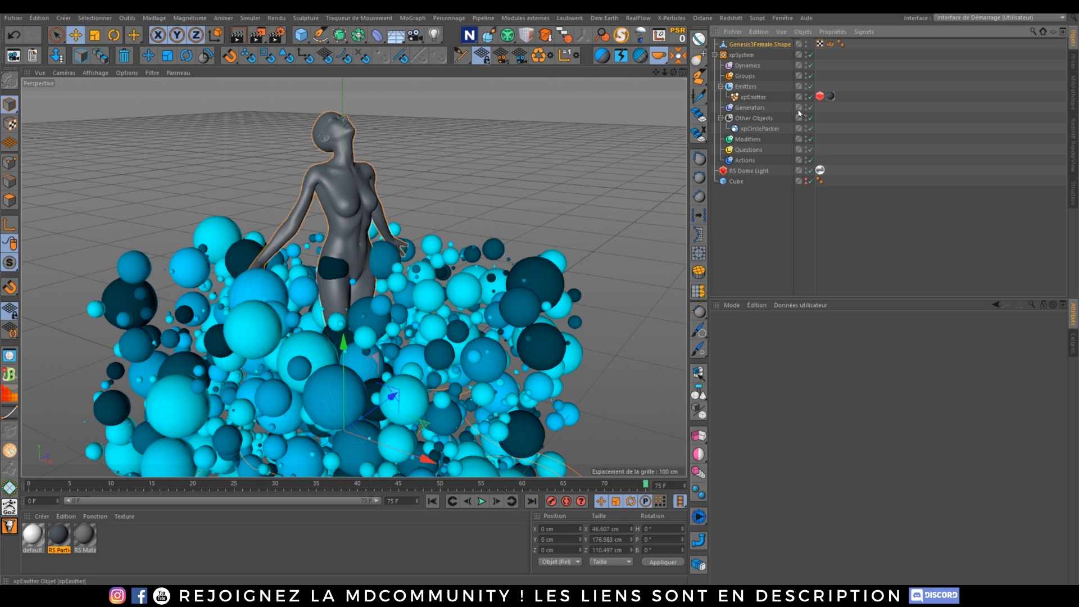
- Assign Genesis3Female.Shape as the xpEmitter's emission object
click(741, 182)
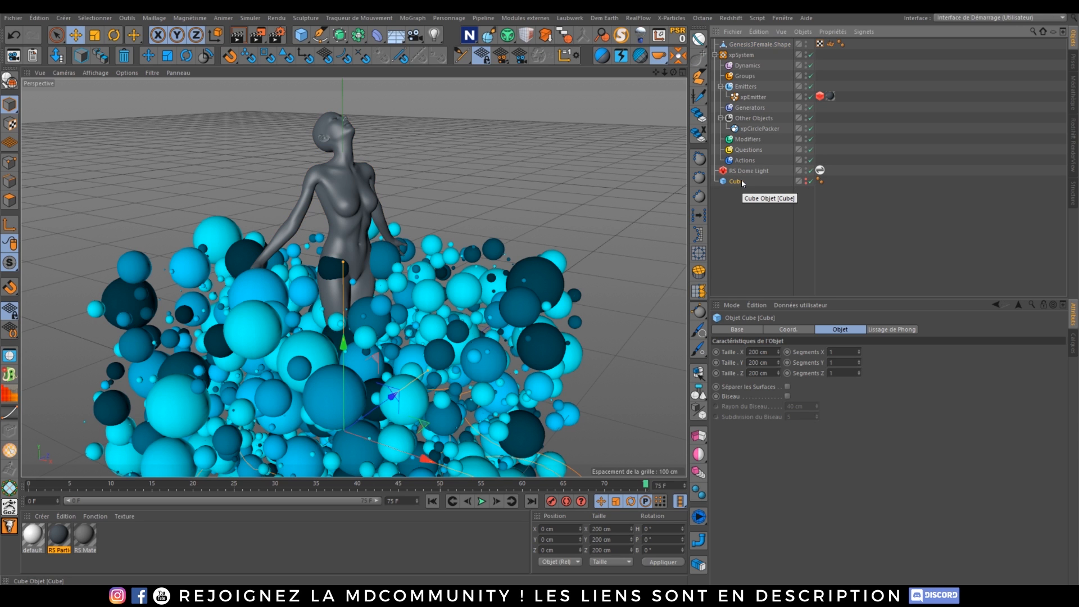
click(753, 96)
click(808, 335)
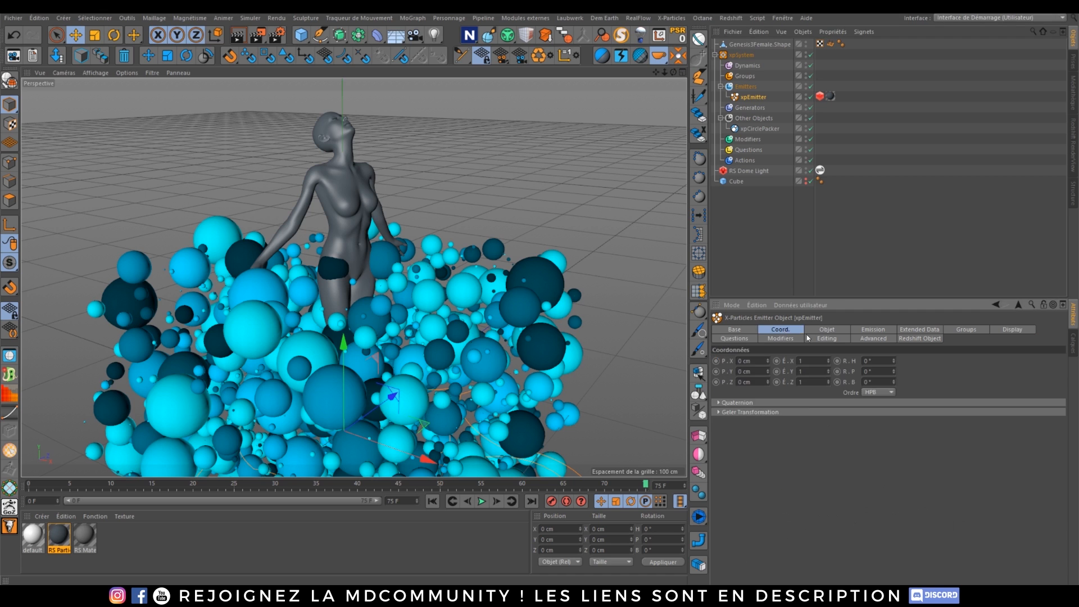
drag(756, 45, 802, 400)
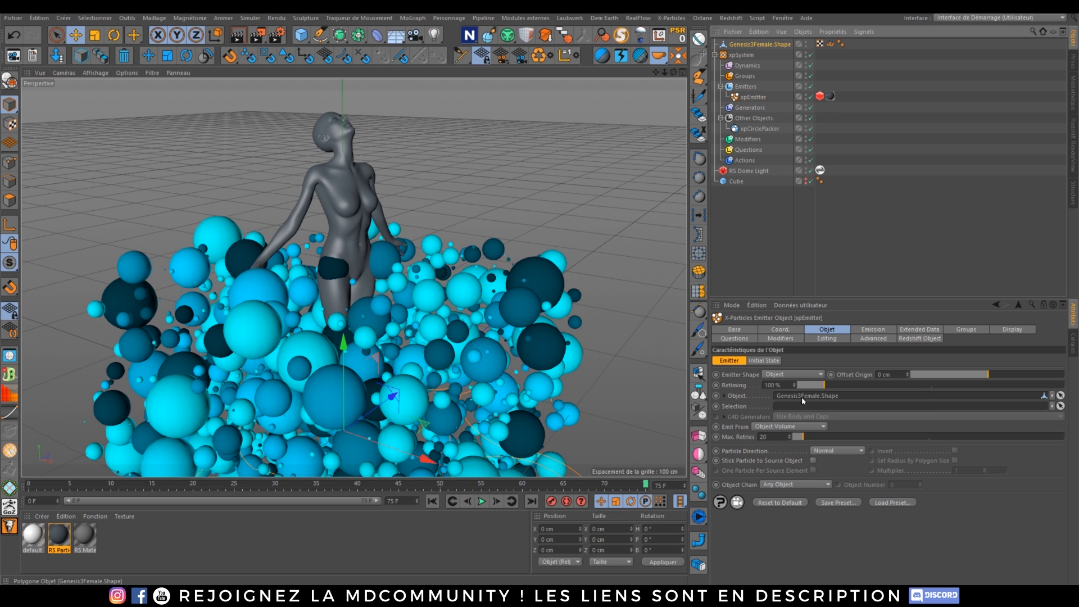
- Delete the Cube and replay the particle simulation from the first frame
click(743, 181)
key(Delete)
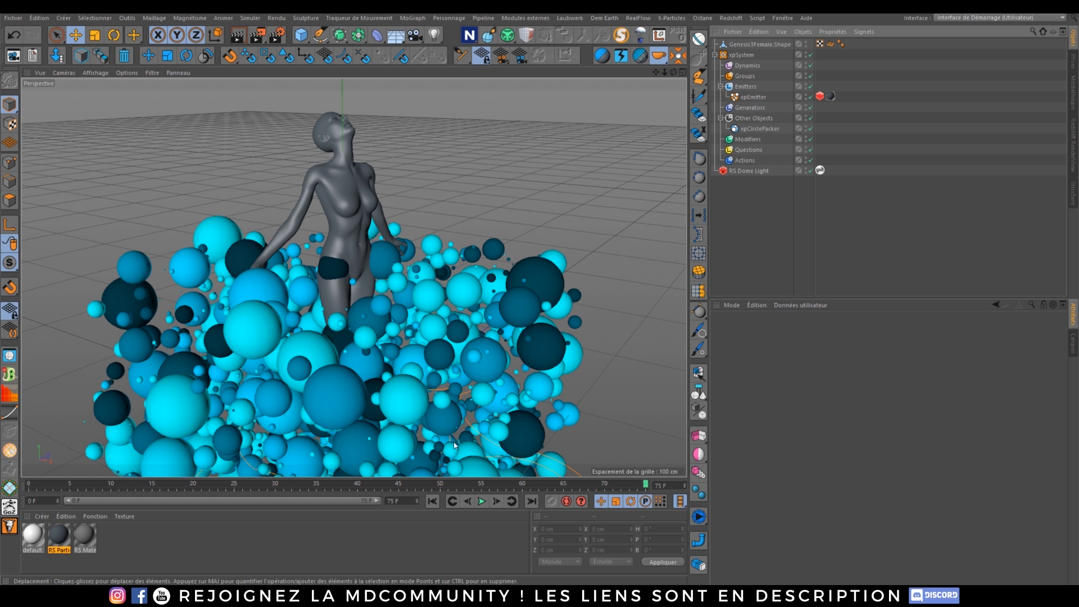
click(432, 501)
click(481, 504)
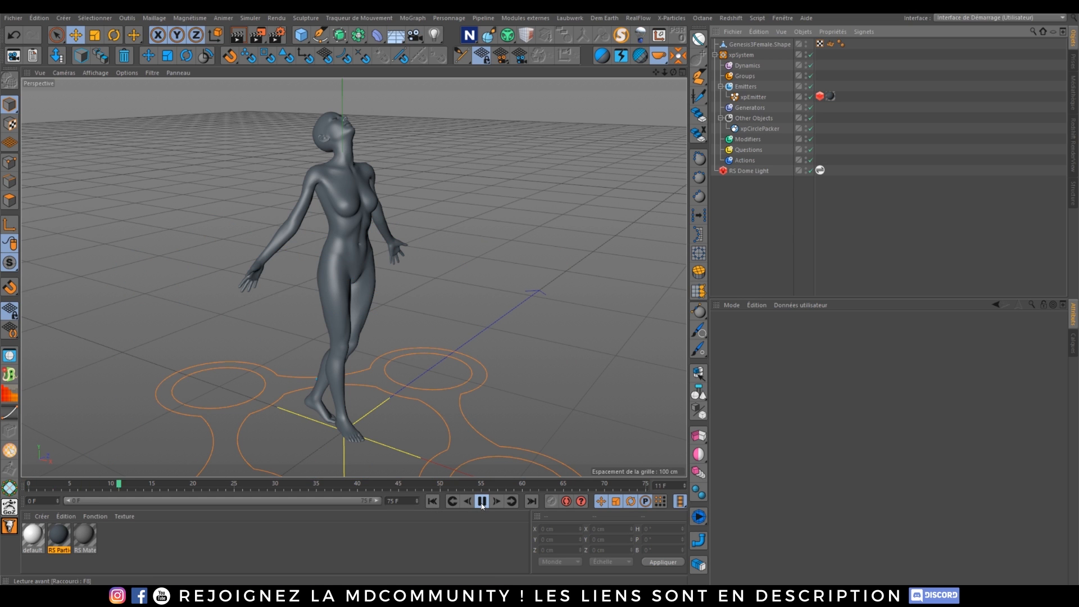
click(481, 505)
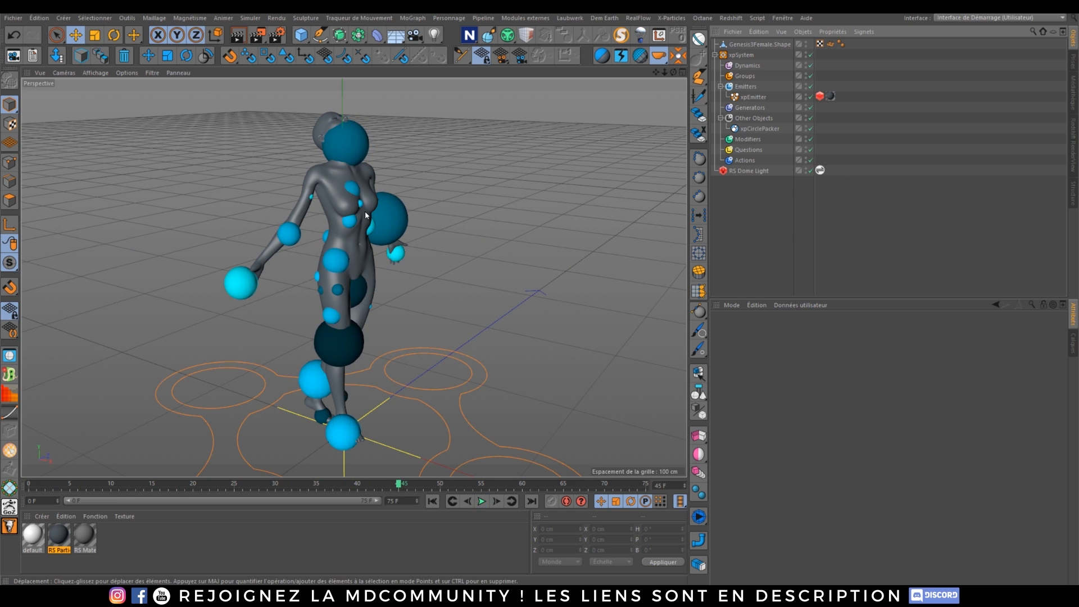
- Hide the Genesis3Female.Shape figure and set the xpCirclePacker's maximum radius to 2 cm and minimum radius to 0.05 cm
alt+drag(364, 212, 298, 187)
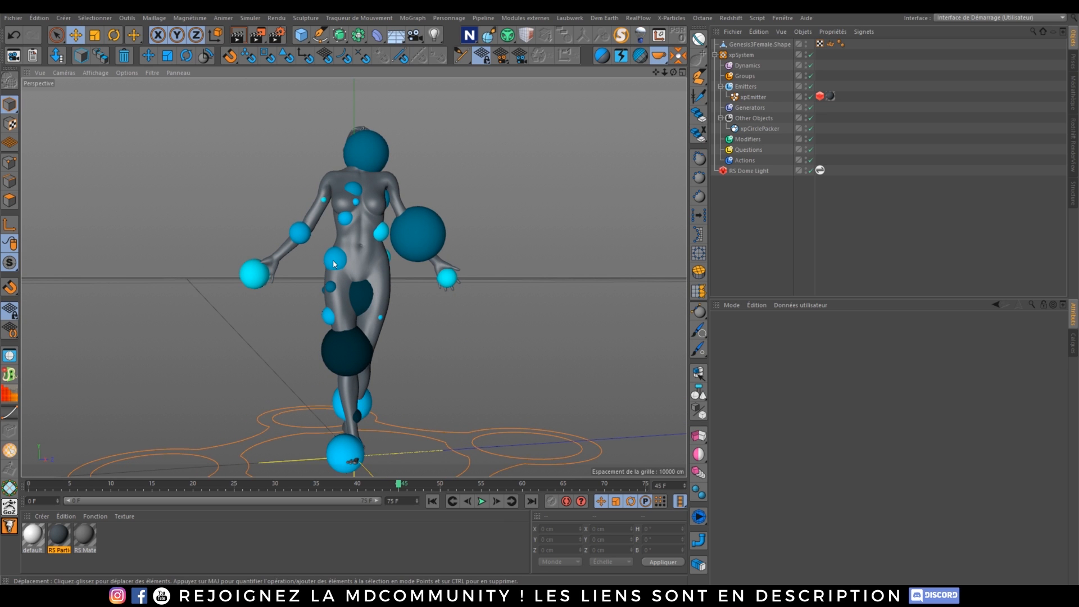
click(806, 44)
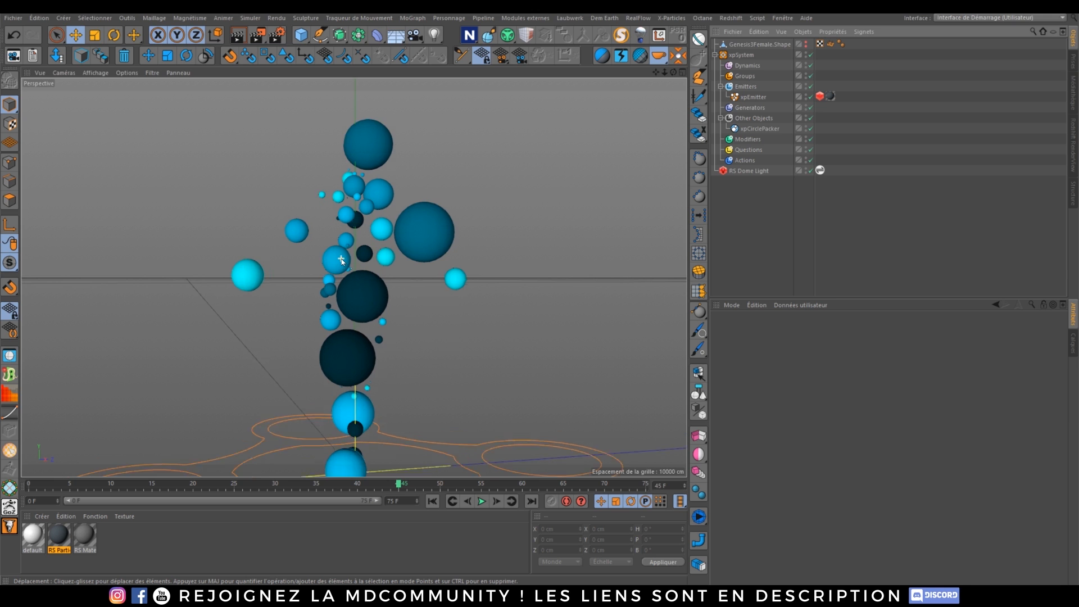
click(760, 128)
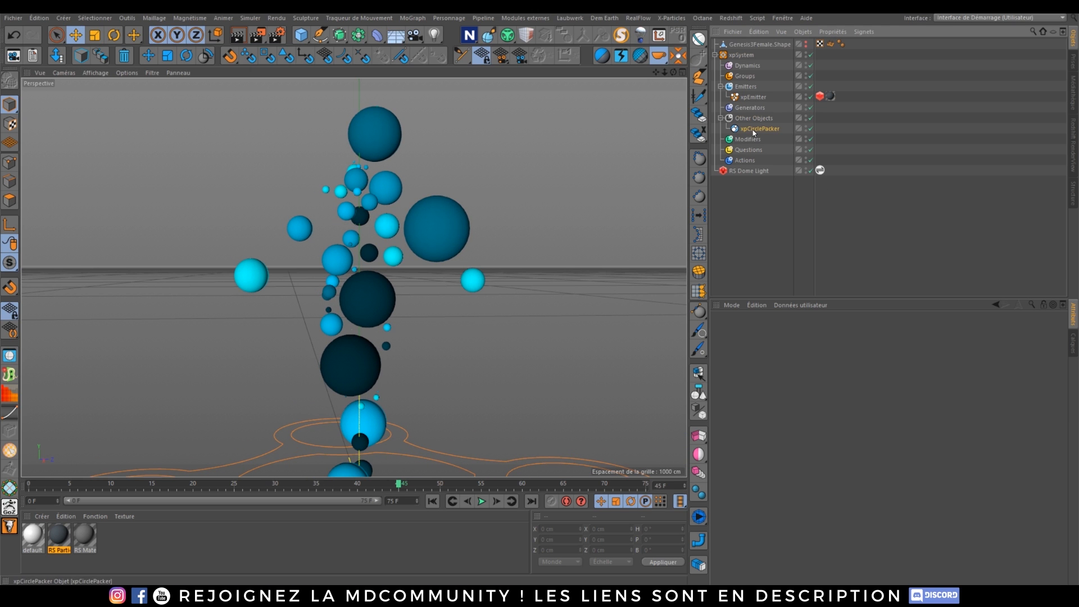
click(723, 351)
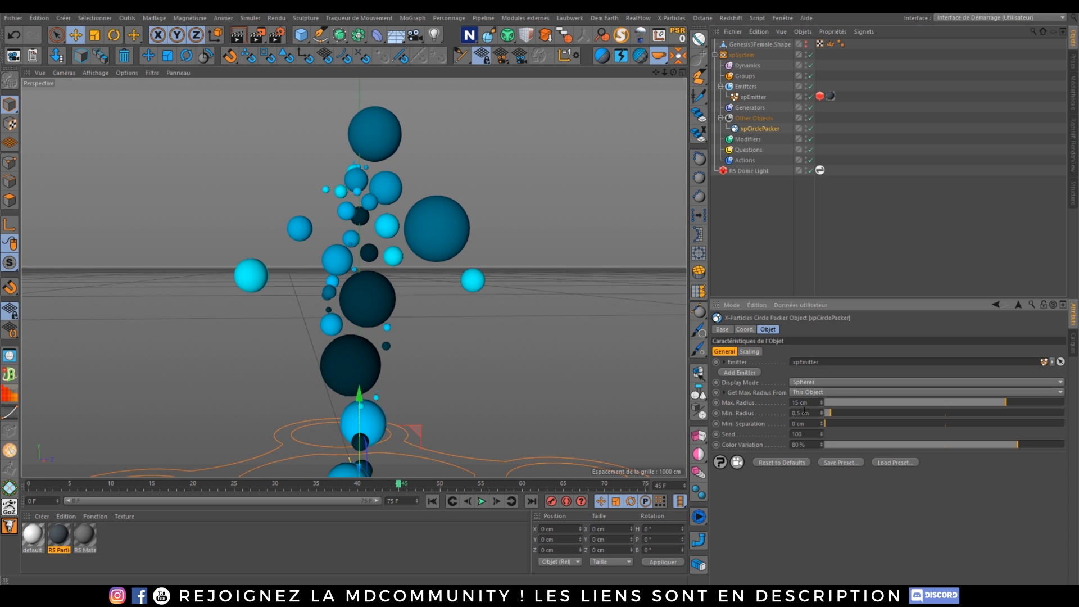
key(BackSpace)
text(.5)
key(Return)
text(0)
key(Return)
text(2)
key(Return)
- Replay the simulation from the first frame to check how the smaller spheres fill the body
click(432, 501)
click(481, 501)
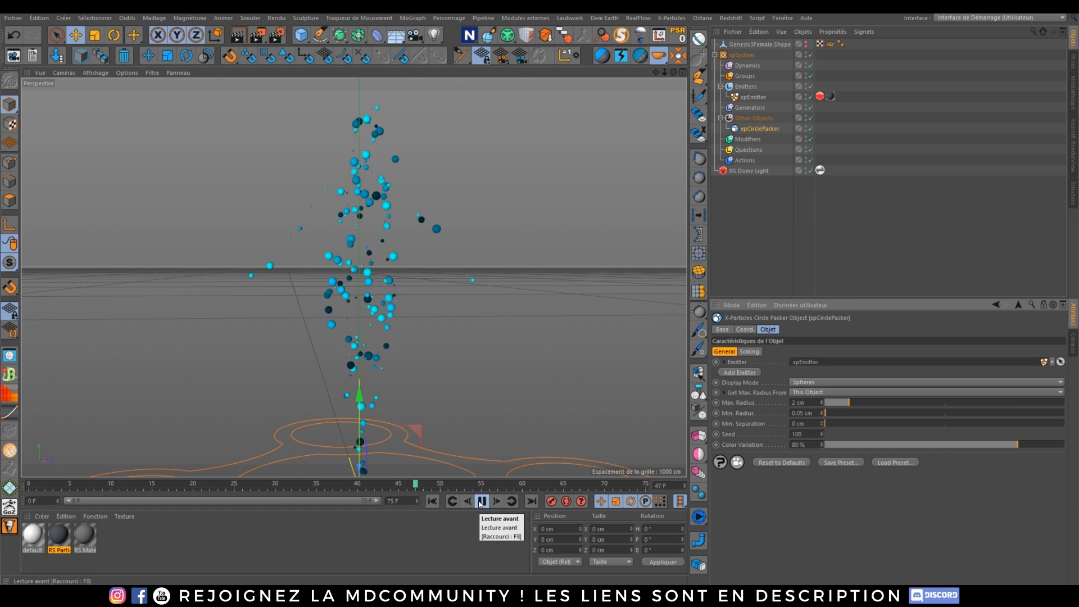
click(481, 501)
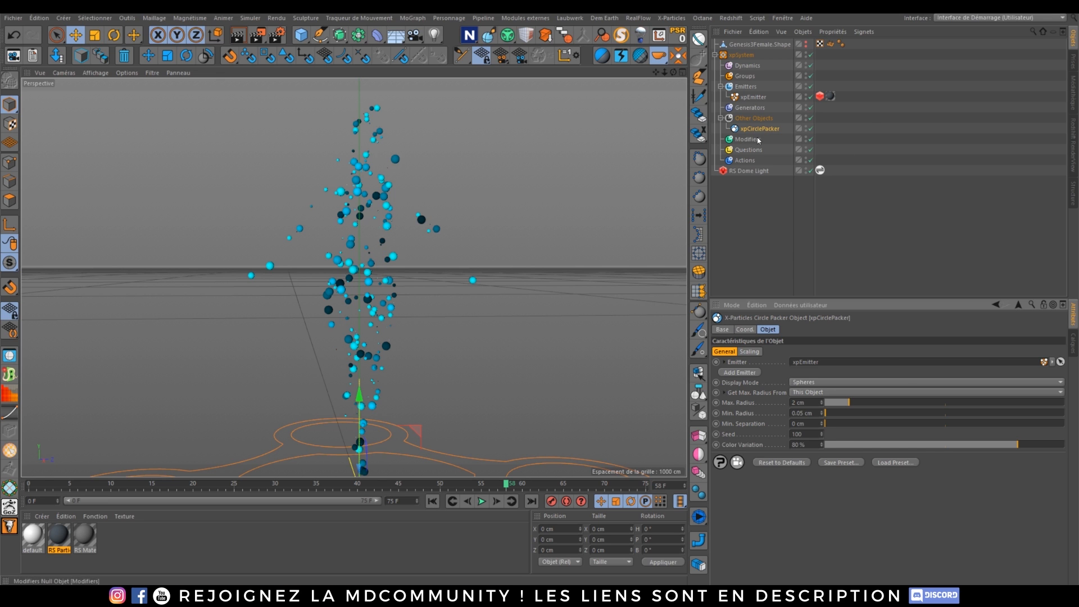
- Set the xpEmitter's birthrate to 10000 and replay the simulation from the first frame
click(754, 97)
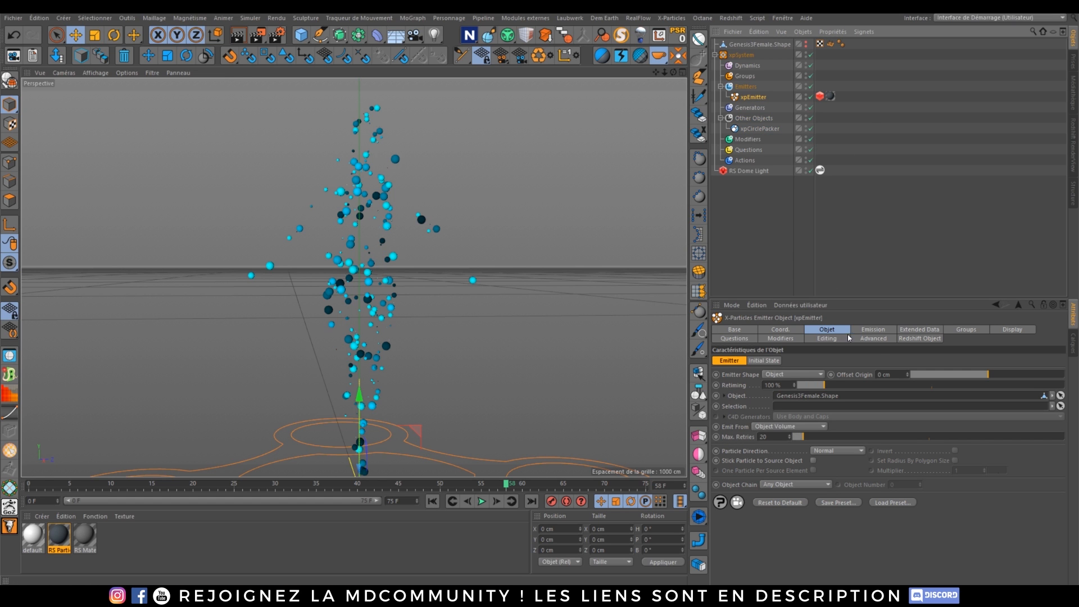
click(866, 330)
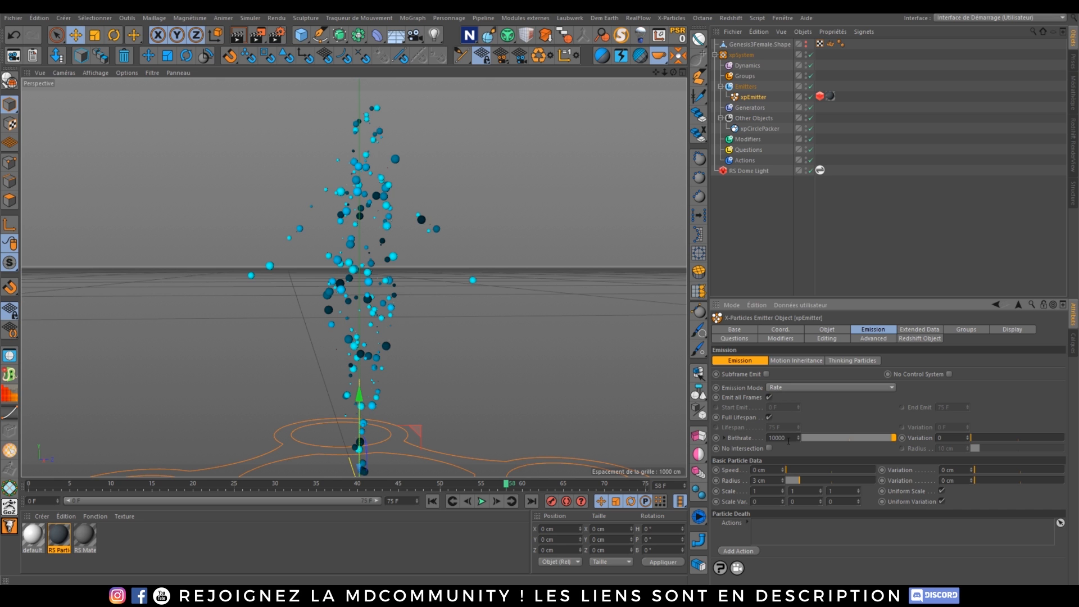
click(432, 500)
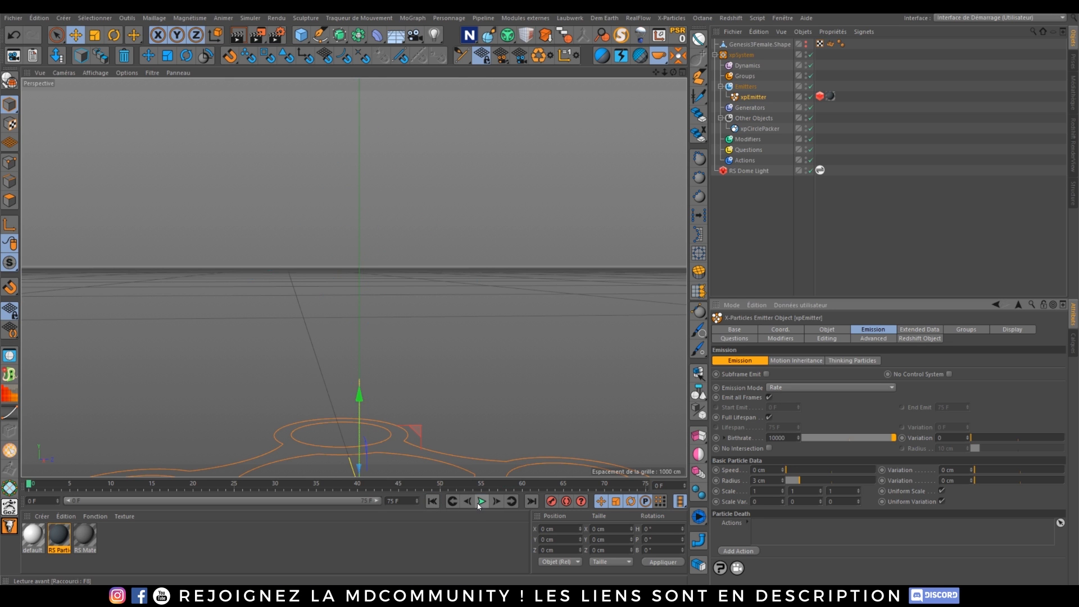
click(478, 502)
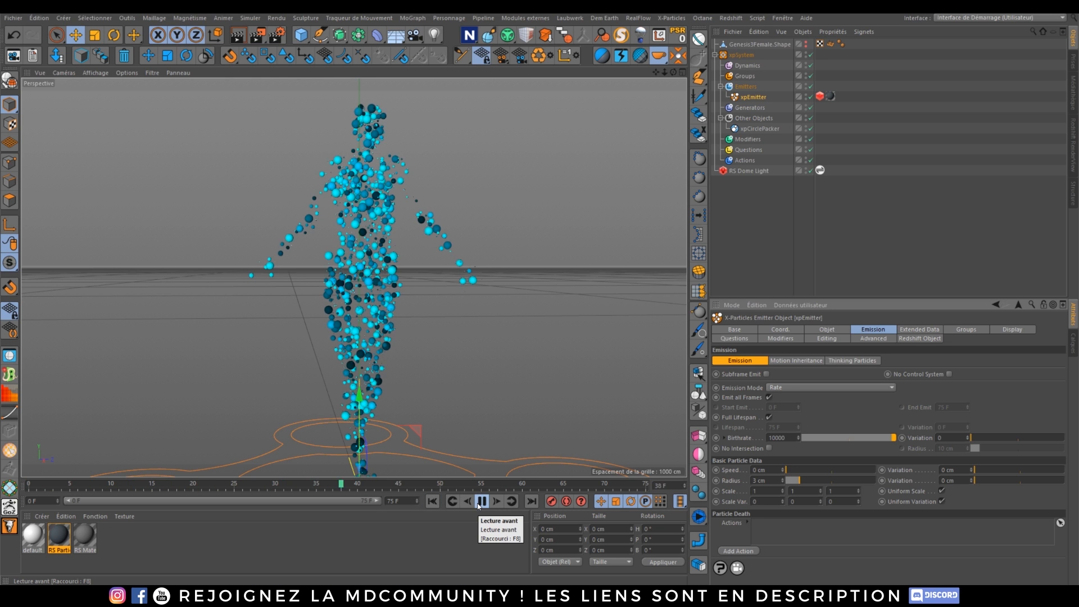
click(479, 502)
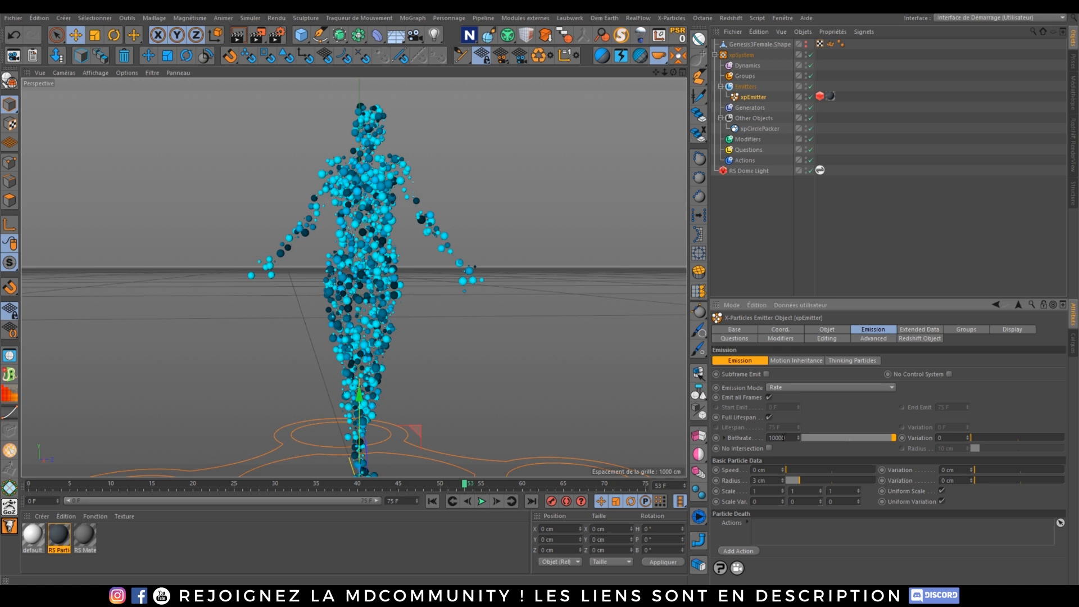
- Try an xpEmitter birthrate of 100000, replay the simulation from the start, and inspect the packed figure
click(432, 501)
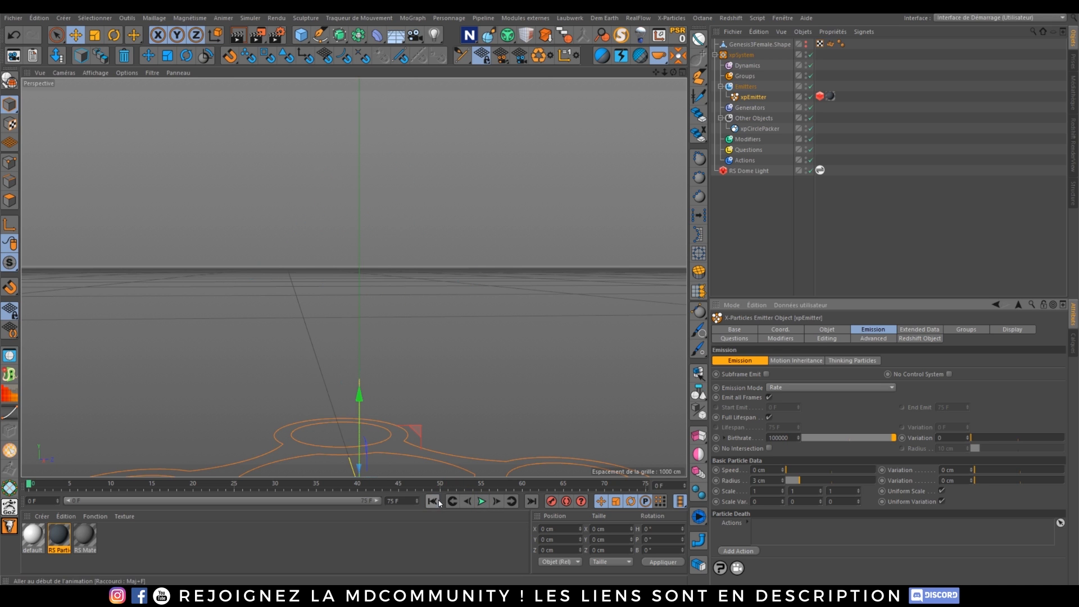
click(482, 500)
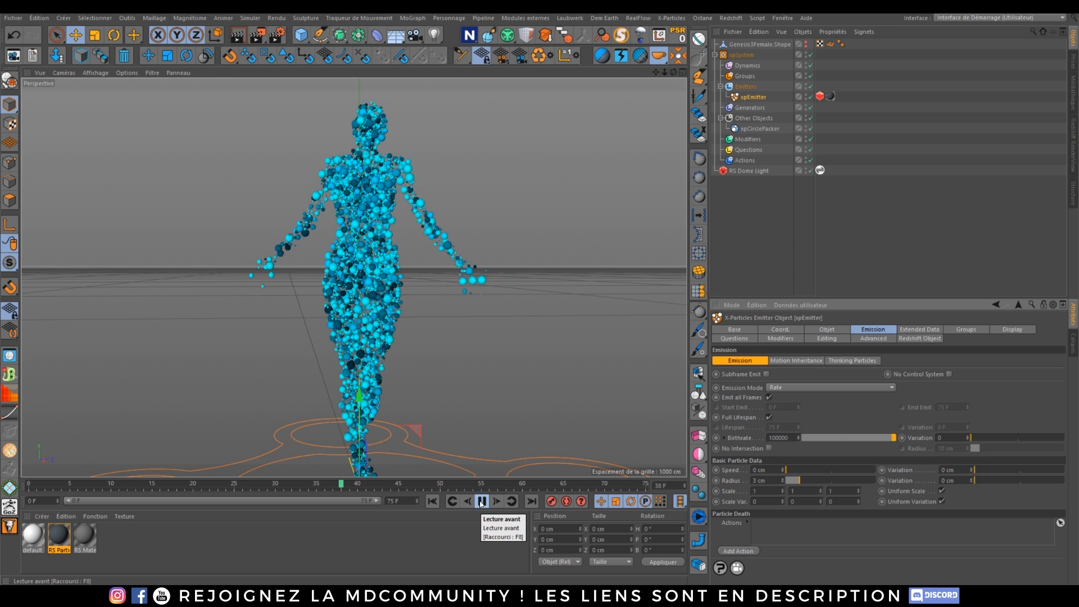
click(481, 502)
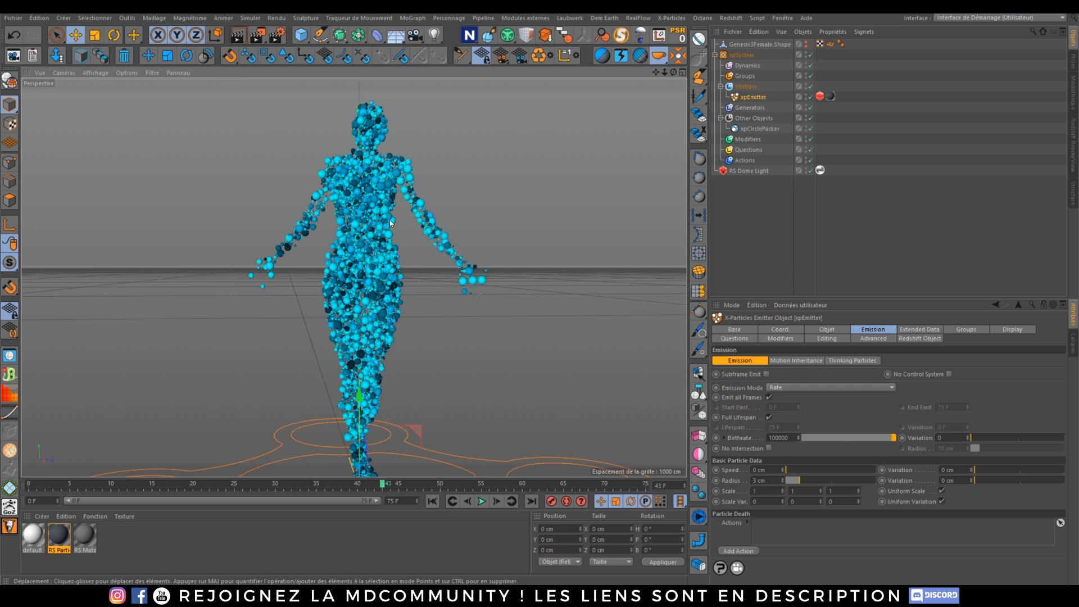
alt+drag(364, 196, 389, 223)
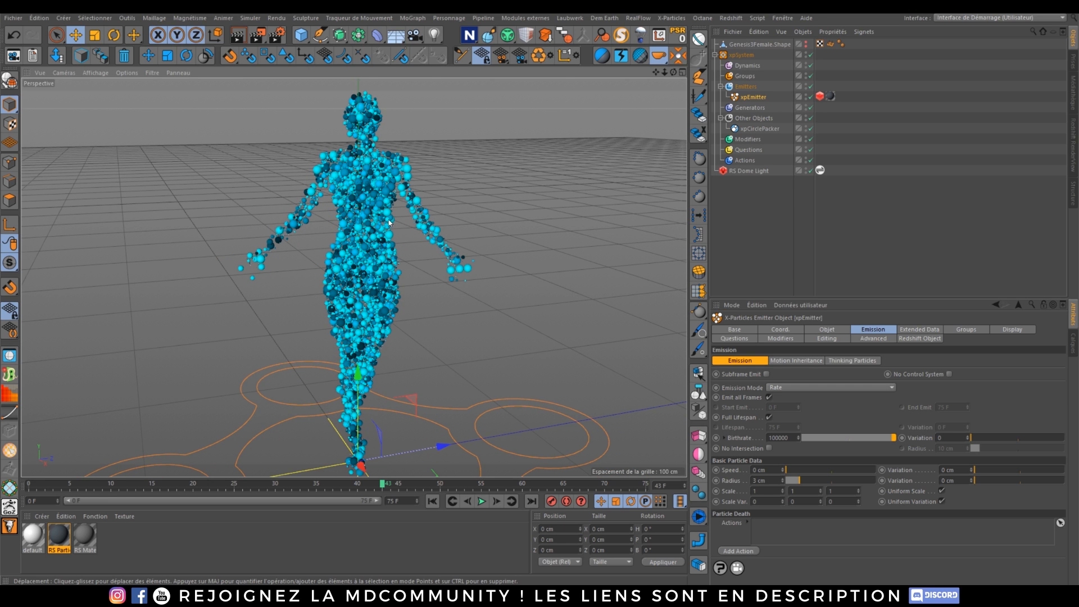
- Return the emitter's birthrate to 10000 and make the Genesis3Female.Shape figure visible at the first frame
click(792, 440)
key(BackSpace)
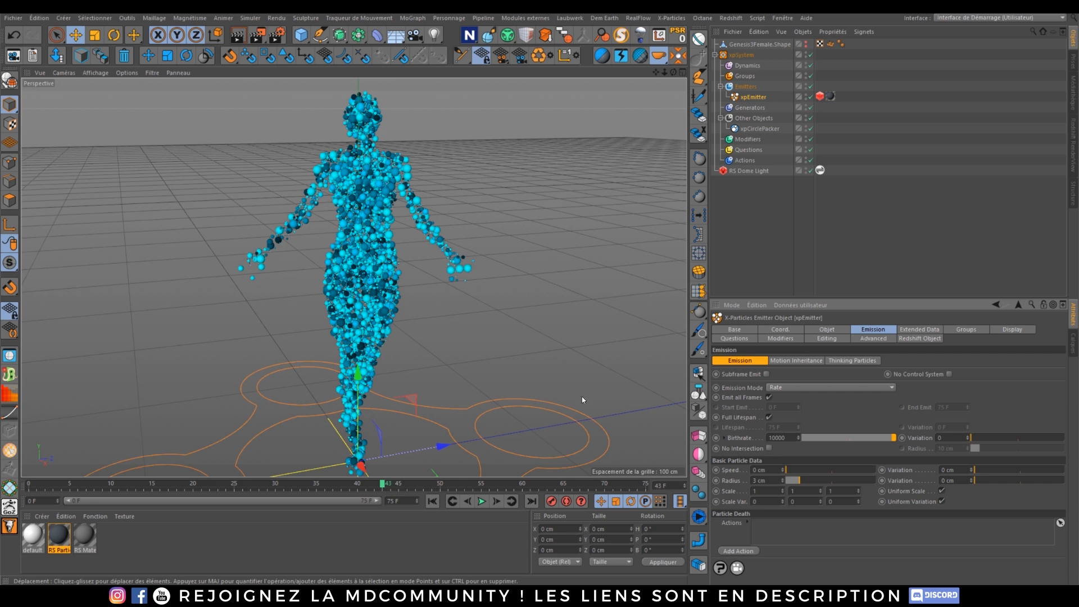
click(437, 500)
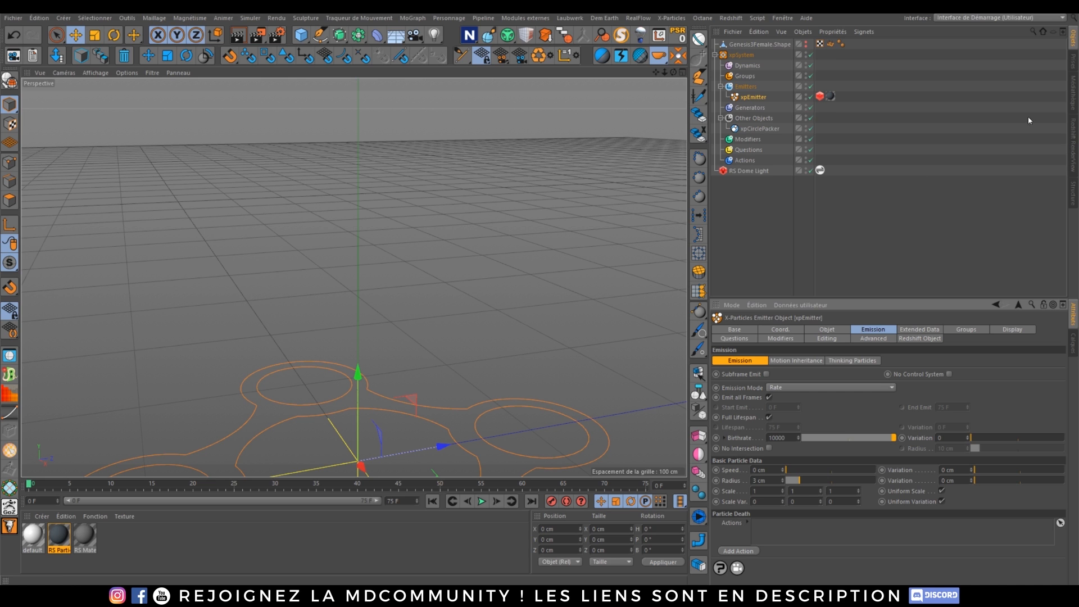
click(806, 43)
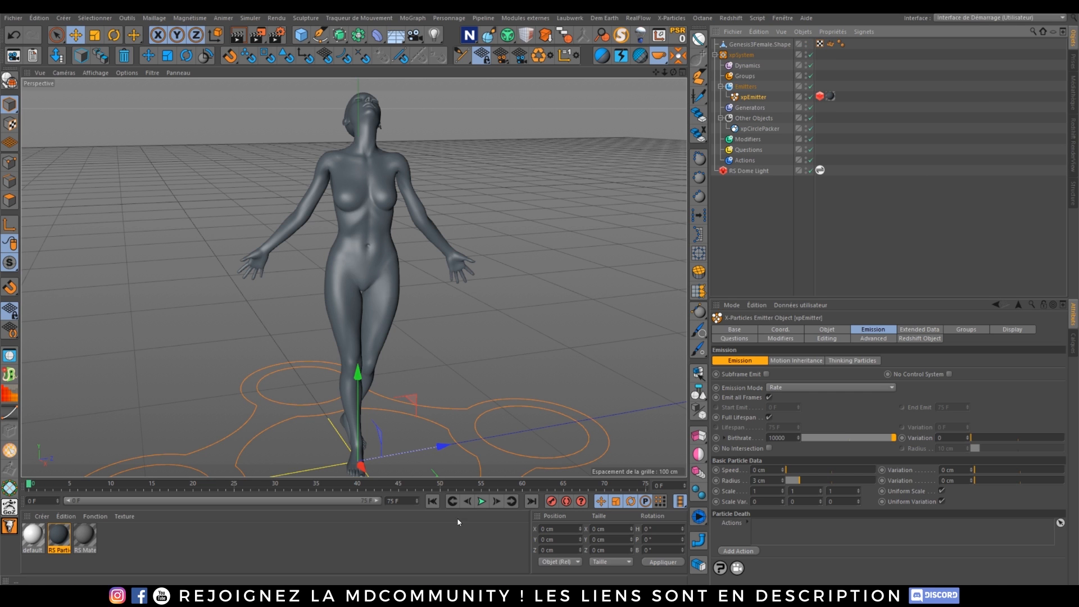
- Create a new Redshift Material and delete the material named default
click(1072, 145)
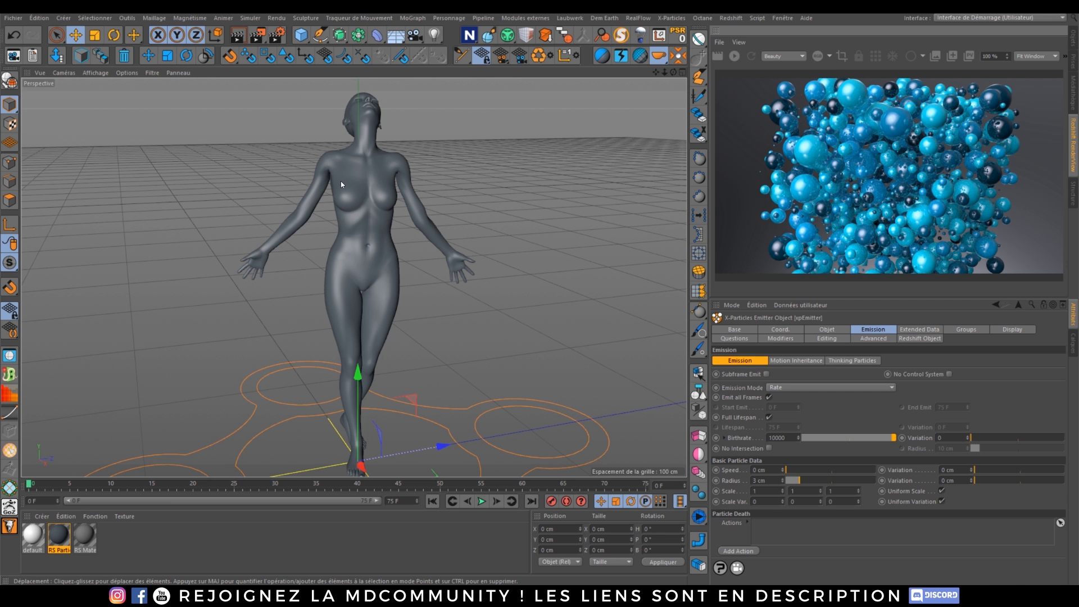
click(42, 516)
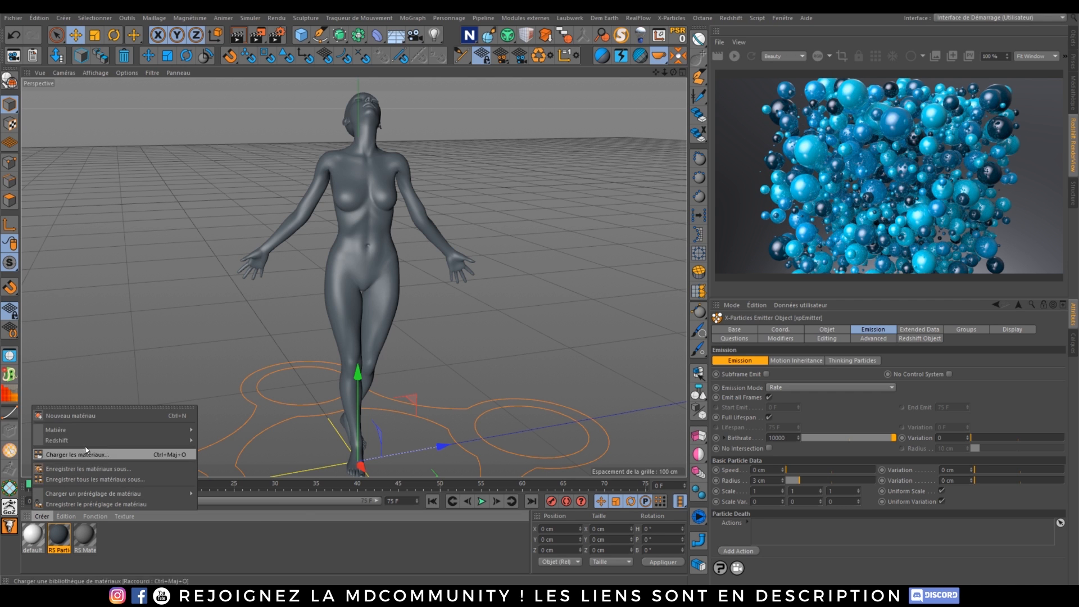
mouse_move(190, 434)
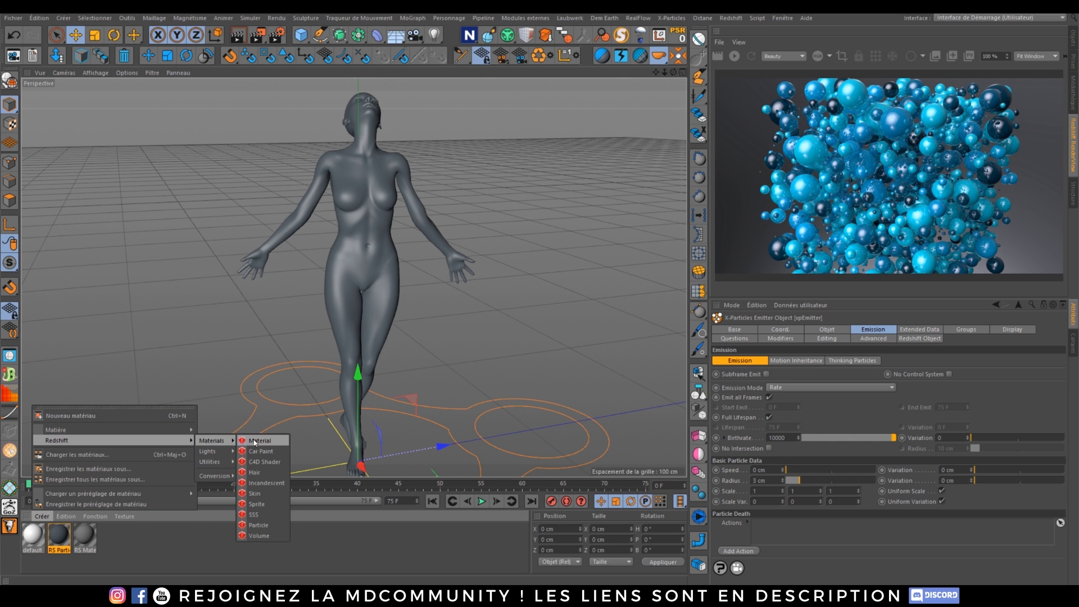
click(254, 440)
click(59, 537)
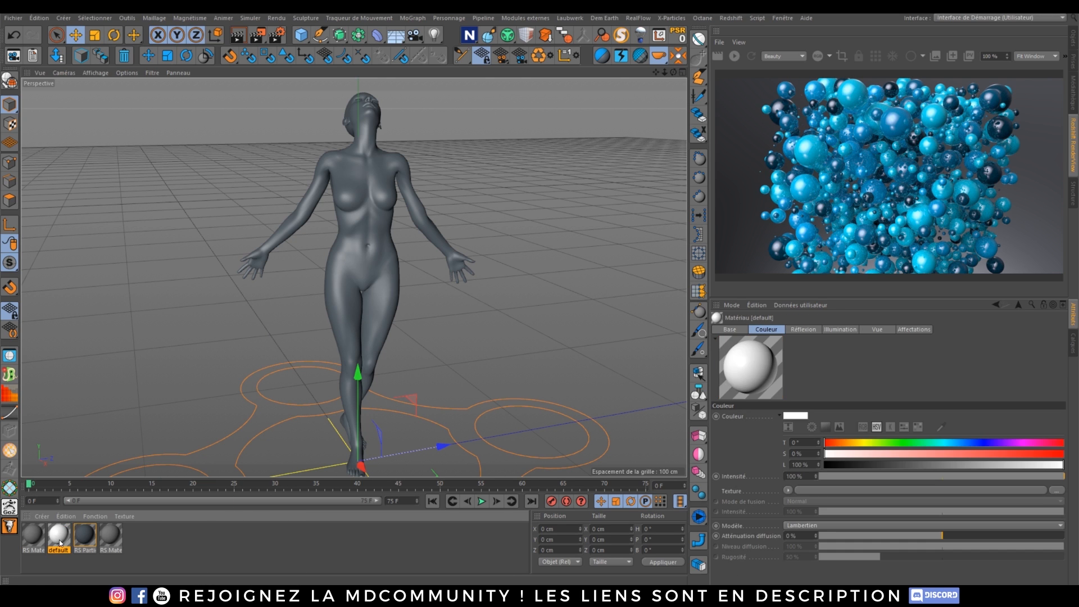
key(Delete)
- Apply the new Redshift material to the female figure and start the live render
drag(34, 537, 369, 214)
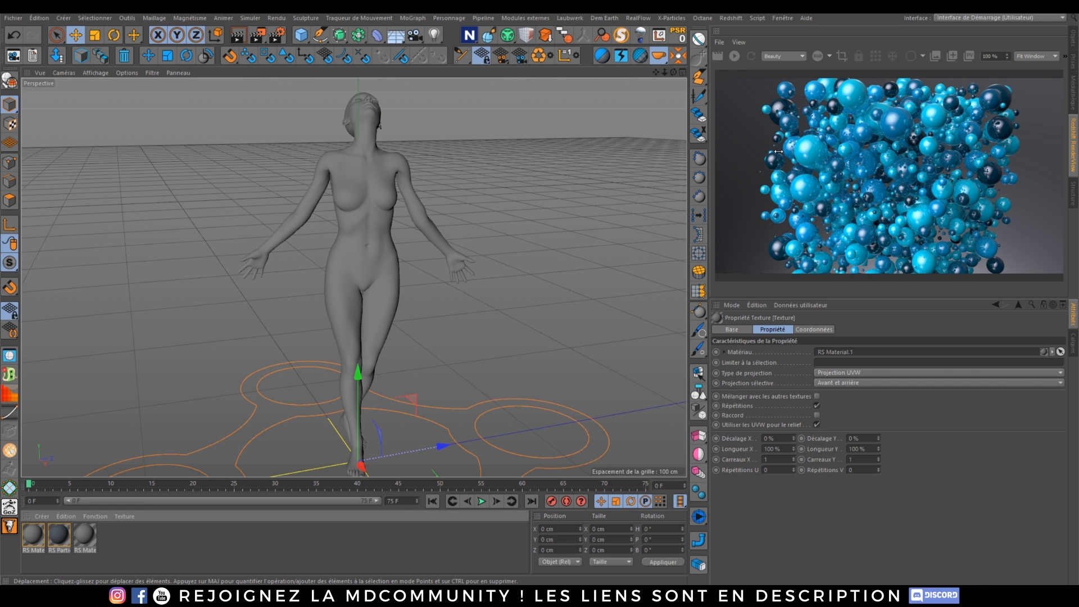
click(734, 55)
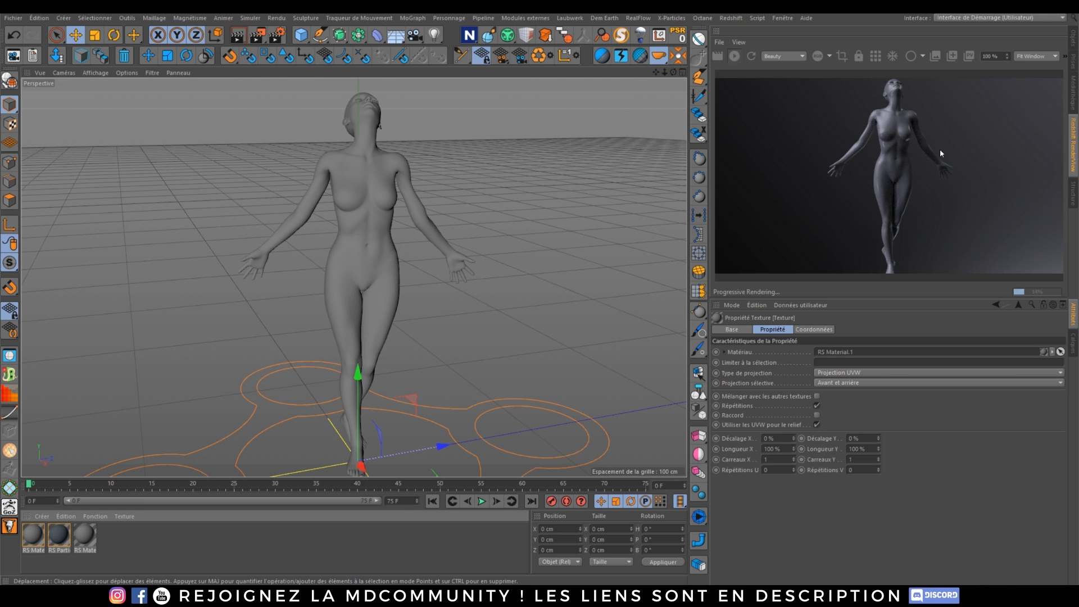
- Set the base properties preset of the figure's Redshift material to Water
double_click(33, 535)
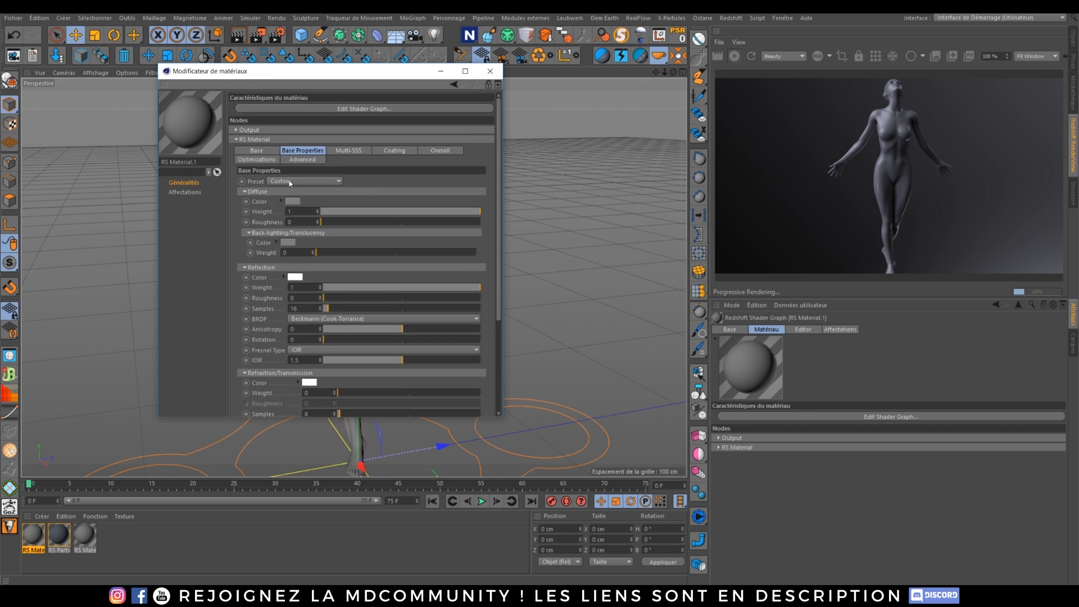
click(289, 180)
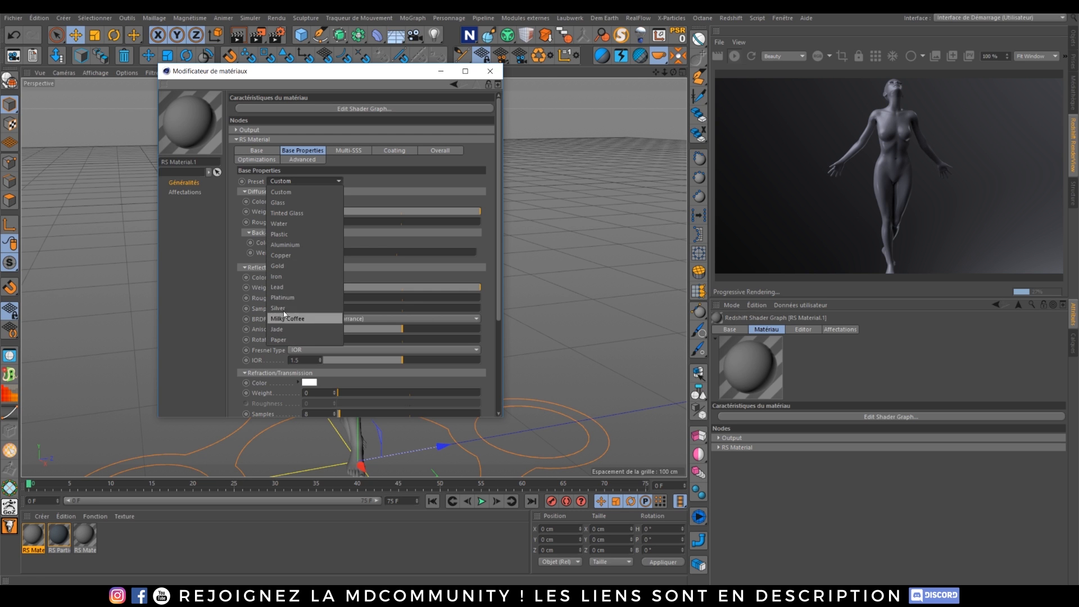
click(281, 223)
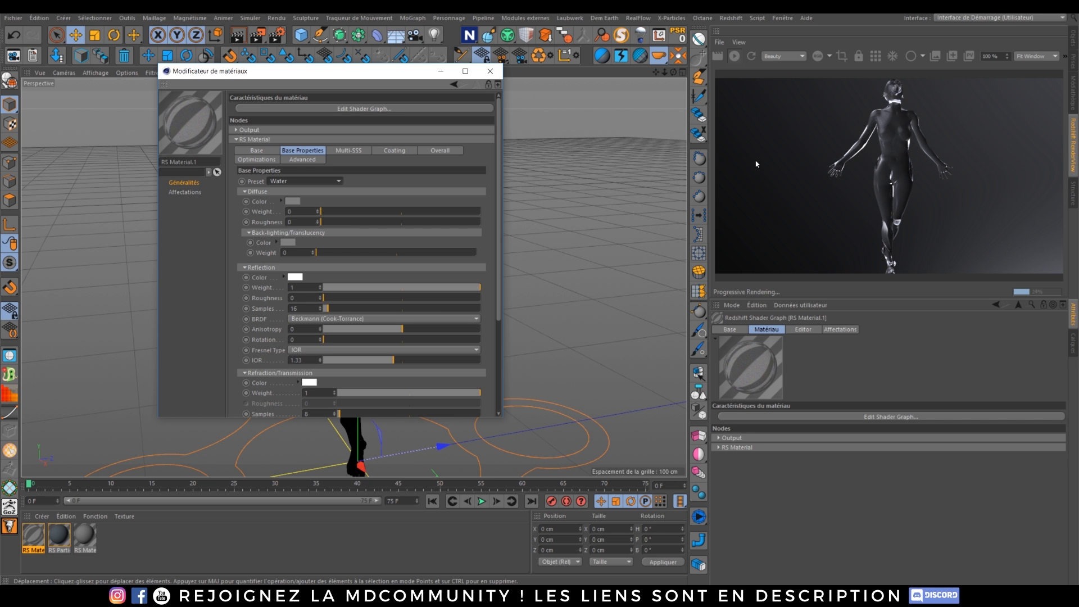
- Tint the material's refraction color pale pink with a hue of 0° and 9% saturation
drag(498, 187, 492, 295)
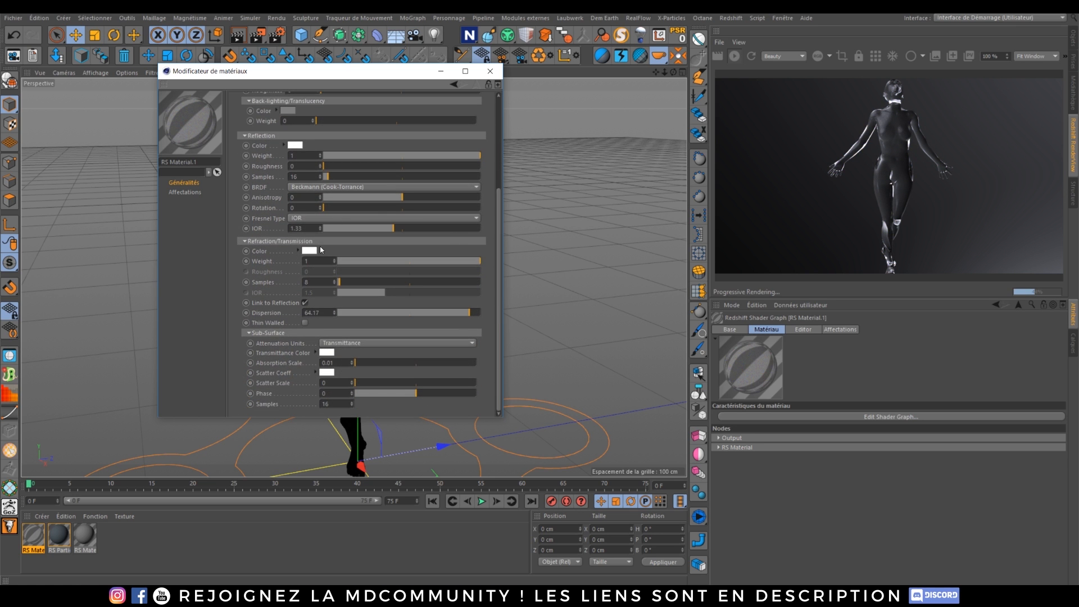
click(310, 250)
click(278, 261)
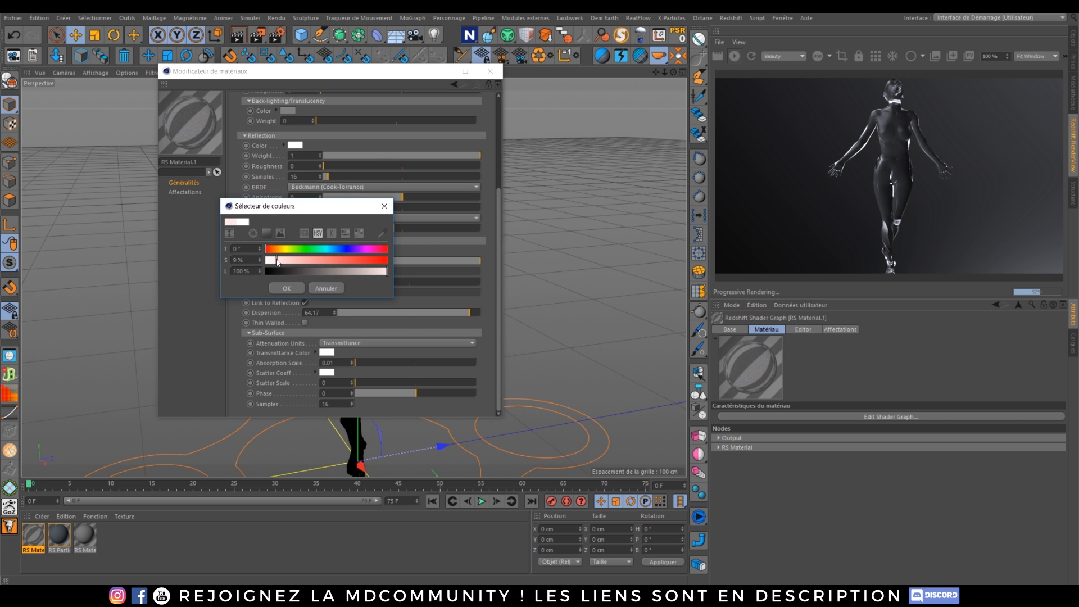
click(287, 288)
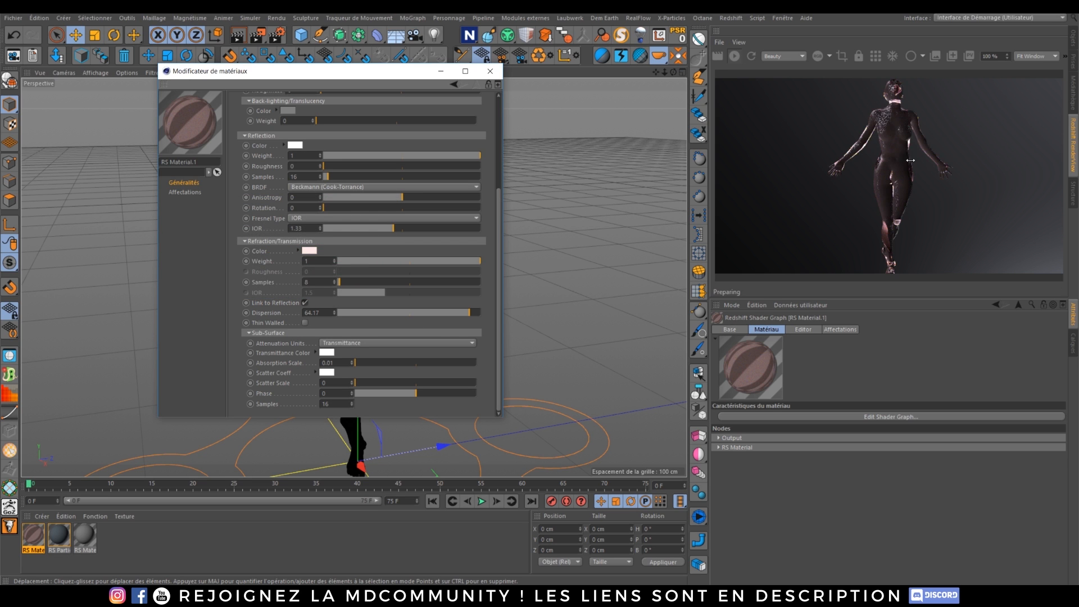
- Set the xpEmitter's particle display color to orange-red with a hue of 16° and 100% saturation
click(1073, 38)
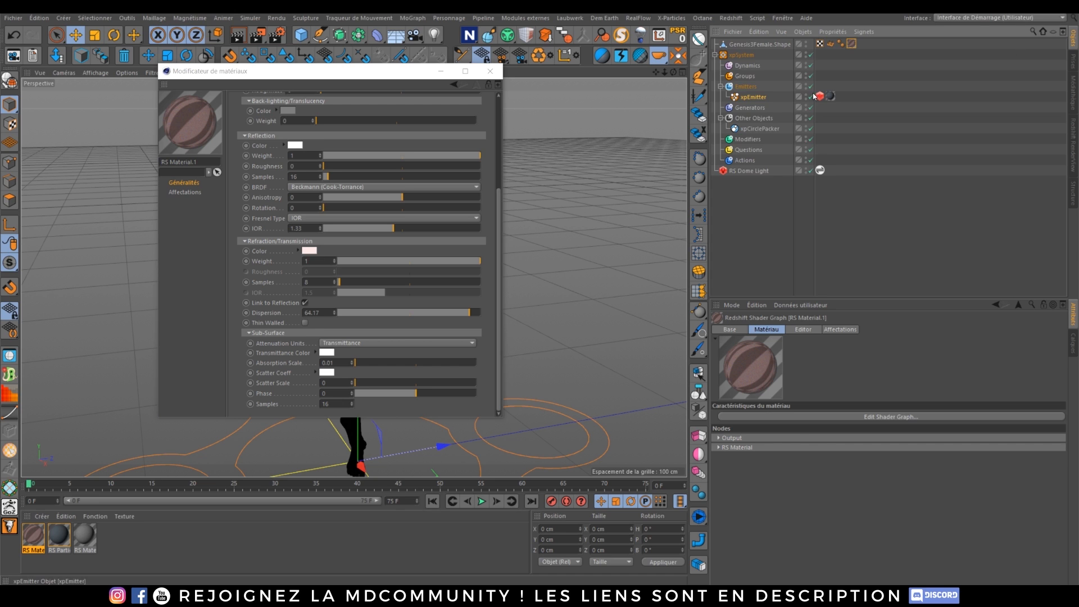
click(750, 97)
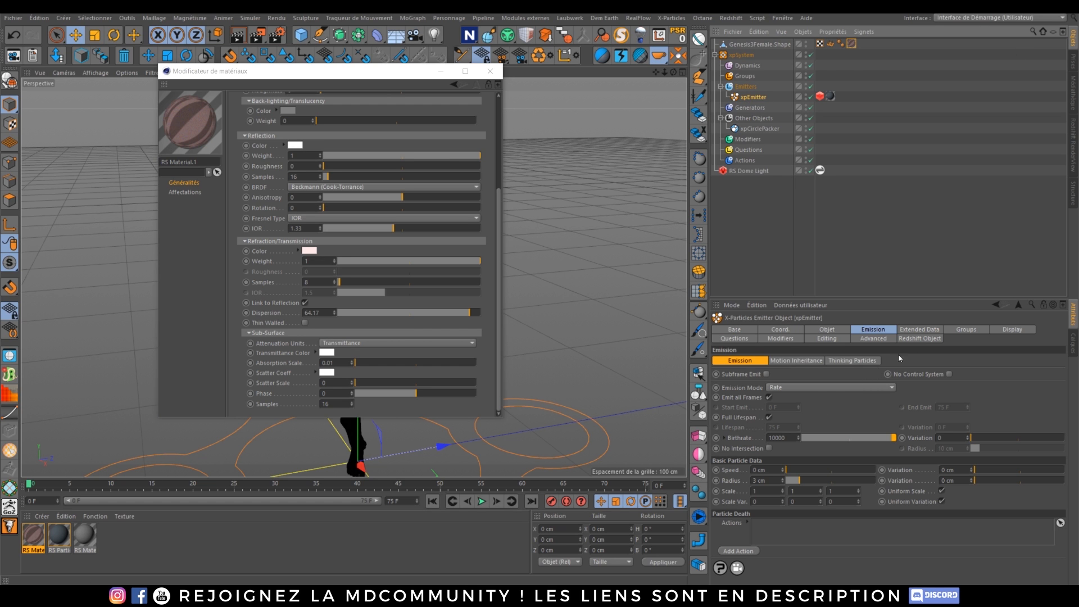
click(824, 339)
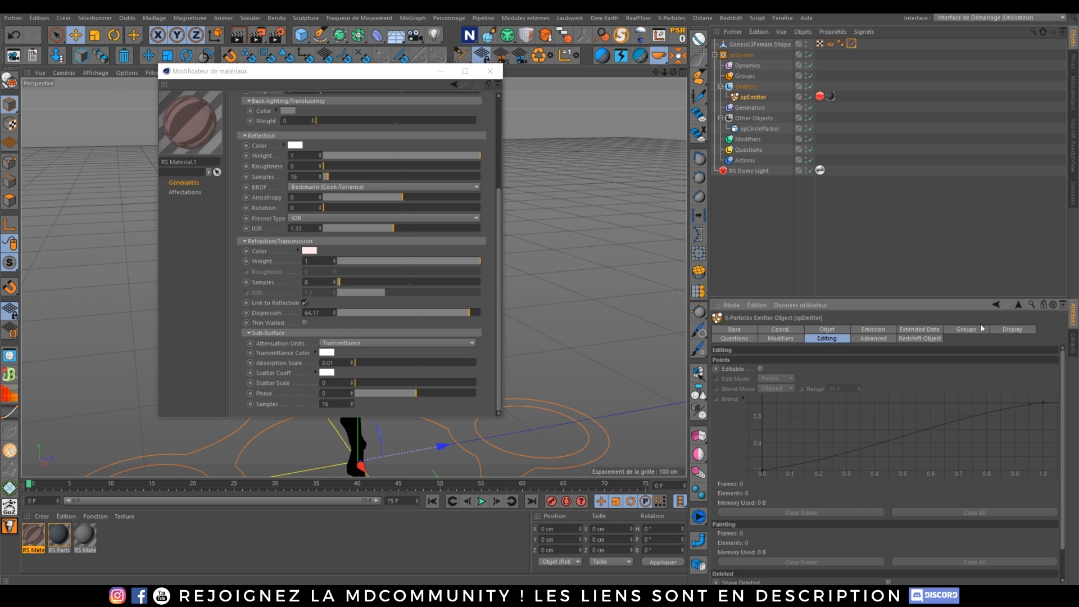
click(1005, 329)
click(791, 484)
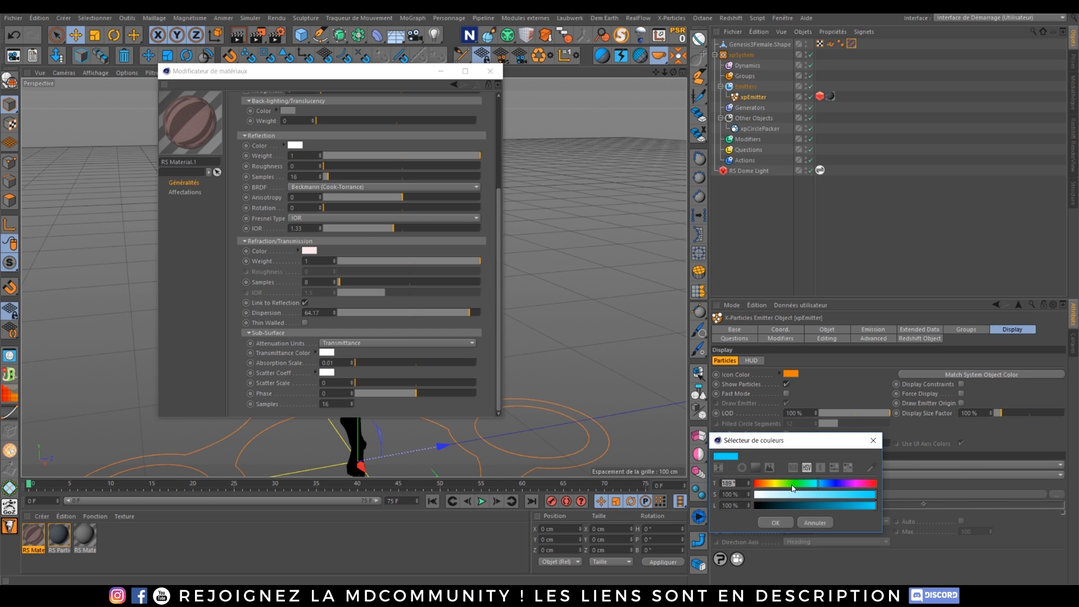
drag(792, 484, 760, 491)
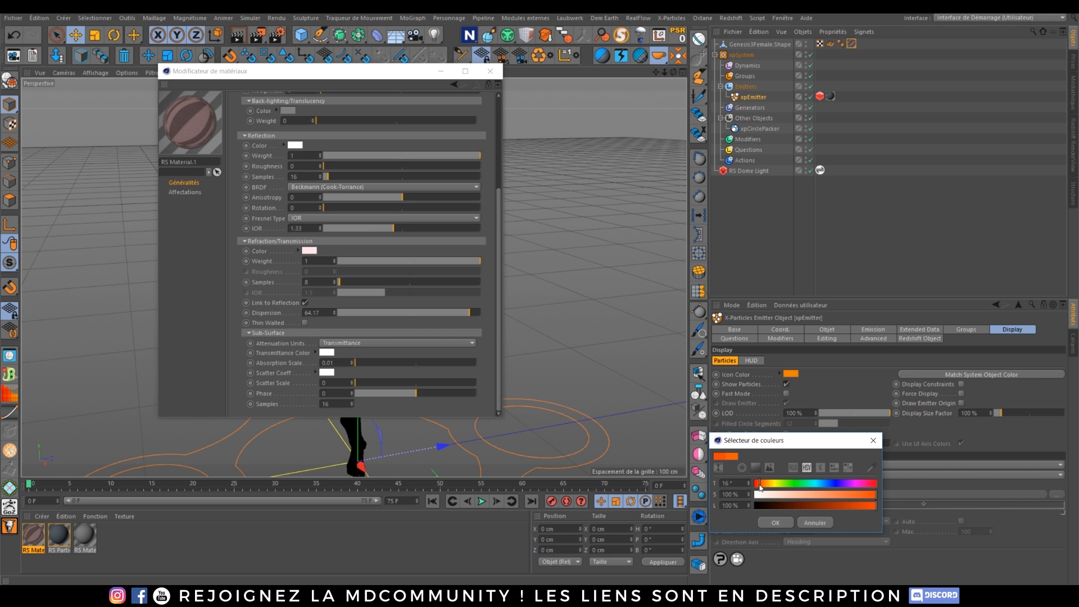
click(776, 523)
- Play the particle simulation to frame 16 while watching the spheres in the live render
click(1074, 143)
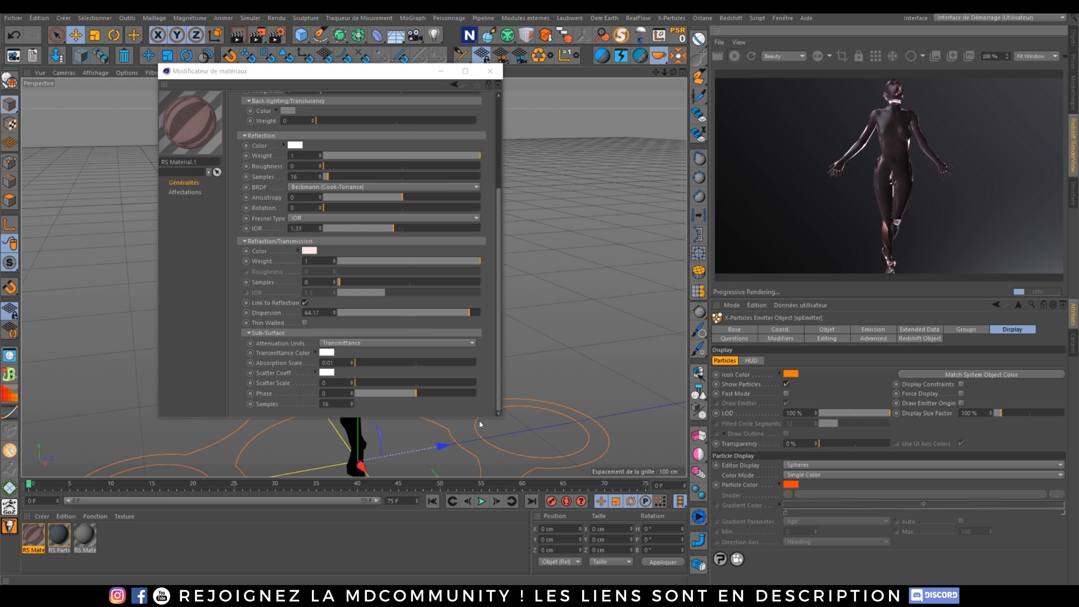
click(484, 501)
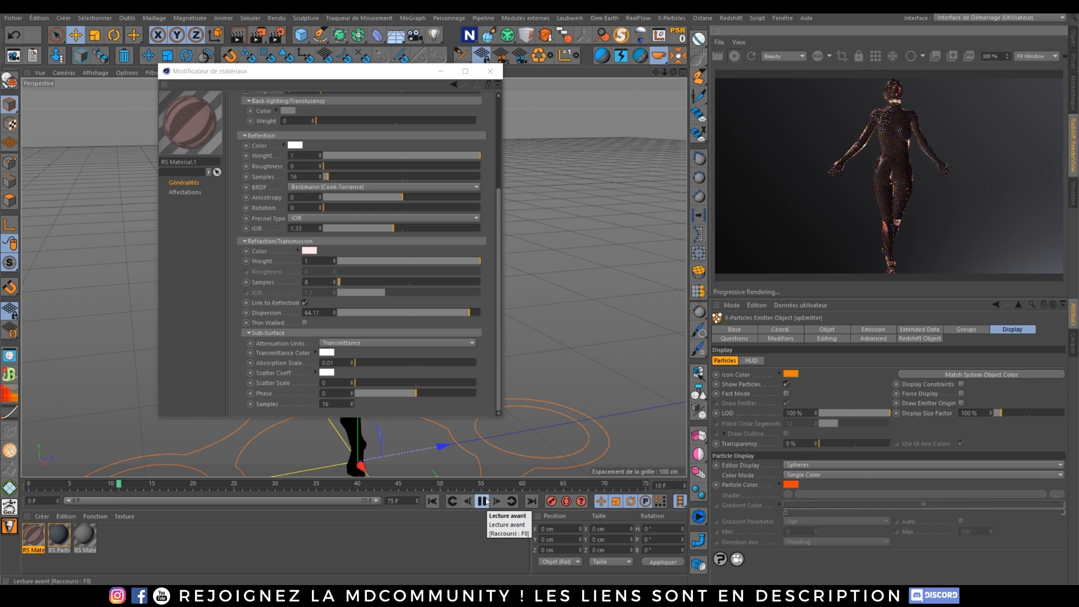
click(485, 501)
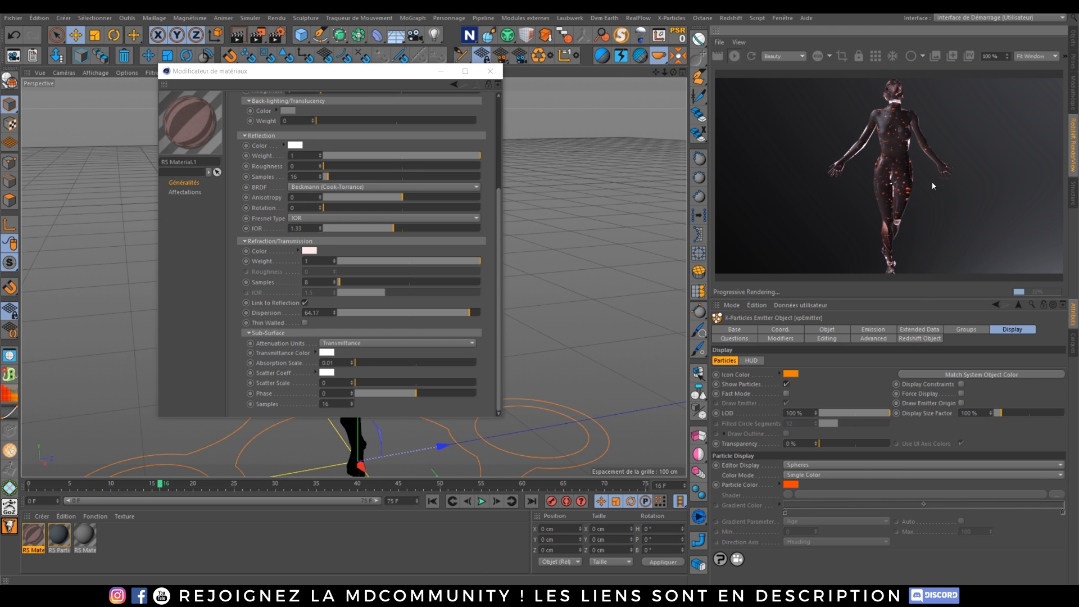
- Set the circle packer's Scale Time Up to 25 frames
click(1071, 35)
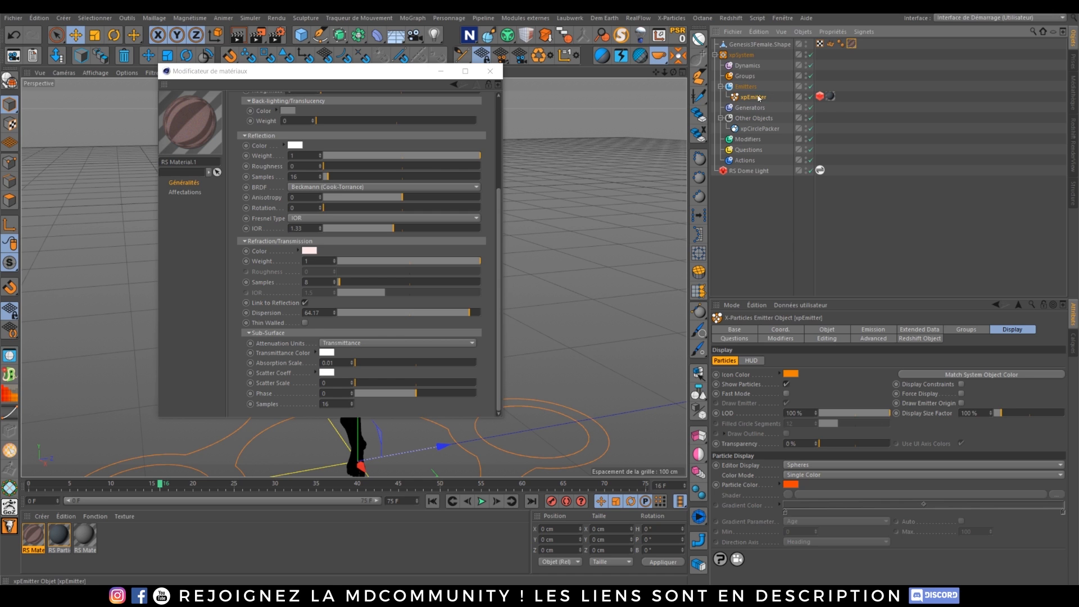
click(756, 128)
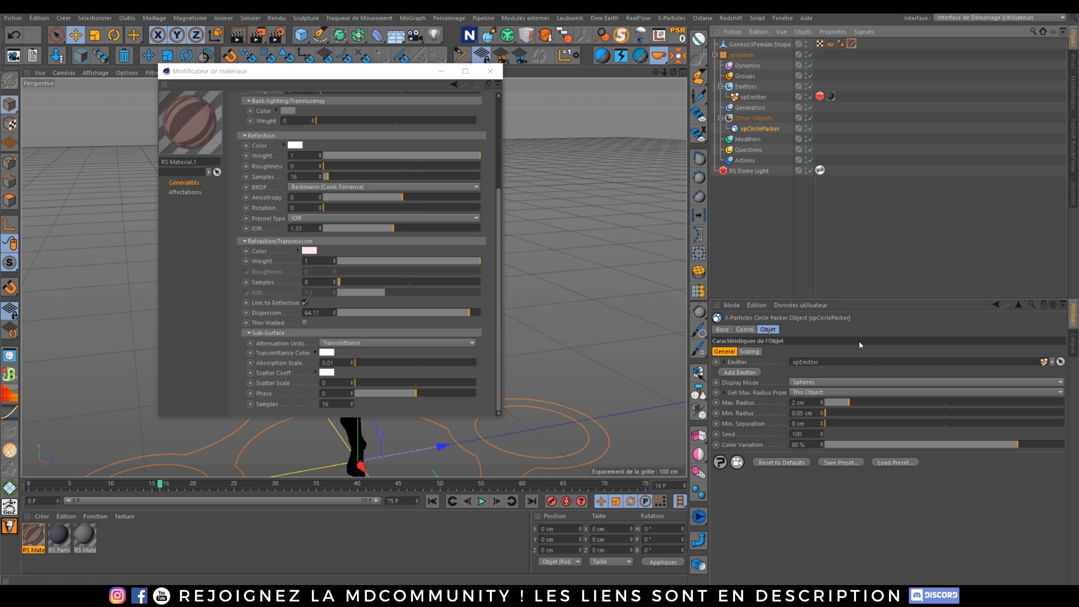
click(750, 351)
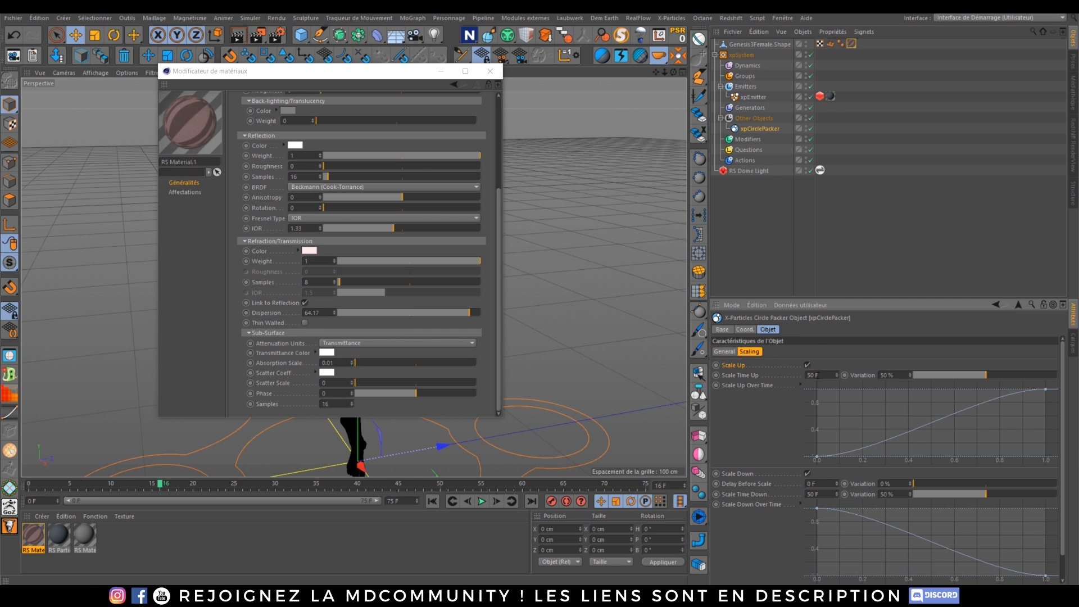
click(811, 375)
text(25)
- Enable Thin Walled in the refraction settings of the figure's material and bring up the live render
click(497, 226)
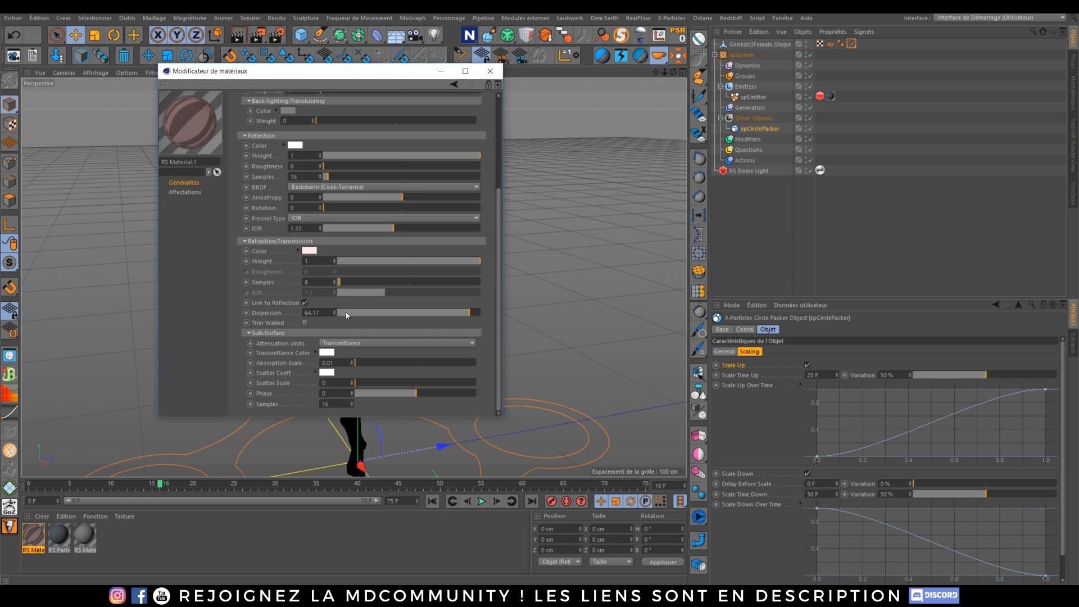
click(304, 322)
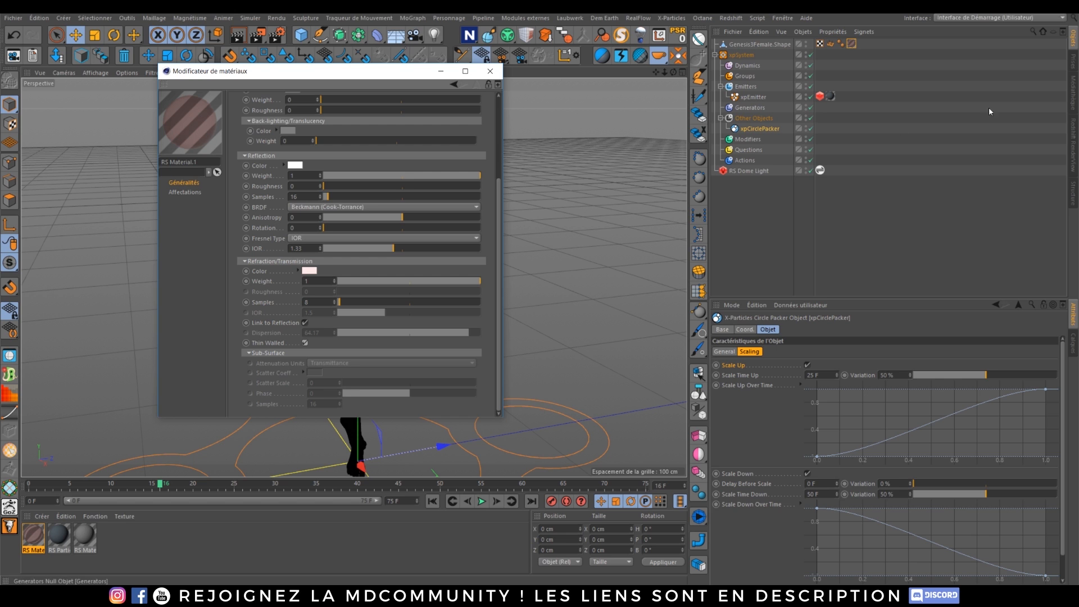
click(1073, 145)
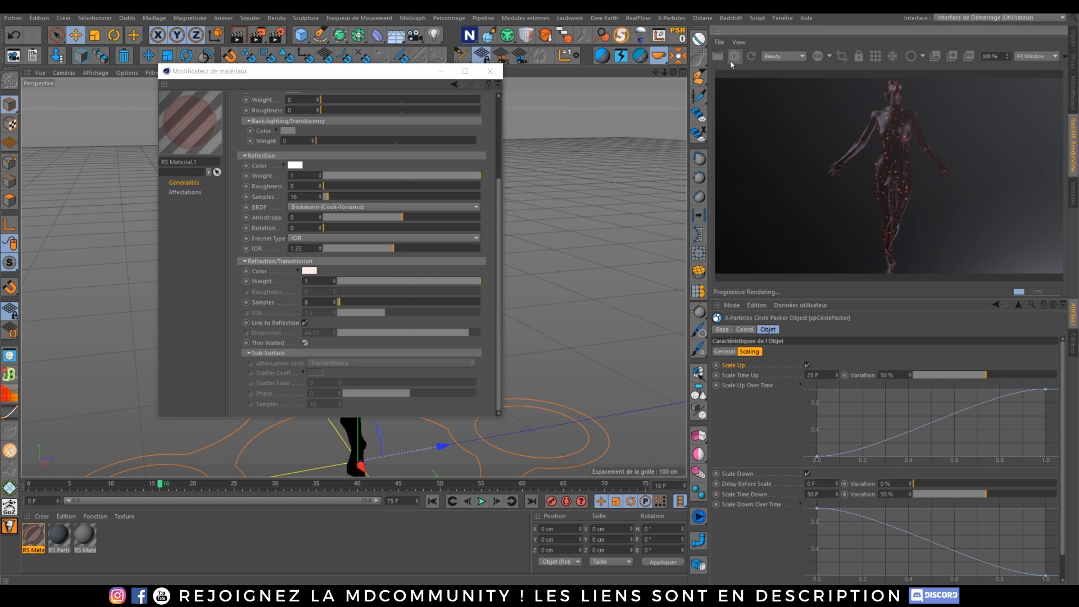
- Replay the simulation from the first frame to frame 12 and stop the live render
click(431, 500)
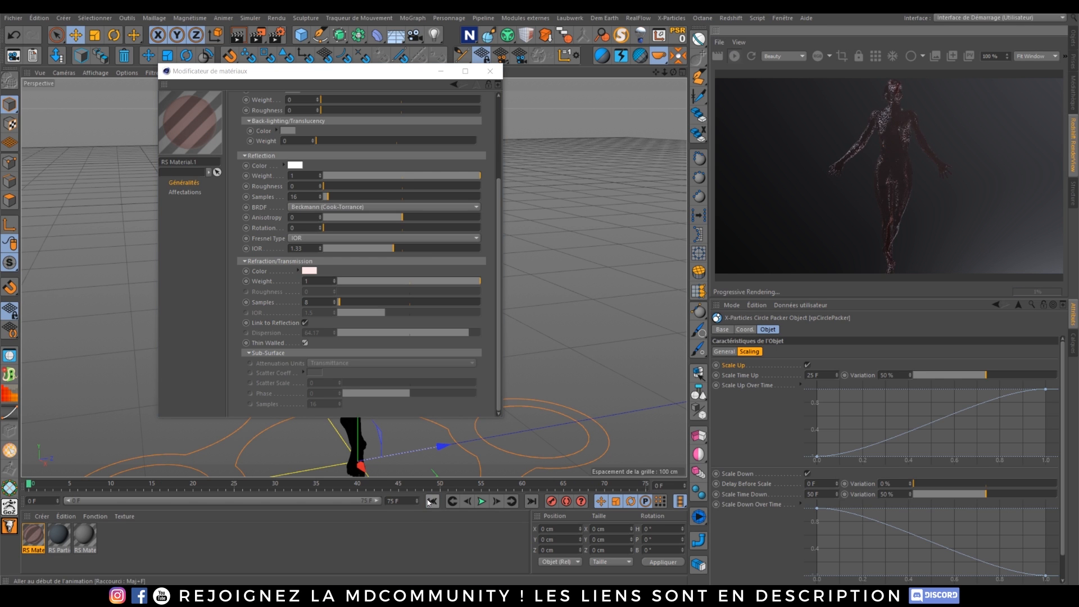
click(482, 500)
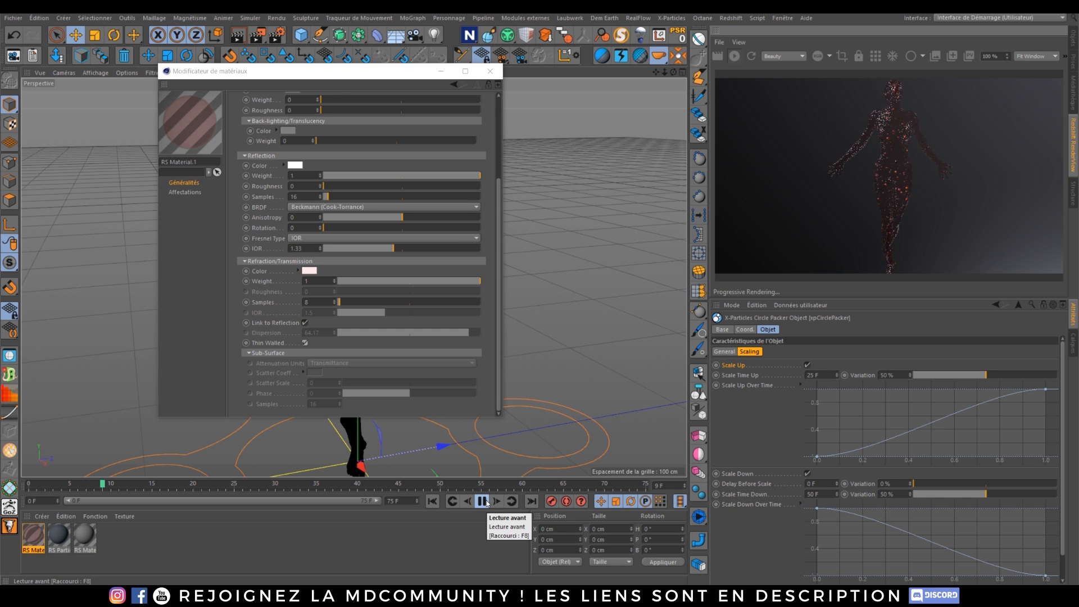
click(485, 501)
click(749, 57)
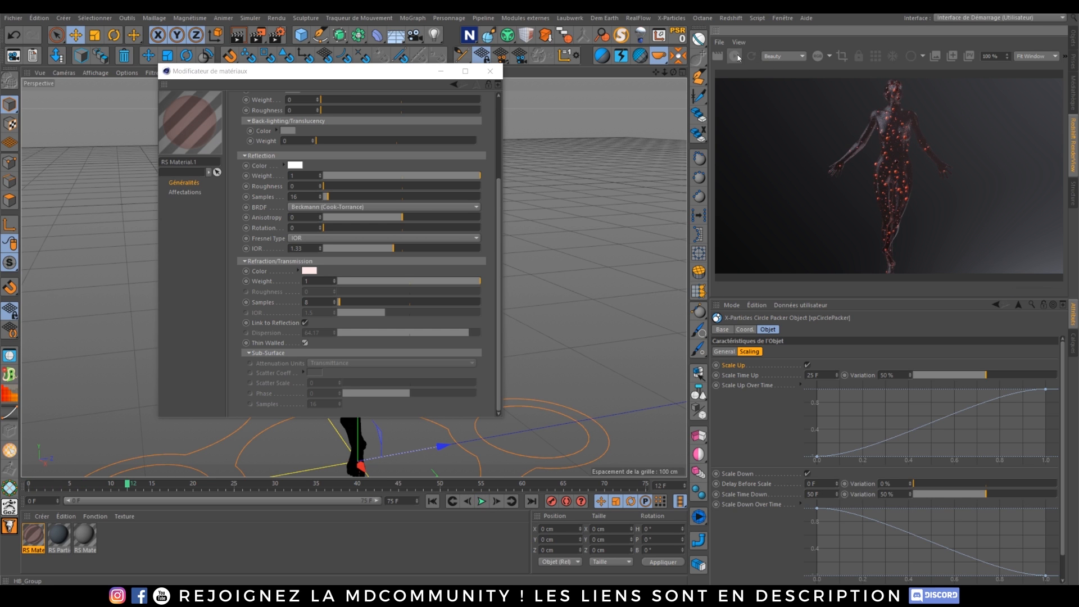
- Advance the simulation to frame 60 with the material editor closed, and restart the live render
click(482, 501)
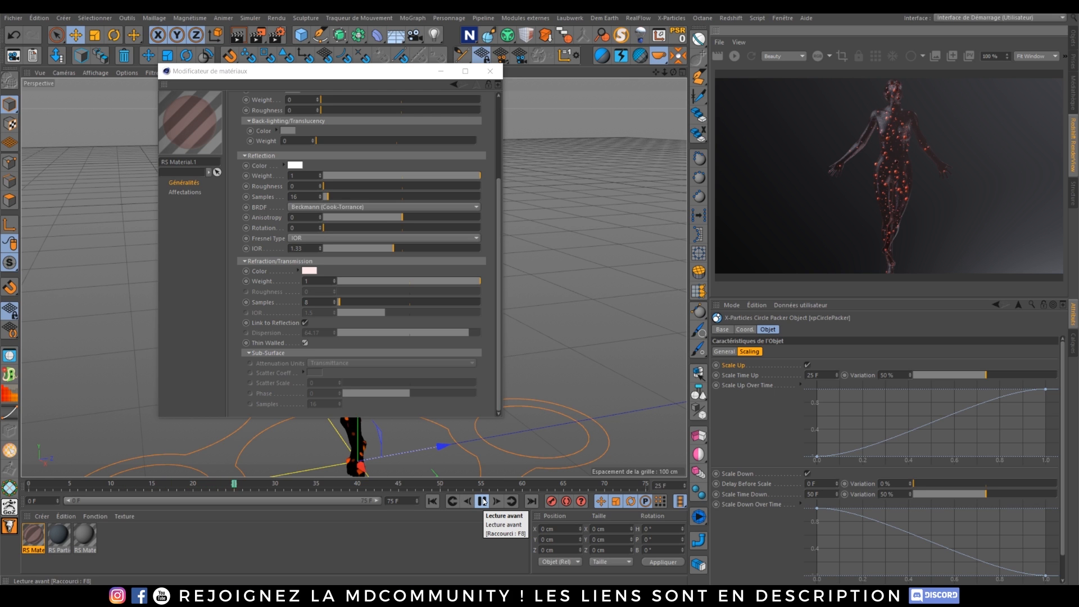
click(483, 501)
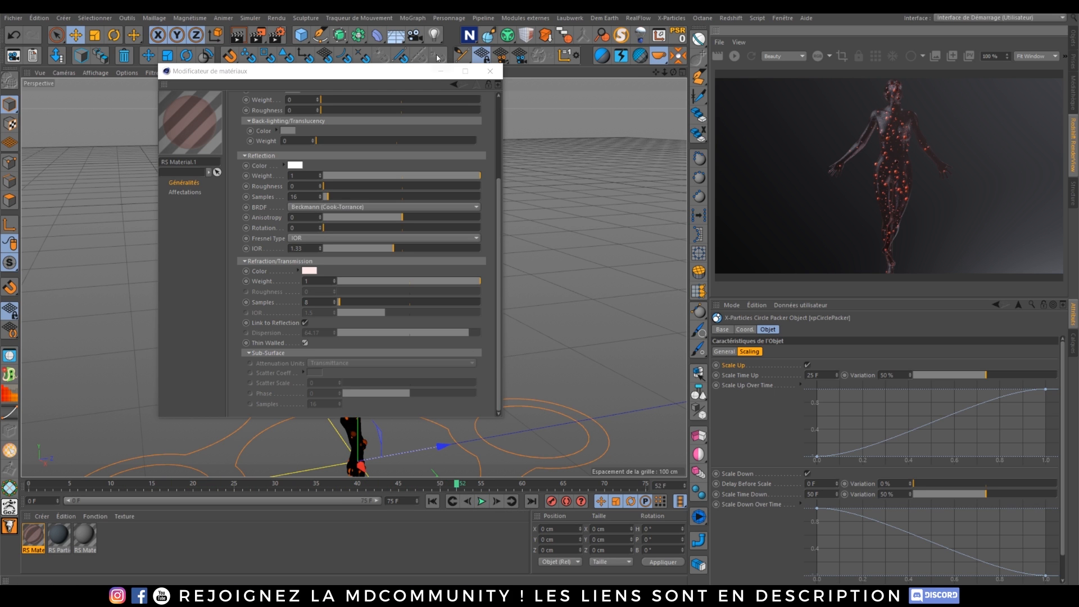
click(490, 71)
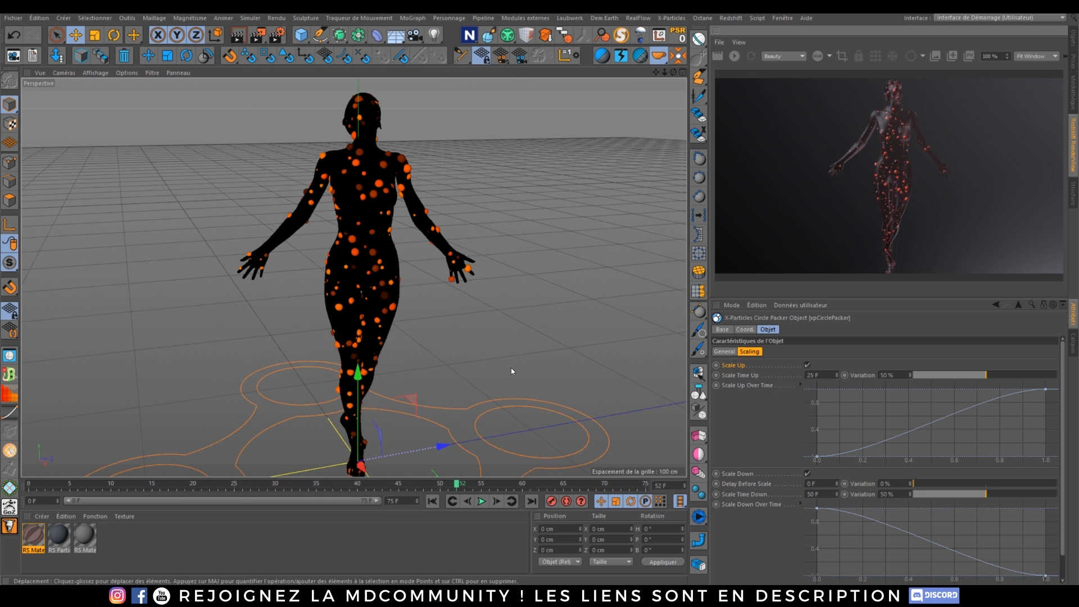
click(481, 501)
click(480, 502)
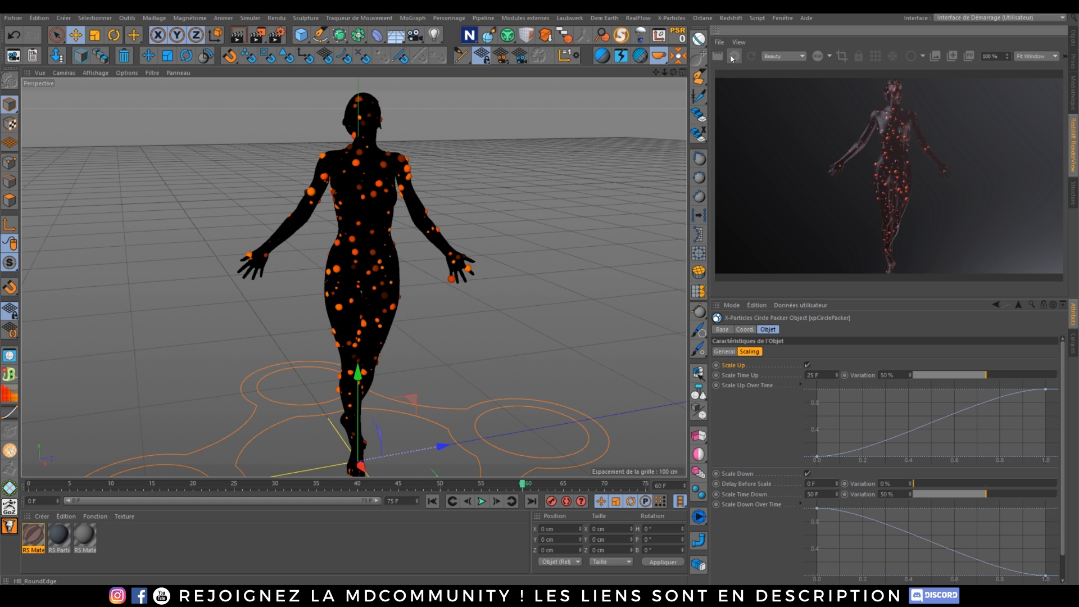
click(733, 56)
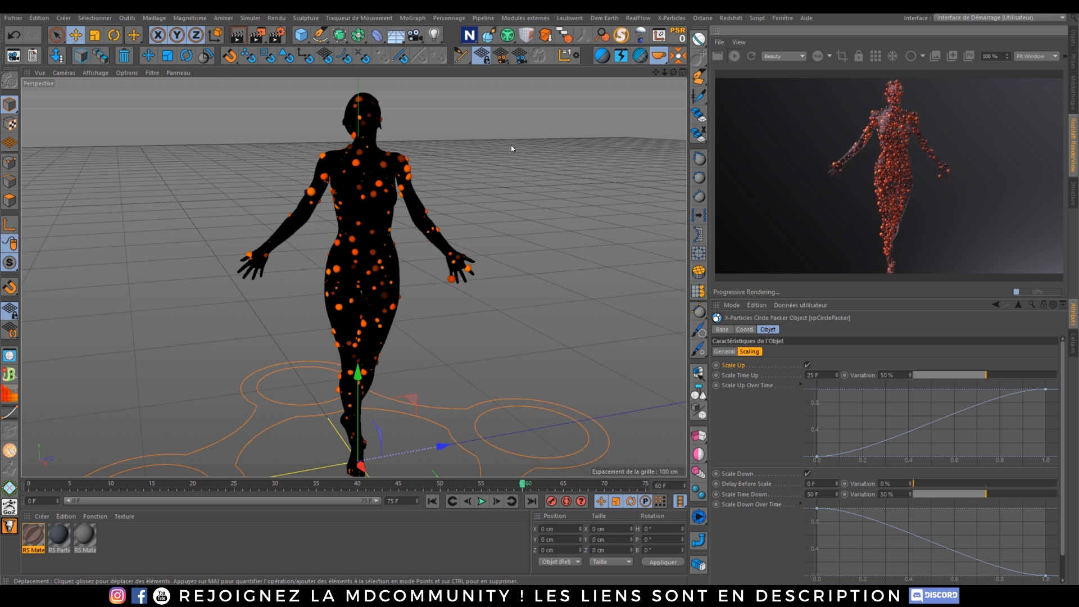
- Frame a close-up of the figure's upper torso and add a Redshift camera from that viewpoint
alt+middle_drag(357, 164, 393, 235)
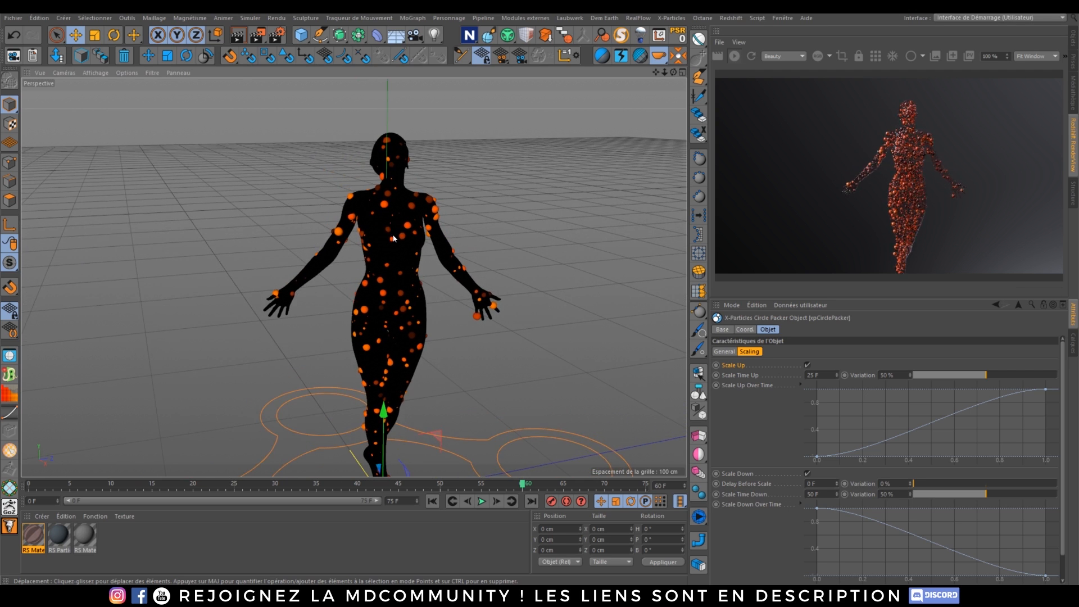
alt+drag(393, 235, 393, 210)
alt+right_drag(394, 211, 414, 56)
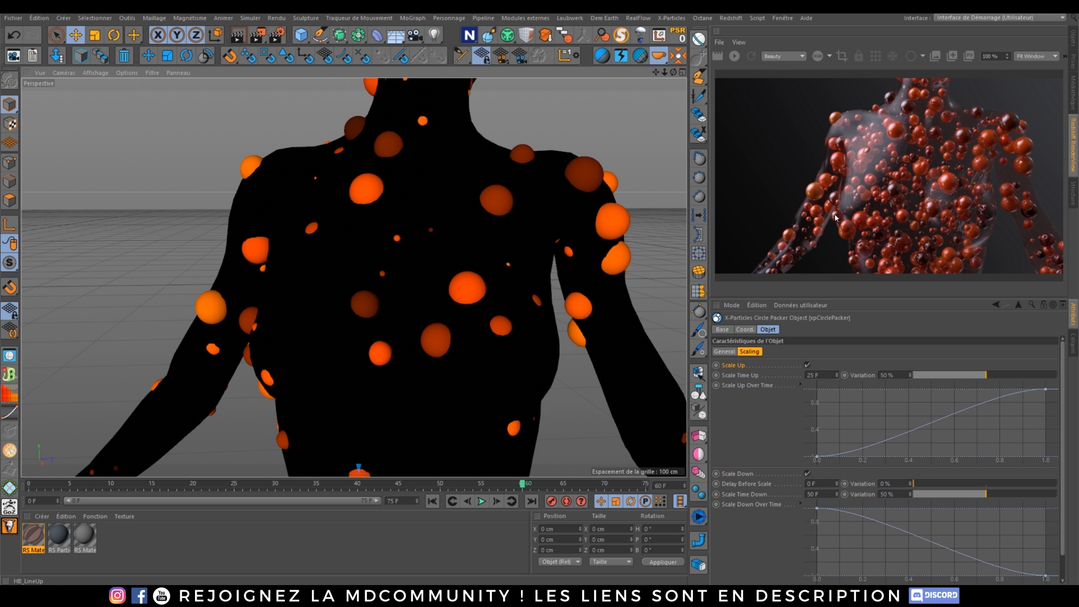
click(730, 17)
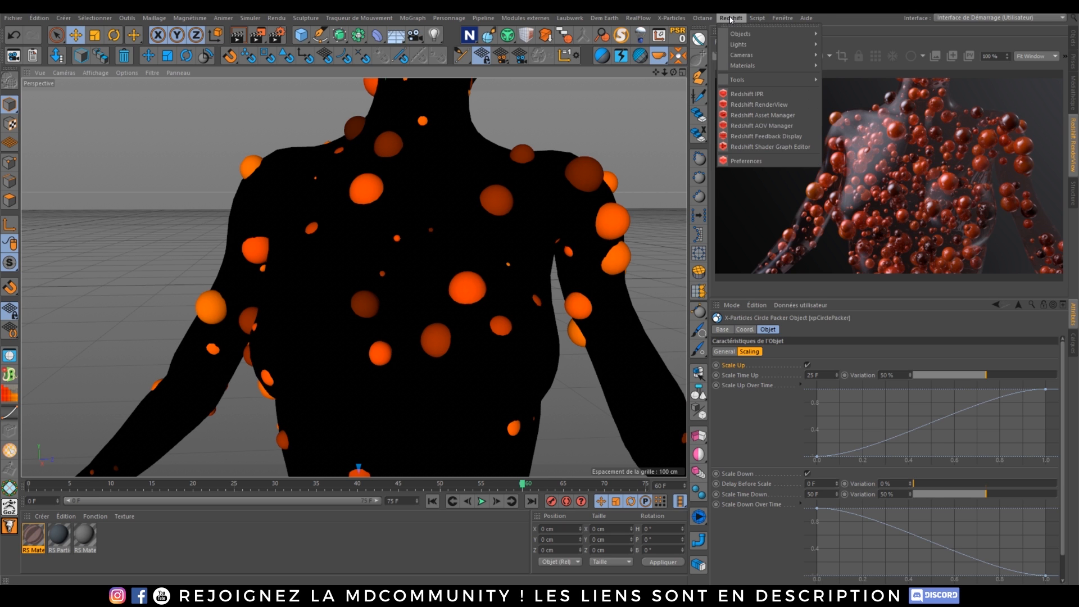
mouse_move(783, 56)
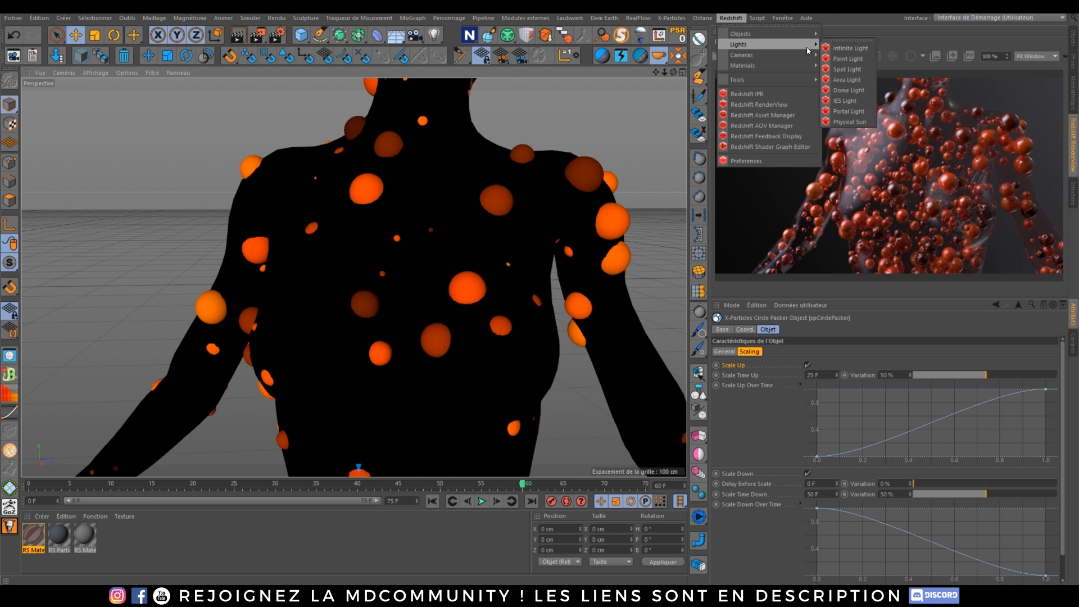
click(830, 58)
click(1071, 37)
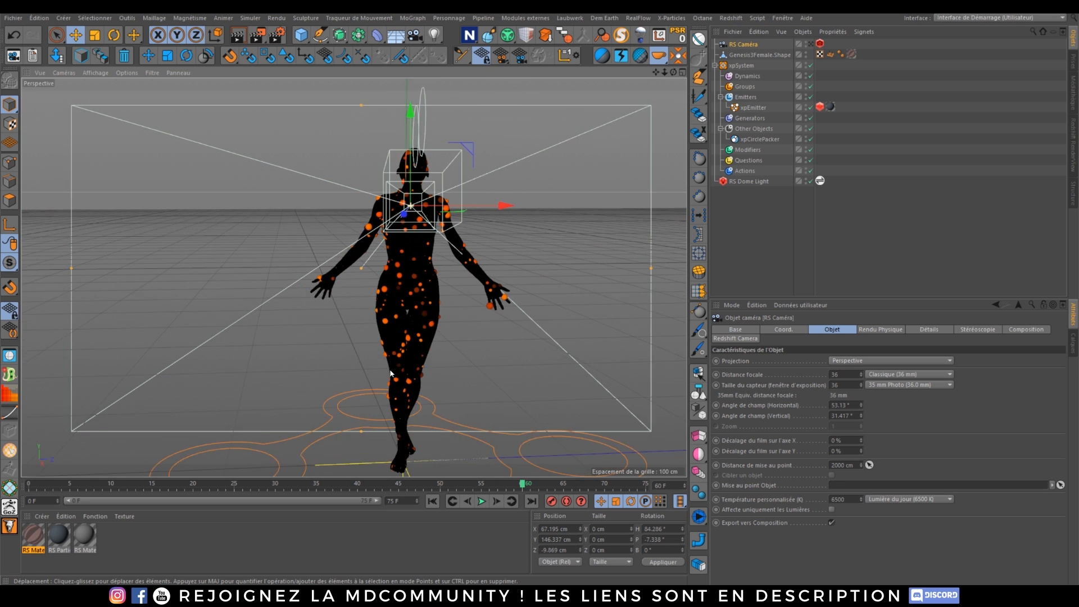
- Bring the Redshift camera's focus plane onto the figure's chest, at a focus distance of about 62.8 cm
alt+drag(391, 373, 503, 234)
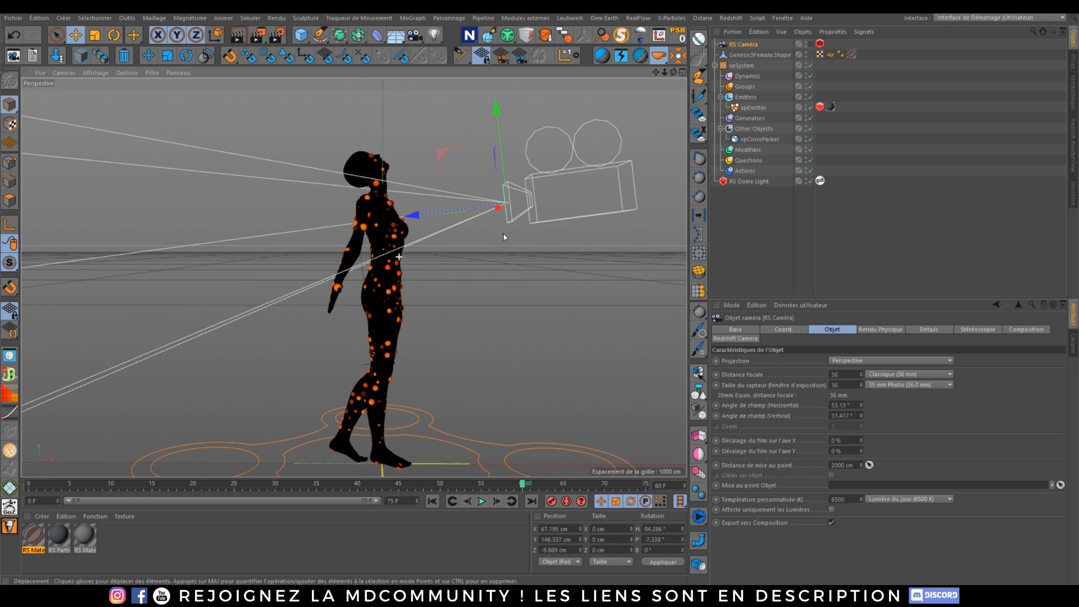
scroll(383, 217, down, 5)
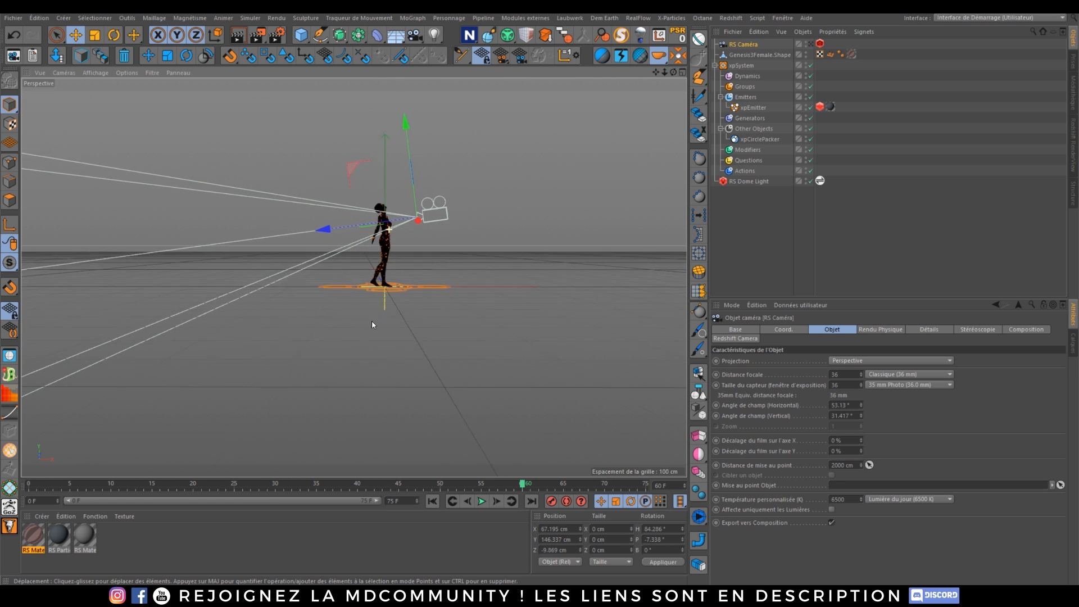
alt+drag(383, 250, 234, 292)
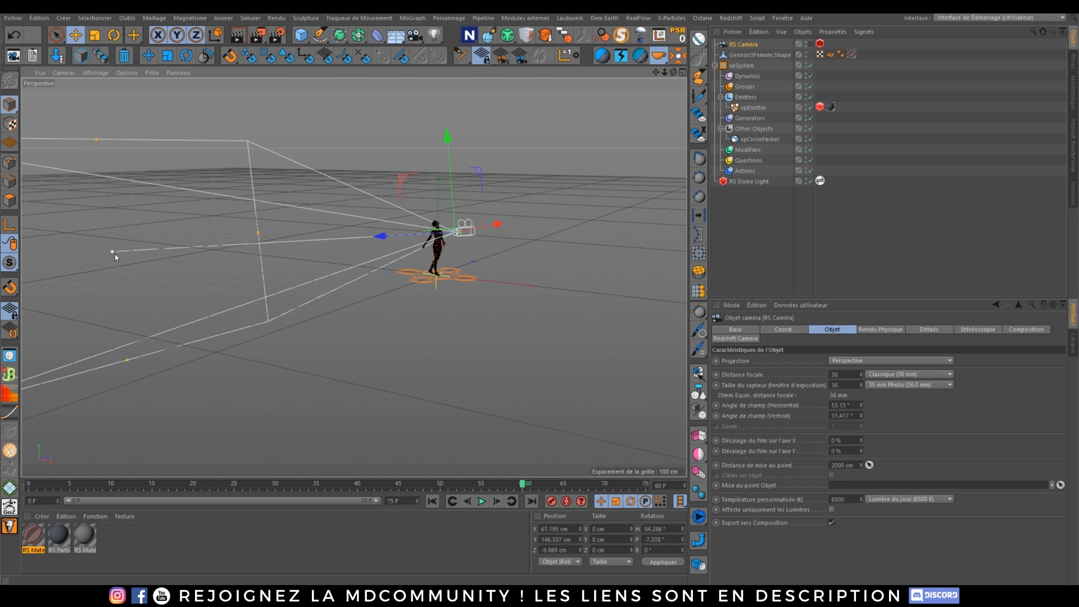
drag(114, 254, 440, 231)
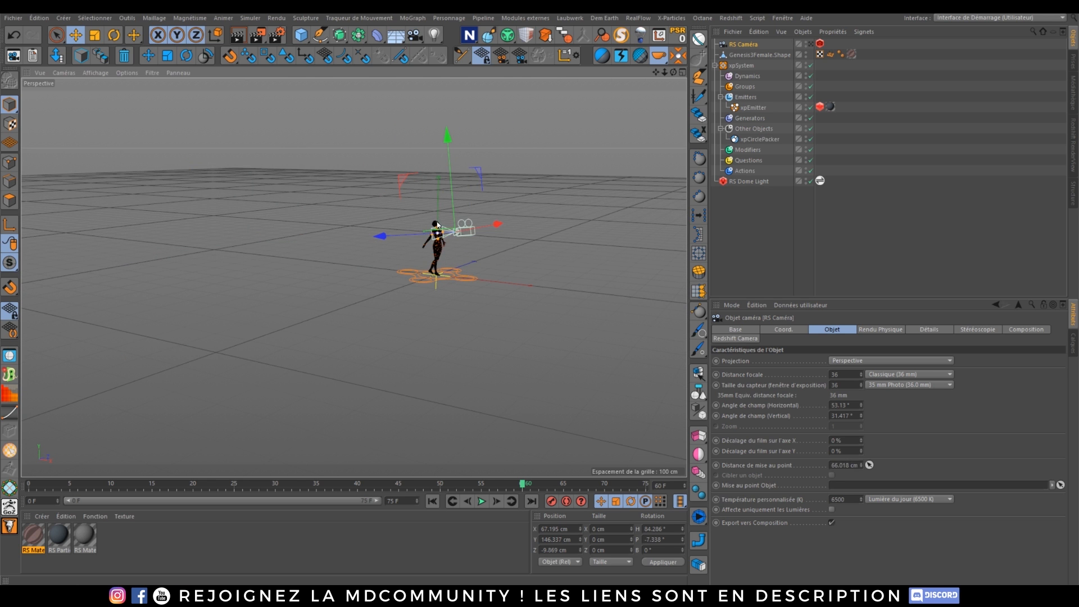
click(870, 465)
click(472, 302)
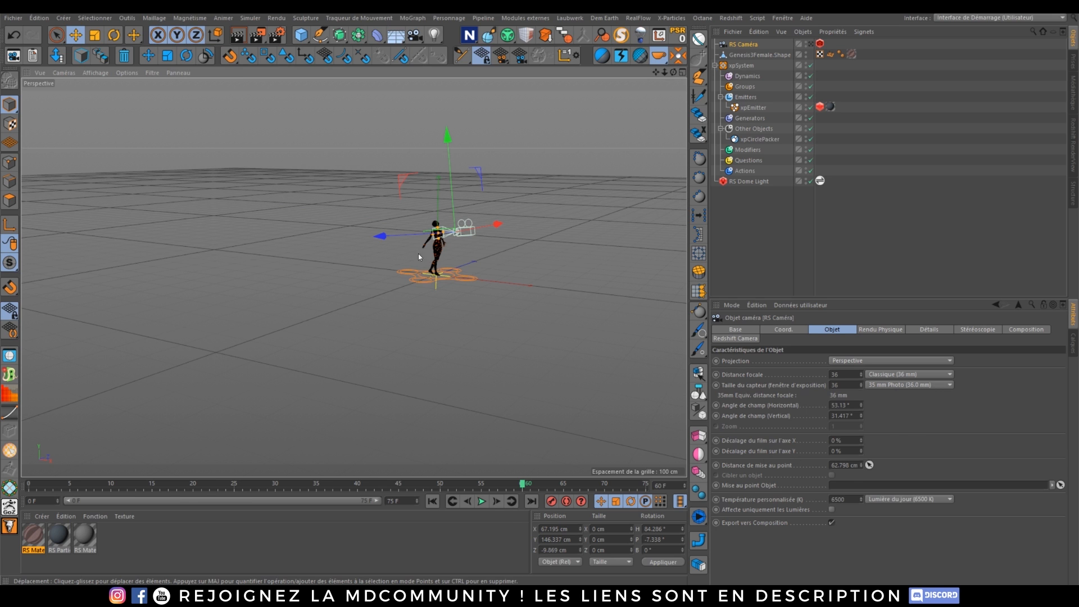
scroll(422, 242, up, 5)
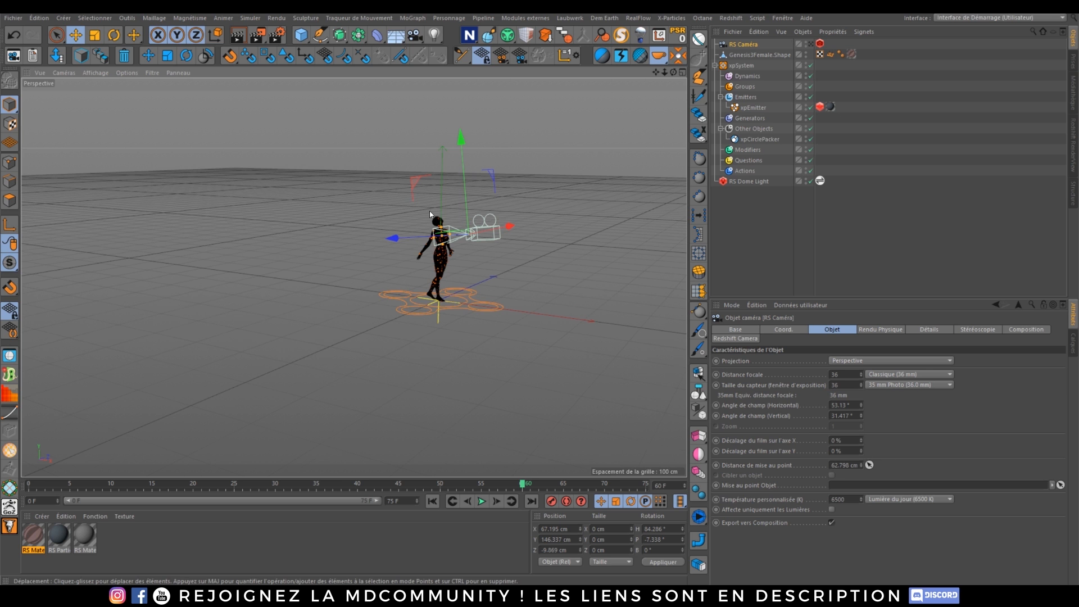
scroll(430, 214, up, 8)
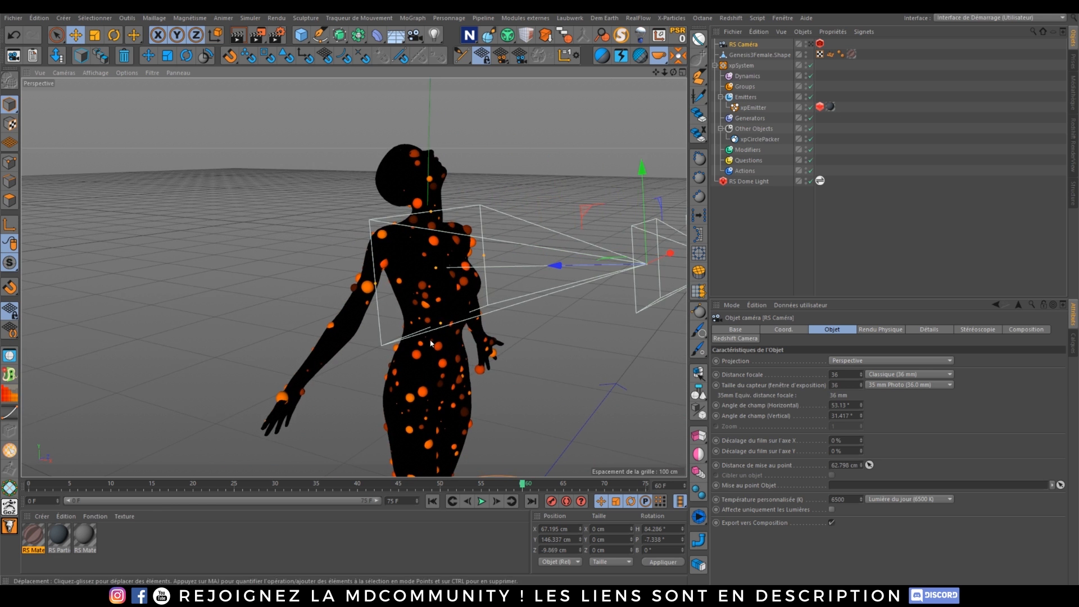
alt+drag(431, 343, 487, 283)
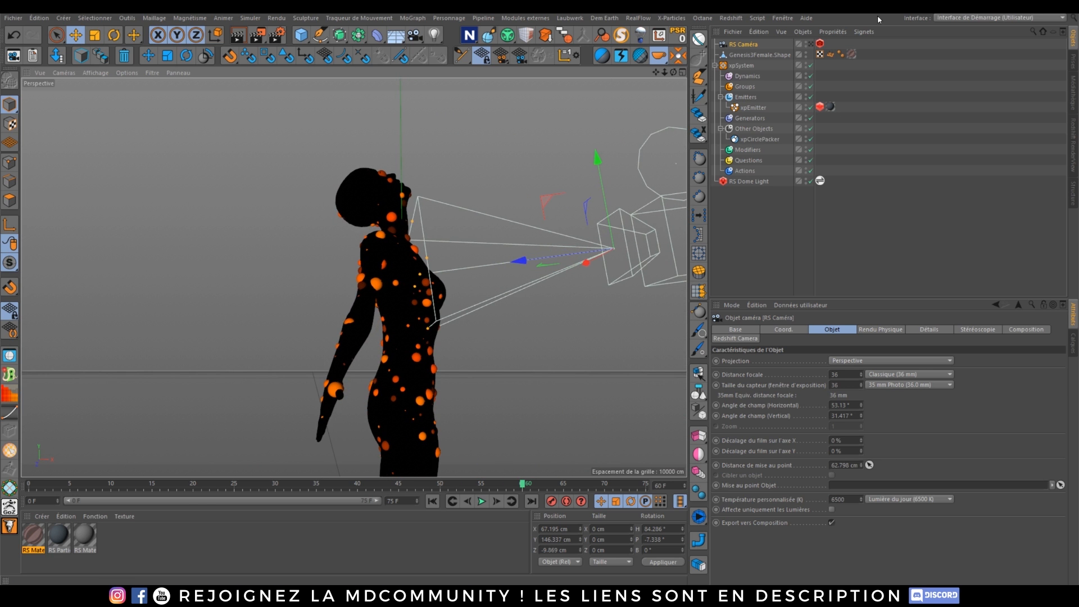
- Look through the RS Camera, open its Redshift camera tag settings, and start the Redshift live render
click(811, 43)
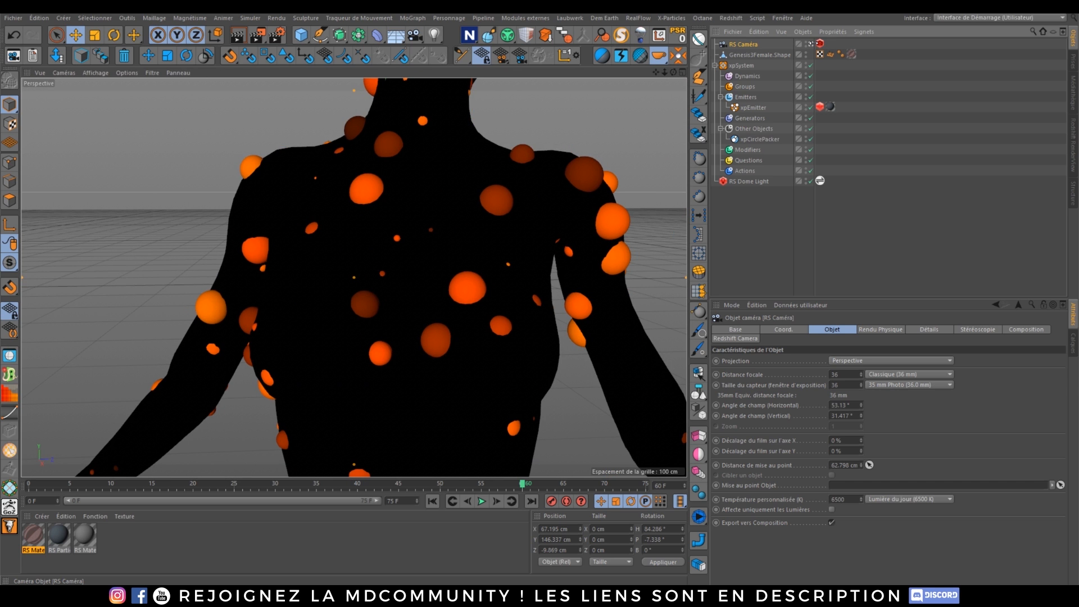
click(819, 44)
click(1072, 142)
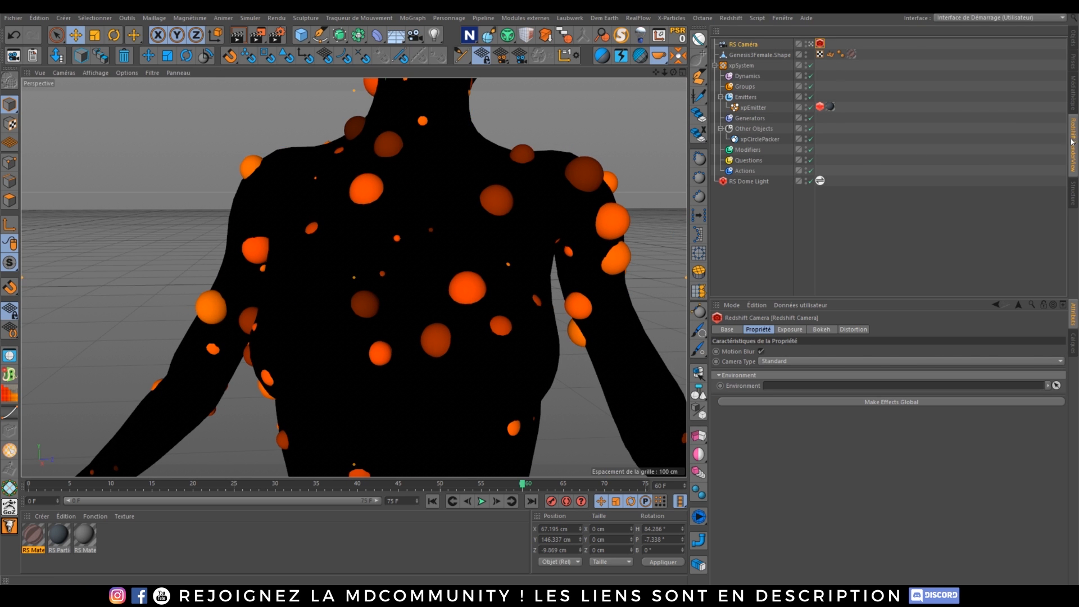
click(738, 55)
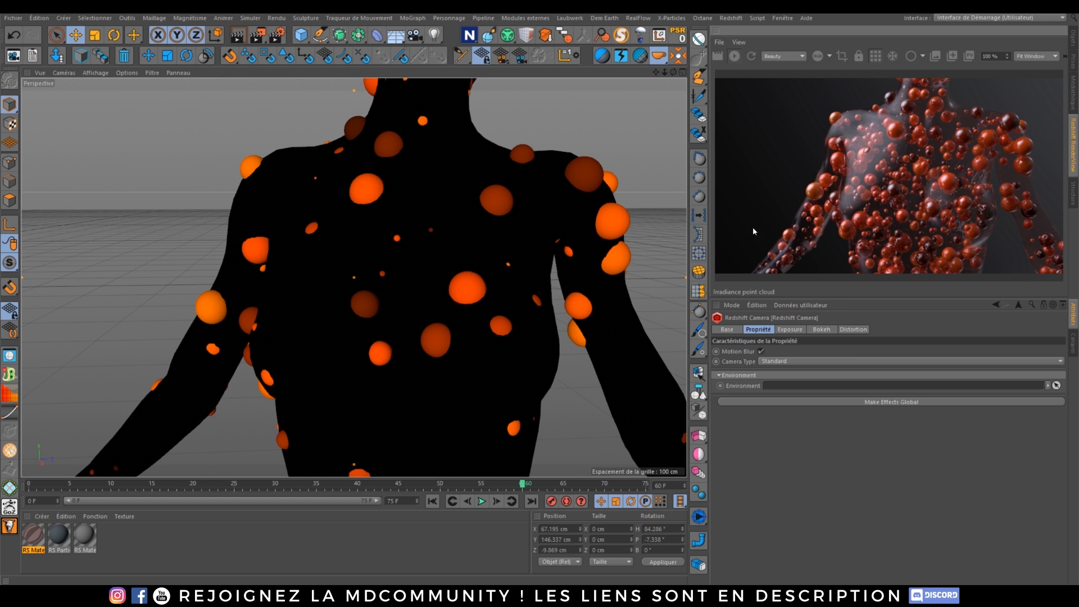
- Try the Redshift camera tag's exposure option with its film and tone mapping settings expanded, and turn it off again
click(791, 329)
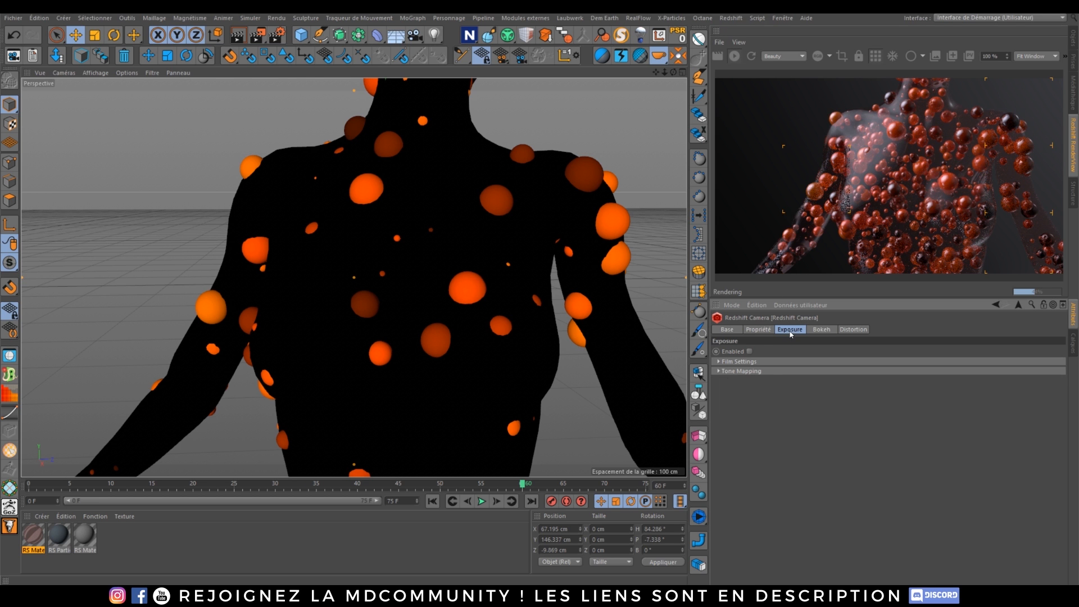
click(750, 351)
click(741, 362)
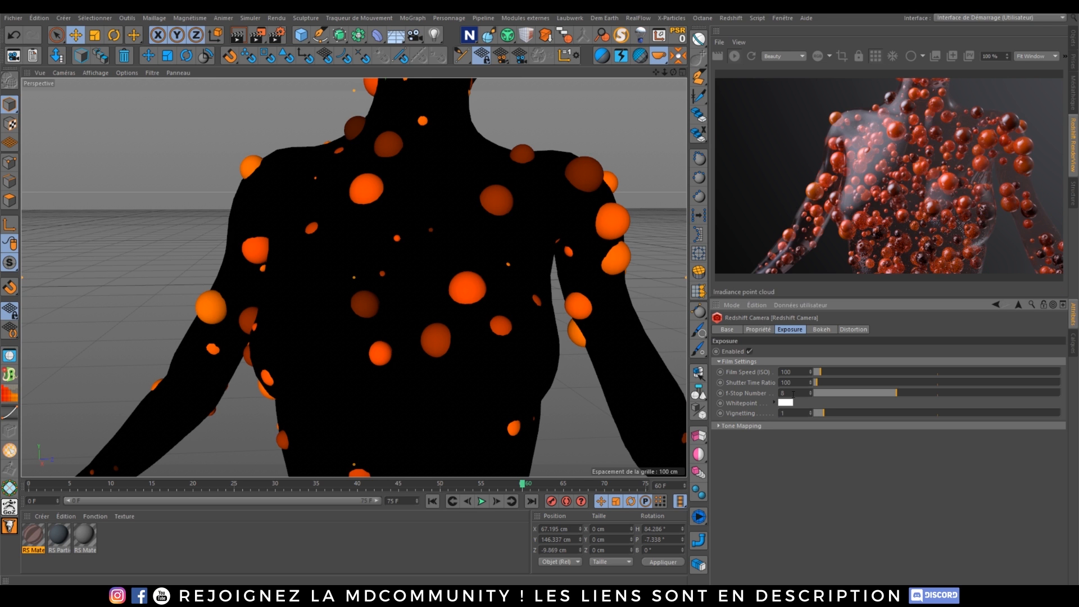
click(719, 427)
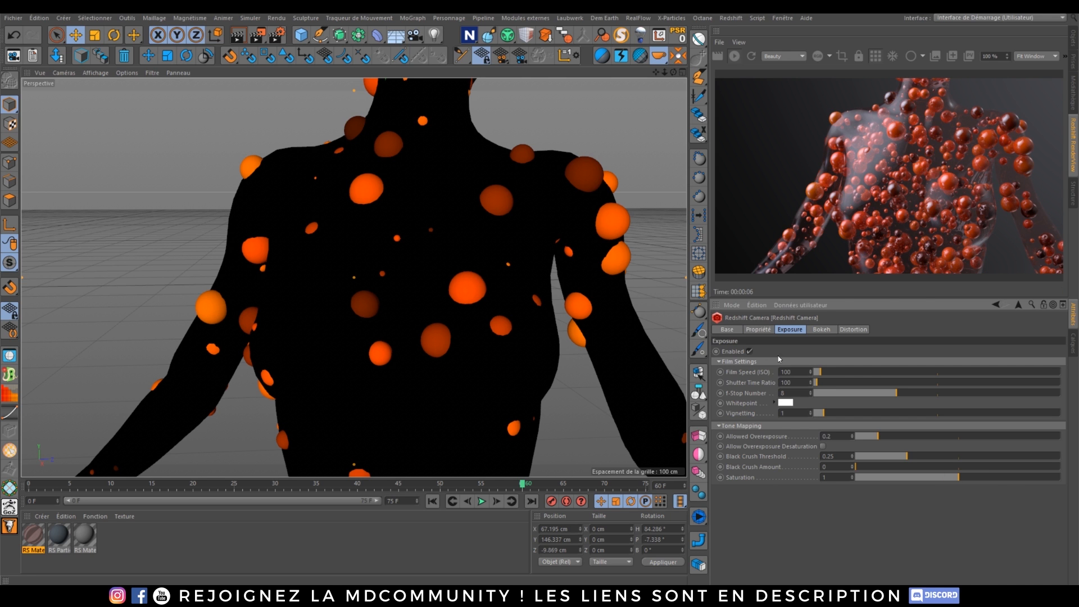
click(750, 351)
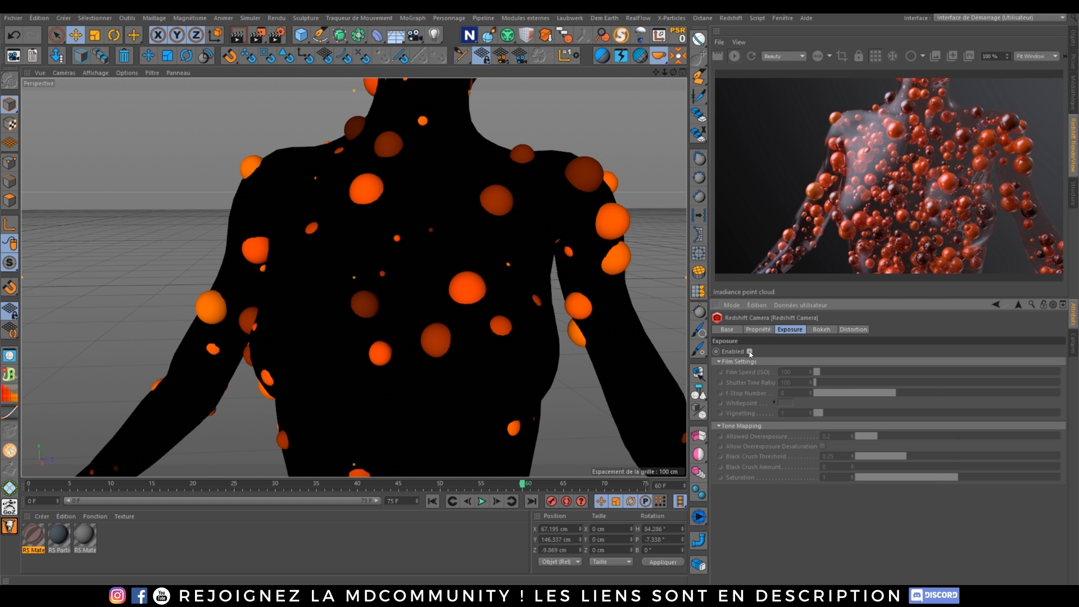
- Enable bokeh on the Redshift camera tag and set the CoC Radius to 3
click(823, 330)
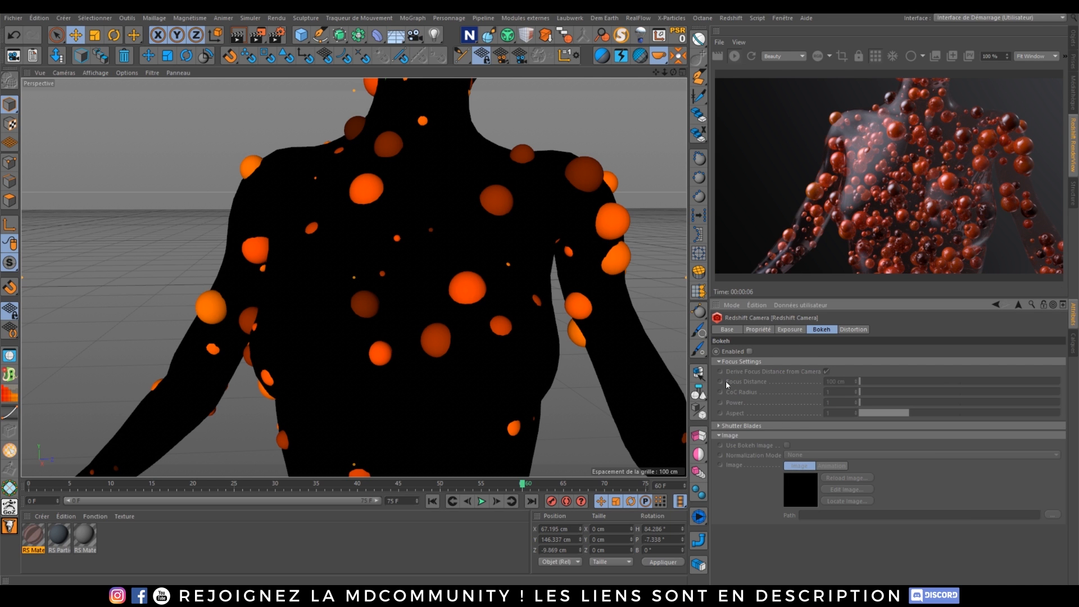
click(750, 352)
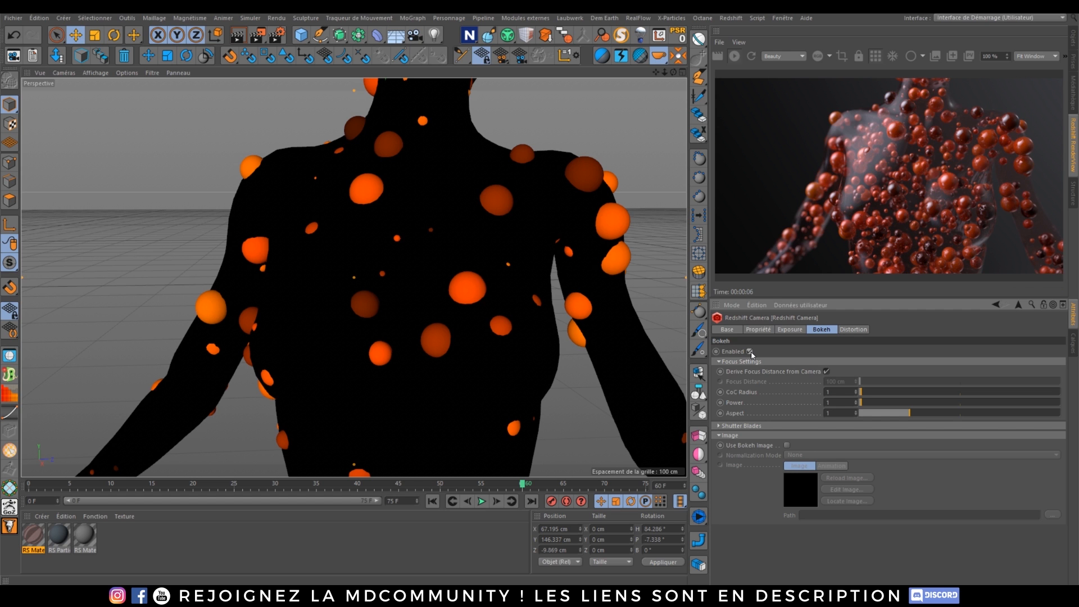
click(837, 393)
key(Return)
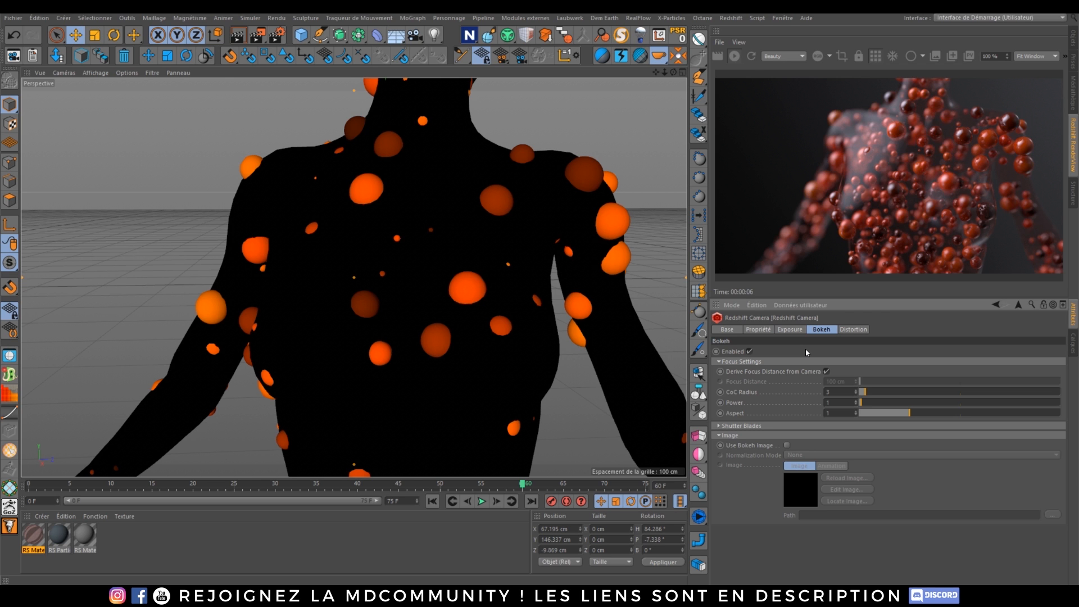
- Enable the bokeh image, load BokehGenRGB_019.exr from the Redshift > Bokehs > BokehGenRGB folder, and refresh the live render
click(788, 445)
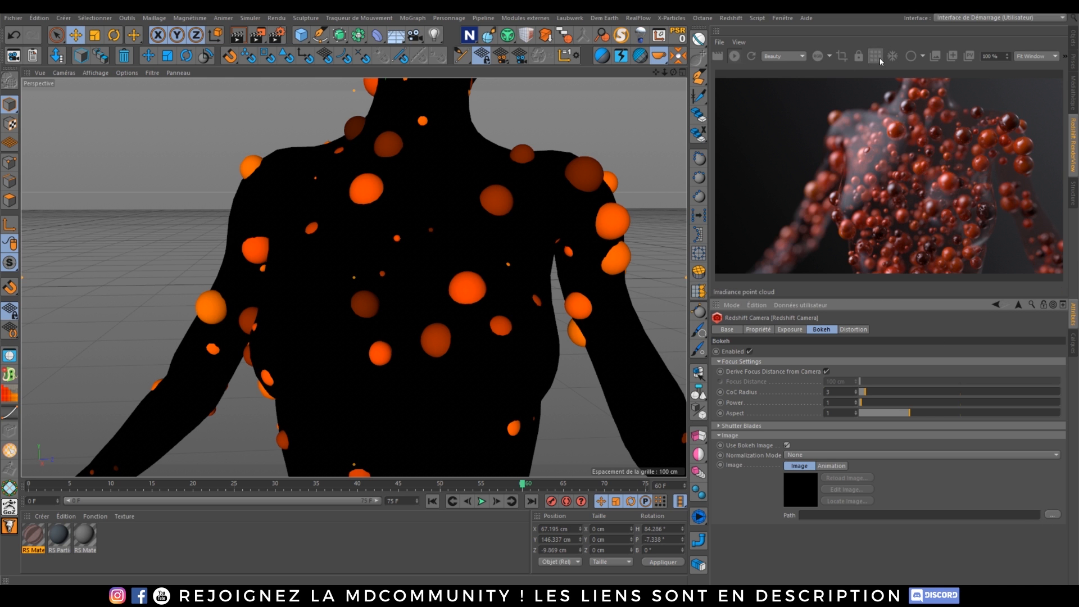
click(1052, 514)
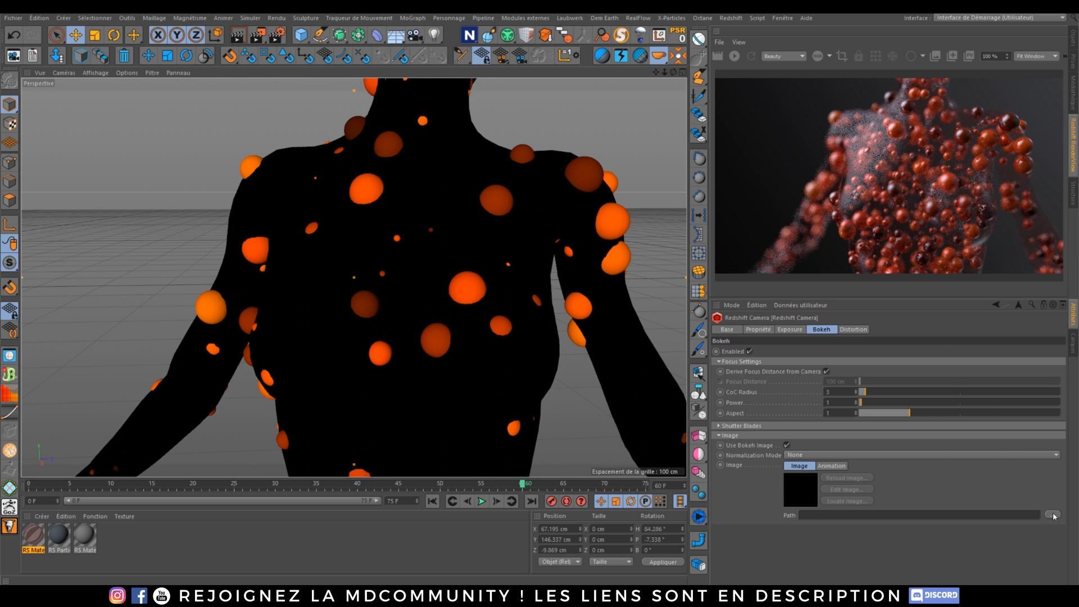
click(162, 37)
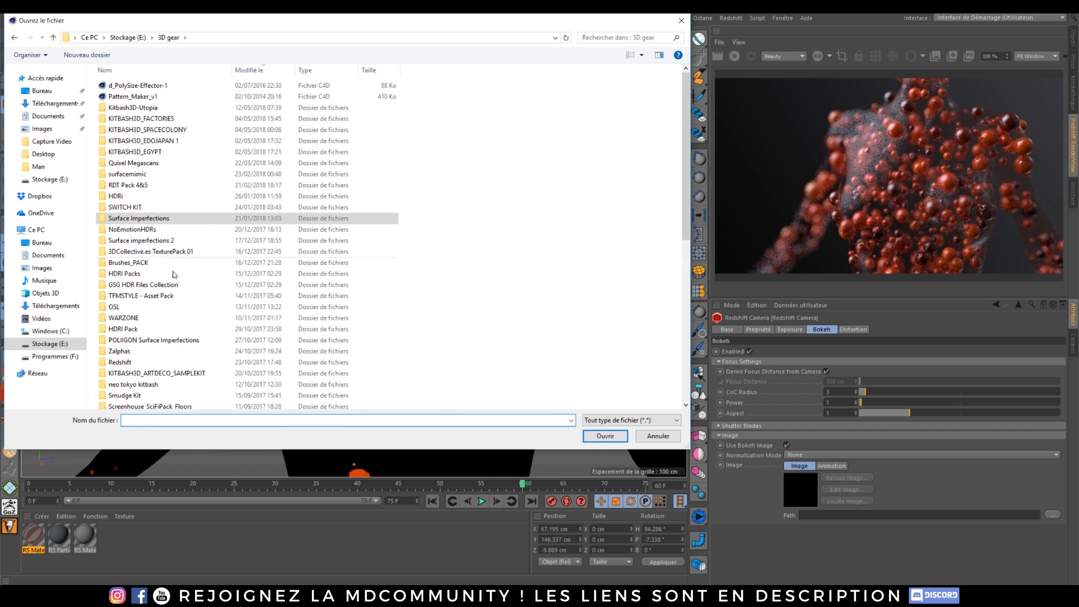
click(127, 361)
double_click(127, 361)
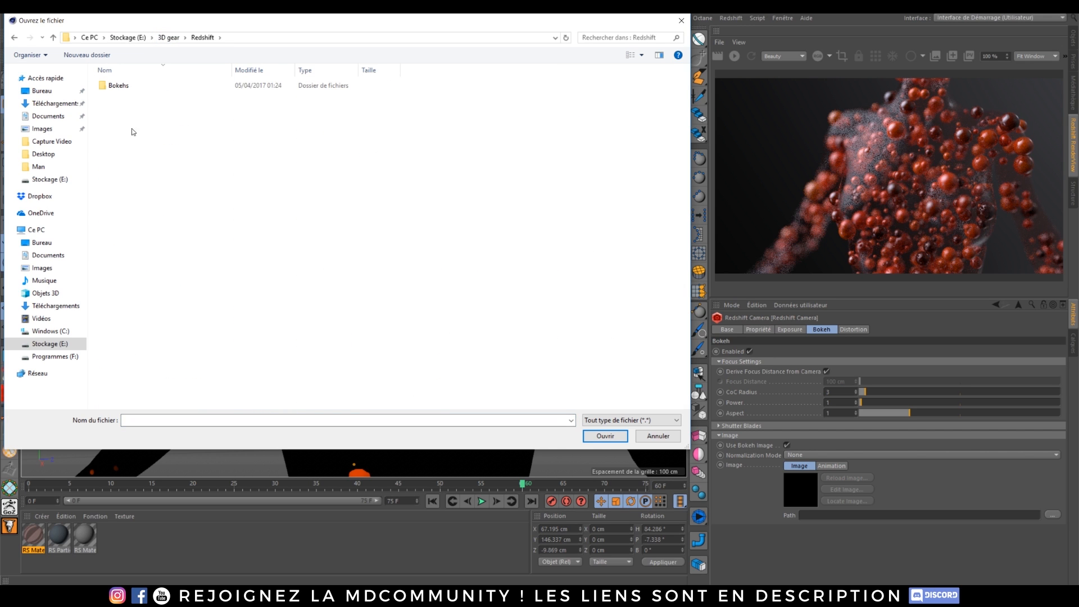
double_click(119, 85)
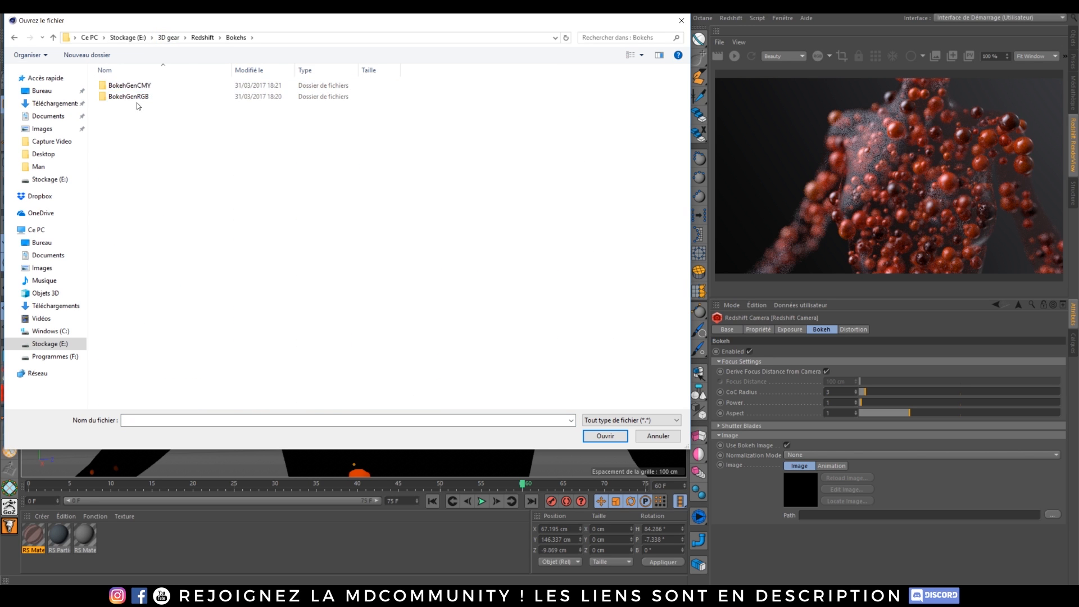
click(133, 97)
double_click(132, 98)
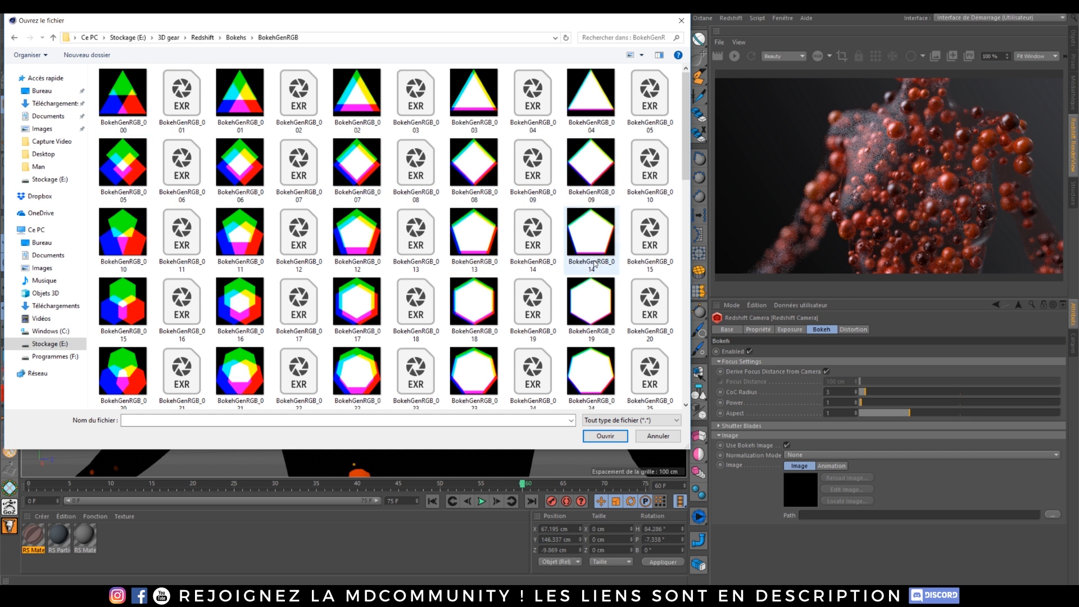
scroll(583, 237, down, 2)
scroll(583, 237, up, 2)
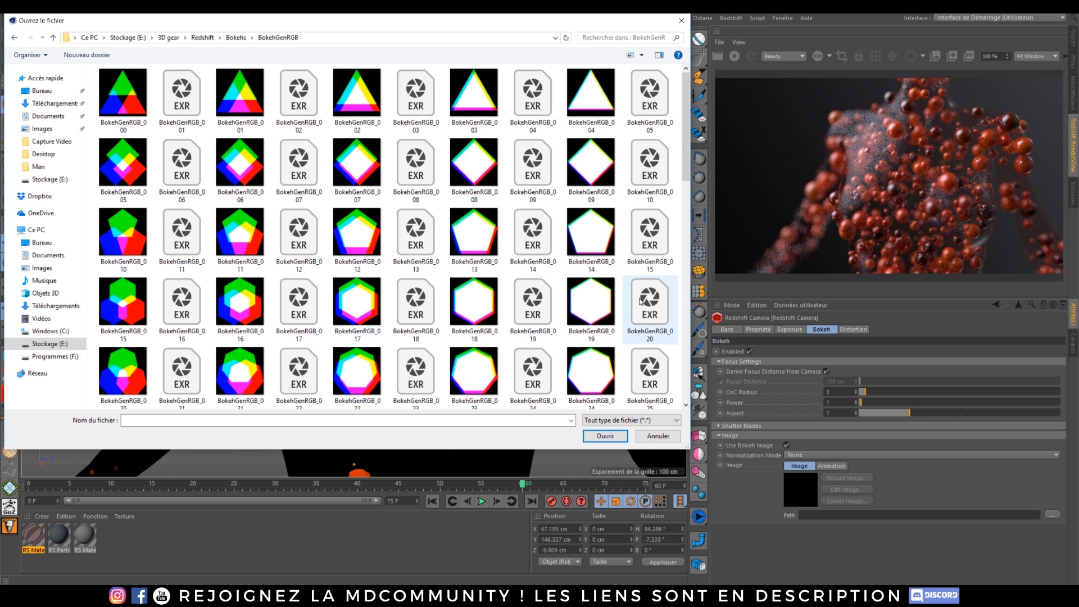
double_click(538, 317)
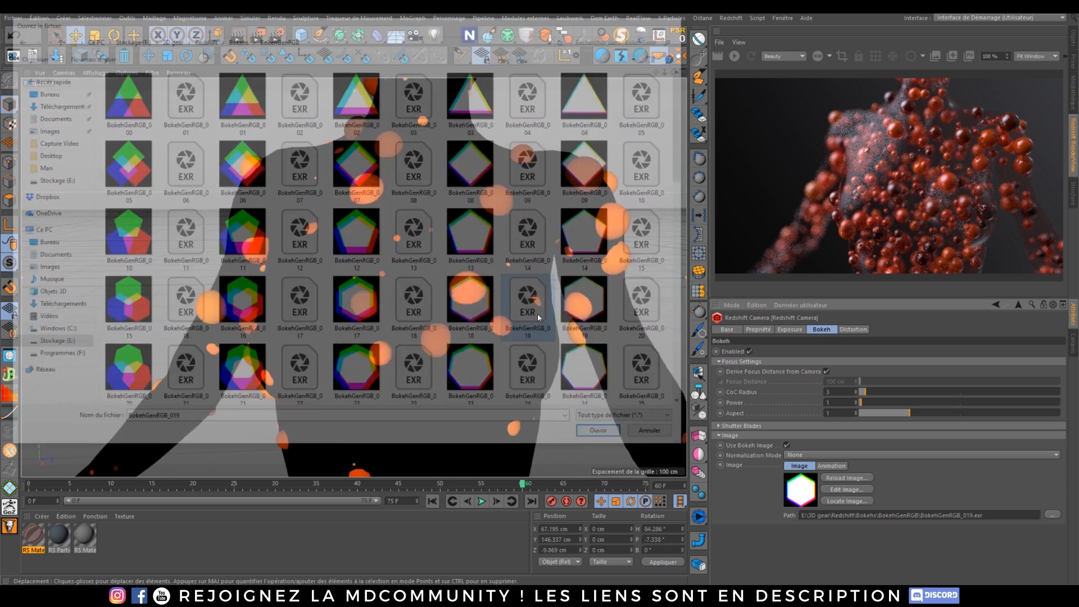
click(736, 55)
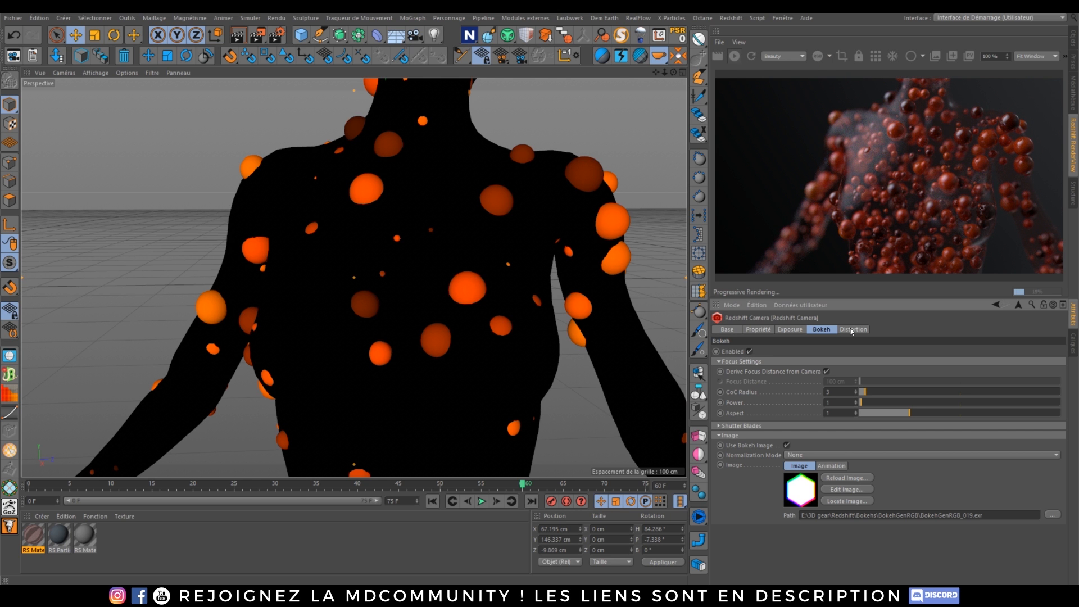
click(880, 54)
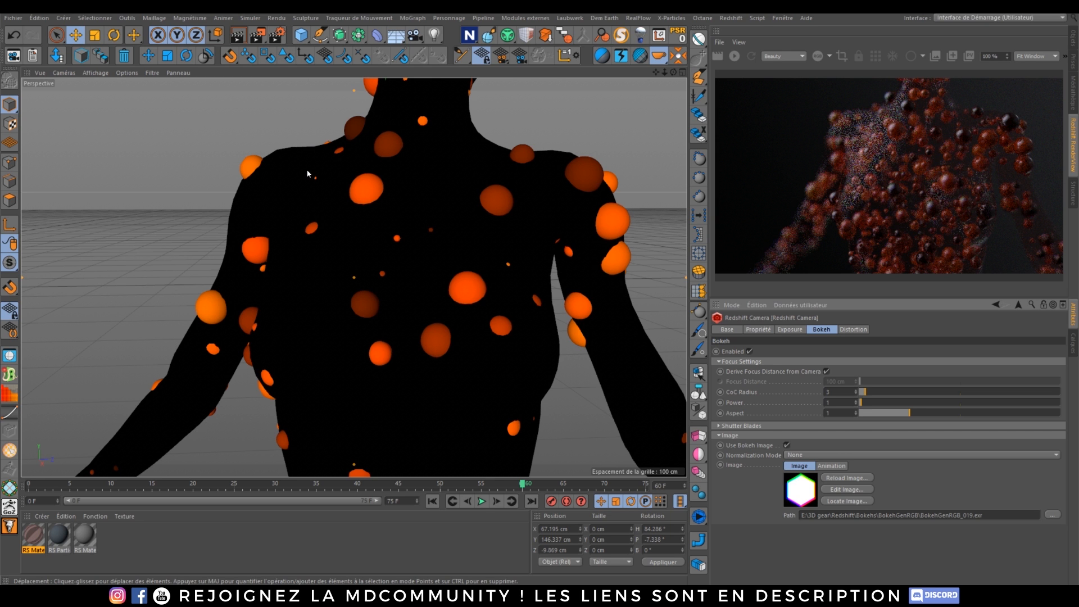
- Set the regular image output in the render settings to PNG with a depth of 16 bits per channel
click(281, 39)
click(114, 54)
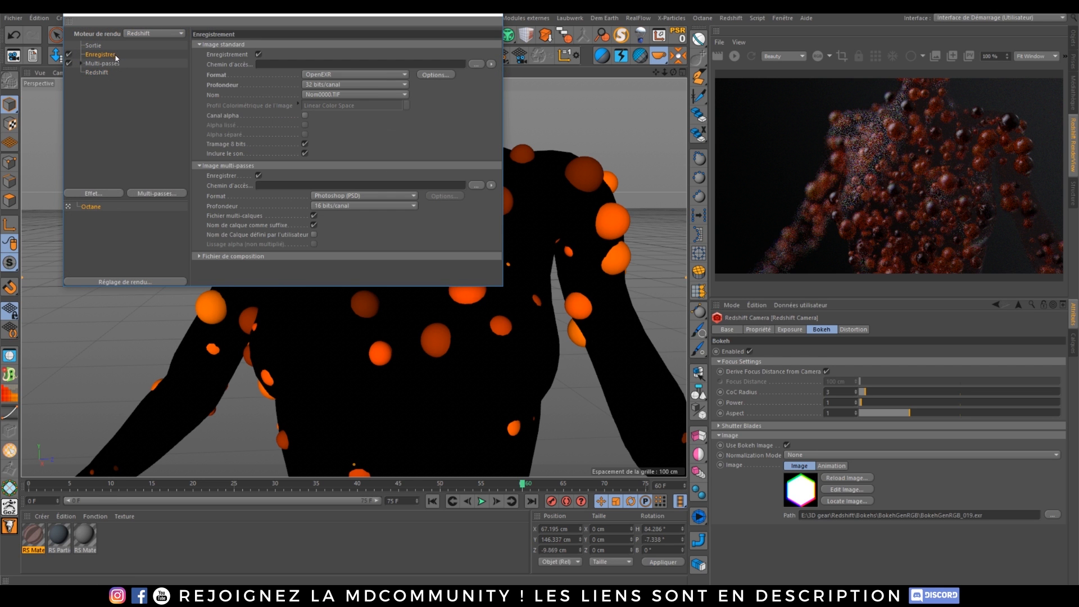
click(354, 74)
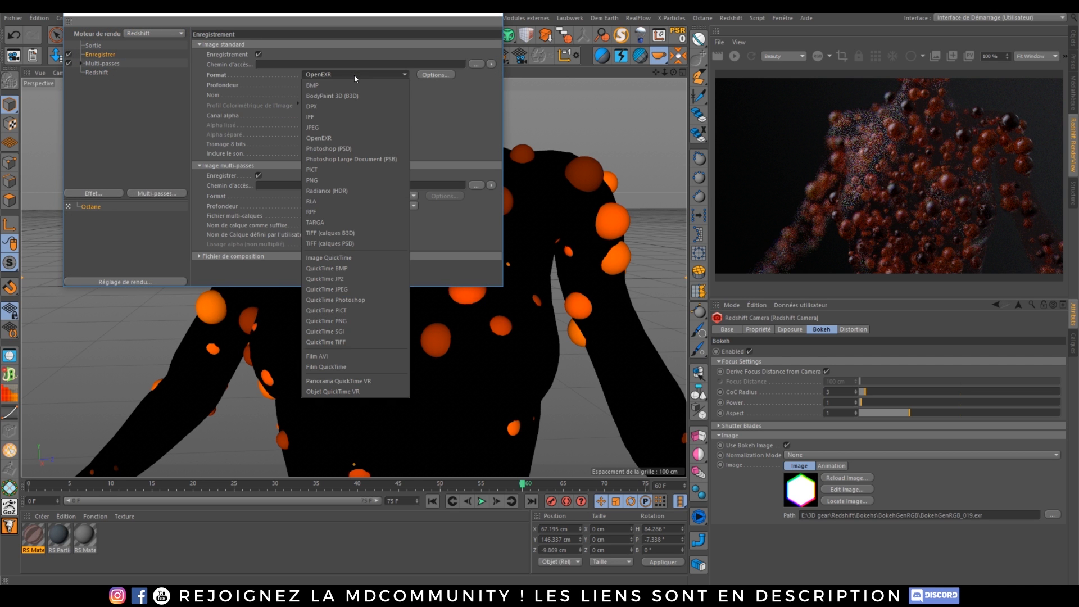
click(443, 101)
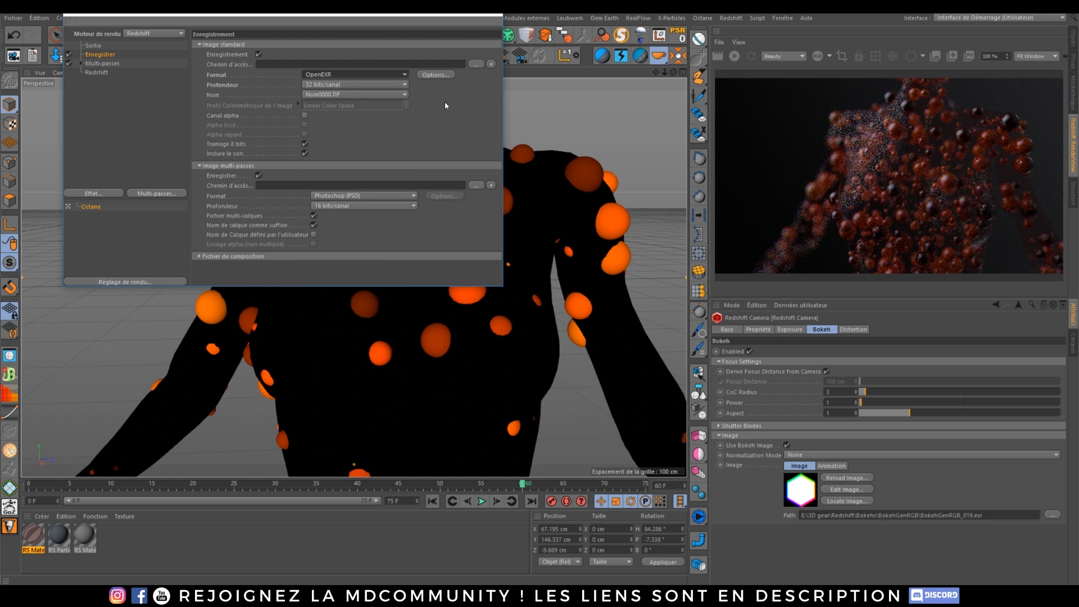
click(355, 76)
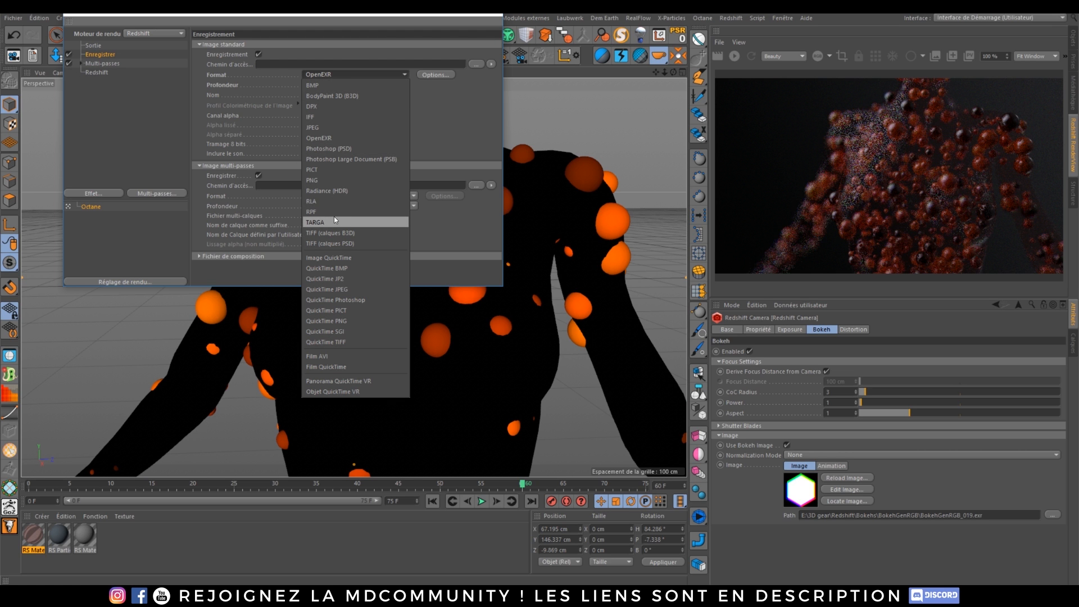
click(320, 180)
click(328, 84)
click(331, 108)
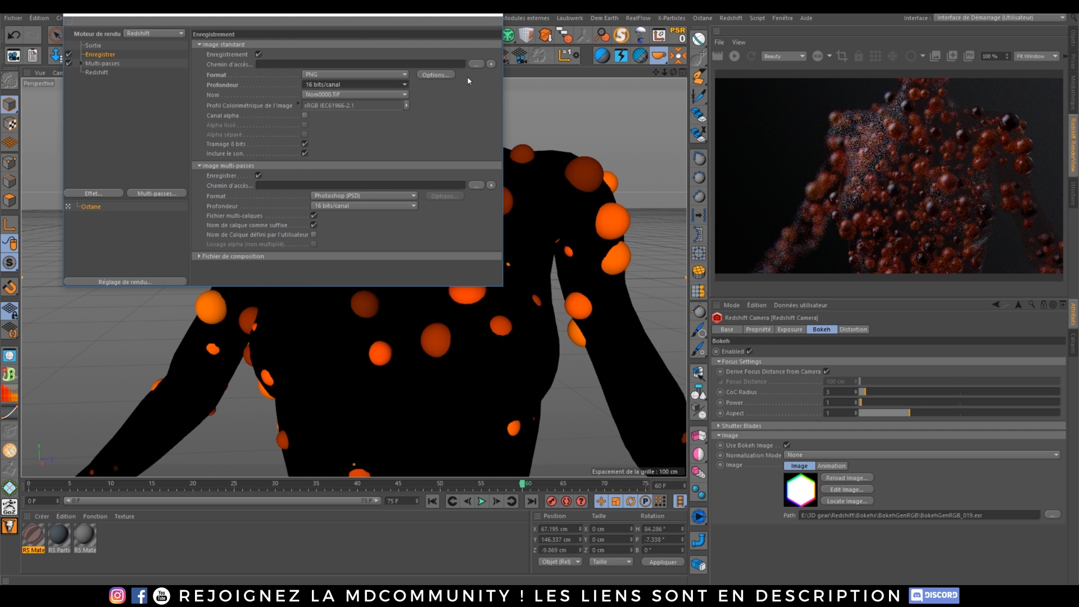
- Create a new folder named tutoRS inside Images 3D for the render output
click(476, 63)
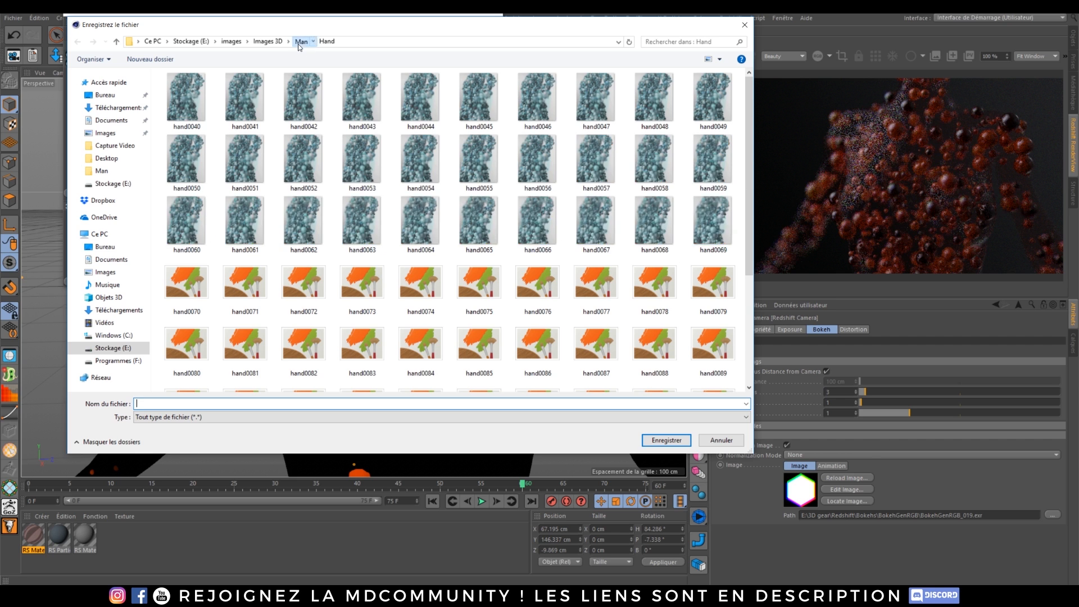
click(300, 41)
click(268, 42)
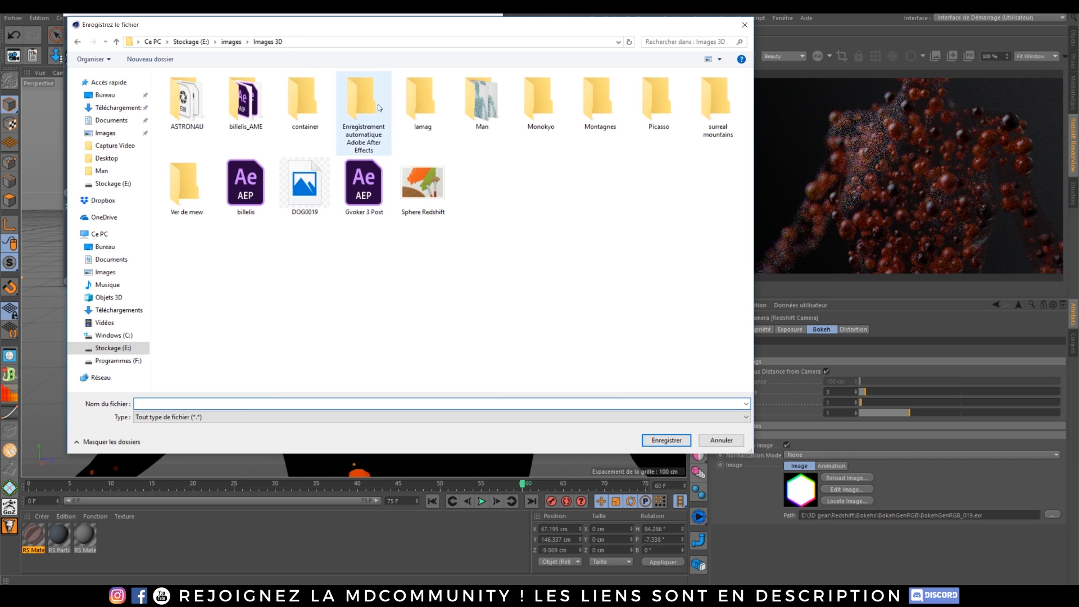
right_click(400, 211)
mouse_move(512, 323)
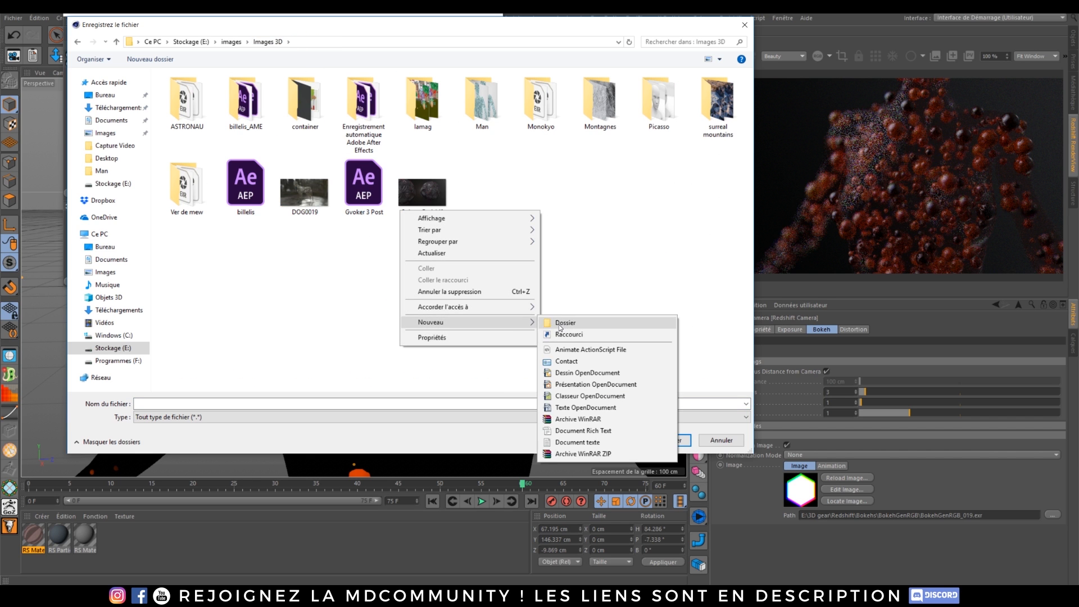
click(562, 323)
text(tutoRS)
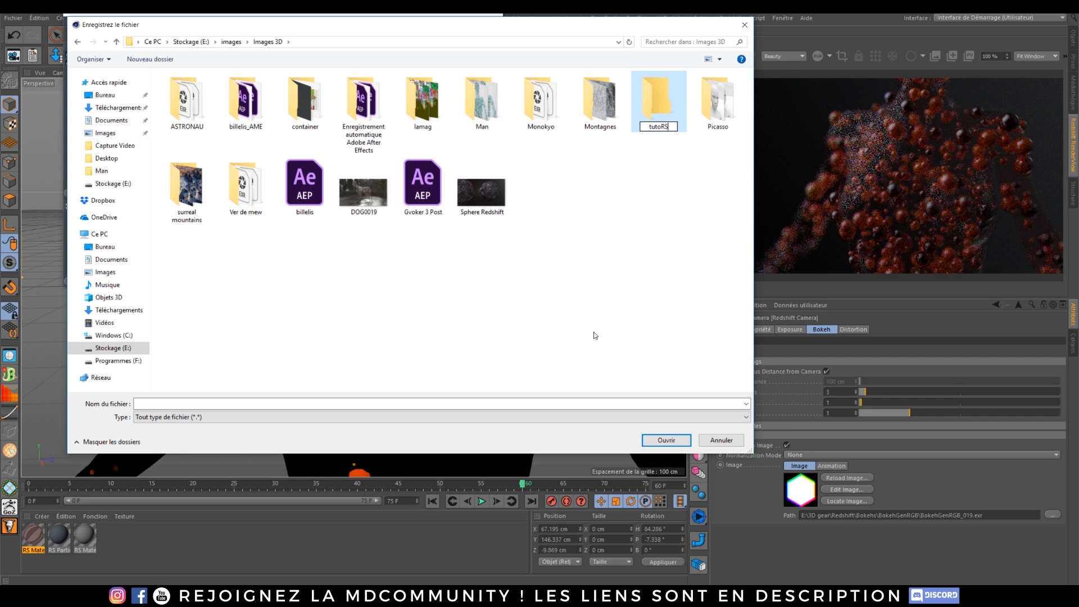
click(596, 335)
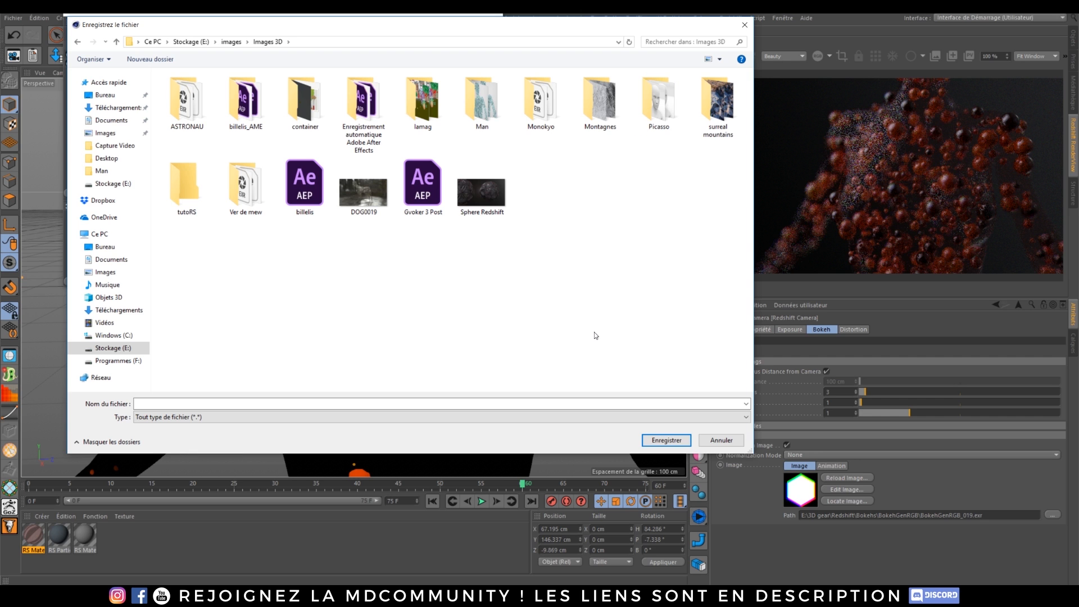
- Save the render output path inside the tutoRS folder with the file name 1
double_click(195, 198)
click(208, 404)
text(1)
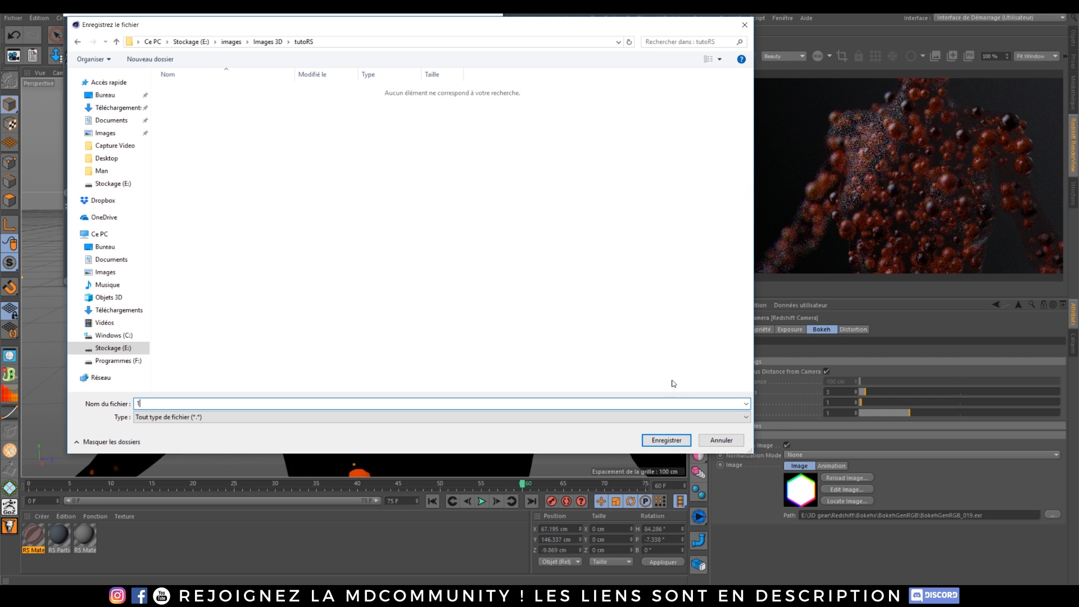
click(672, 443)
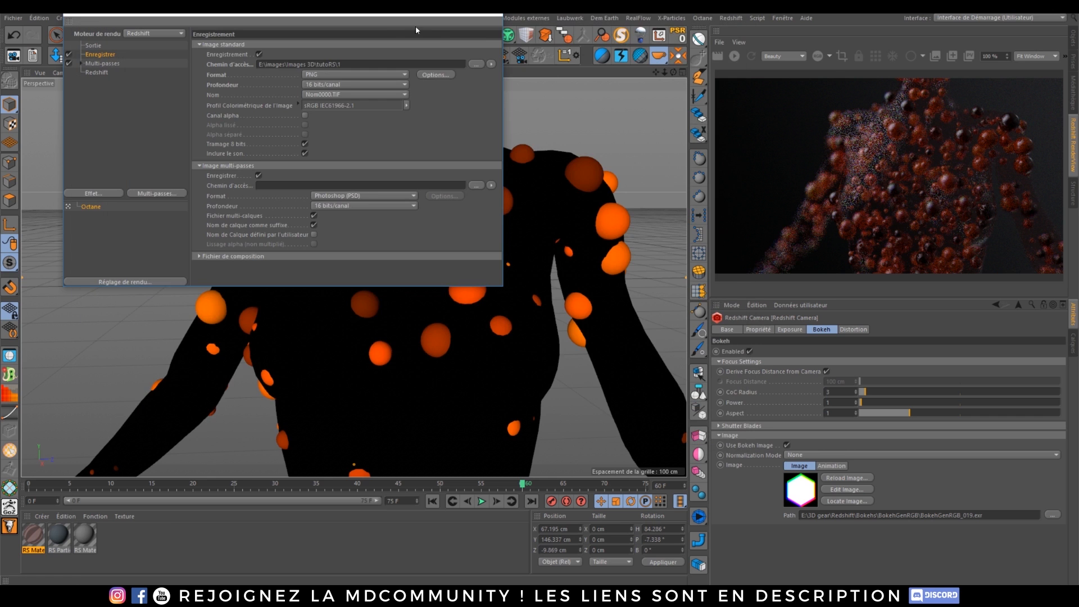
- Open the AOV Manager from the Redshift render settings and place its window over the viewport
click(81, 65)
click(96, 82)
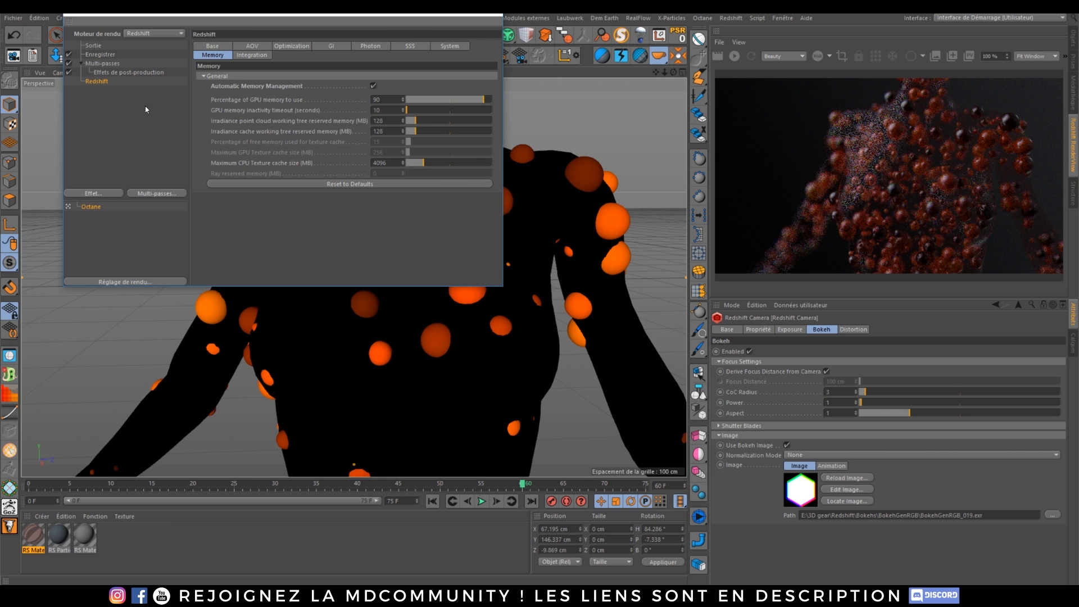
click(261, 46)
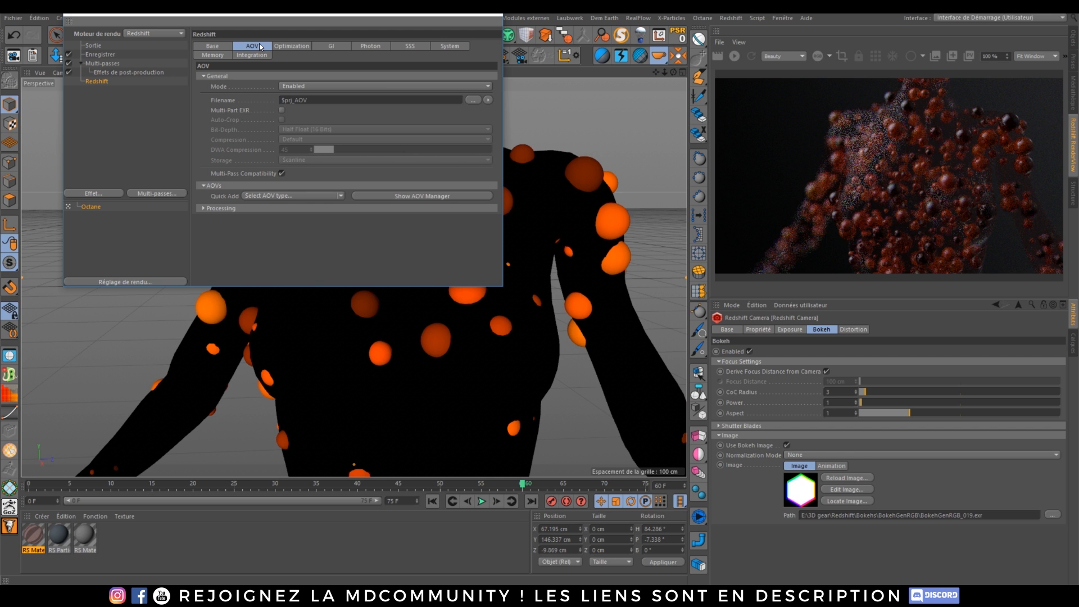
click(416, 196)
drag(418, 79, 444, 96)
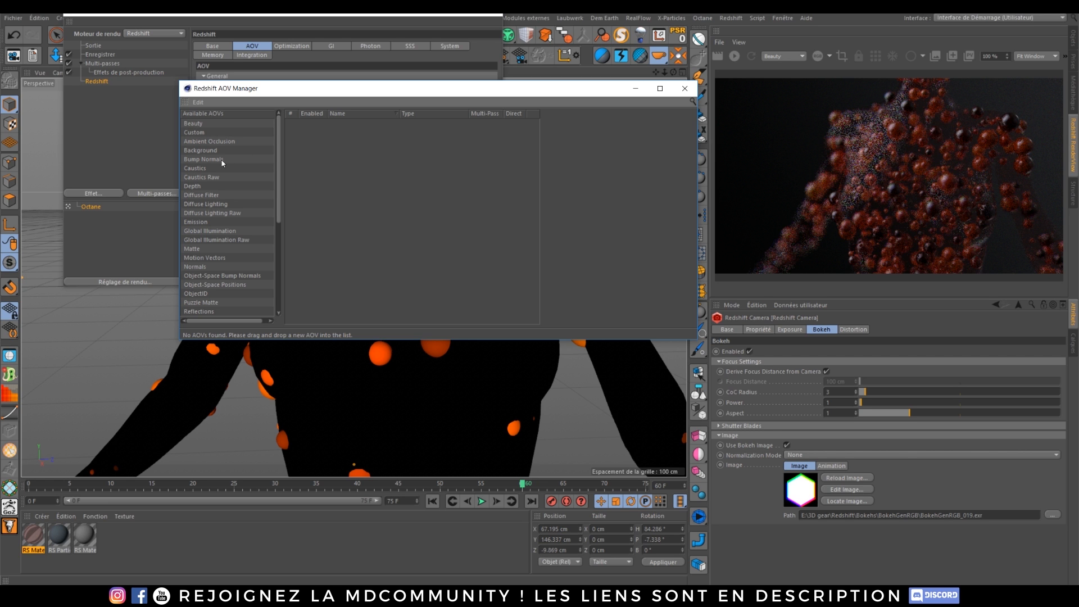
- Add the Beauty and Depth AOVs to the active list and close the Redshift AOV Manager
scroll(207, 184, down, 2)
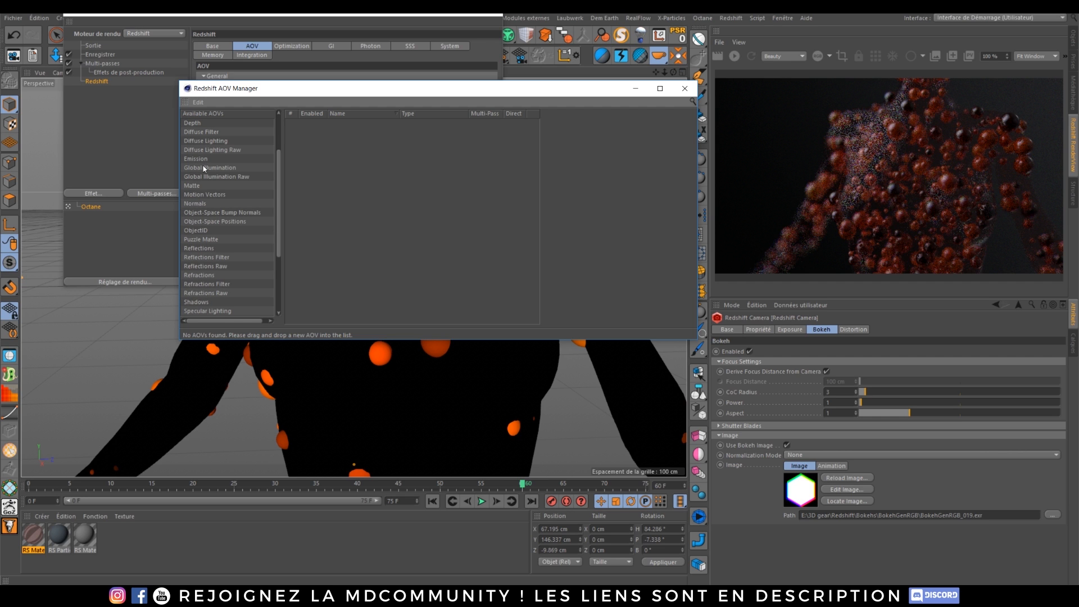
scroll(213, 214, down, 3)
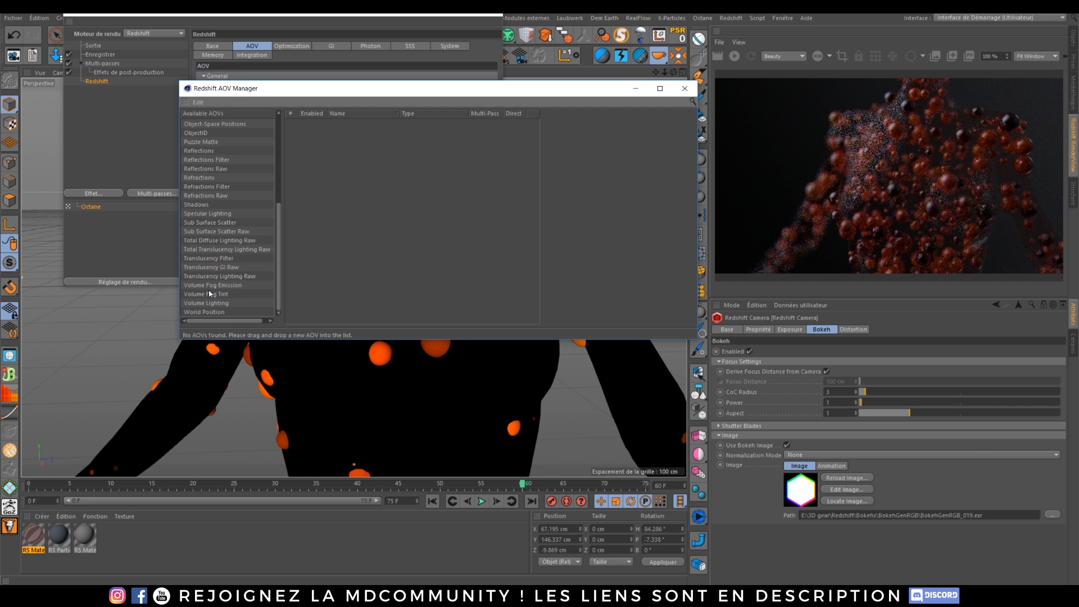
scroll(212, 291, up, 5)
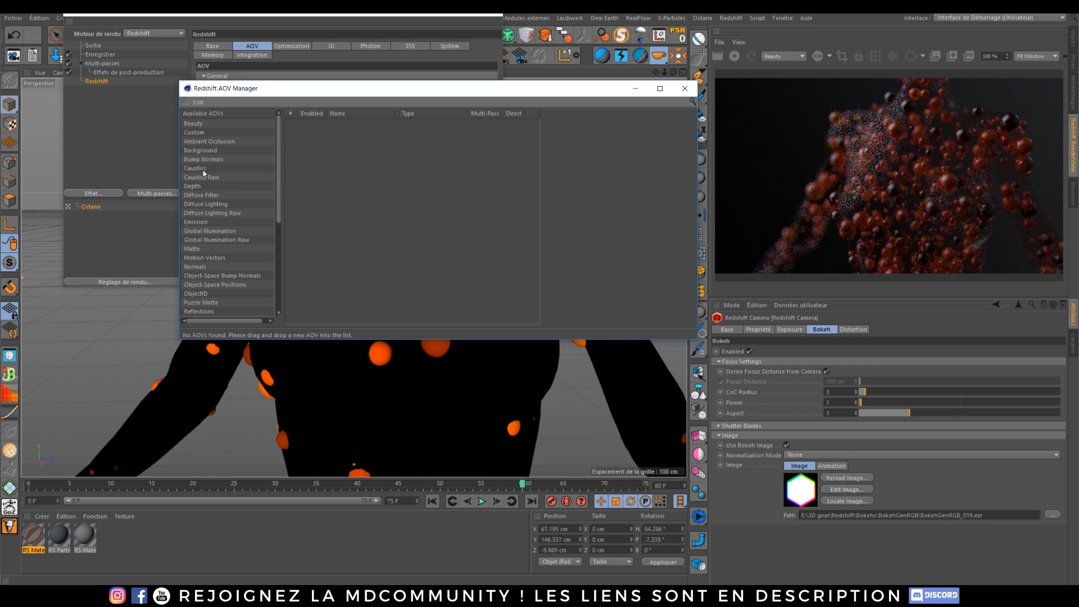
drag(194, 126, 375, 187)
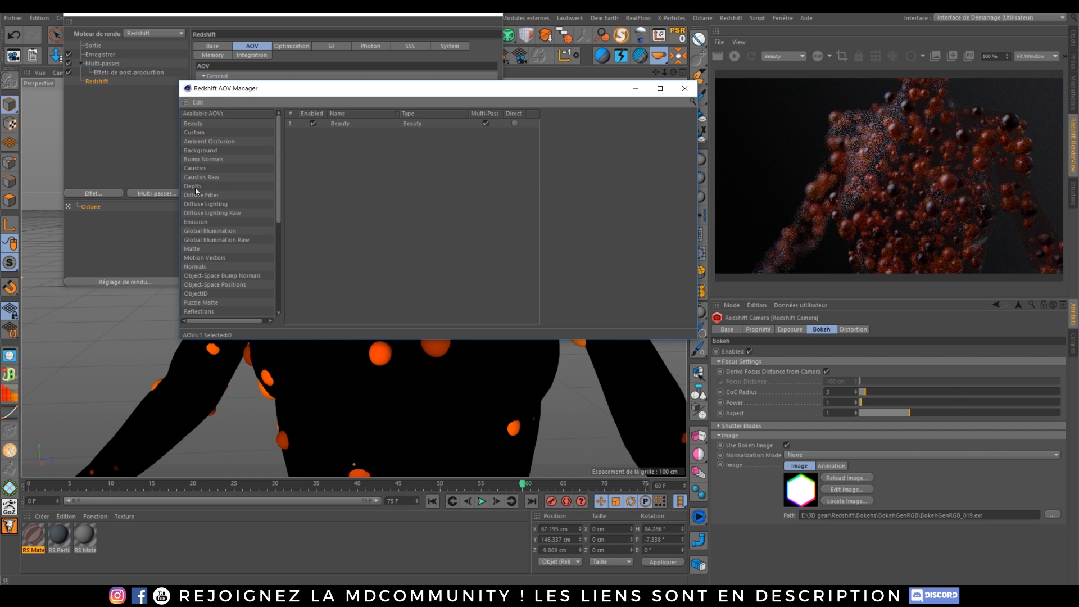
drag(324, 169, 420, 214)
click(685, 89)
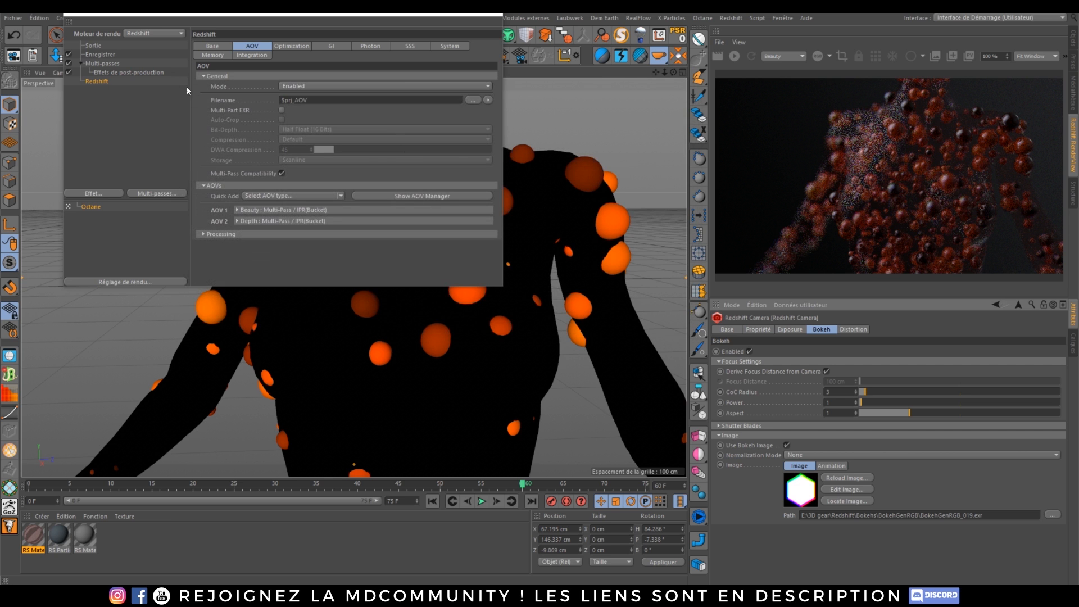
- Expand the Beauty AOV's settings and enable Multi-Part EXR for the AOV output
click(236, 209)
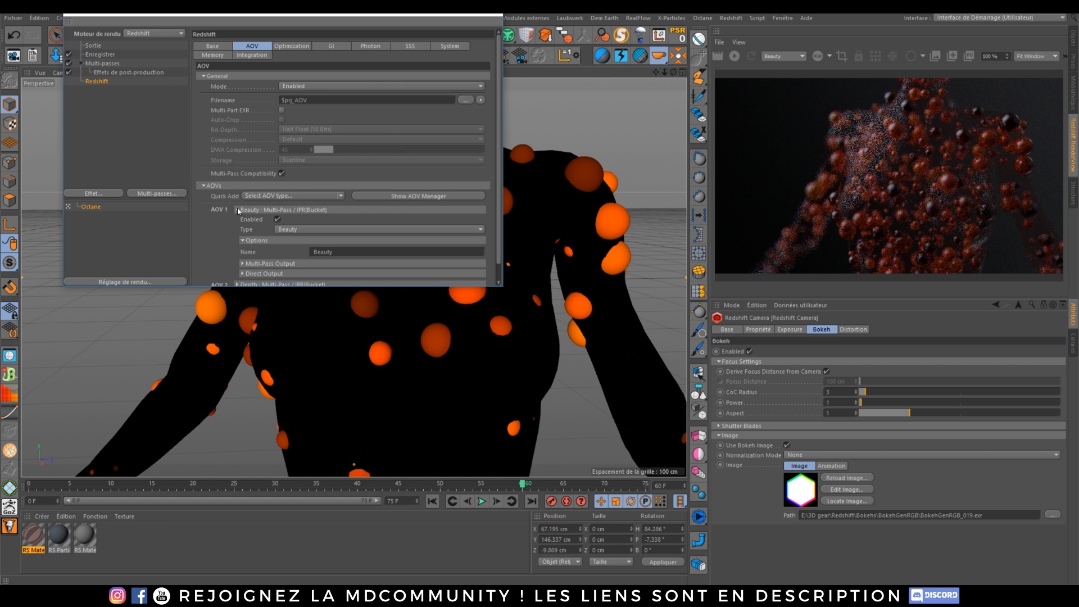
scroll(499, 179, down, 1)
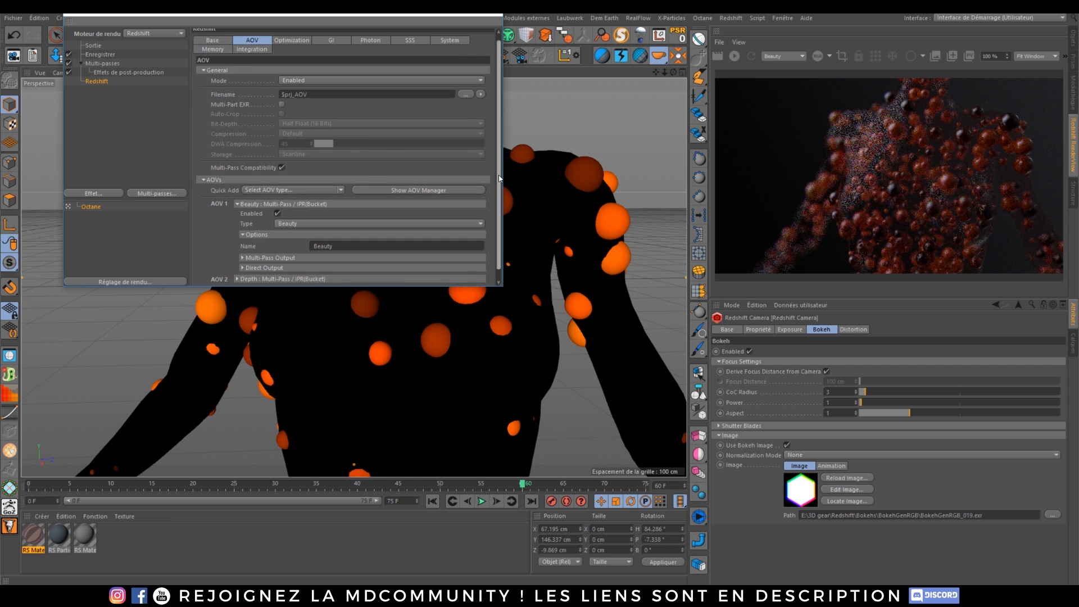
click(283, 104)
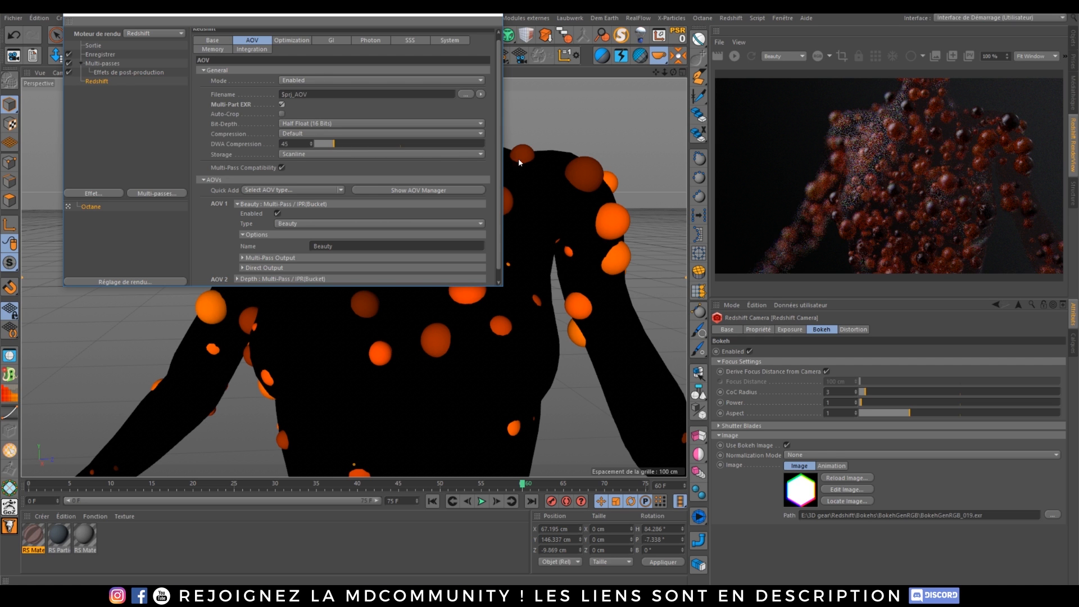
- Examine the Direct Output and Multi-Pass Output settings of the Beauty AOV
scroll(255, 261, down, 1)
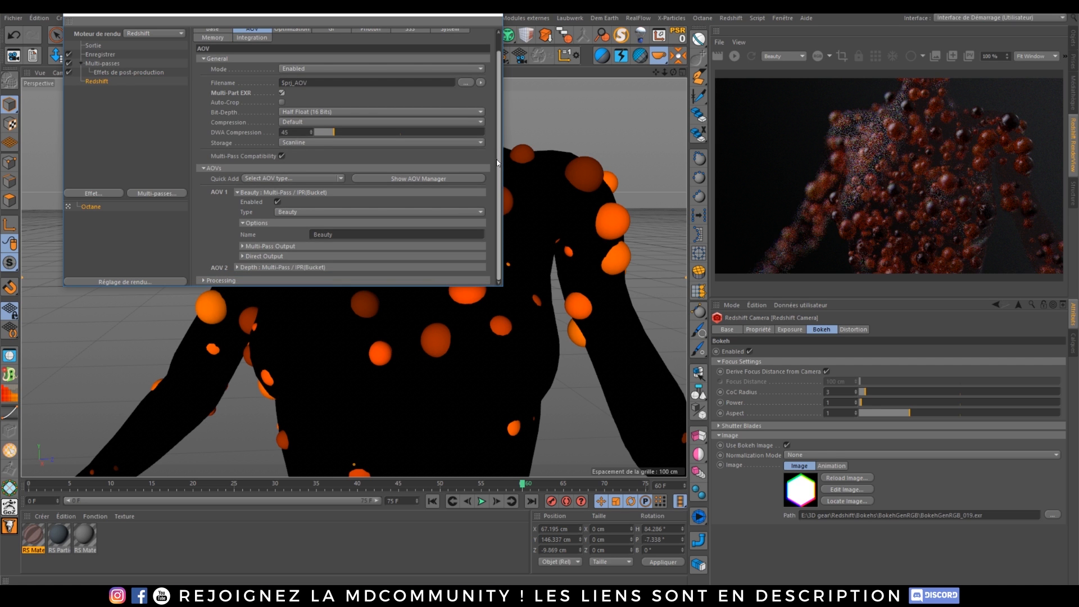
click(243, 256)
scroll(242, 252, down, 3)
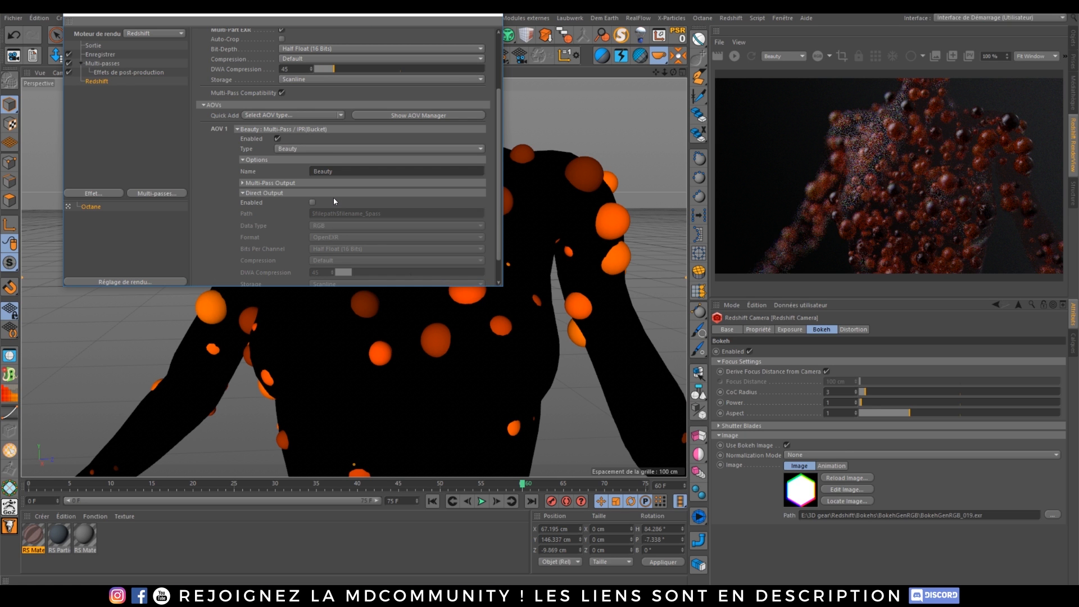
scroll(314, 197, down, 2)
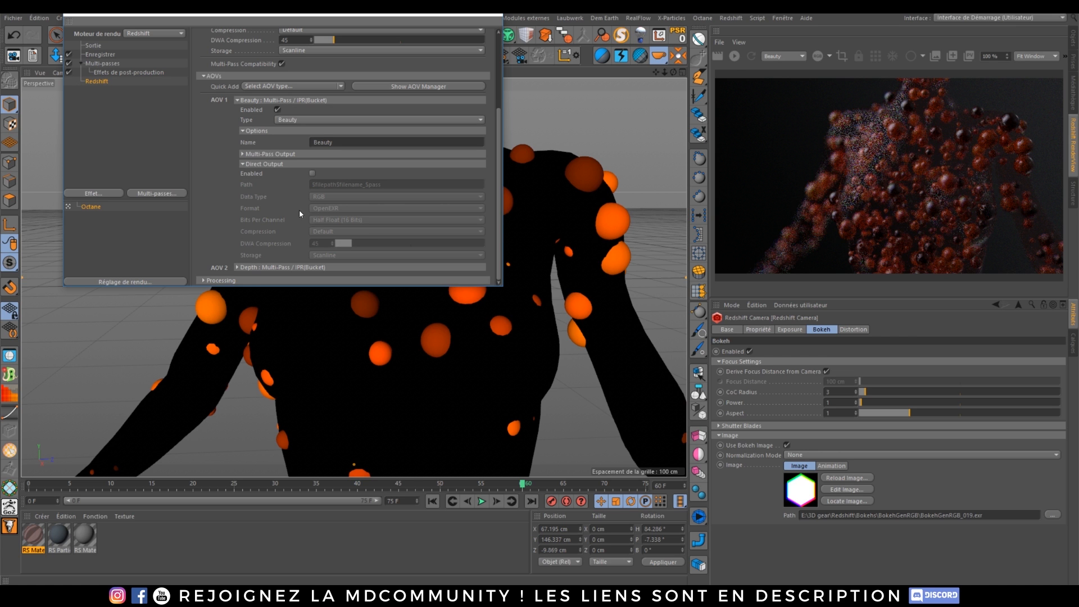
click(244, 154)
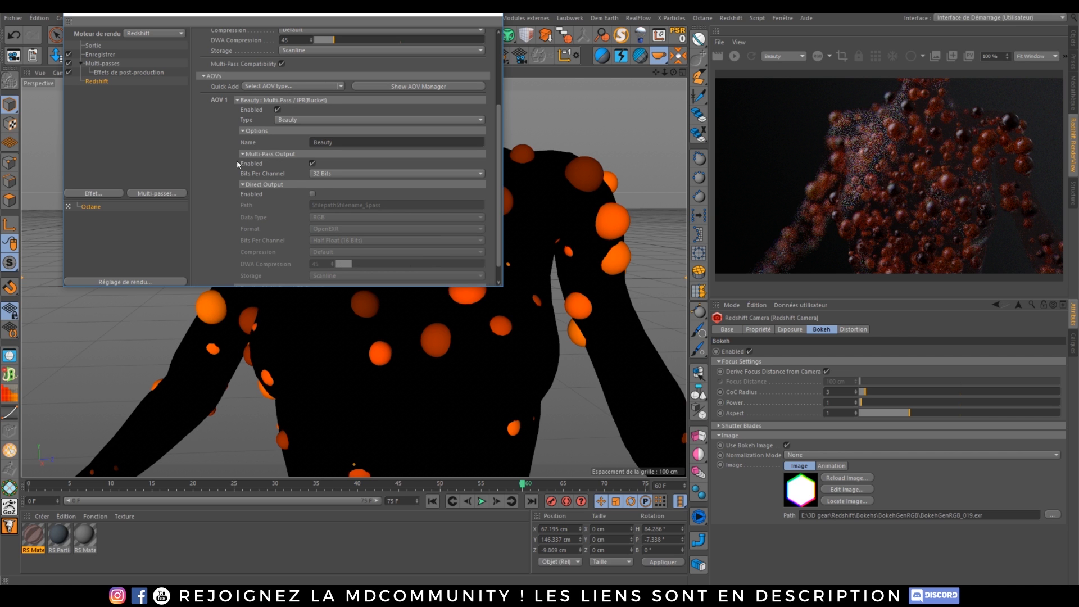
- Save the multi-pass image path inside the tutoRS folder with the file name 1MP
click(100, 55)
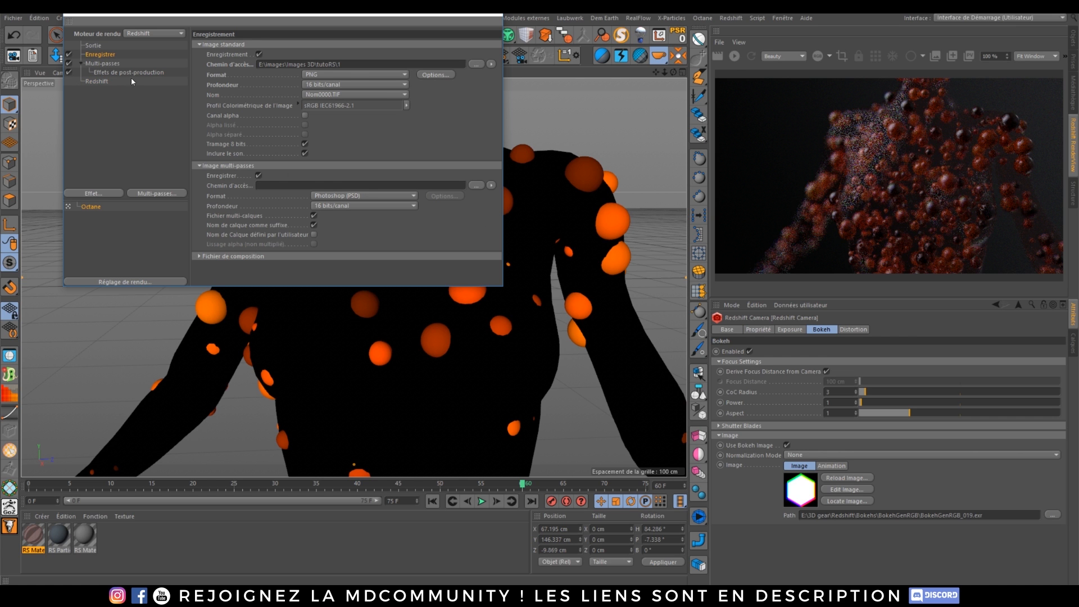
click(476, 185)
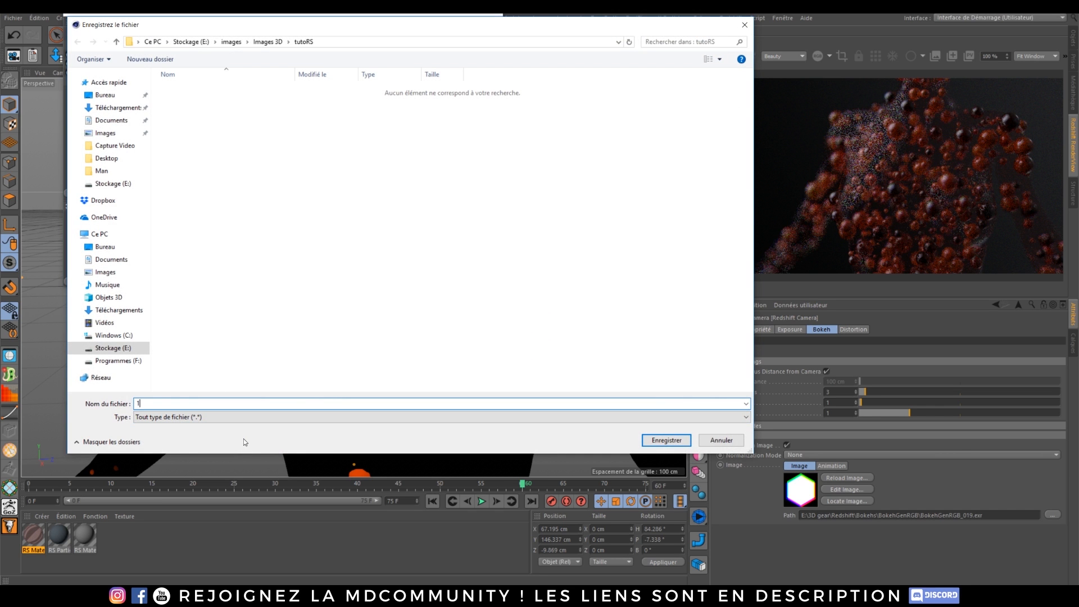
text(1MP)
click(650, 443)
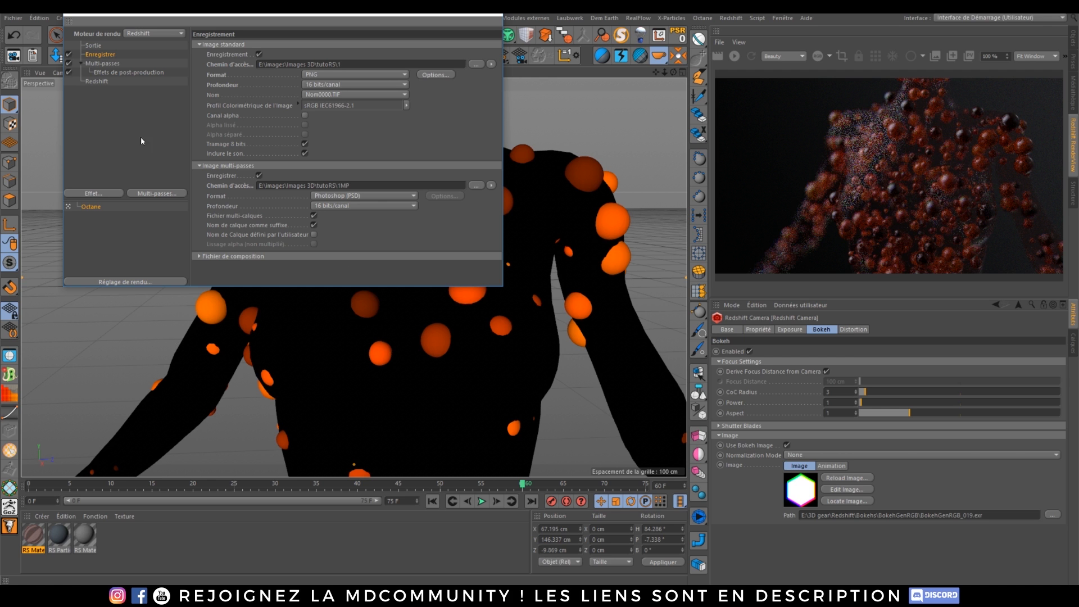
- Set the multi-pass image format to OpenEXR and close the render settings
click(357, 197)
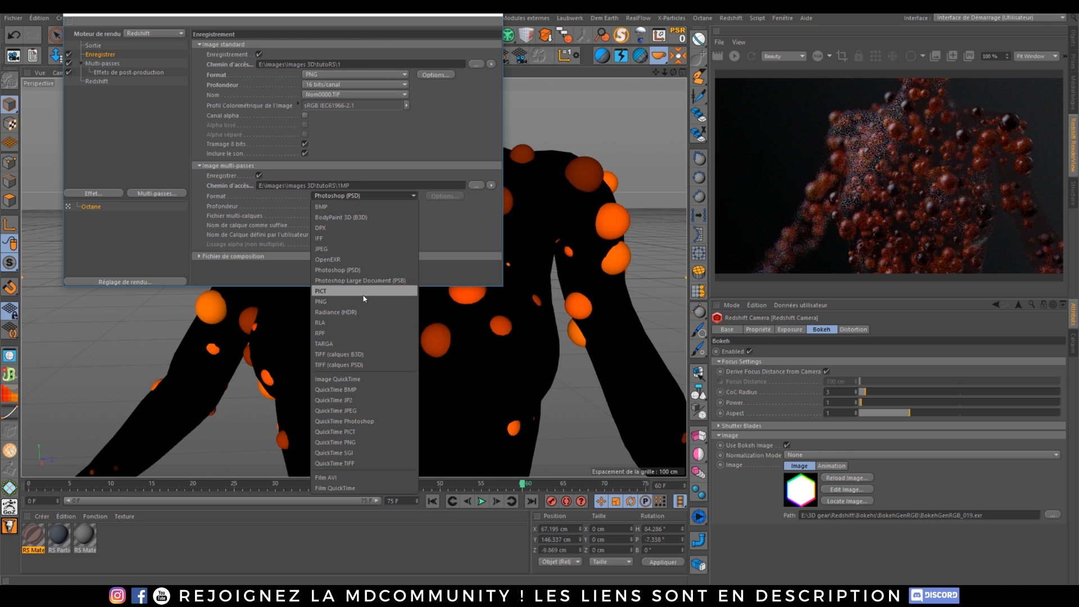
click(345, 259)
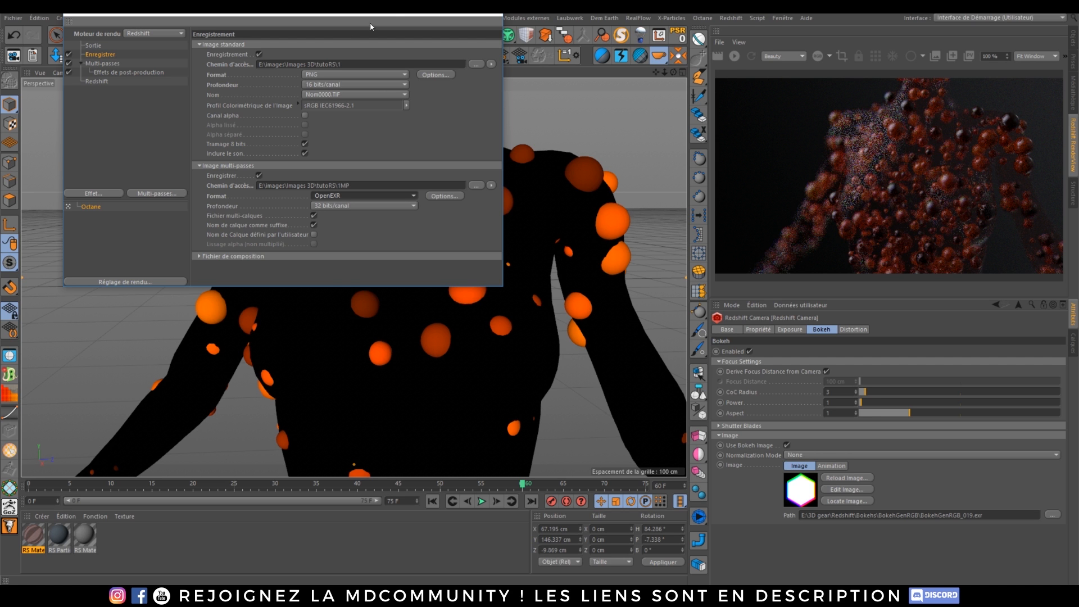
click(489, 11)
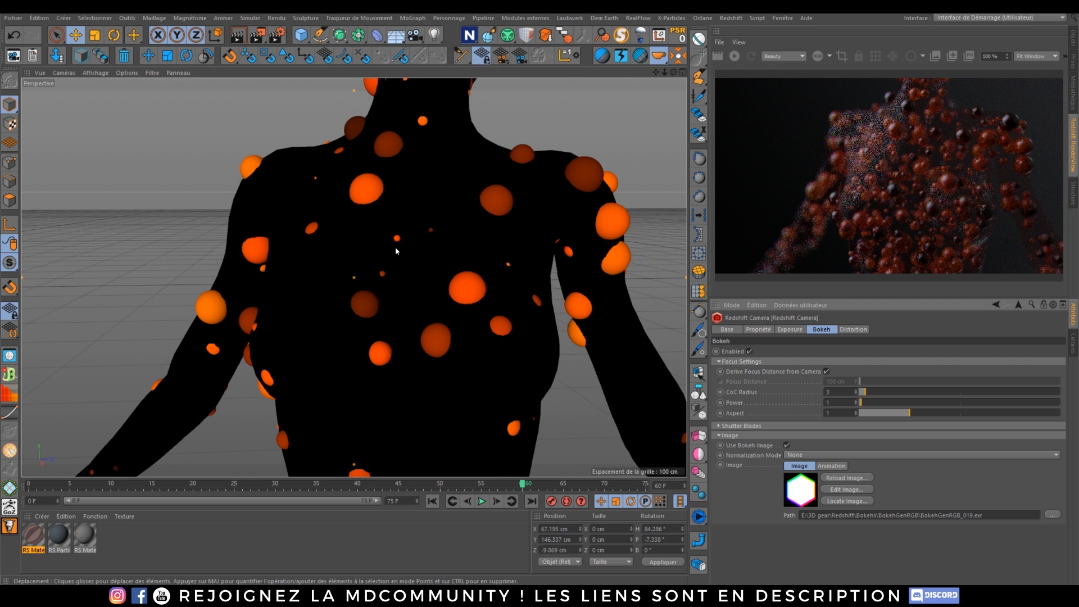
- Open the project's save dialog and leave it without saving
key(ctrl+s)
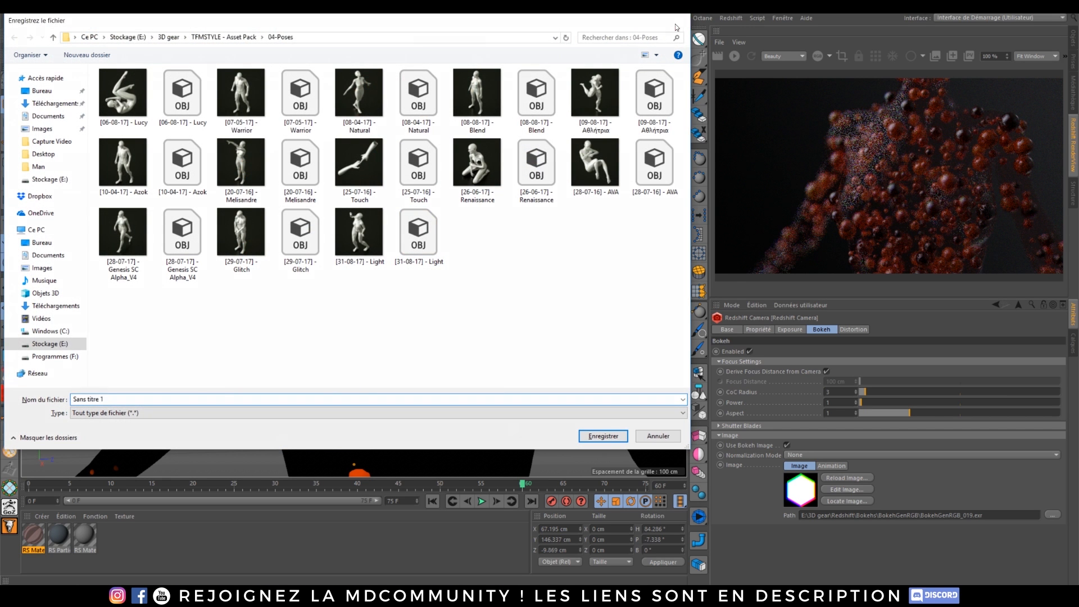
click(676, 25)
- Show the object list and scrub the animation forward to frame 64, returning to frame 60
click(1074, 41)
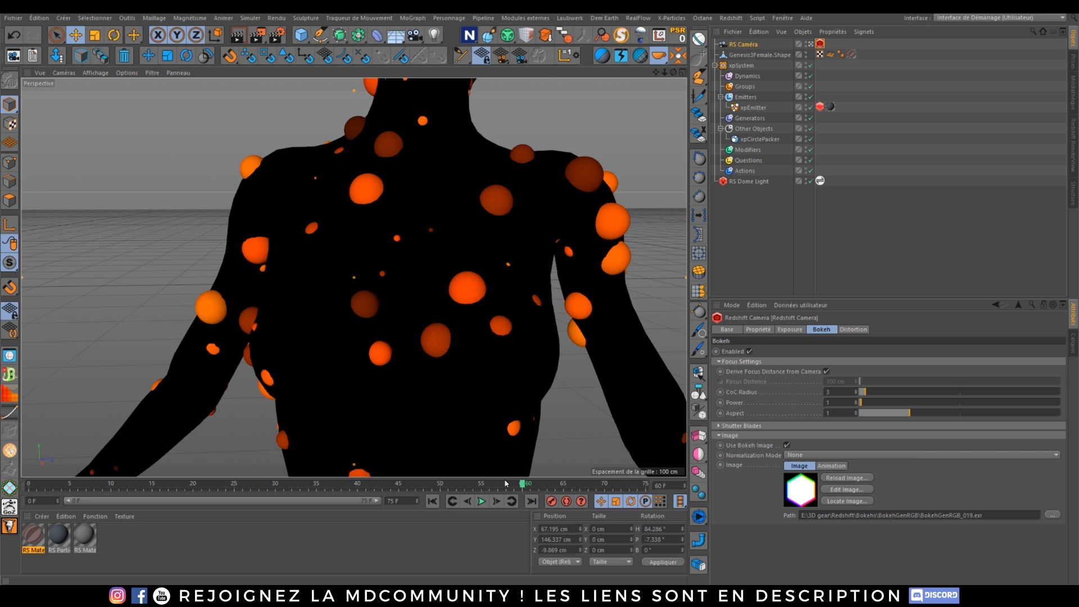
click(553, 486)
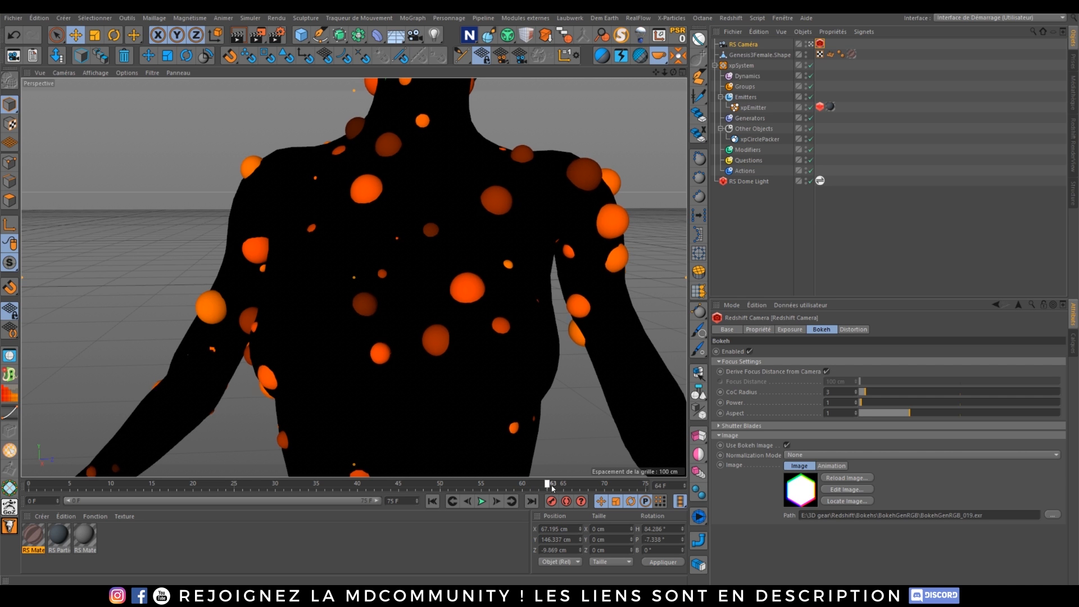
drag(553, 488, 523, 489)
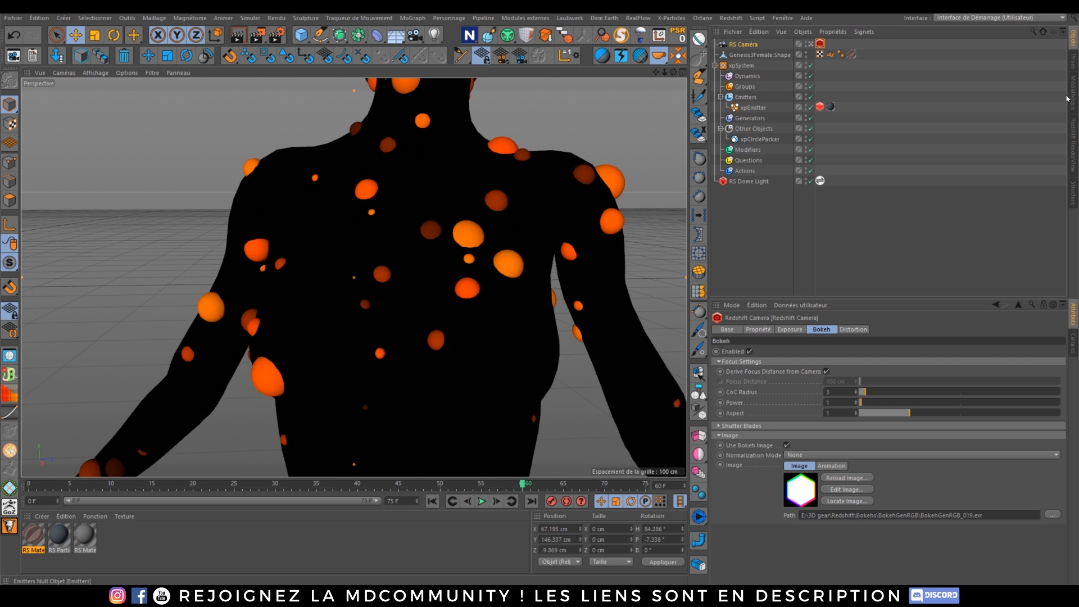
- Leave the RS Caméra view, frame the figure from head to thighs in the free perspective, and preview it in the Redshift RenderView
click(1072, 140)
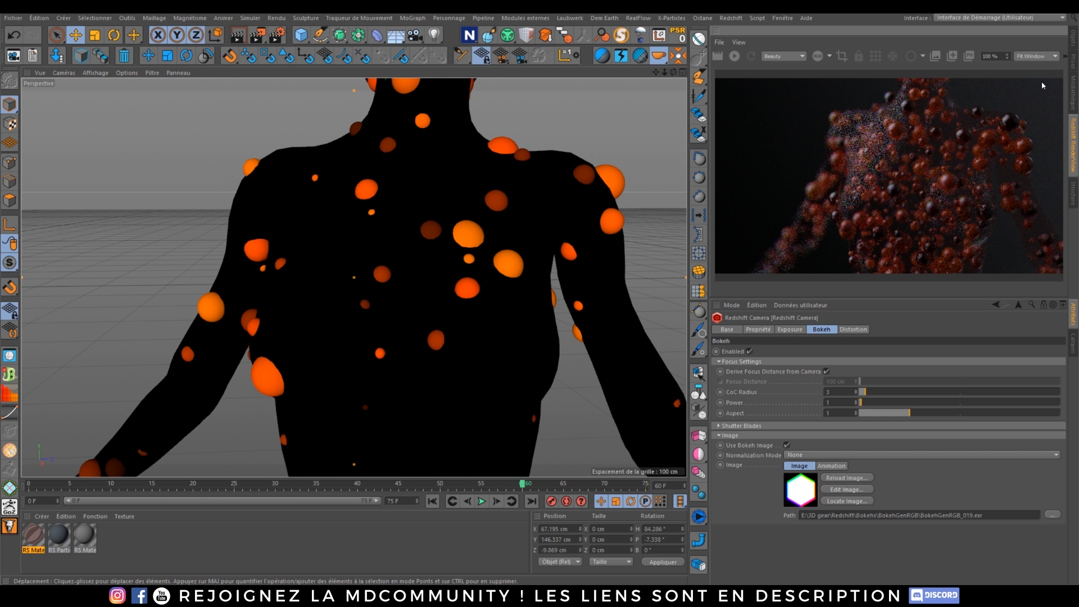
click(1073, 38)
click(811, 44)
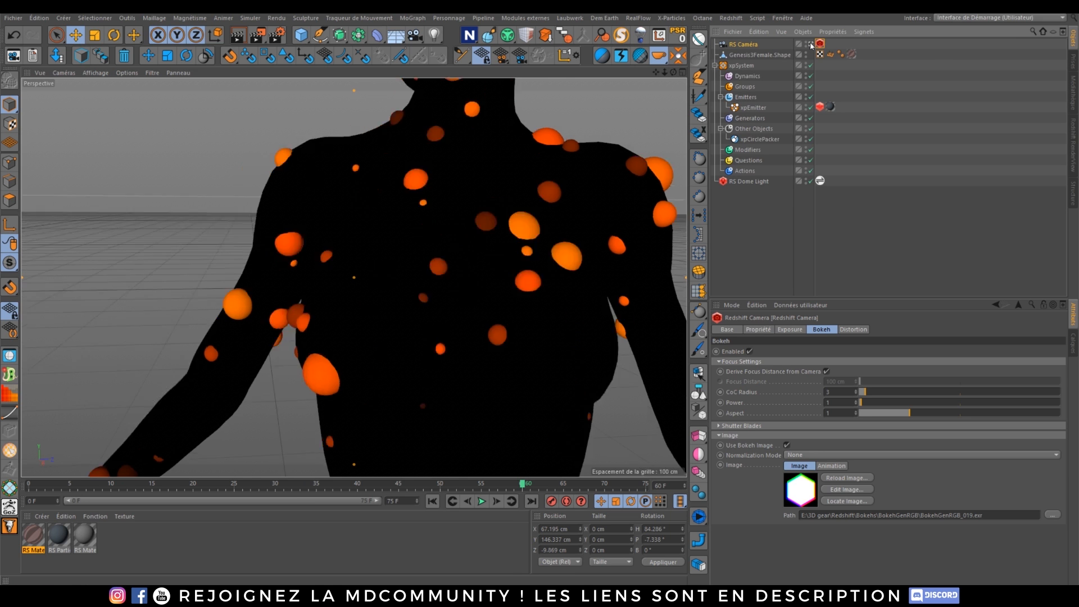
click(811, 44)
scroll(471, 290, up, 5)
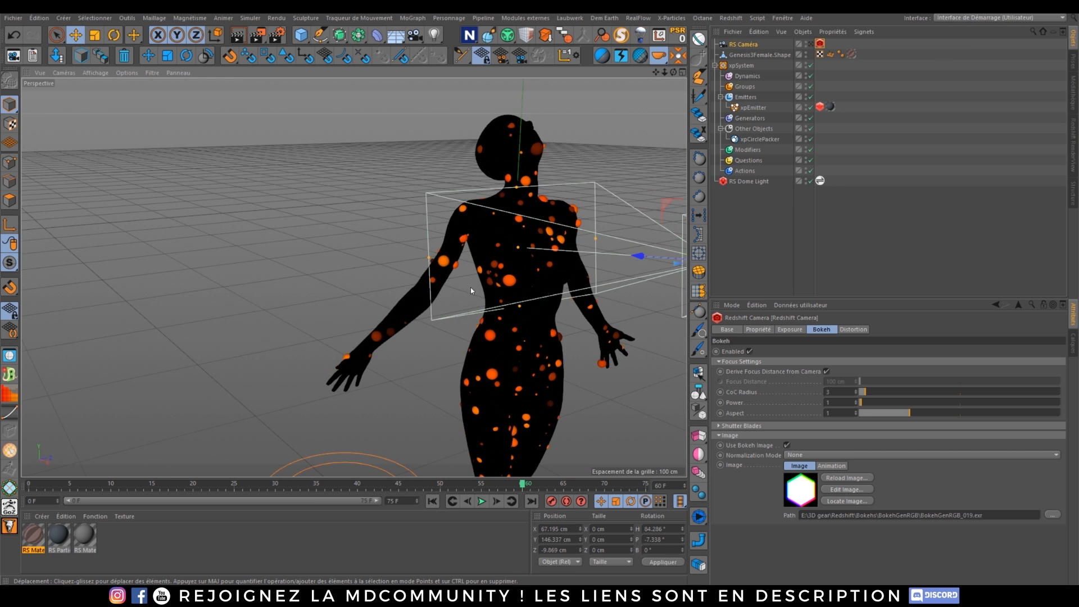
scroll(526, 271, down, 3)
alt+drag(526, 271, 507, 252)
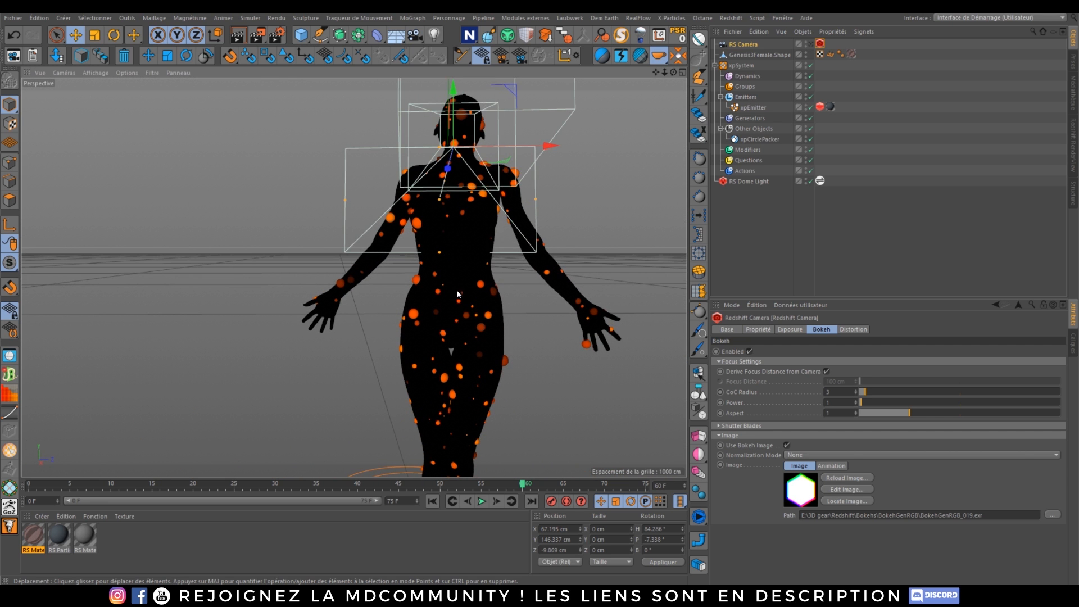
scroll(458, 294, down, 8)
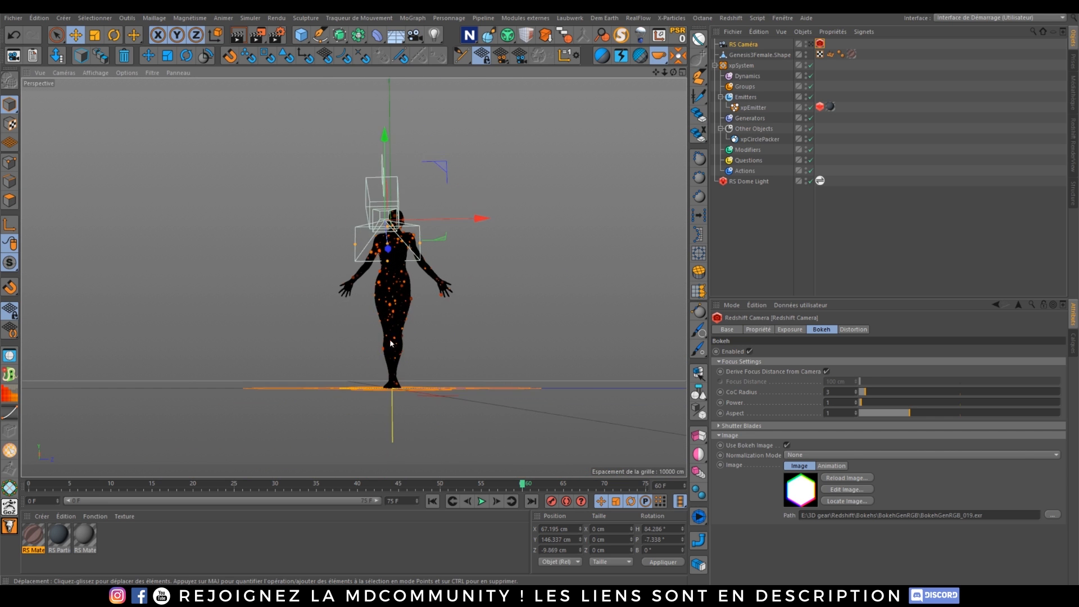
alt+drag(401, 301, 344, 326)
alt+right_drag(402, 293, 409, 241)
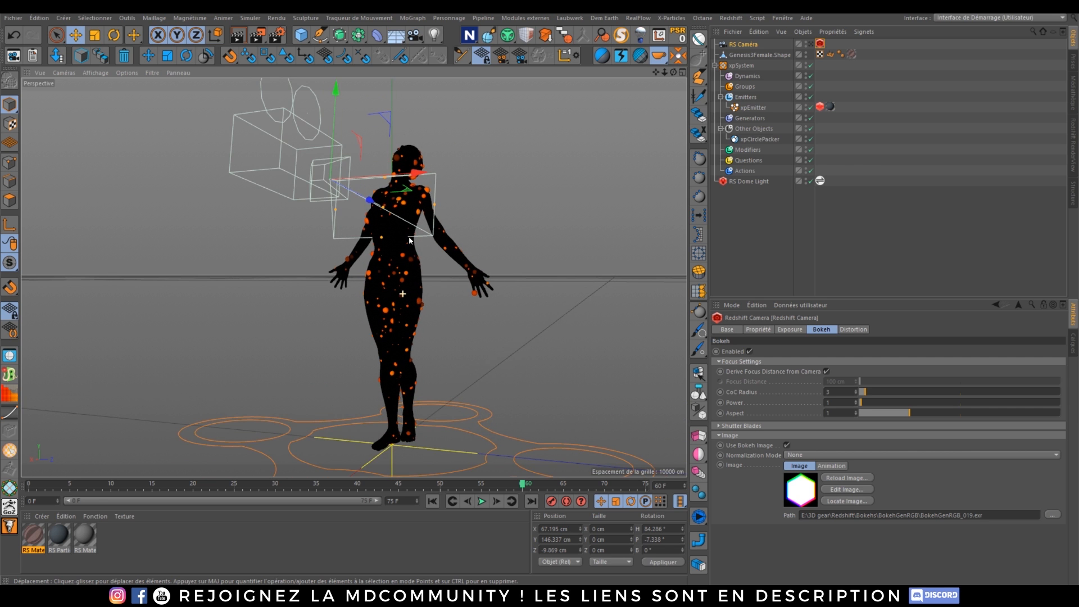
alt+drag(408, 265, 469, 275)
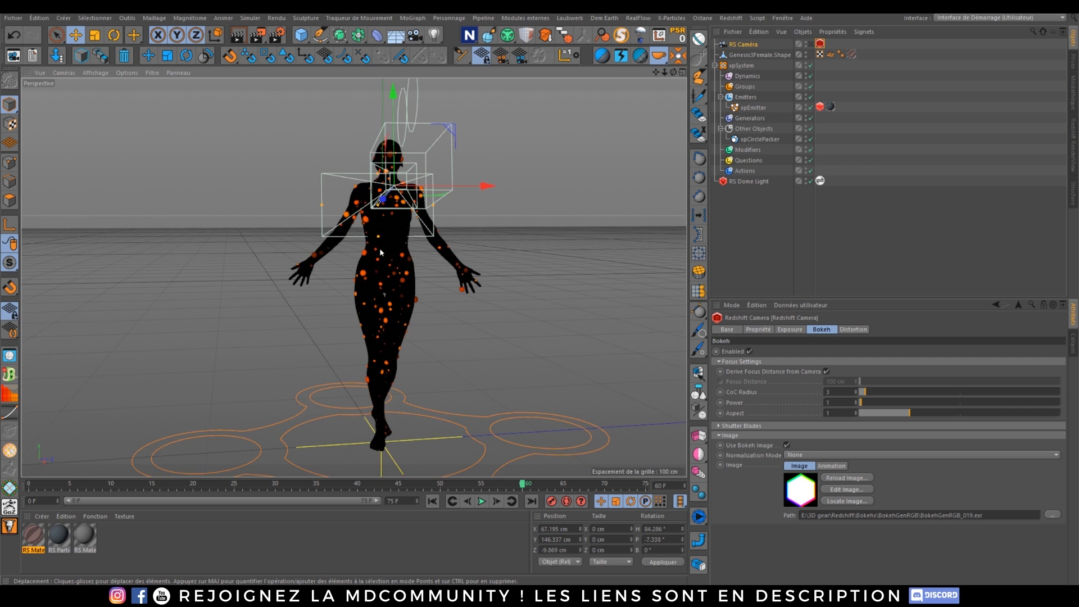
alt+right_drag(380, 250, 389, 209)
alt+middle_drag(387, 218, 385, 235)
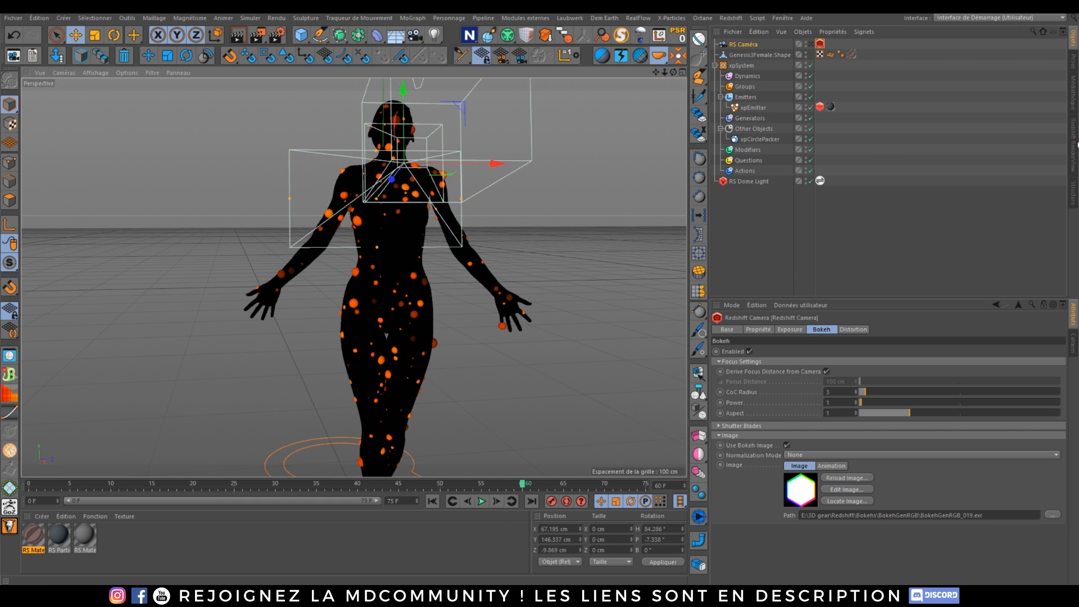
click(1073, 145)
click(733, 54)
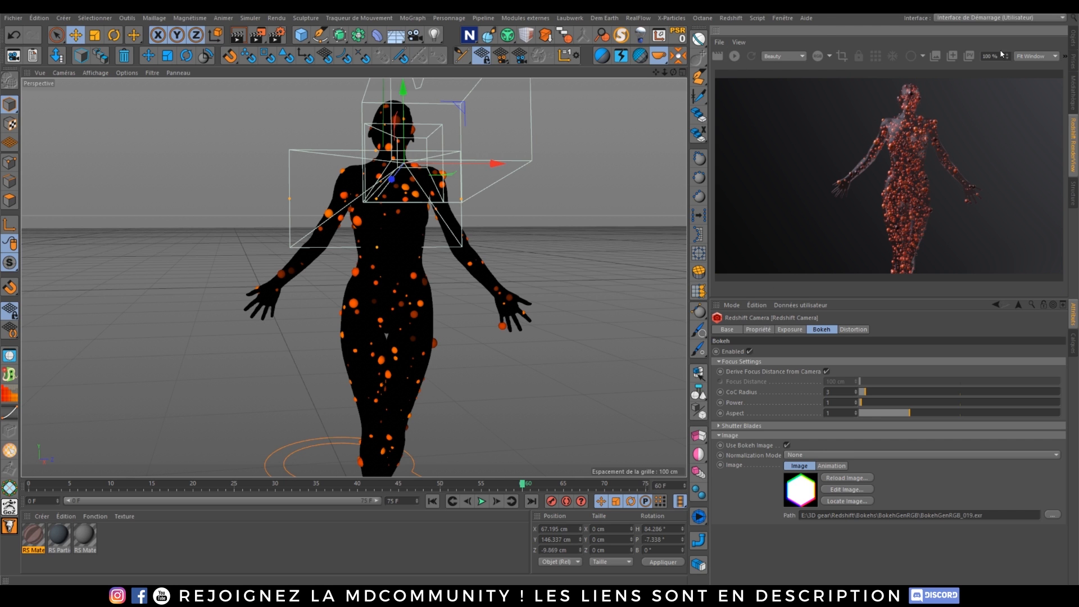
- Show the object list again and switch the viewport back to looking through the RS Caméra
click(1075, 40)
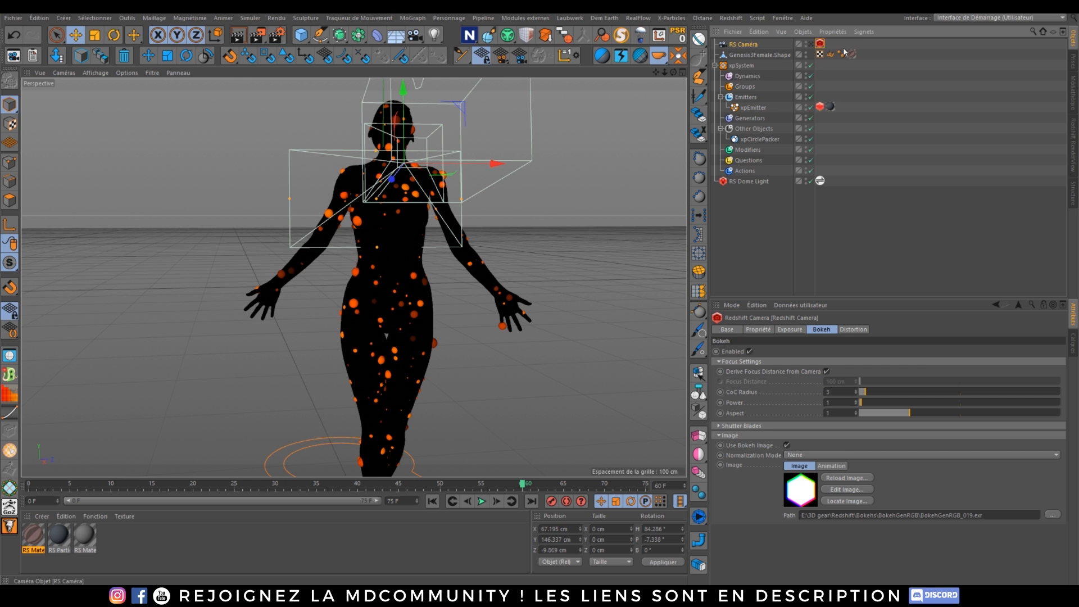
click(813, 44)
click(810, 44)
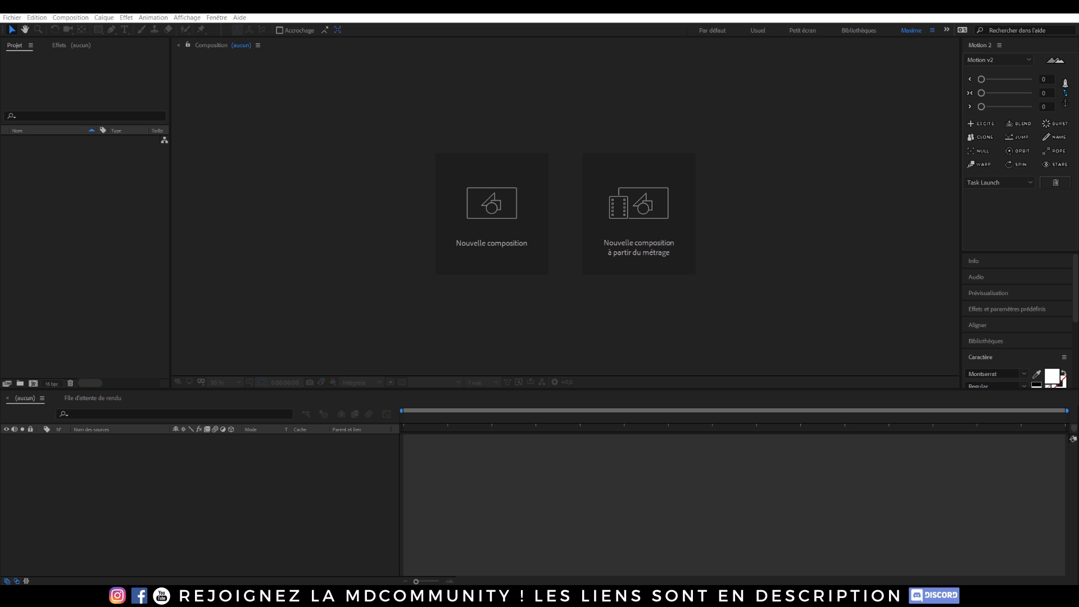
- Import the close TIFF sequence from the Man folder's closeup subfolder, build a composition from it, and preview its frames
click(12, 17)
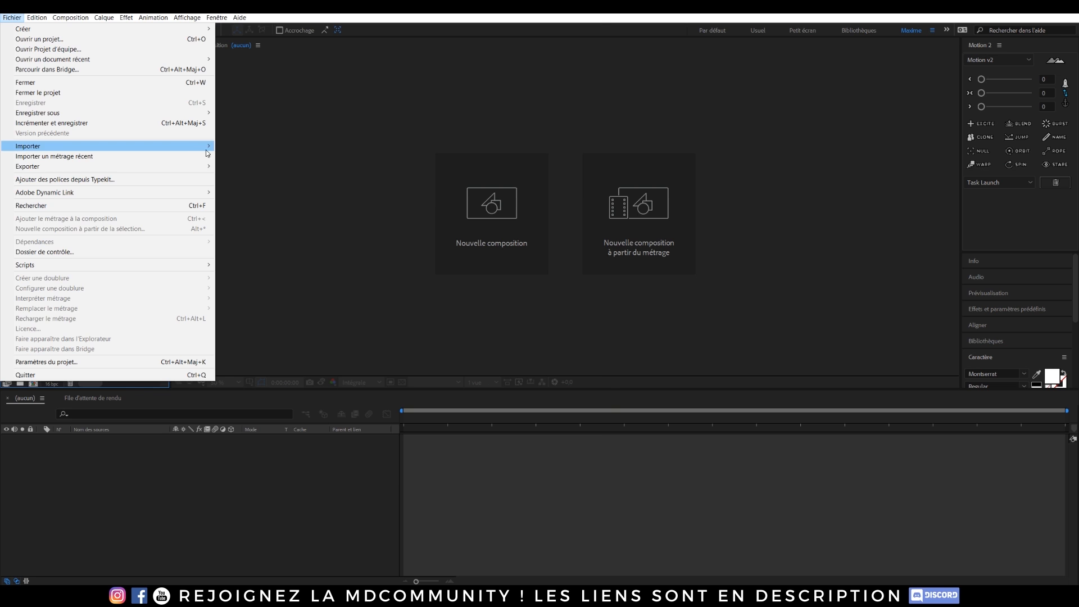
click(225, 146)
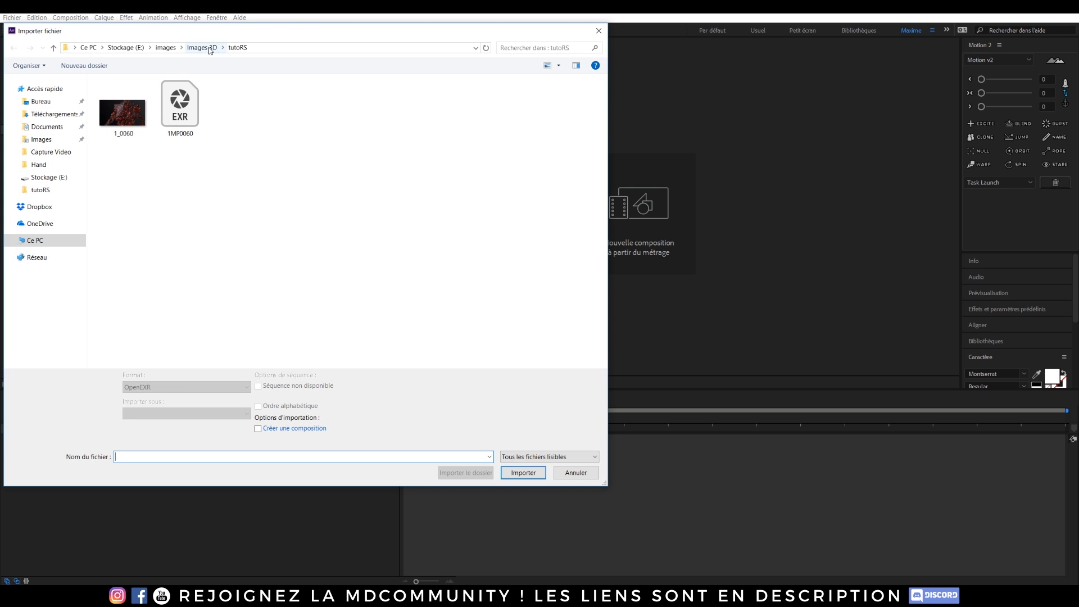
click(209, 48)
double_click(409, 119)
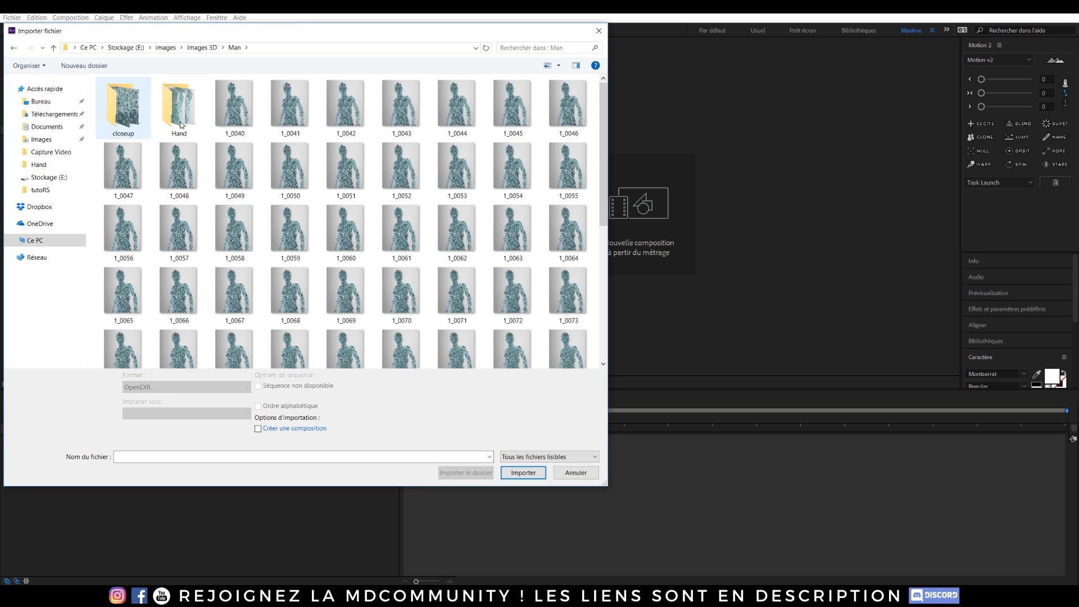
double_click(140, 100)
double_click(140, 100)
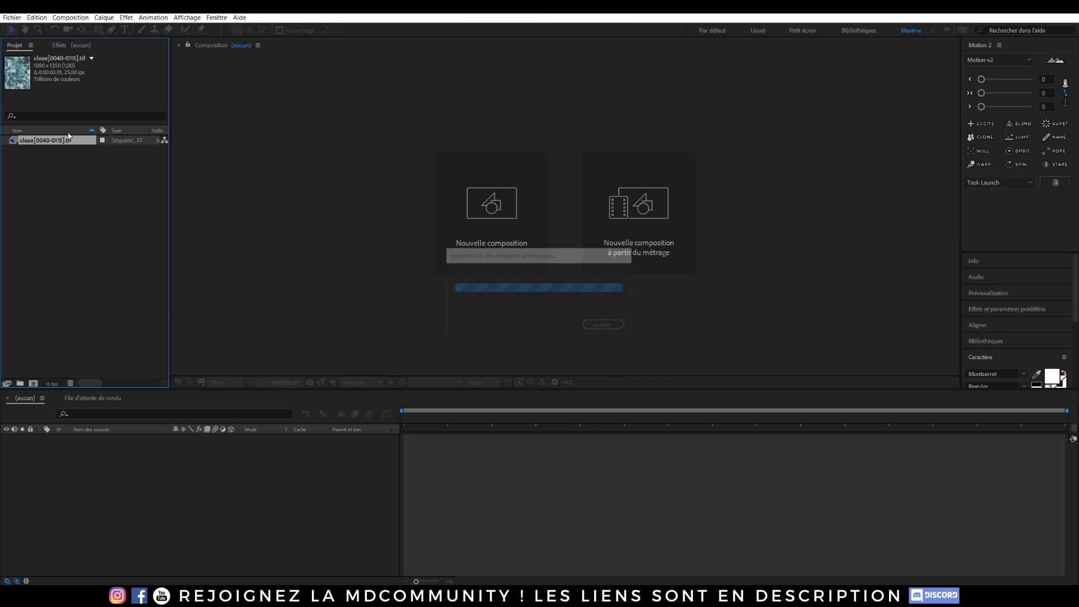
drag(57, 140, 194, 470)
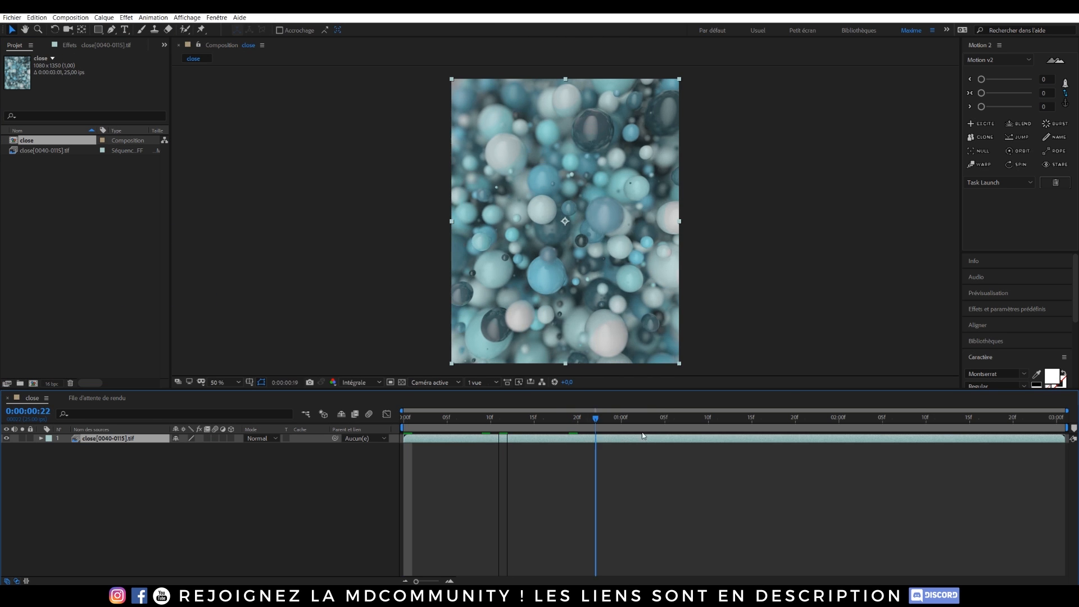
drag(642, 432, 152, 371)
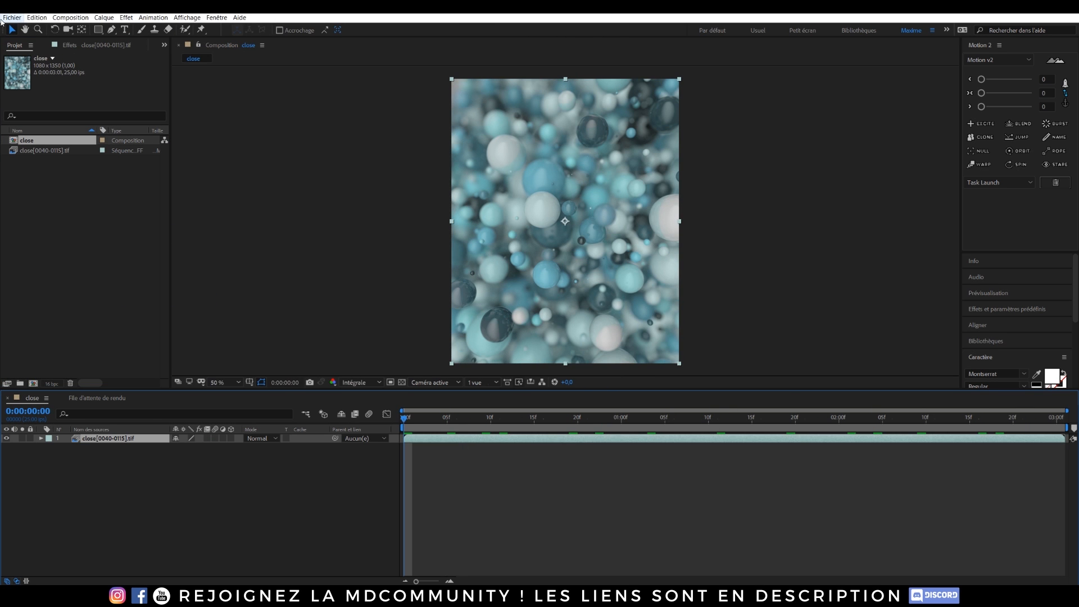
- Import the hand TIFF sequence from the Man folder's Hand subfolder, place it above the close layer, and play the animation
click(14, 18)
mouse_move(200, 151)
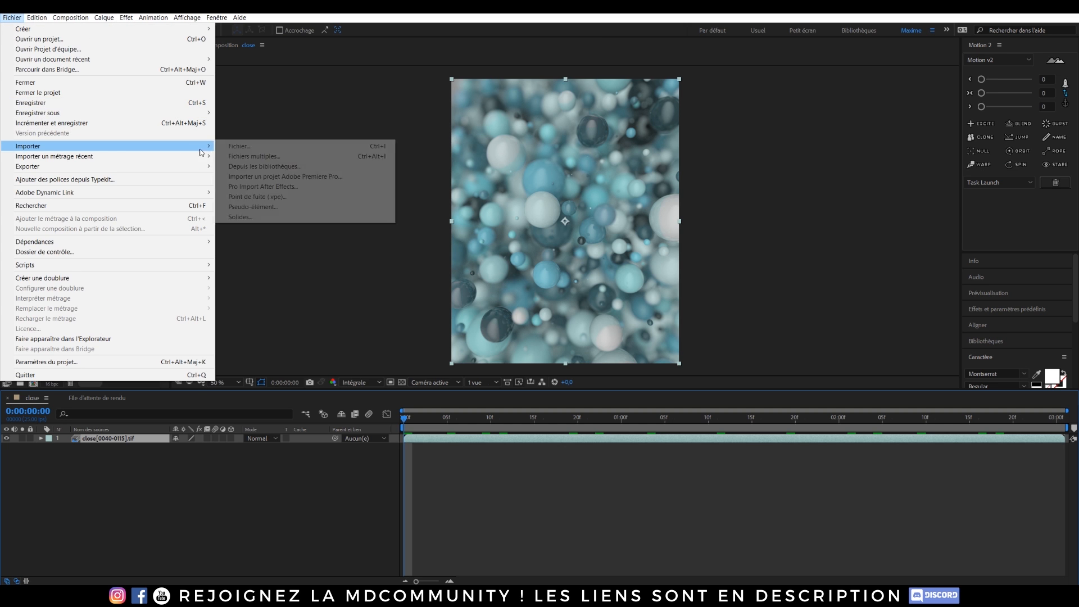
click(239, 146)
click(235, 47)
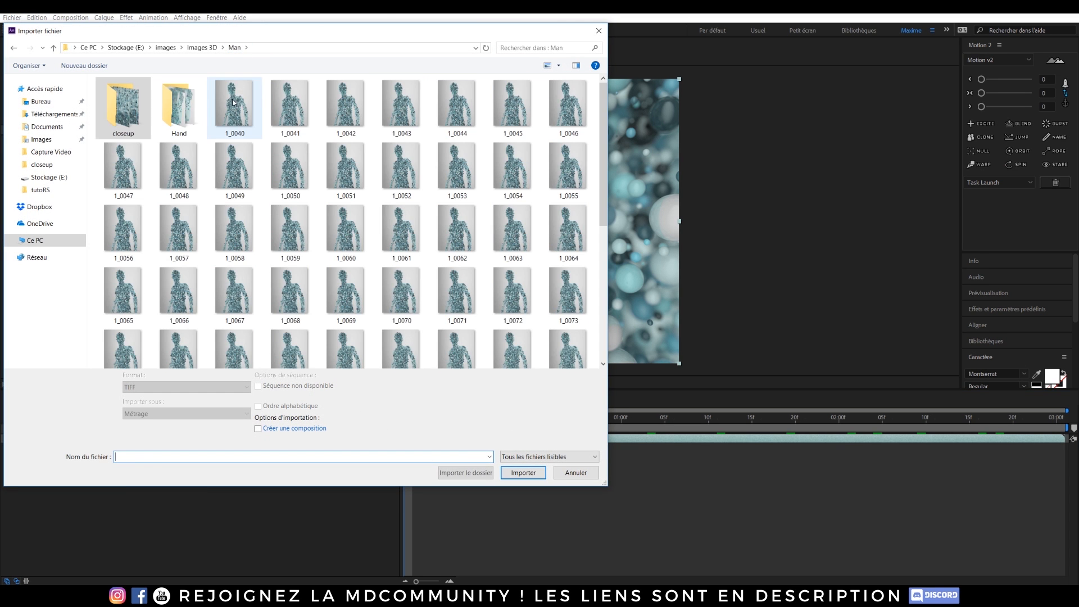
double_click(181, 106)
double_click(128, 106)
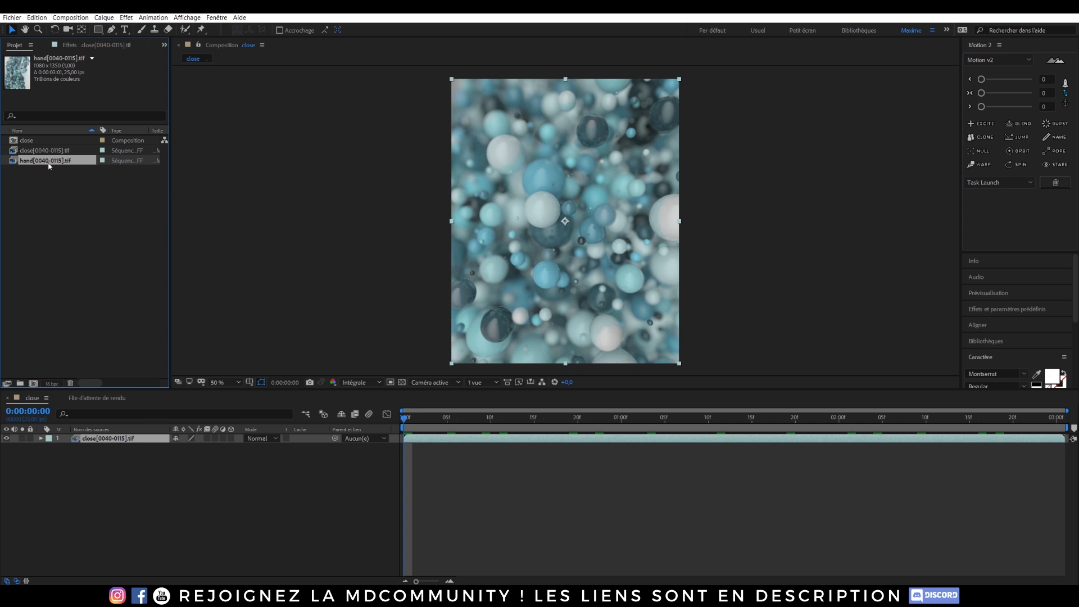
drag(48, 164, 140, 439)
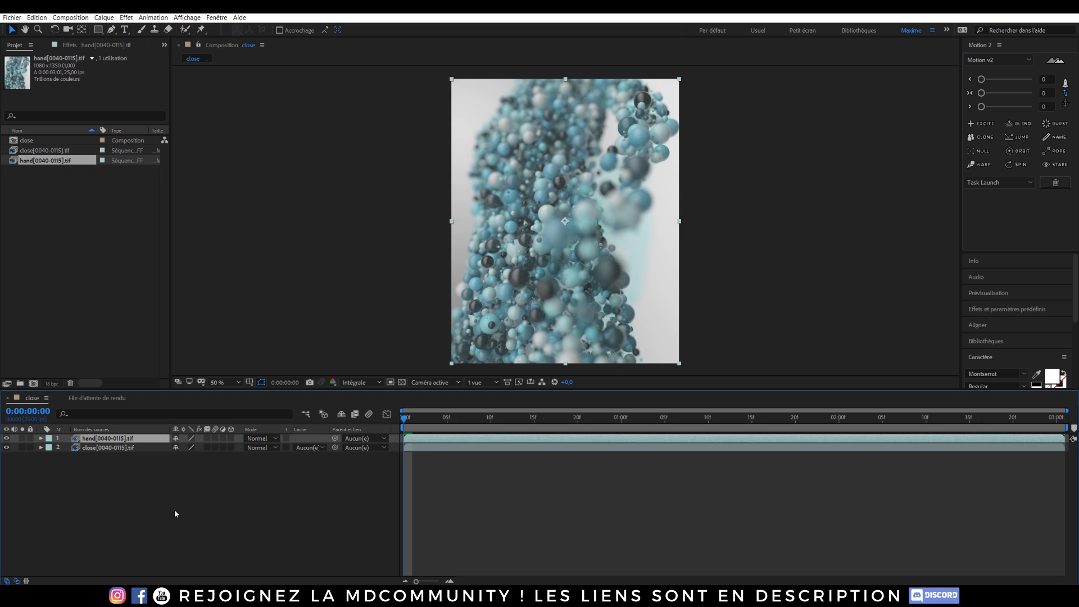
key(space)
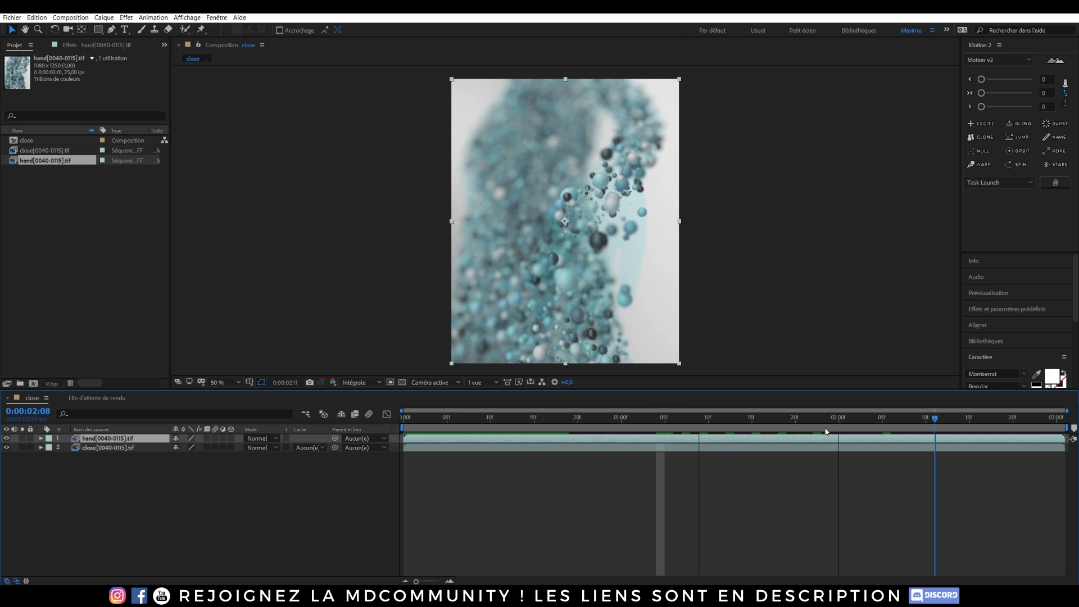
key(space)
- Delete both layers from the close composition and remove the composition and the two TIFF sequences from the project
key(ctrl+a)
key(Delete)
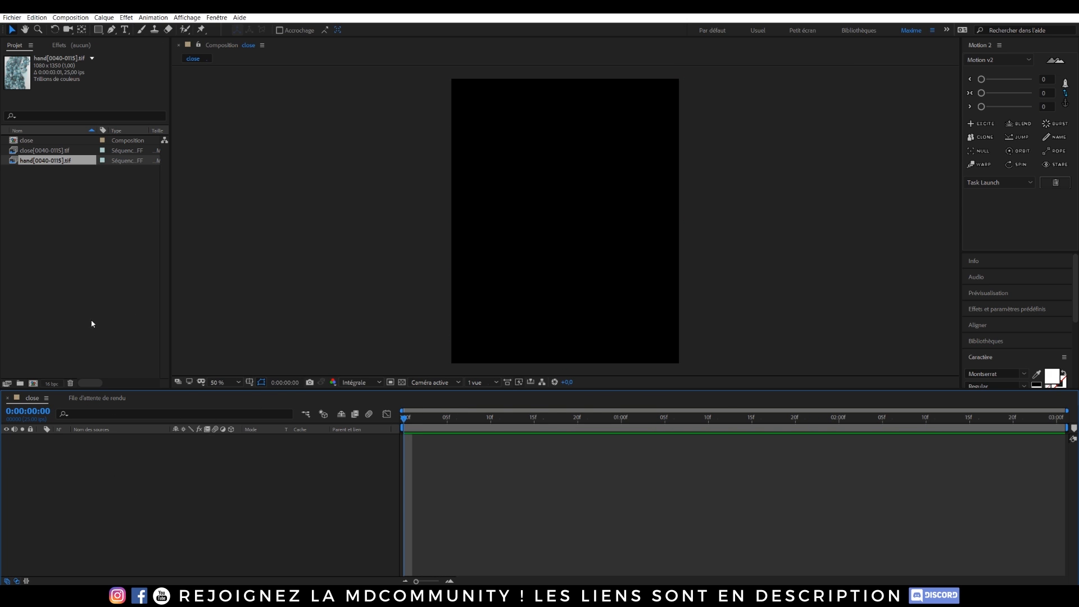
click(78, 189)
key(ctrl+a)
key(Delete)
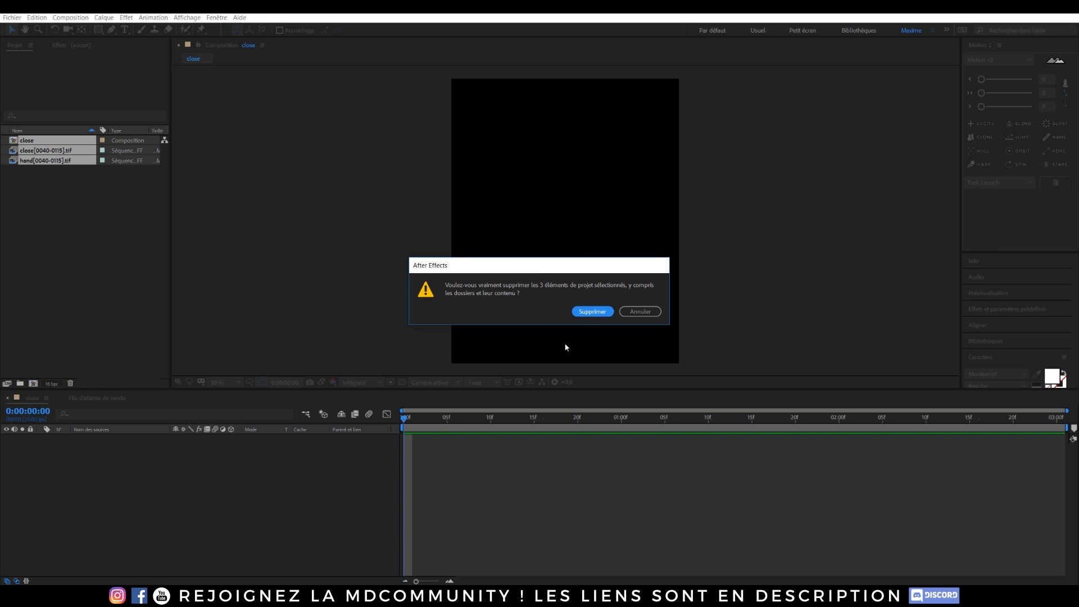
click(589, 313)
- Import 1_0060.png from the tutoRS folder in Images 3D and create a composition from it
click(12, 17)
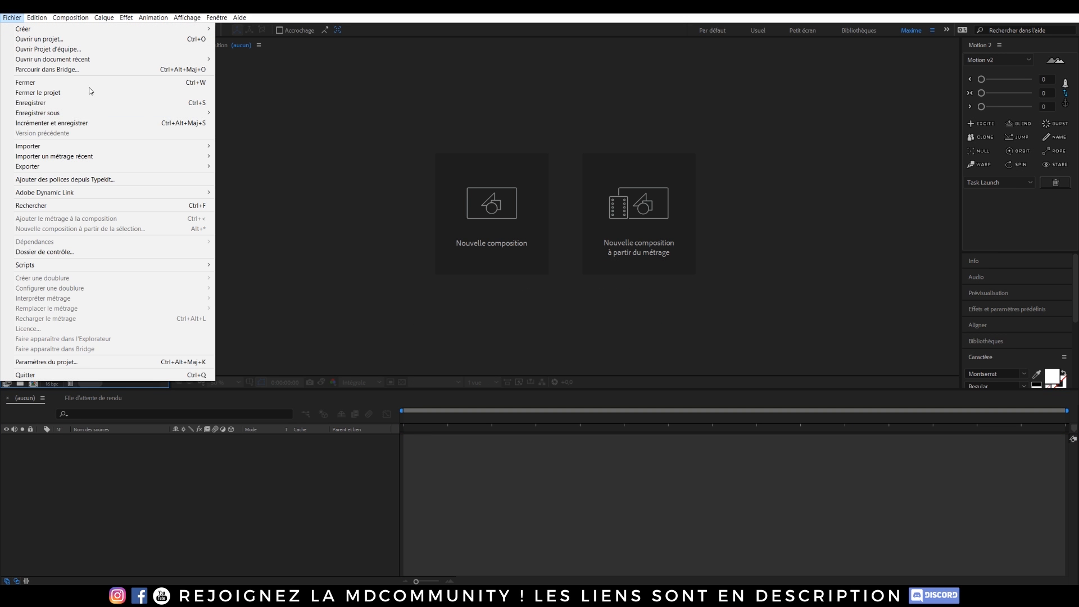
mouse_move(201, 153)
click(242, 147)
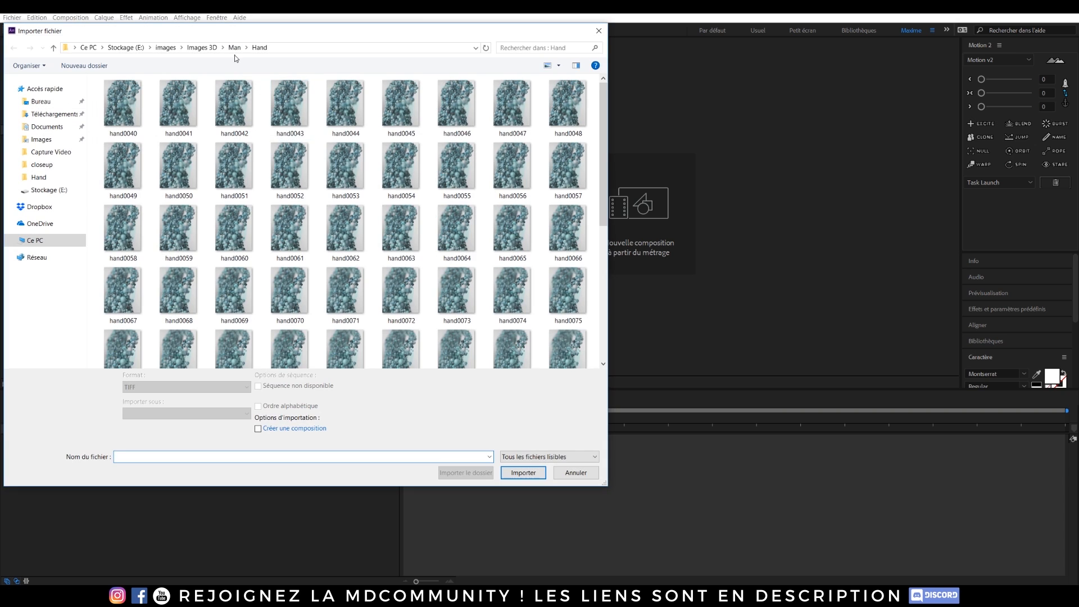
click(193, 48)
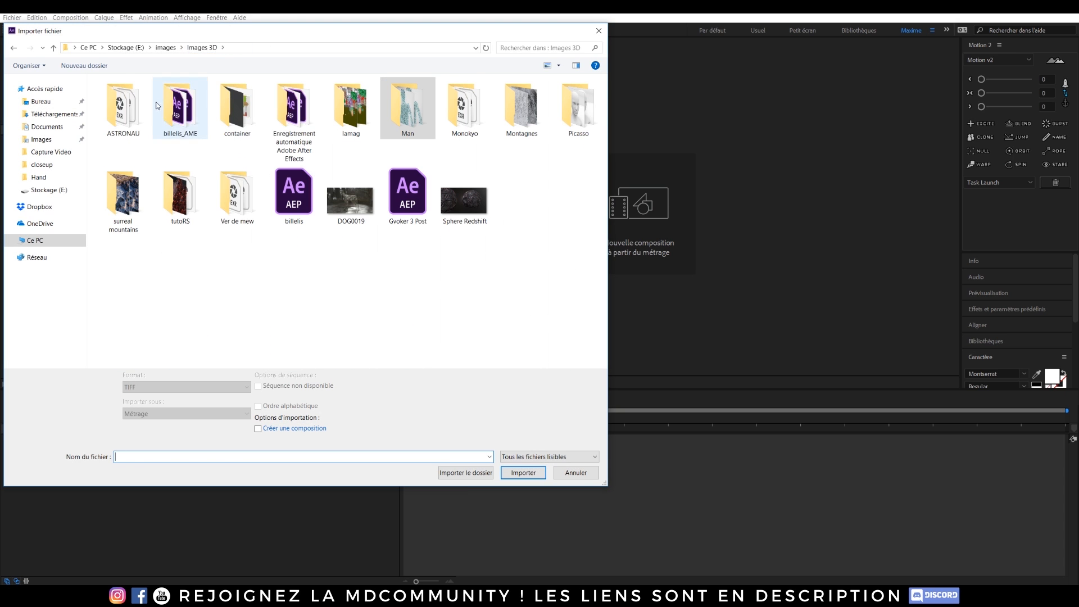
double_click(179, 197)
double_click(123, 110)
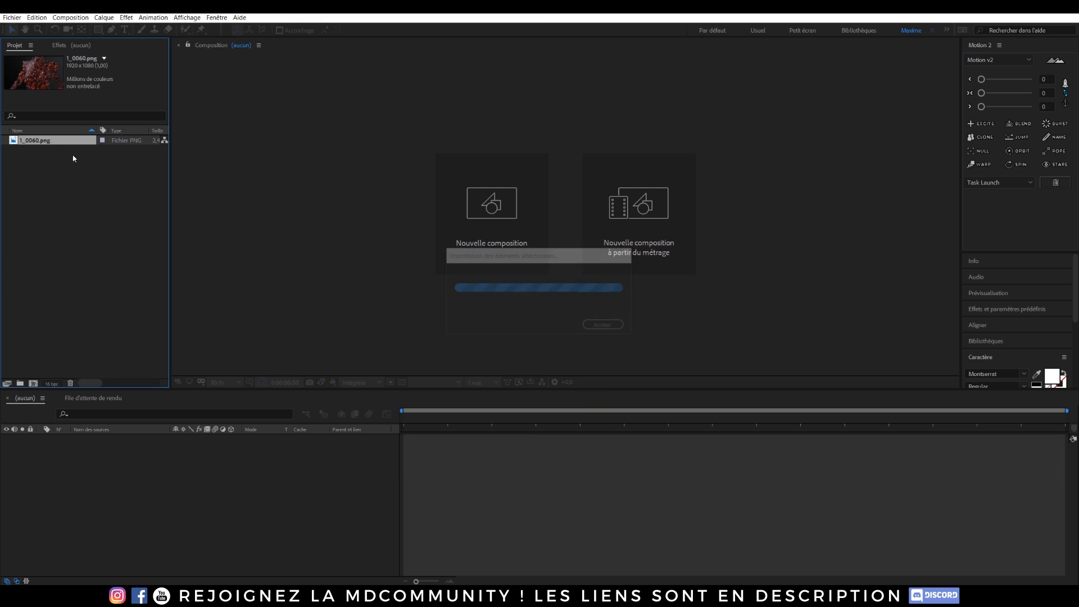
drag(47, 143, 126, 458)
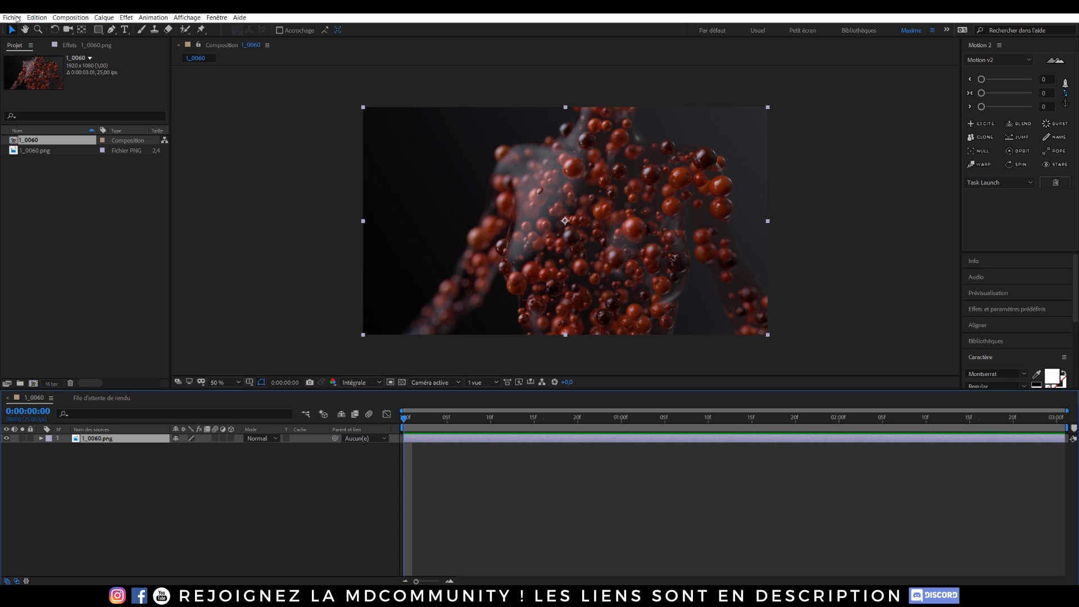
- Import 1MP0060.exr from the tutoRS folder and place it above the 1_0060.png layer
click(20, 21)
click(236, 146)
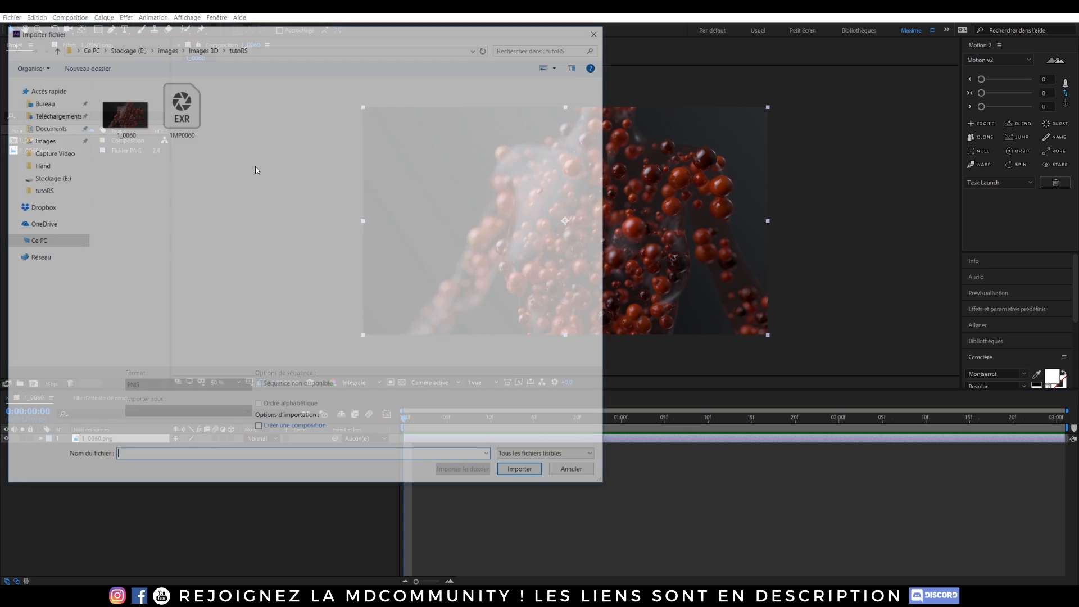
double_click(181, 110)
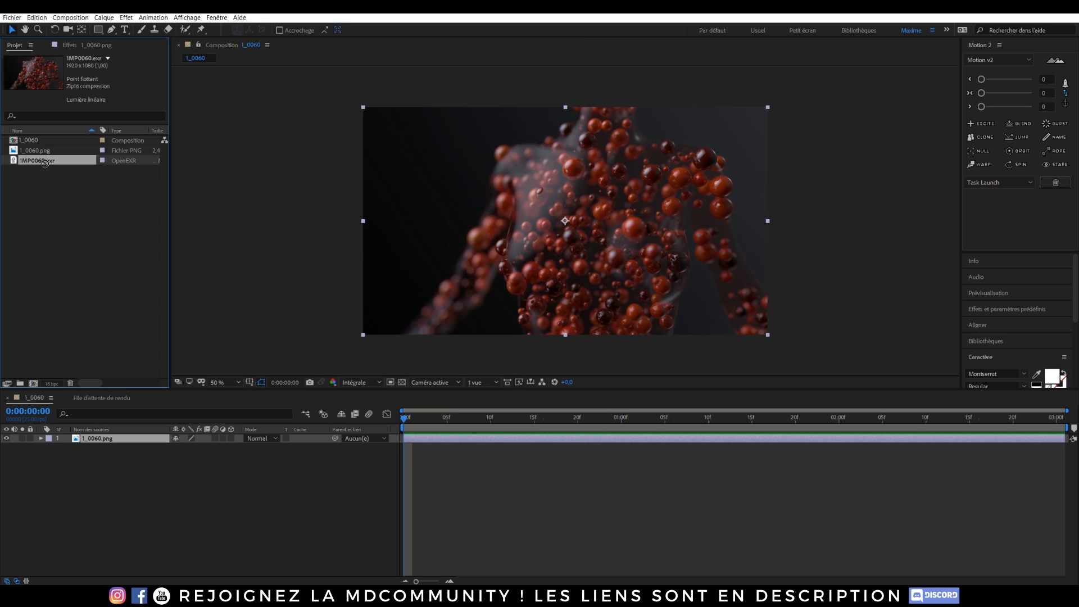
drag(44, 161, 149, 439)
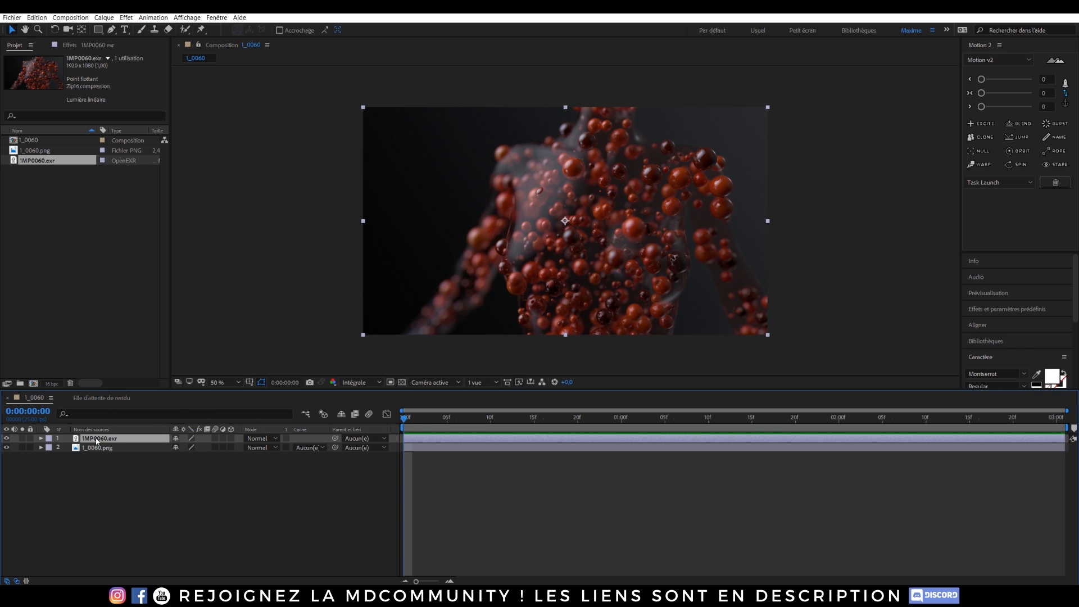
- Apply the EXtractoR effect to the 1MP0060.exr layer and view the available channel layers, leaving the selection unchanged
key(ctrl+space)
text(ext)
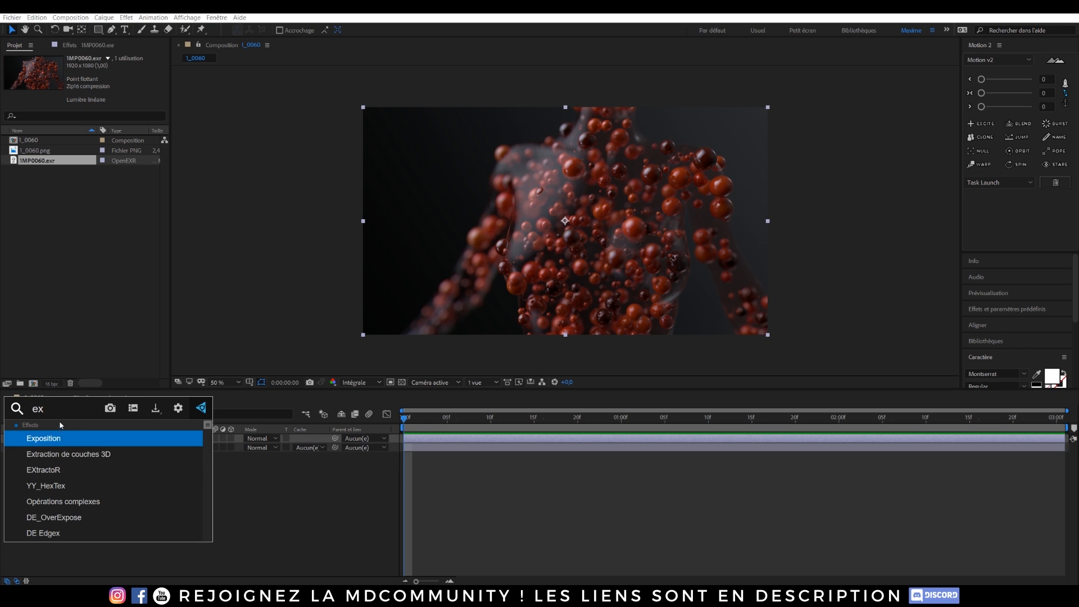
click(59, 468)
click(92, 89)
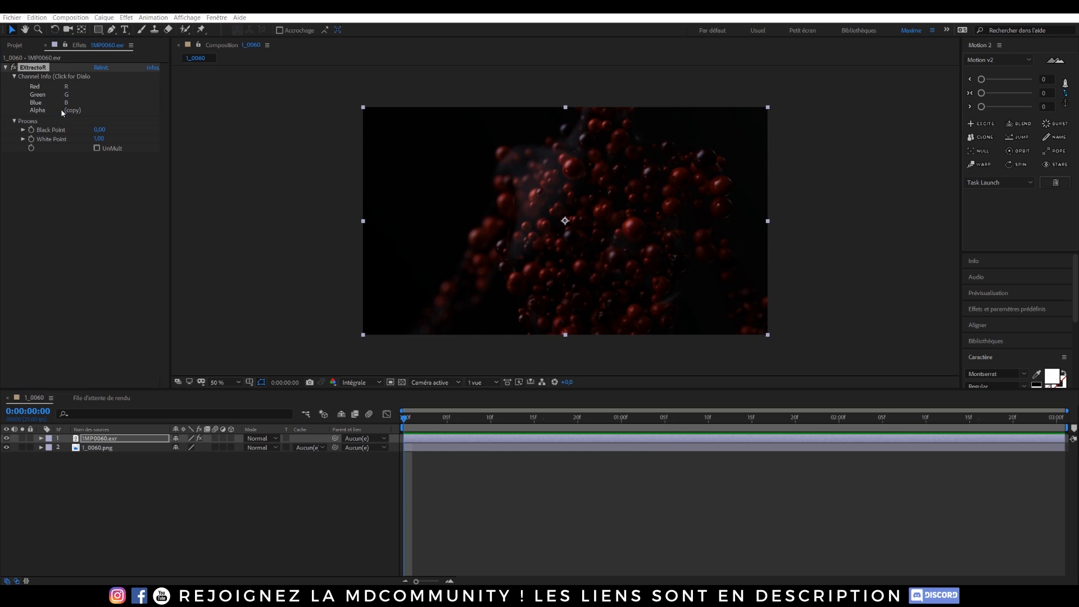
click(525, 270)
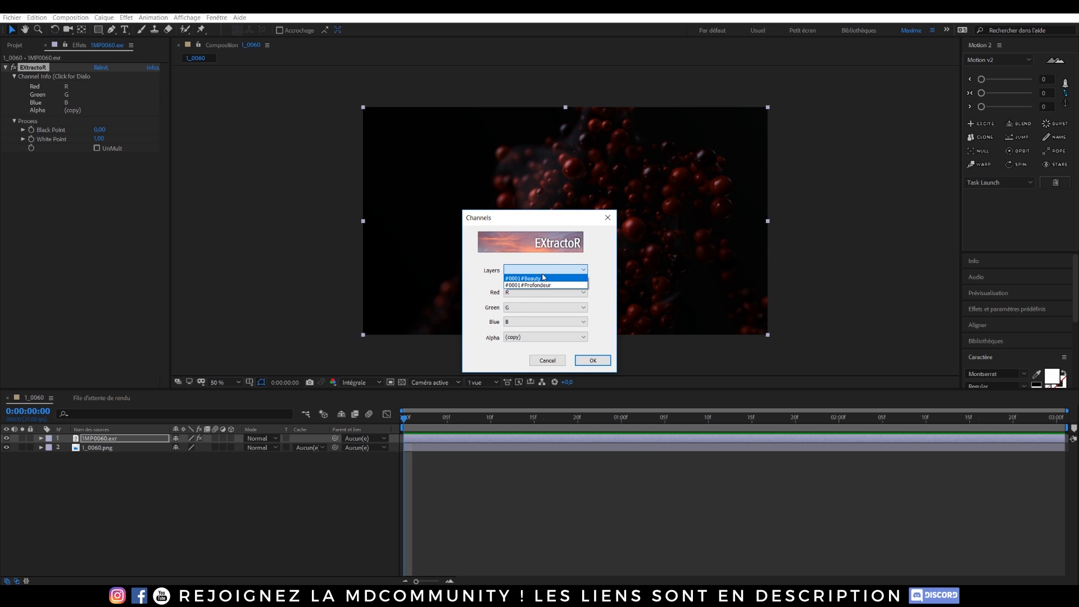
click(608, 217)
click(608, 217)
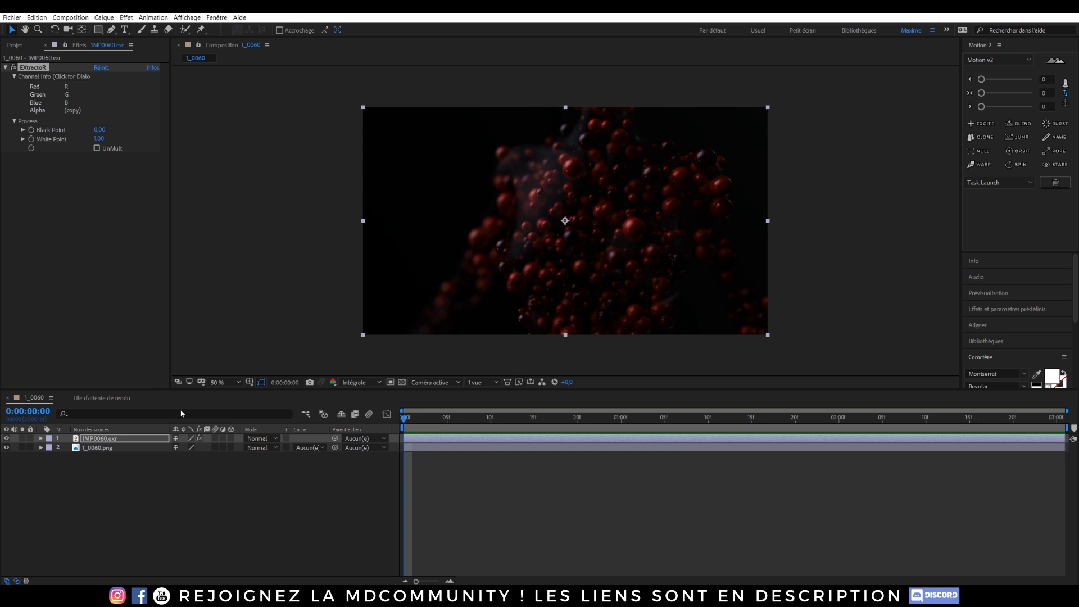
- Delete the 1MP0060.exr layer from the composition
click(101, 439)
key(Delete)
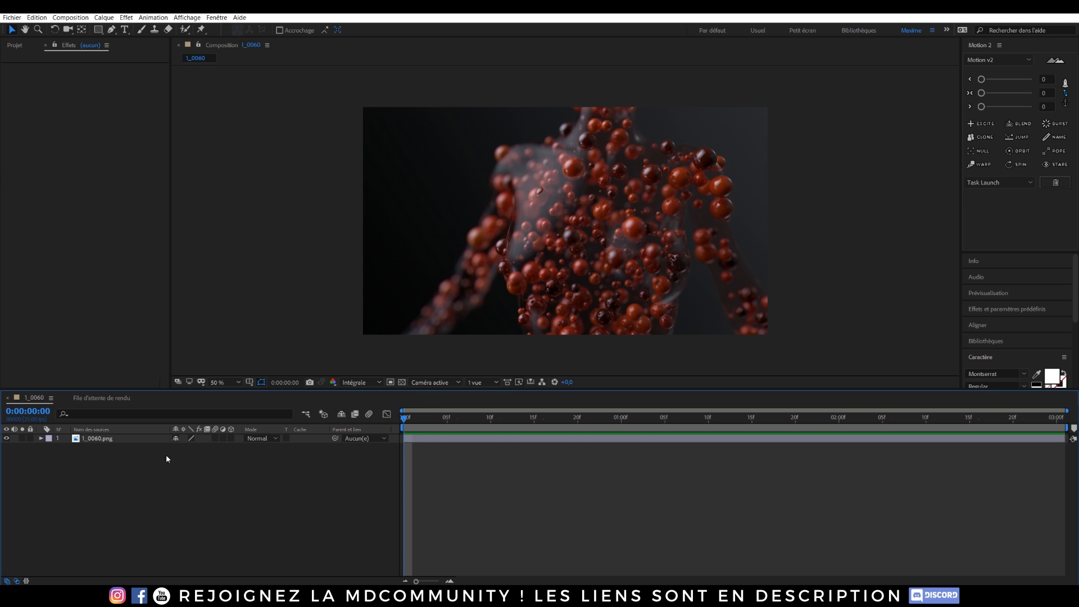
click(93, 441)
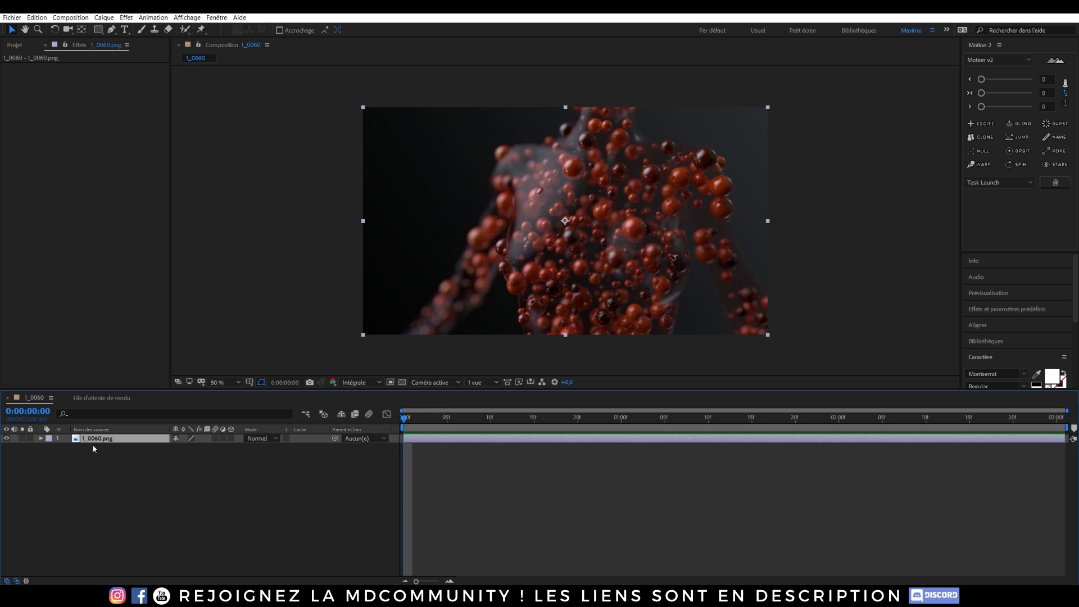
key(ctrl+space)
click(109, 484)
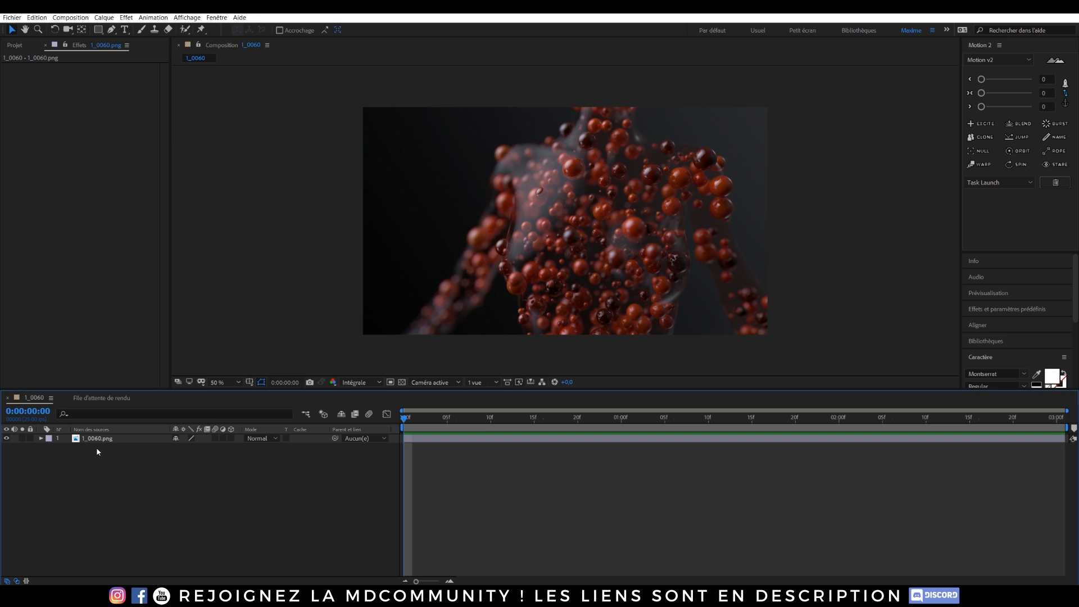
click(94, 441)
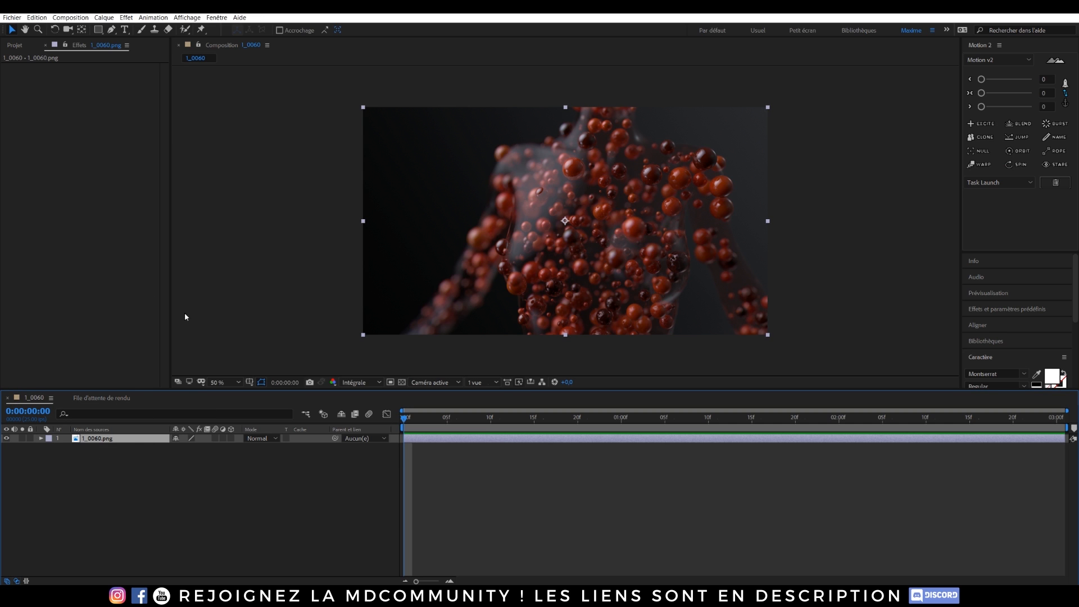
click(95, 451)
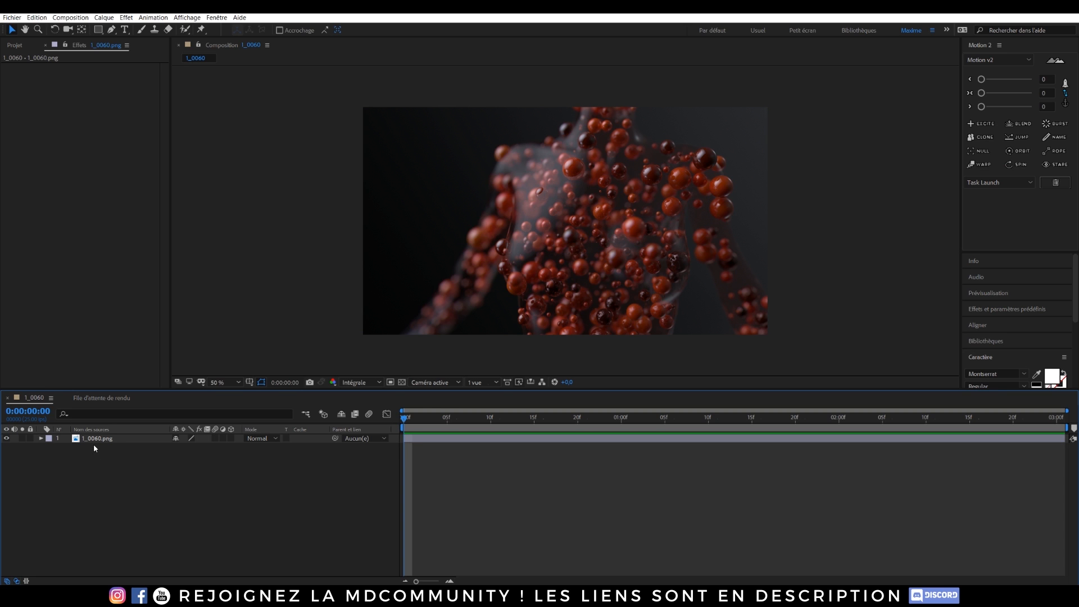
- Add an adjustment layer above 1_0060.png and apply the Looks effect to it
key(ctrl+alt+y)
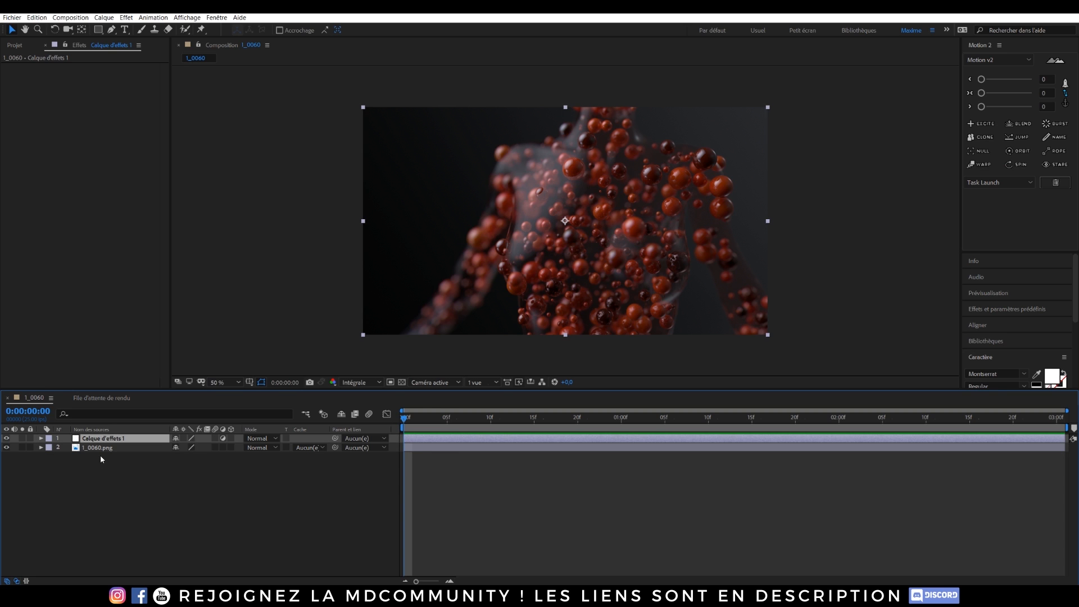
key(ctrl+space)
click(14, 443)
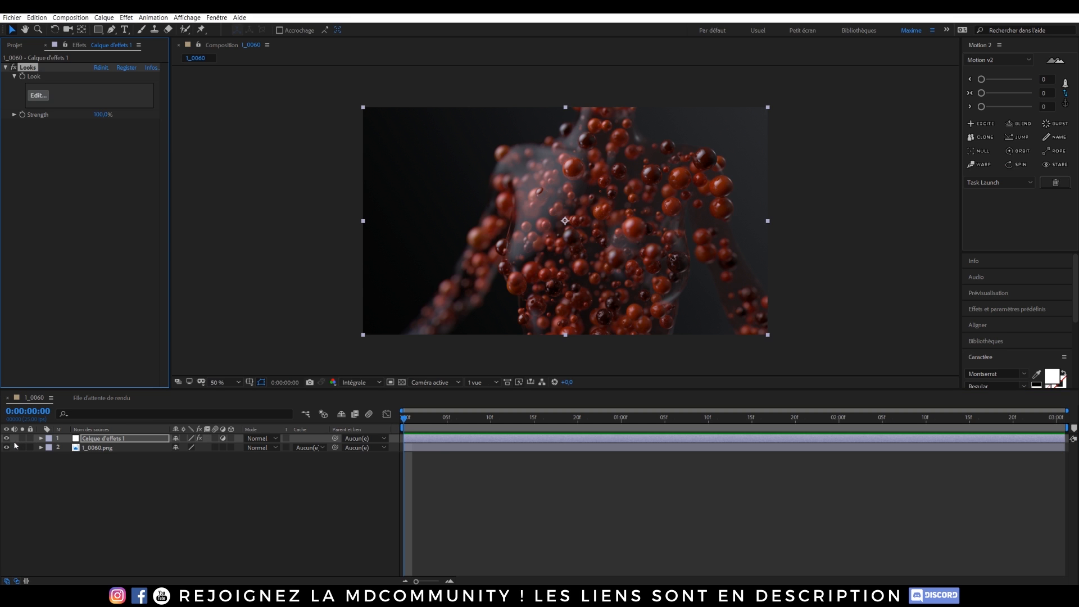
- Open the Looks effect for editing and choose the Punch in the Dark preset from the Enhancements category
click(39, 95)
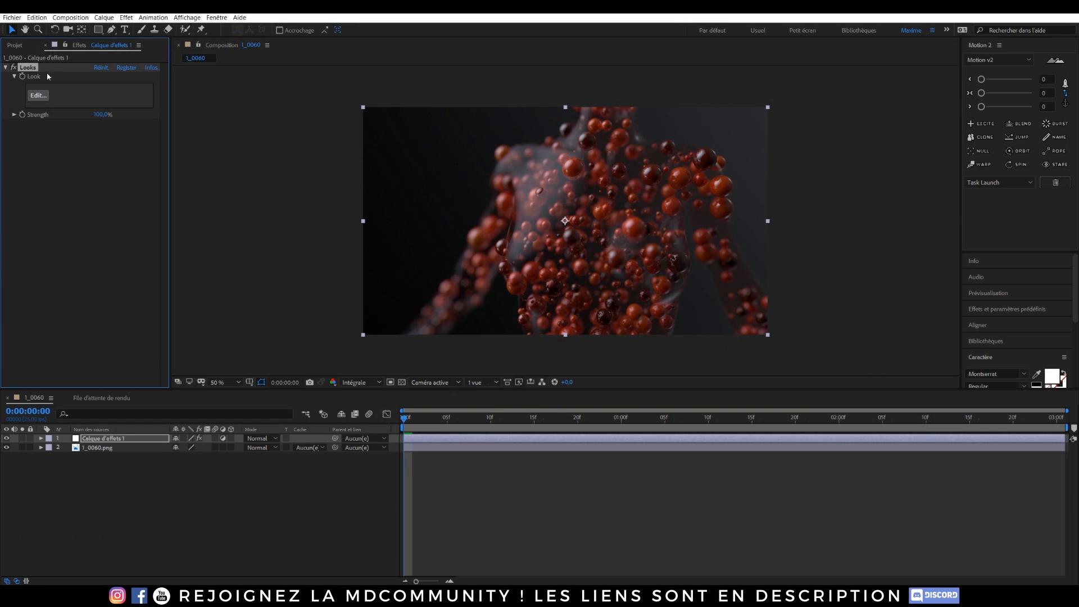
click(38, 96)
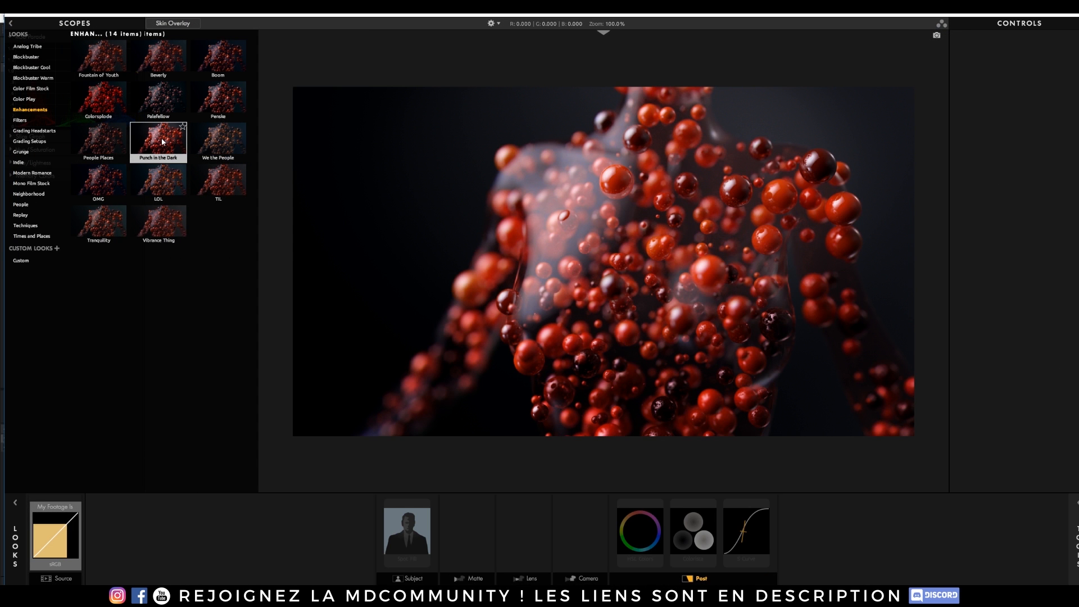
click(162, 142)
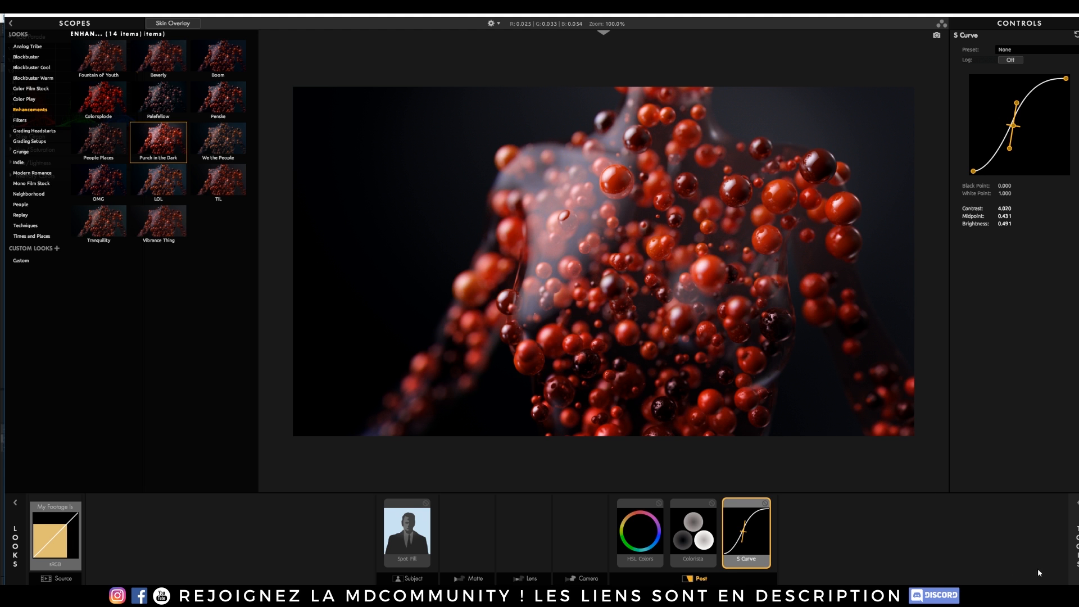
- Accept the edited look for the adjustment layer and set the Looks effect's Strength to 75%
click(1052, 15)
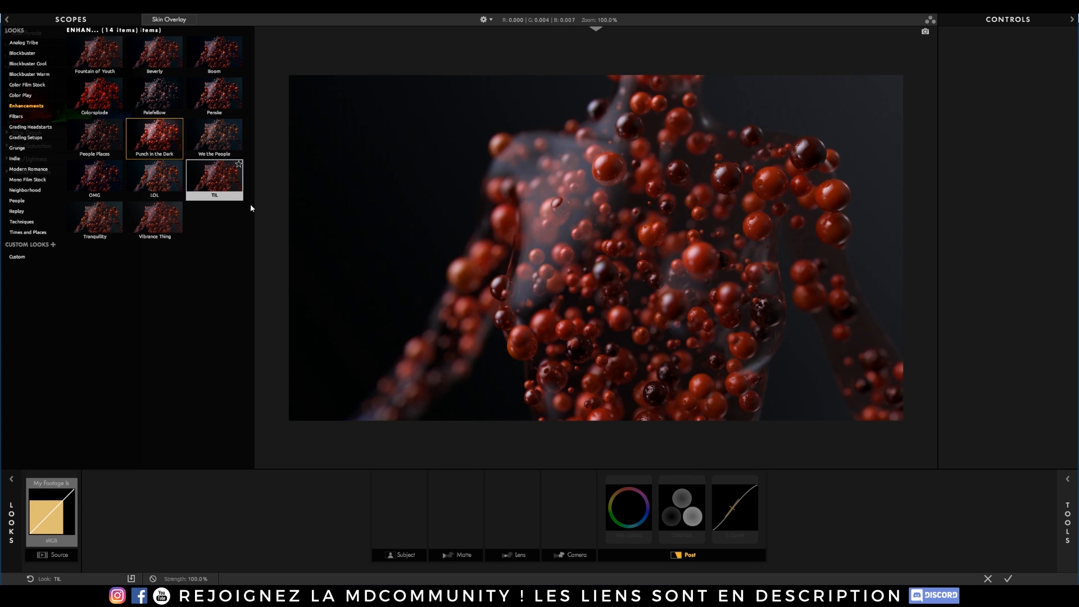
click(1010, 579)
click(332, 283)
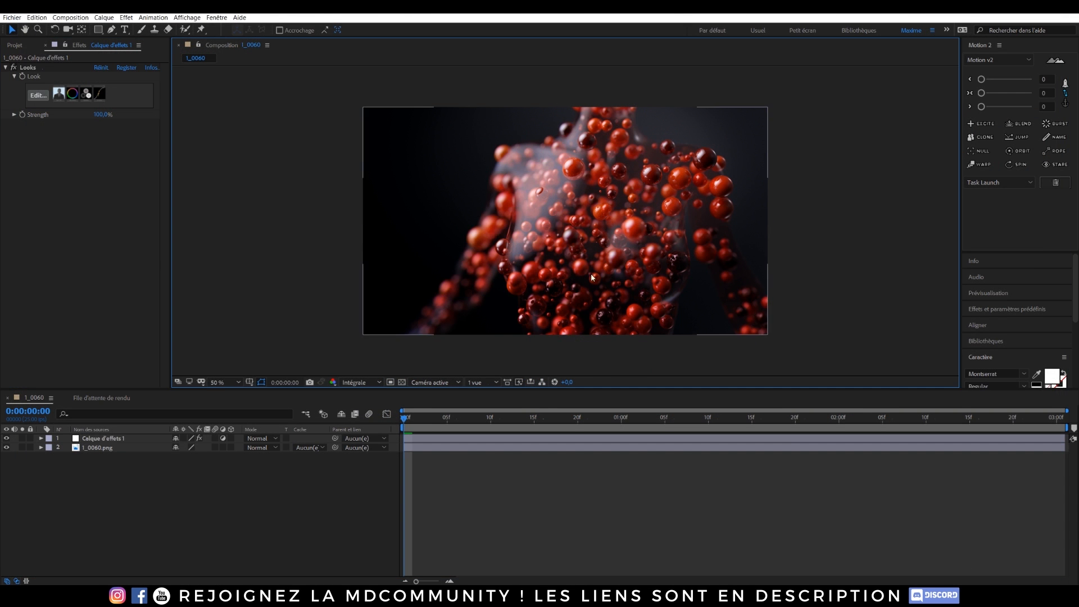
scroll(566, 274, down, 4)
scroll(461, 286, up, 3)
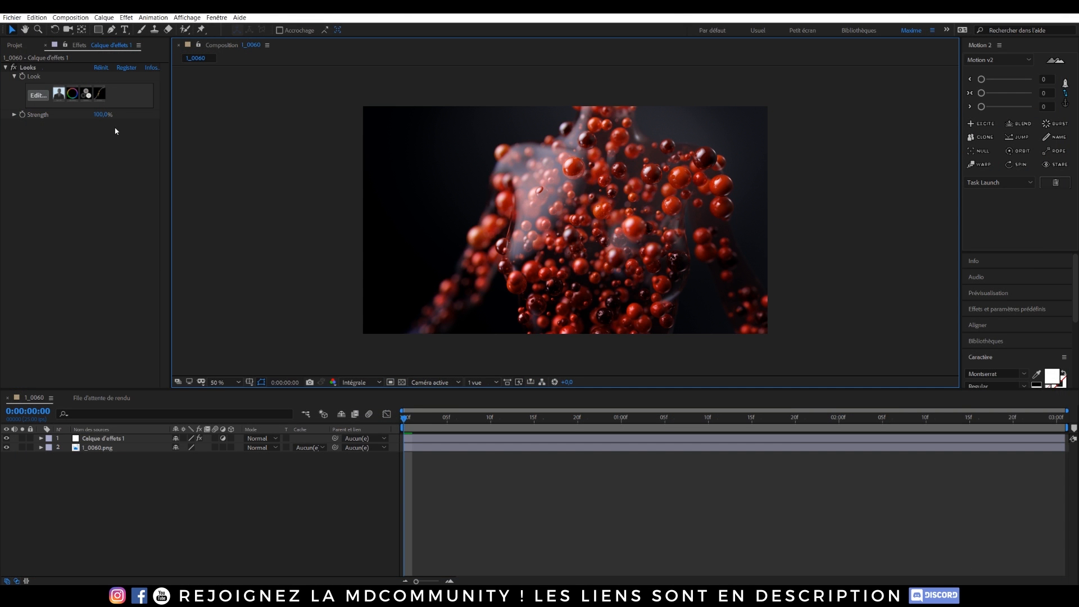
click(103, 114)
text(75)
key(Return)
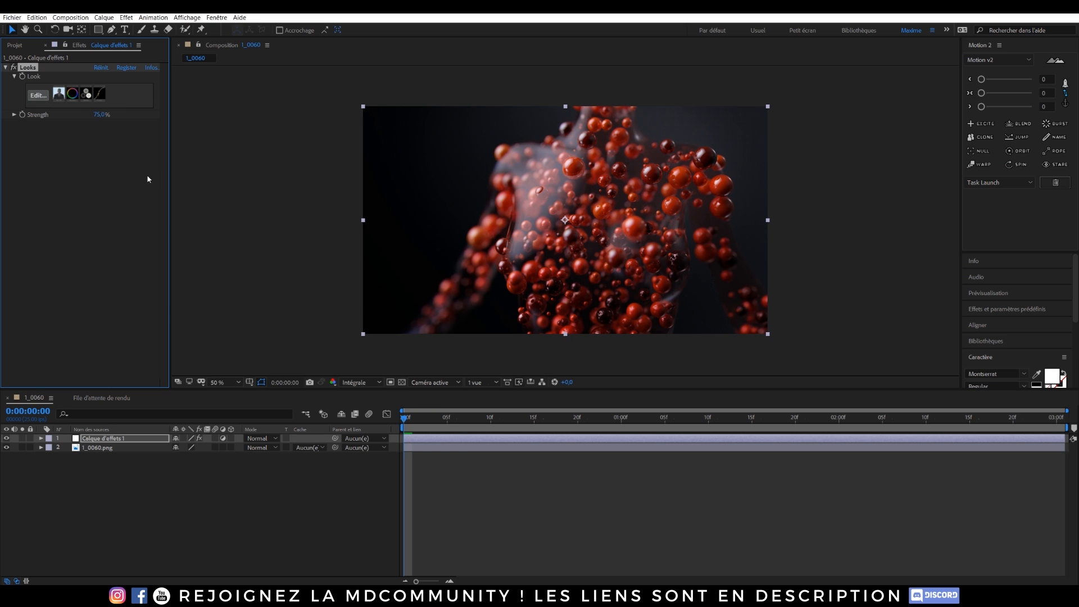
- Add the Courbes effect to the adjustment layer Calque d'effets 1
click(106, 440)
key(ctrl+space)
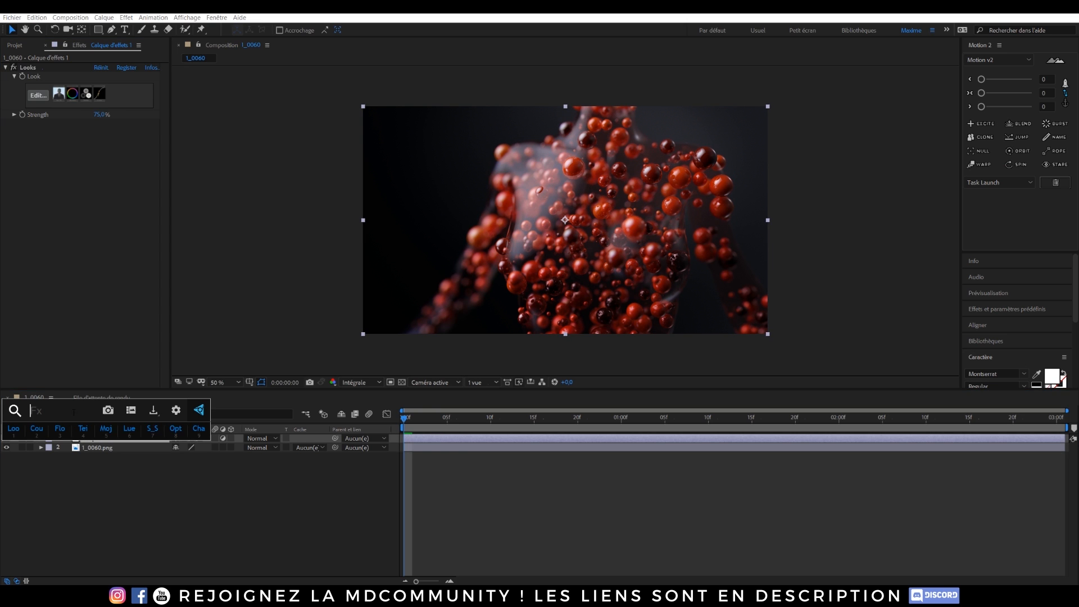
text(cour)
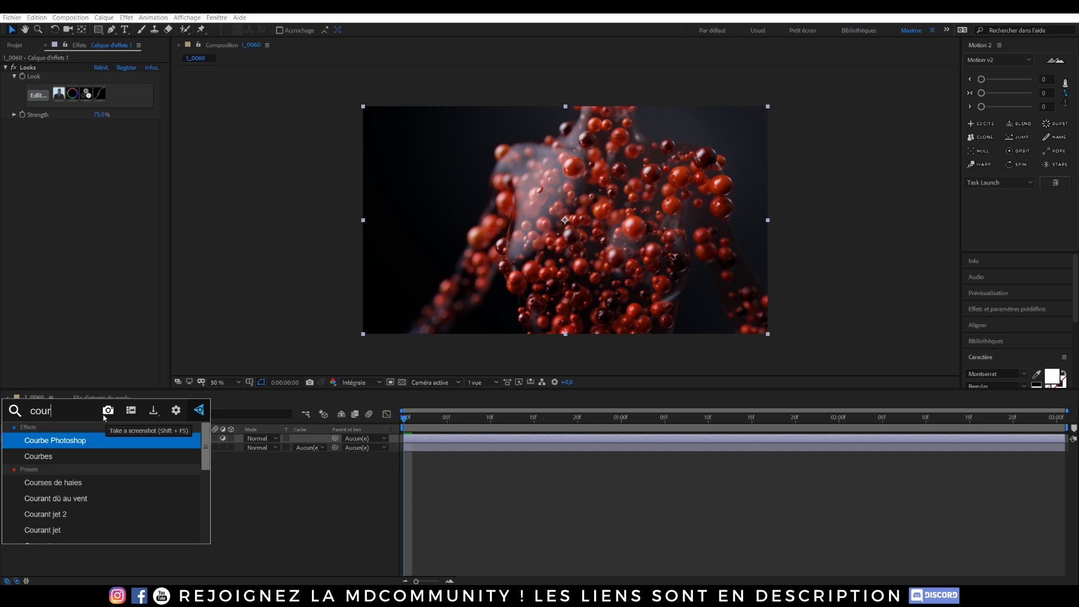
text(b)
click(52, 456)
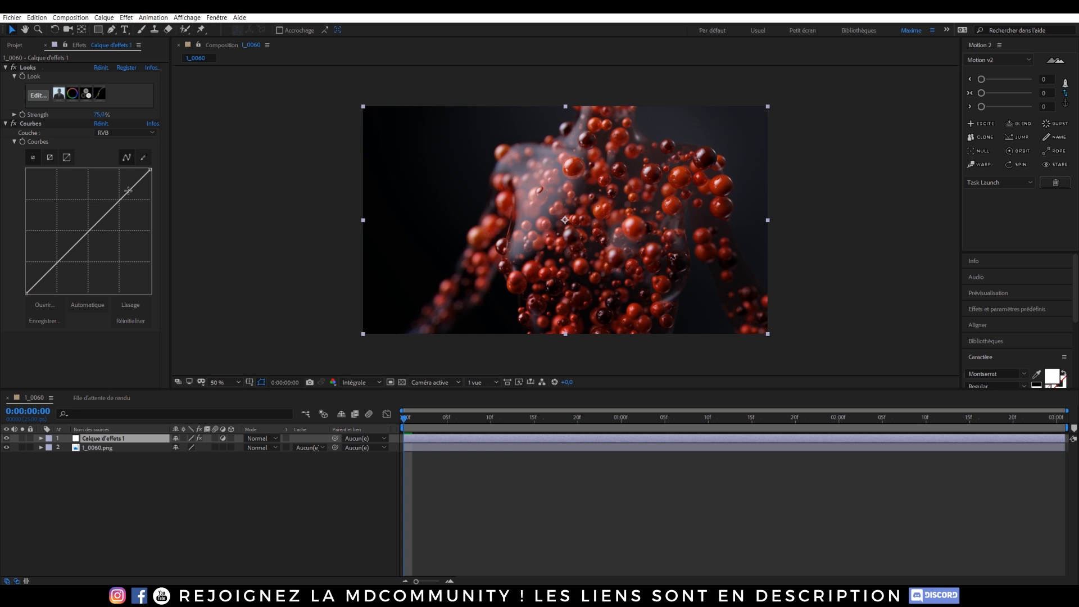
- Raise the RVB curve slightly in the highlights, and on the Bleu channel lift the shadows and lower the highlights
drag(126, 194, 126, 191)
key(ctrl+z)
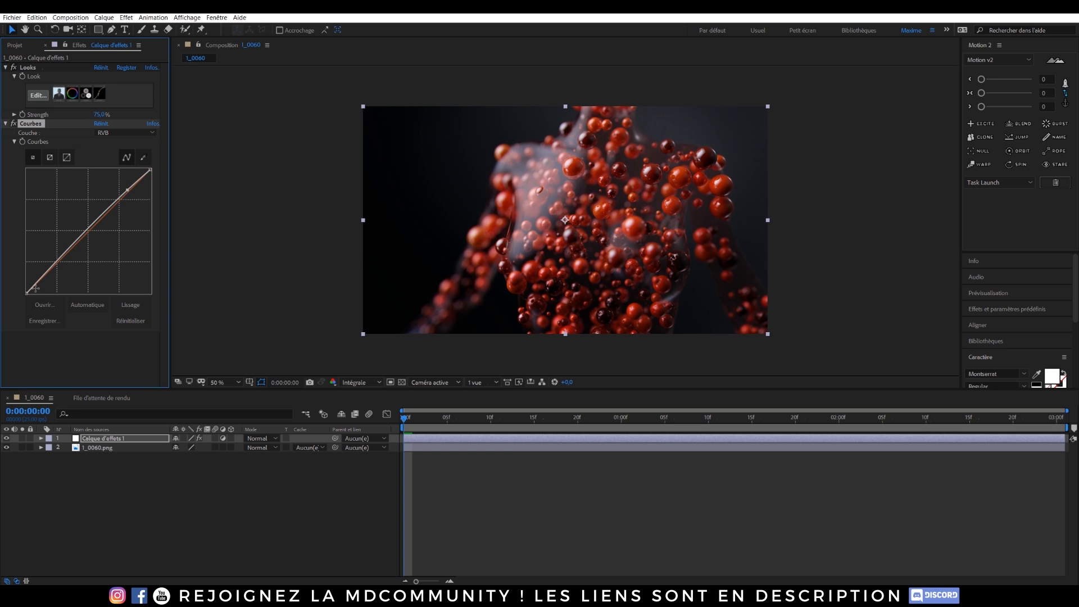
click(119, 134)
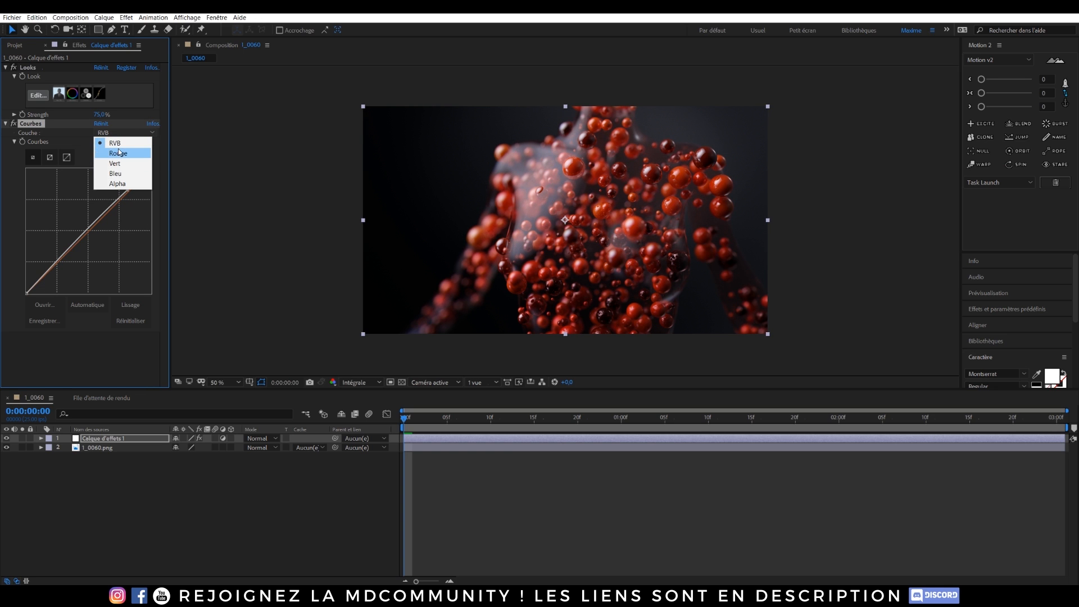
click(119, 175)
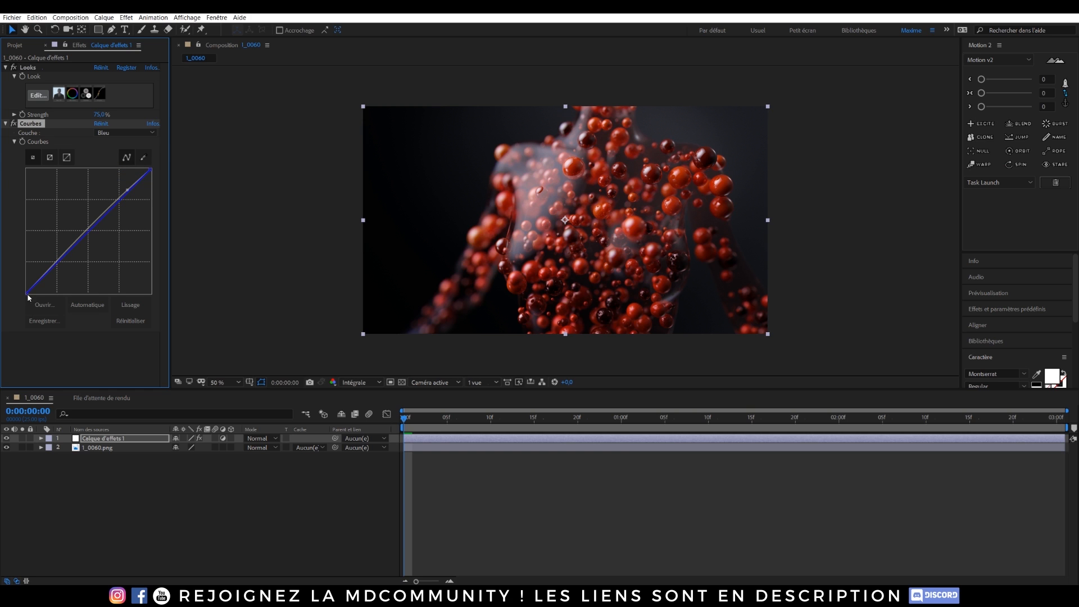
drag(26, 292, 18, 291)
drag(151, 169, 162, 177)
- Toggle the adjustment layer's visibility repeatedly to compare the image with and without the grading
click(7, 438)
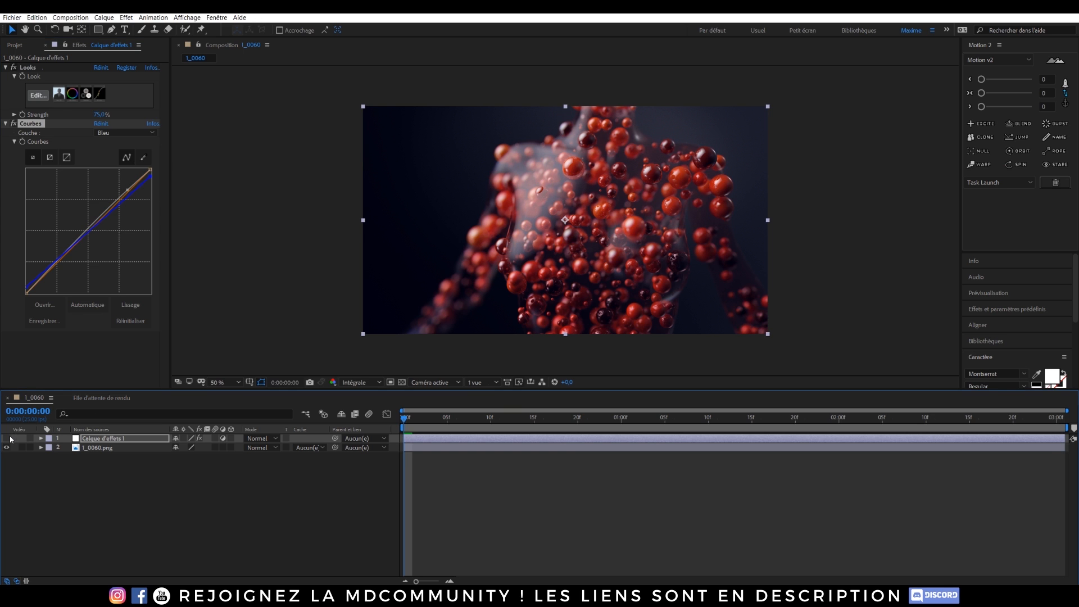
click(8, 438)
click(9, 438)
click(9, 438)
click(10, 438)
click(10, 438)
click(186, 488)
- Search the effects for "toon" and add uni.ToonIt Studio to the adjustment layer
click(103, 439)
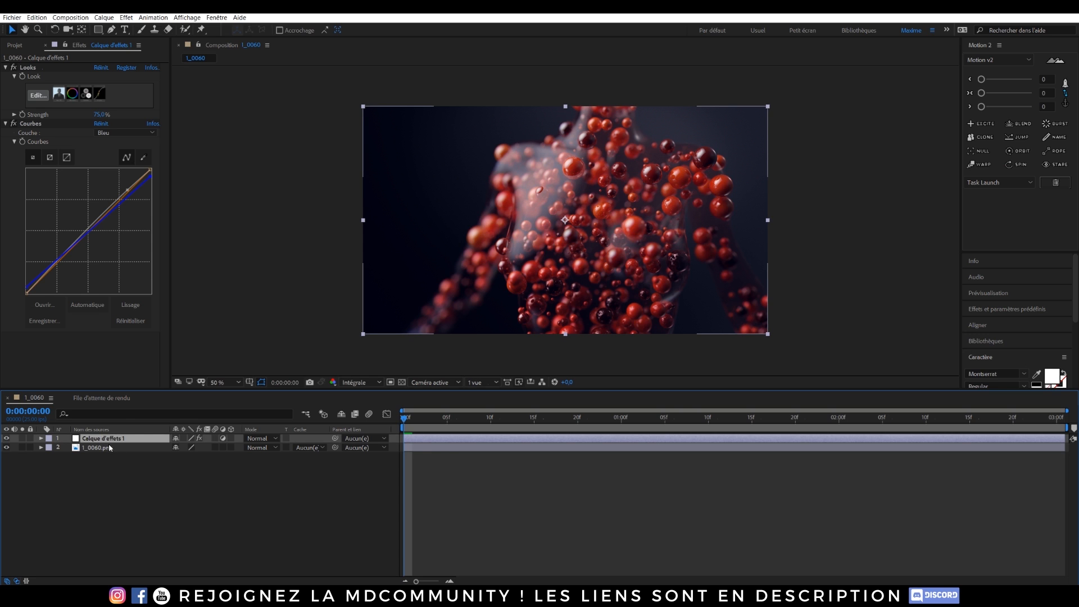
key(ctrl+space)
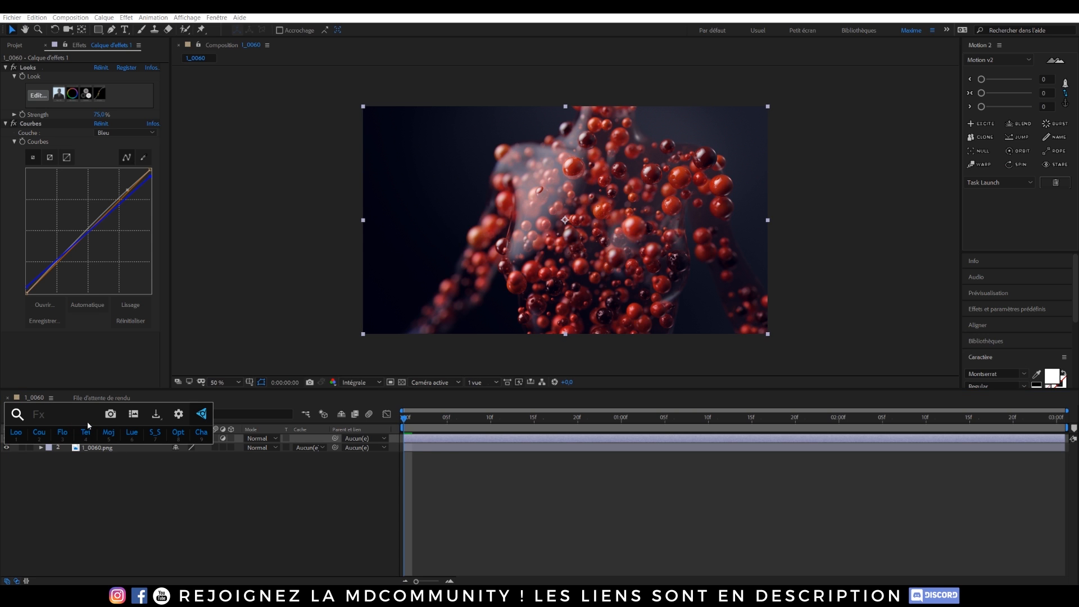
text(toon)
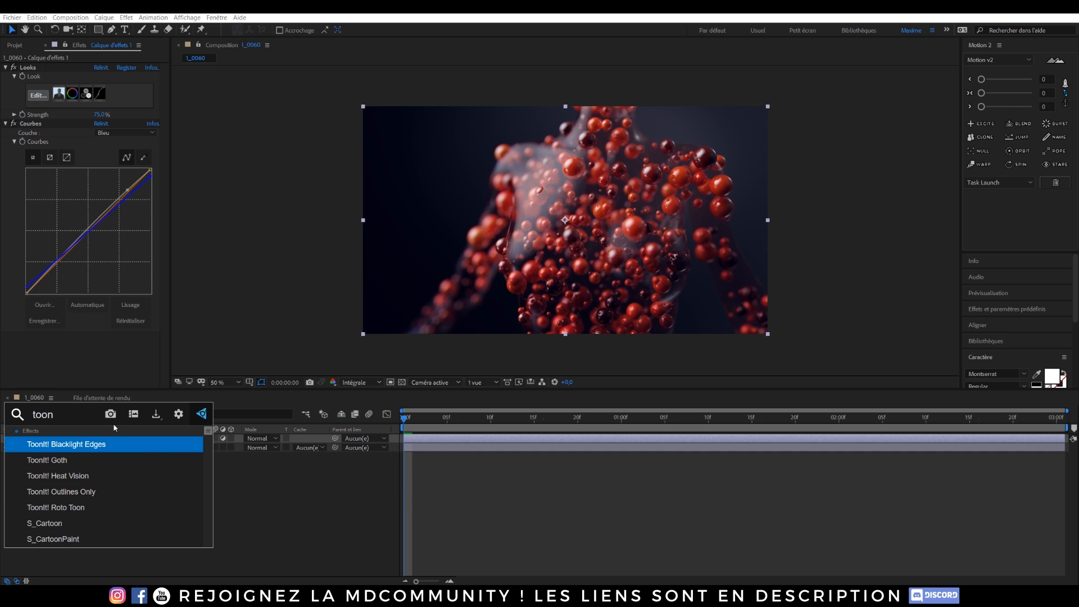
scroll(65, 473, down, 3)
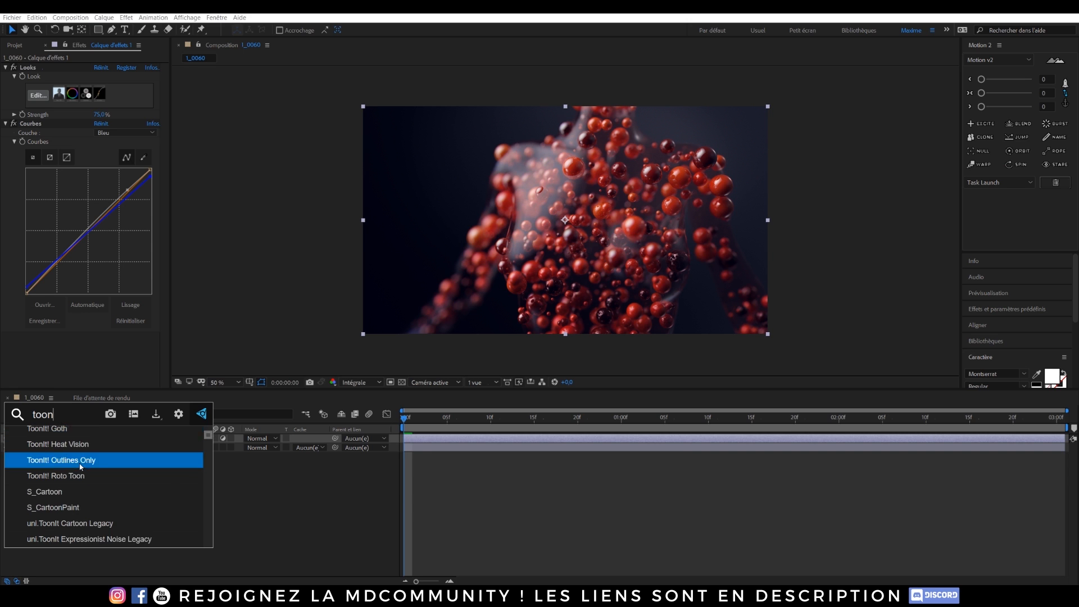
scroll(73, 478, down, 5)
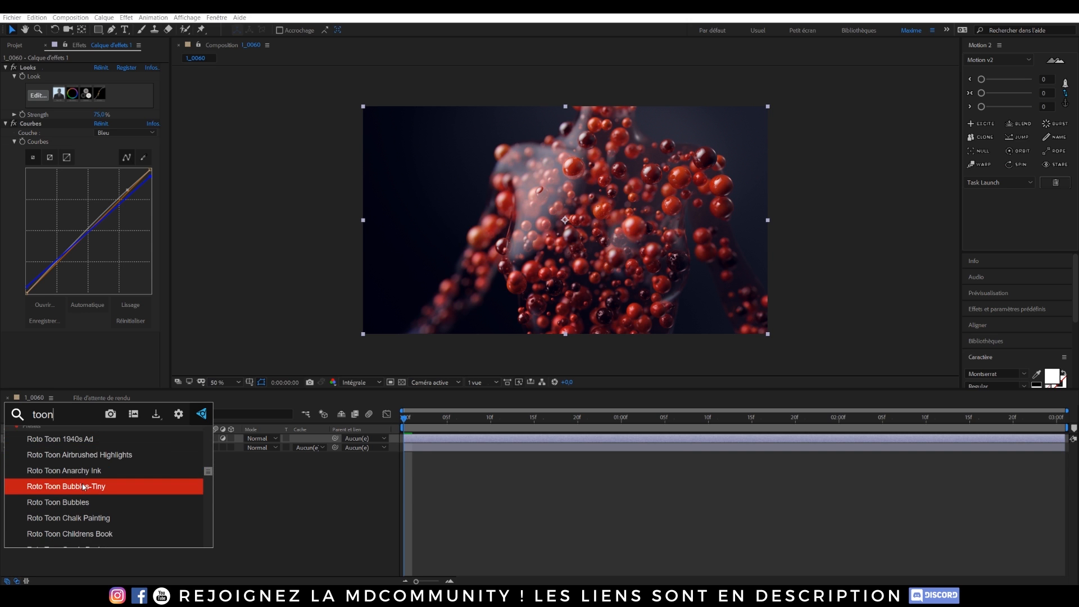
scroll(90, 485, up, 2)
click(92, 492)
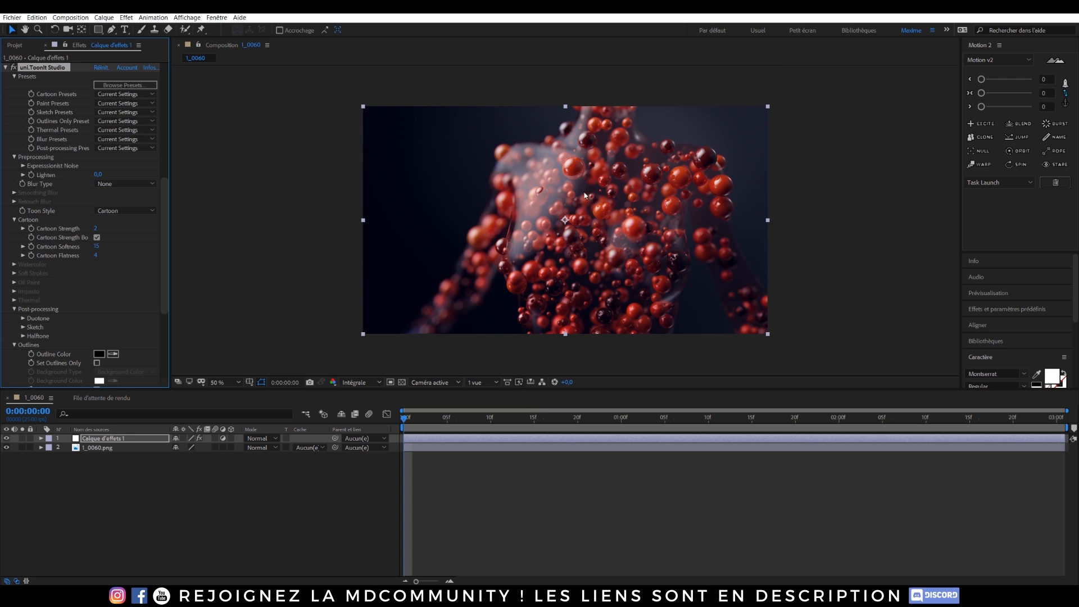
- Set the Blend Opacity in the Output Process settings of uni.ToonIt Studio to 10
scroll(646, 219, up, 4)
scroll(684, 227, down, 2)
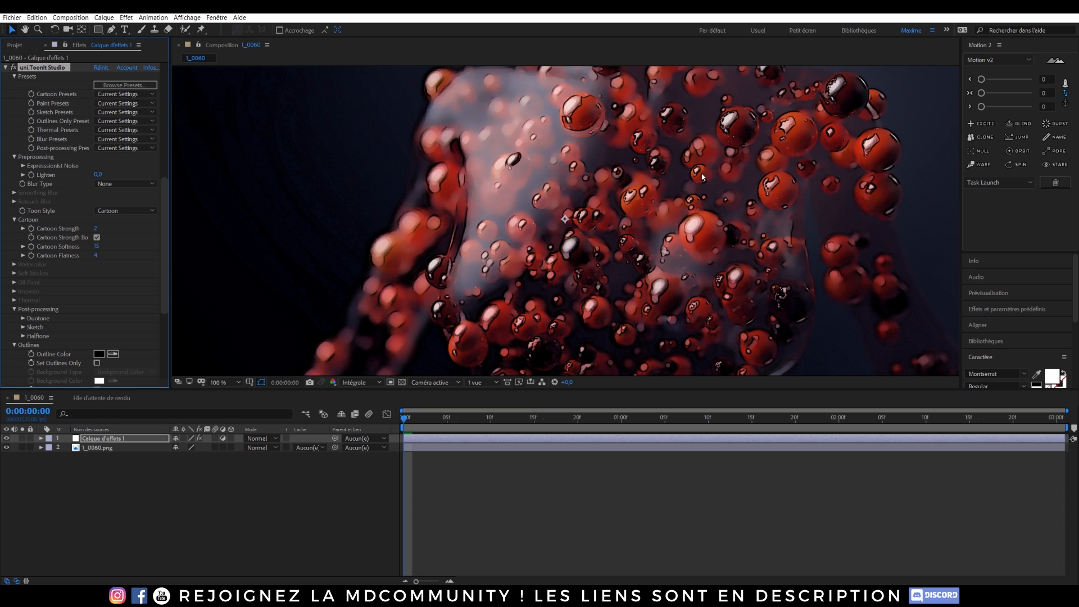
scroll(701, 176, down, 2)
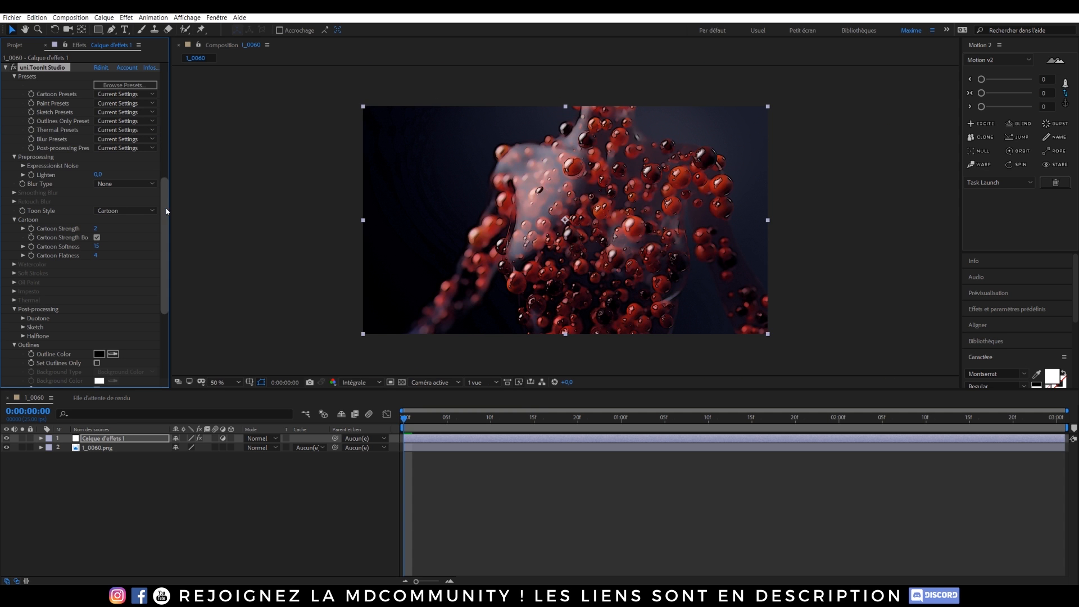
drag(166, 211, 177, 280)
click(14, 382)
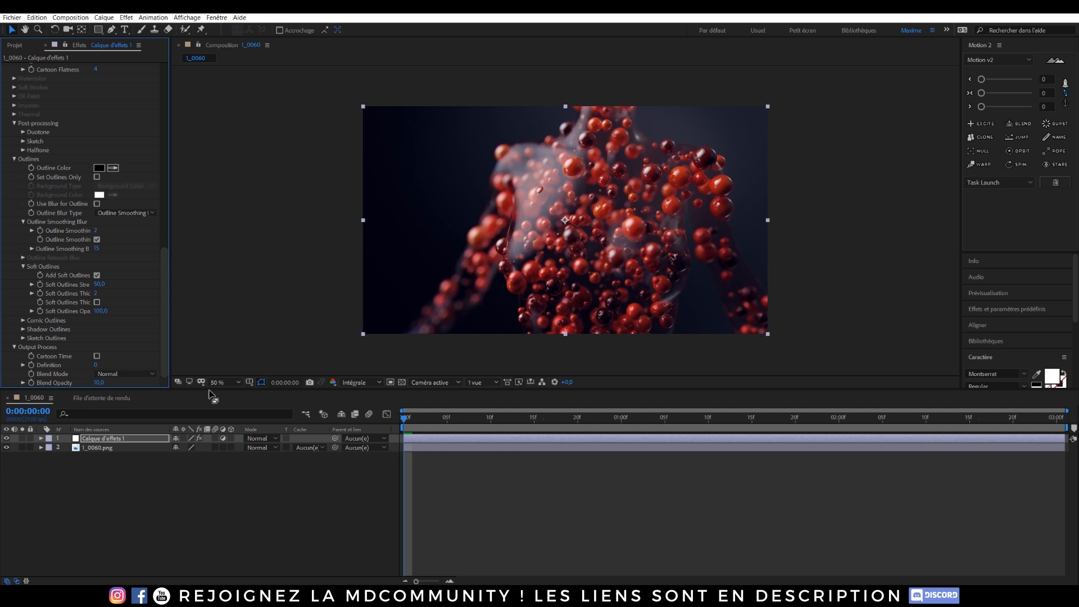
- Examine the spheres up close and in full view with the uni.ToonIt Studio effect switched off and on
scroll(673, 227, up, 4)
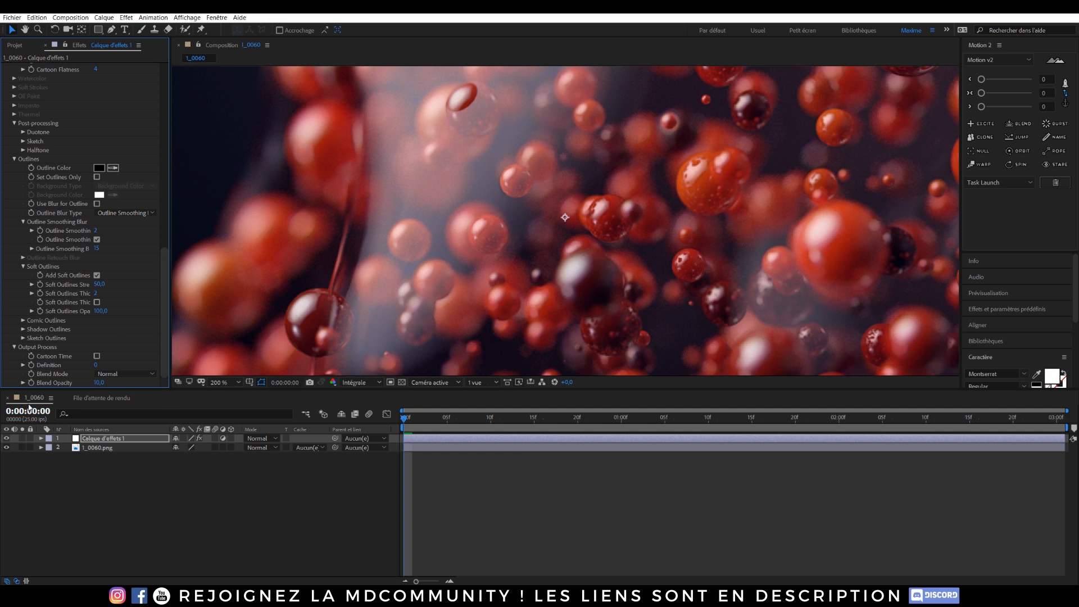
scroll(23, 132, up, 4)
scroll(21, 133, up, 7)
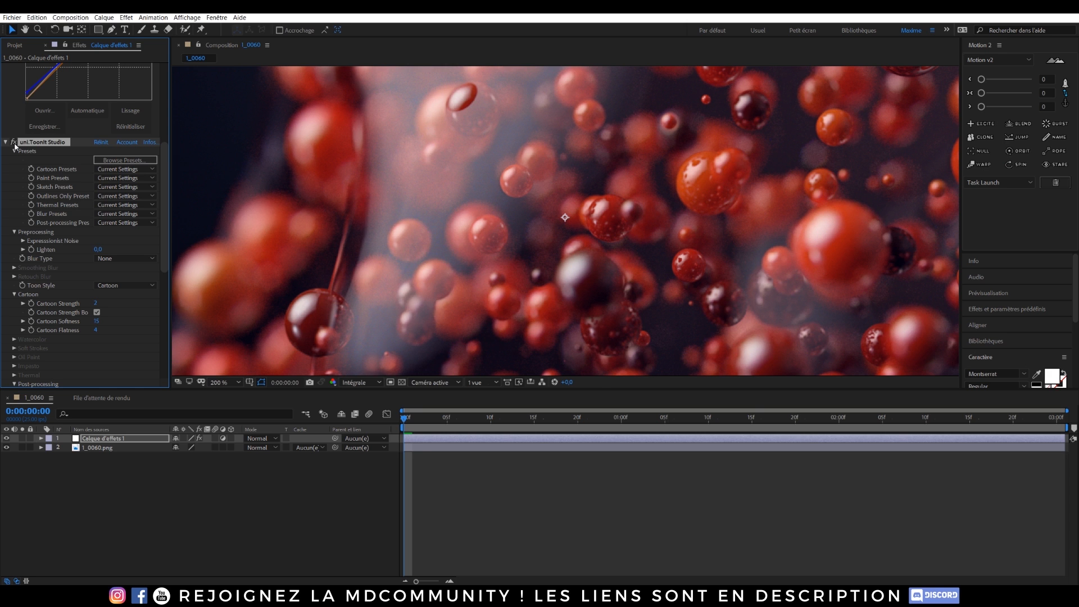
key(period)
drag(819, 166, 482, 281)
click(15, 144)
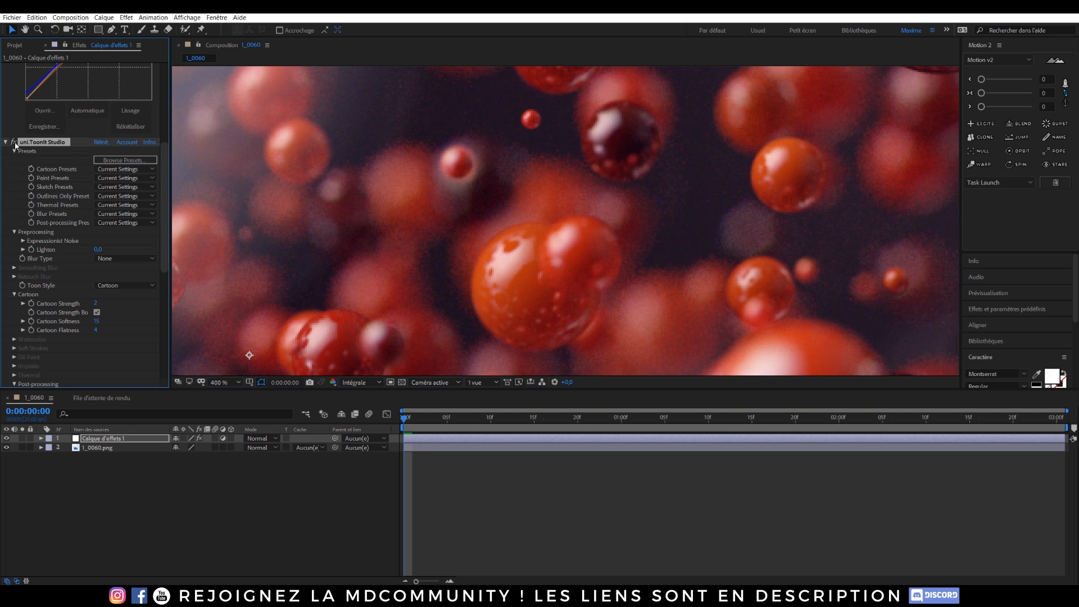
scroll(577, 232, down, 4)
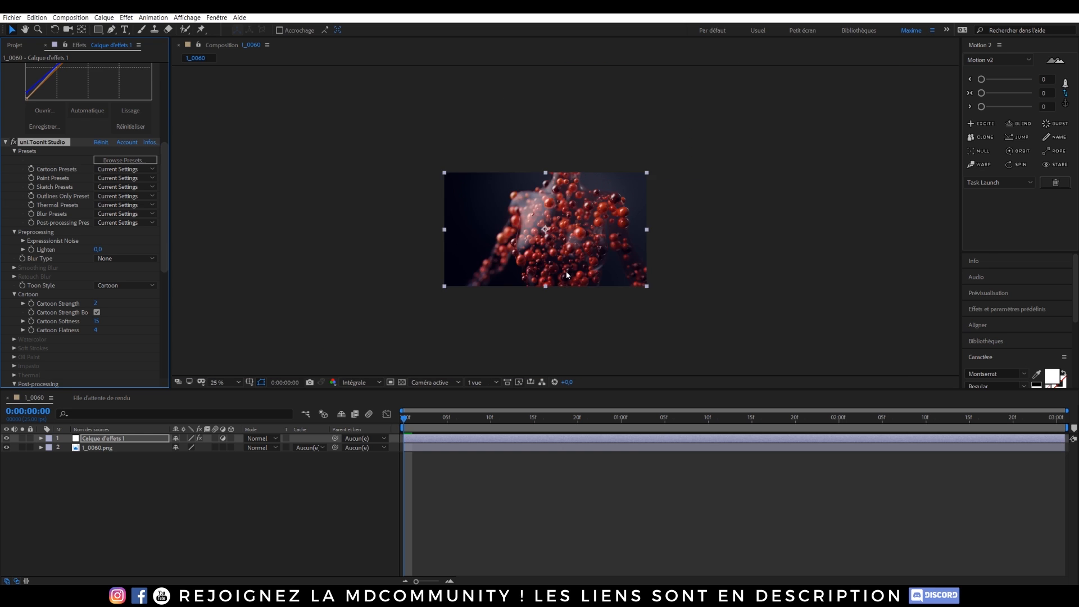
scroll(565, 291, up, 1)
drag(565, 293, 576, 283)
key(v)
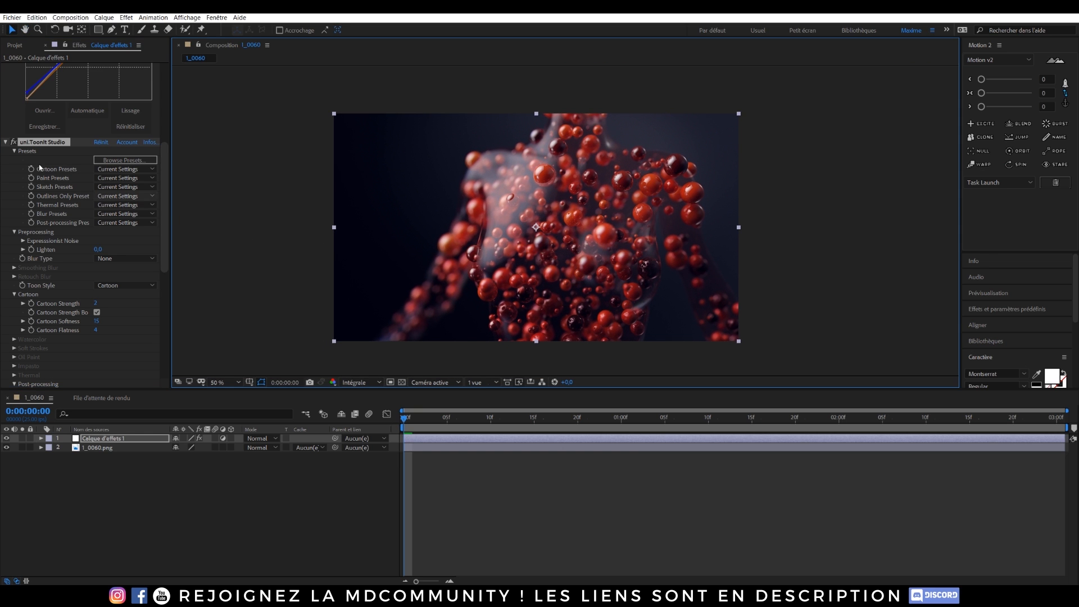
click(11, 146)
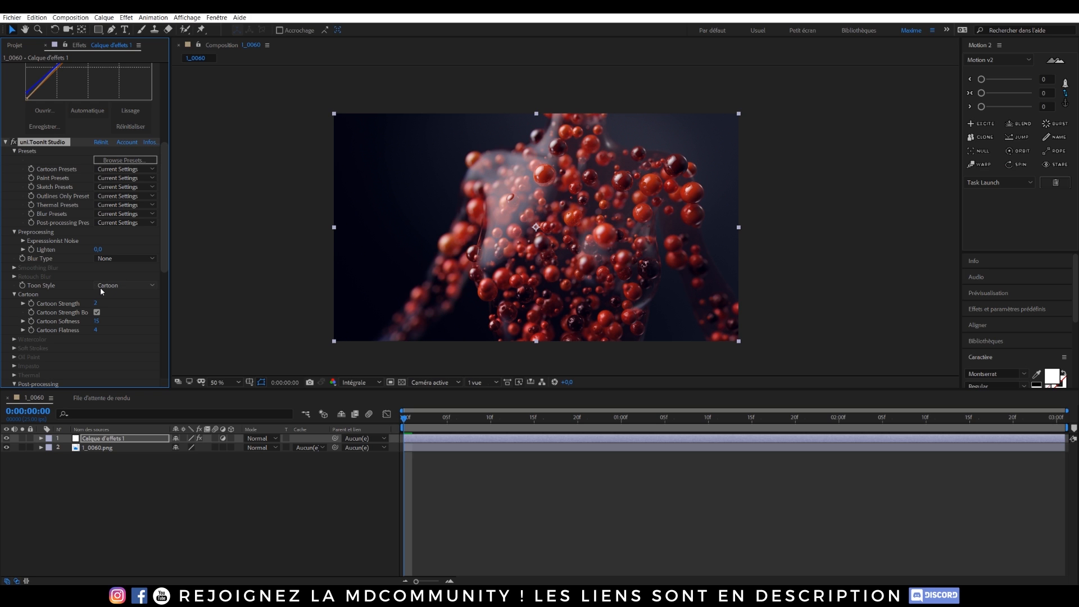
- Collapse the Looks, Courbes and uni.ToonIt Studio settings and add the uni.Finisher effect to the adjustment layer
click(7, 142)
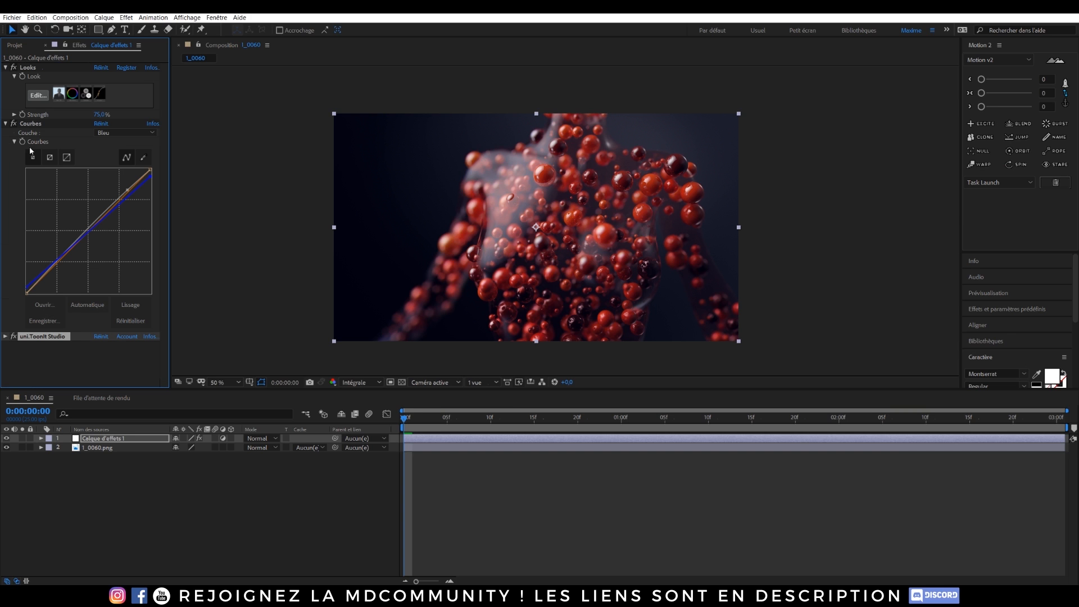
click(5, 67)
click(6, 76)
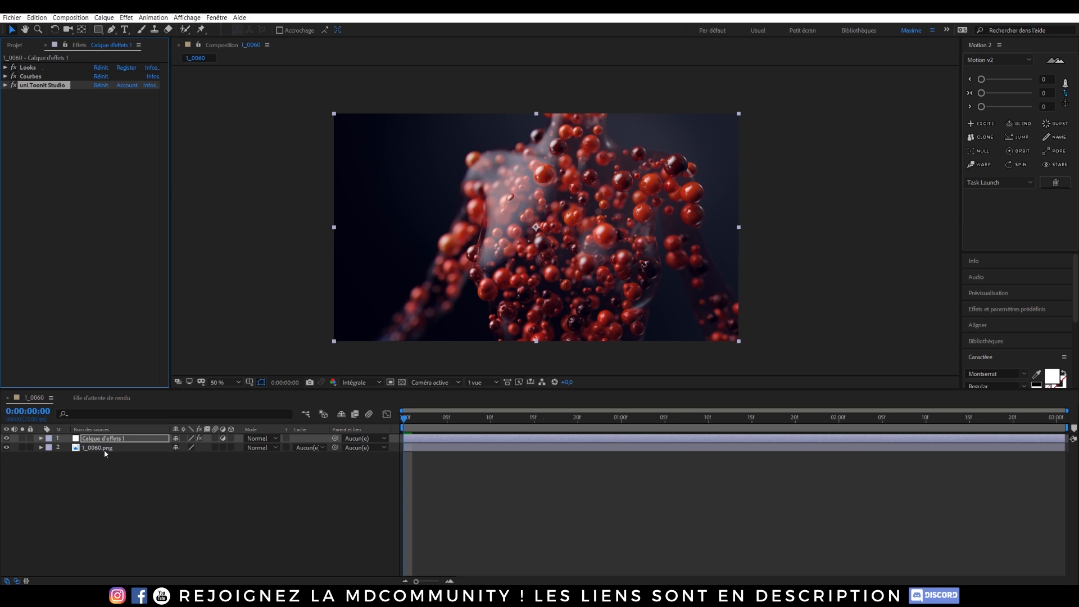
click(91, 439)
key(ctrl+space)
text(finisher)
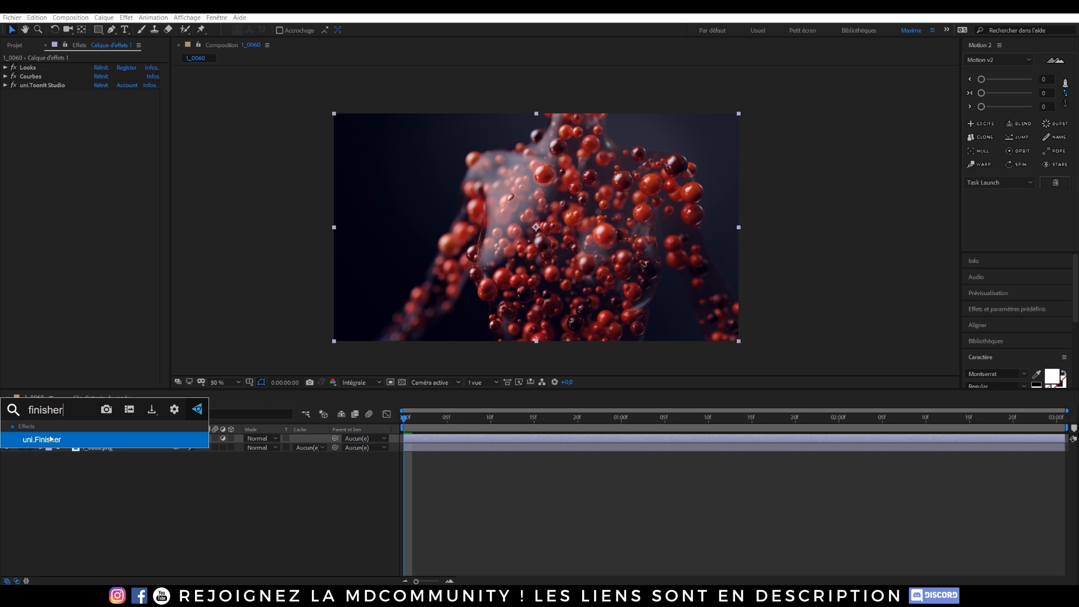
click(51, 439)
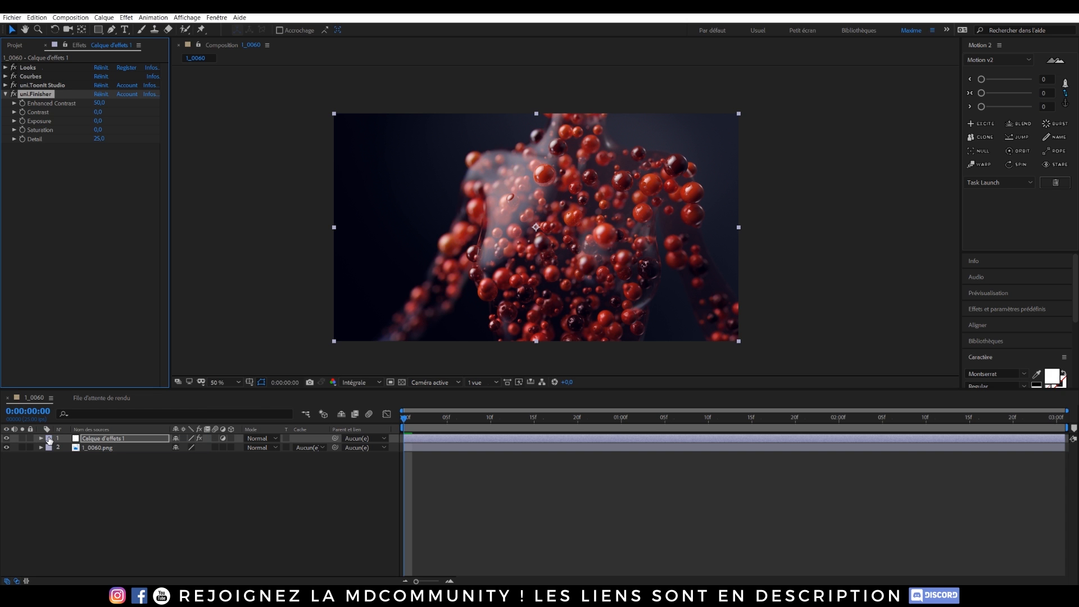
- Set the Enhanced Contrast of uni.Finisher to 20
scroll(655, 255, up, 4)
middle_drag(655, 251, 599, 260)
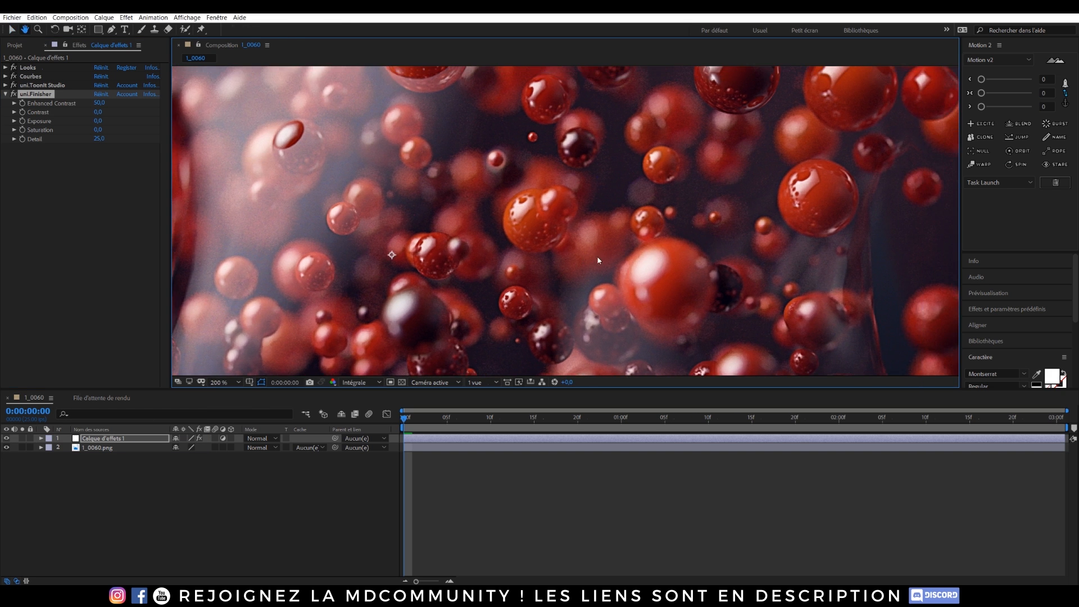
click(99, 103)
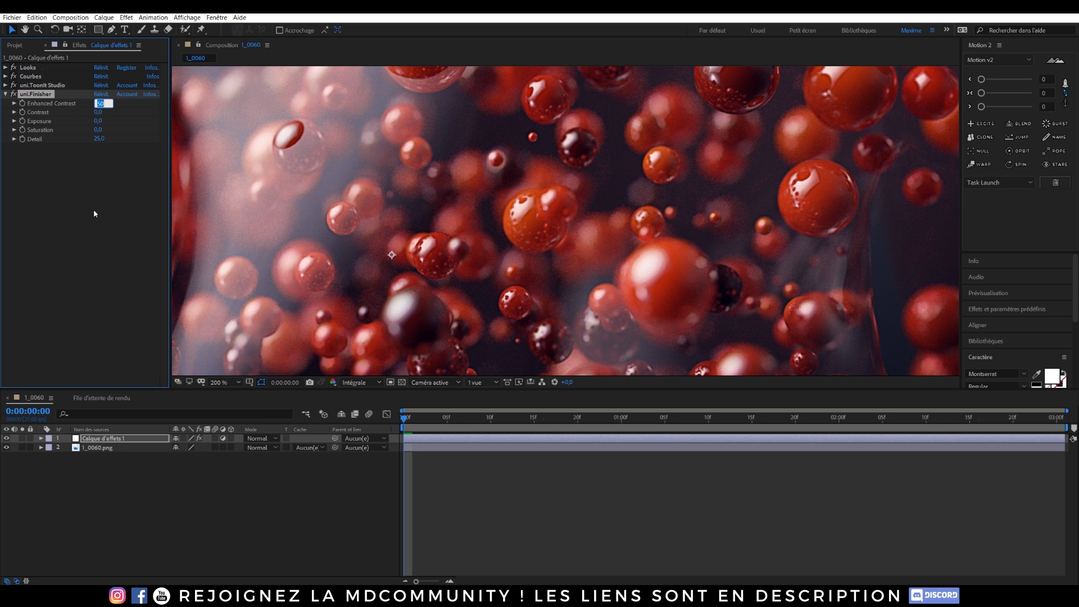
text(2)
key(Return)
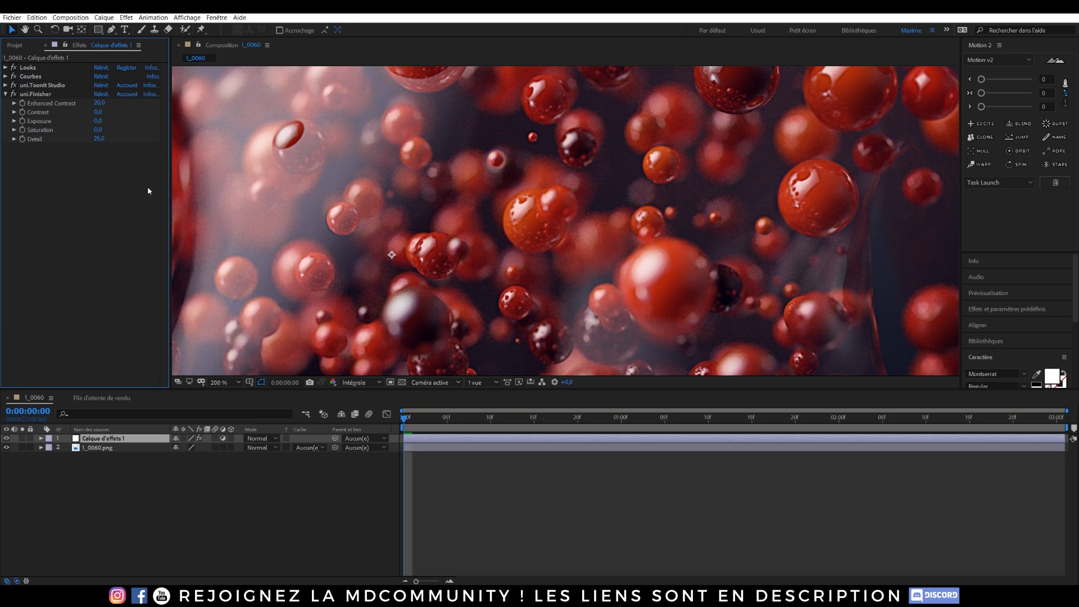
- Set the Enhanced Contrast of uni.Finisher to 10 and its Detail to 100
scroll(250, 146, down, 2)
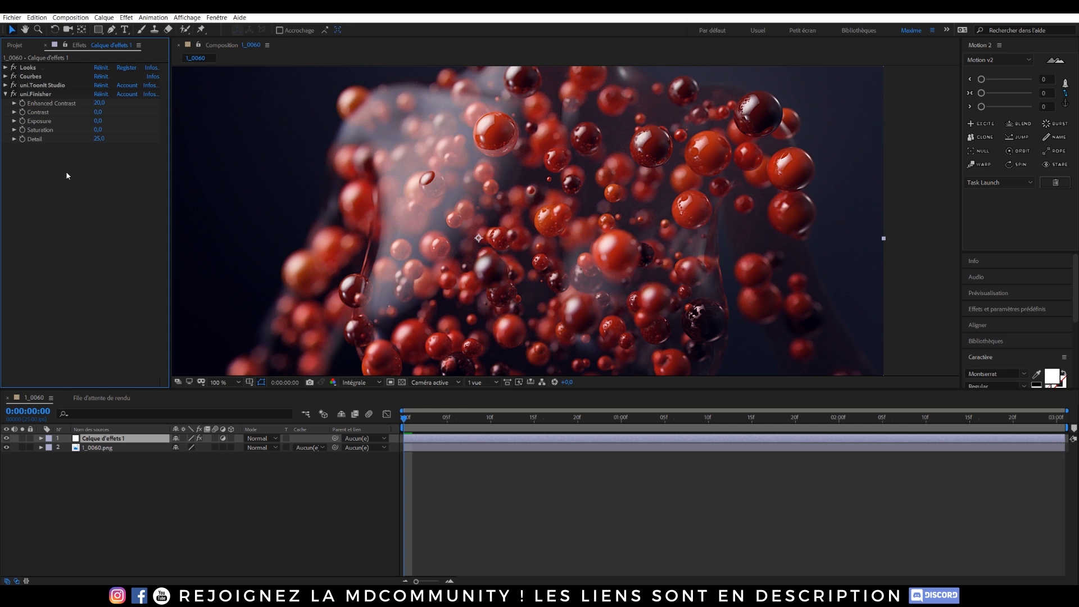
click(99, 102)
text(10)
key(Return)
click(99, 138)
text(100)
key(Return)
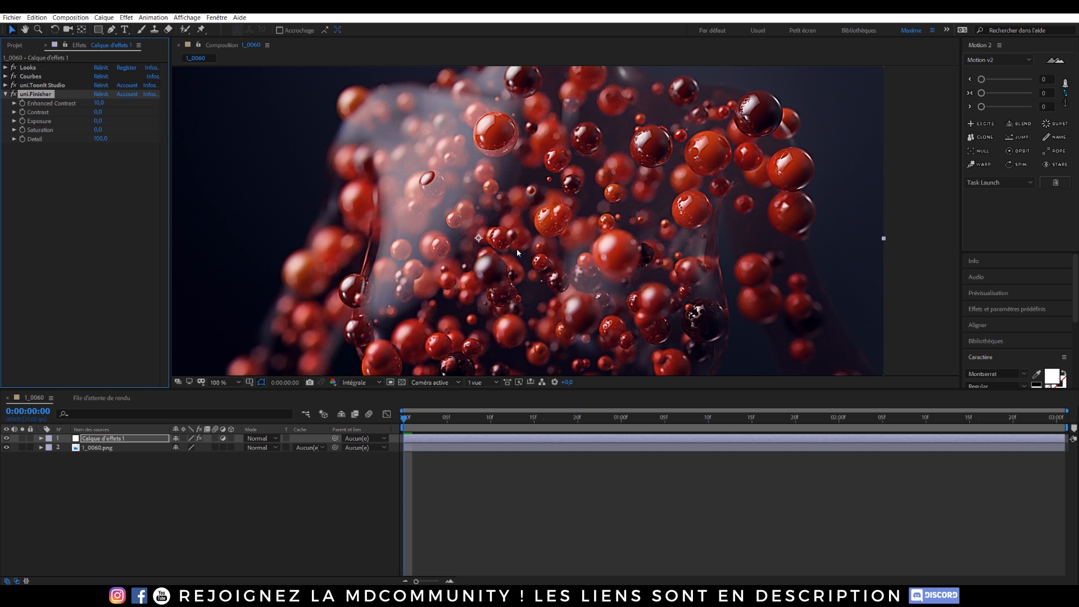
- Examine the spheres up close with the uni.Finisher effect switched off and on
scroll(517, 248, down, 2)
scroll(581, 252, up, 6)
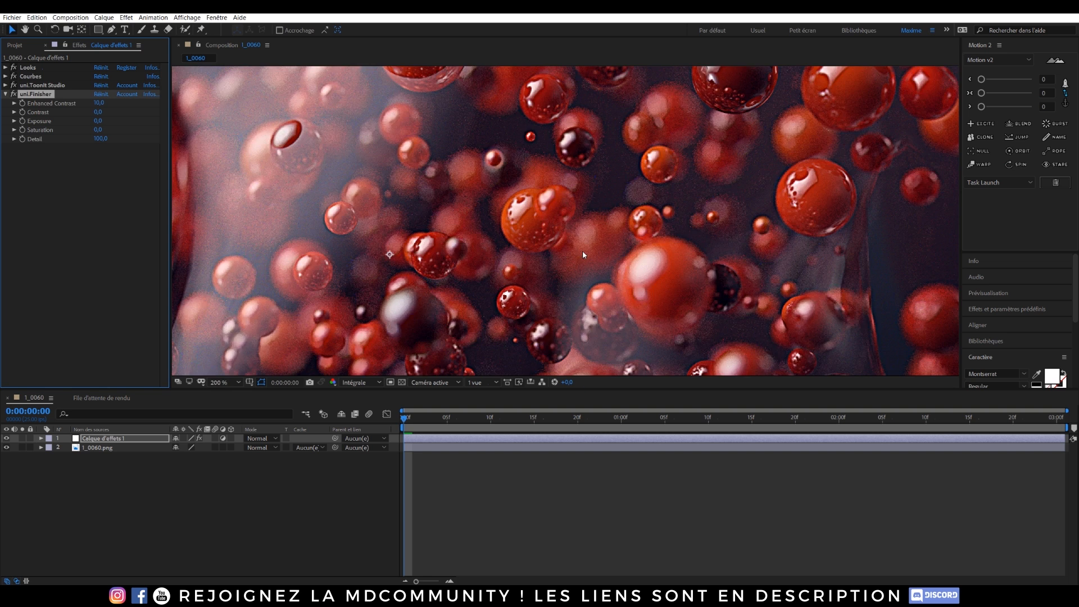
click(13, 94)
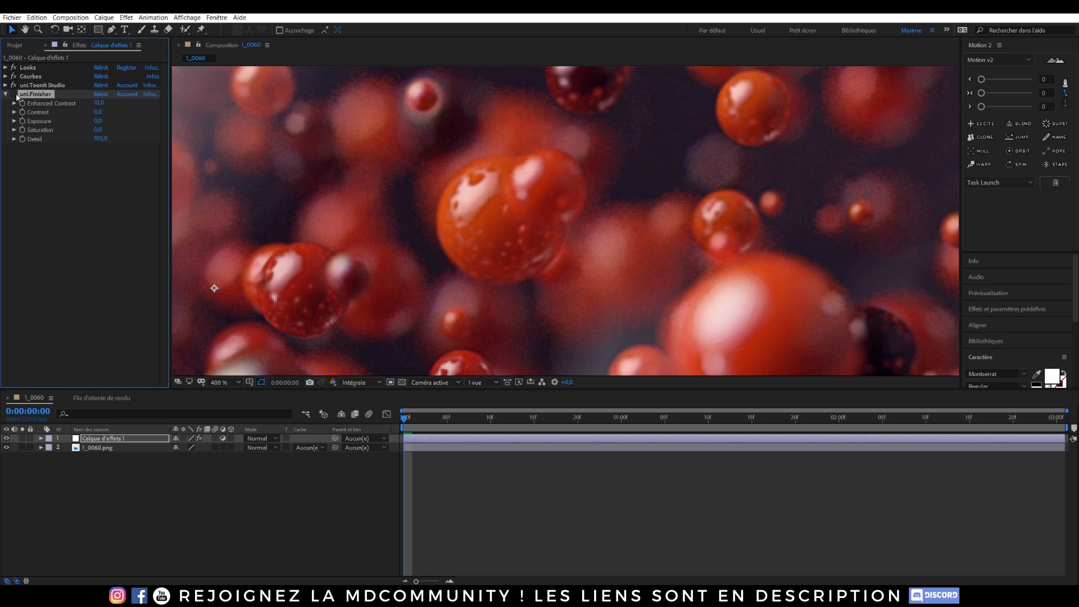
click(13, 94)
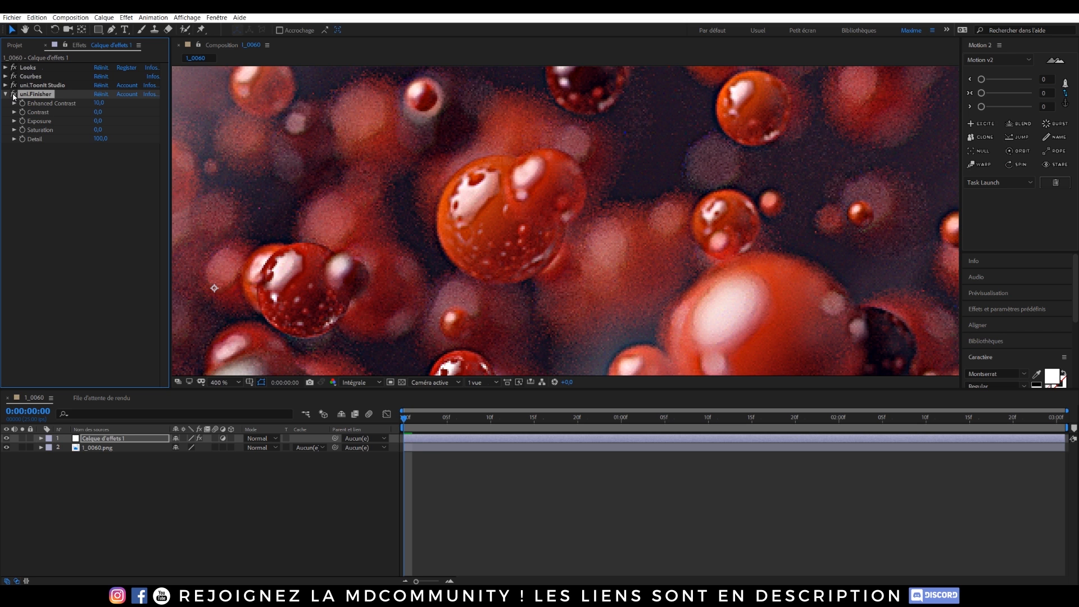
click(13, 93)
click(13, 93)
- Set the Detail of uni.Finisher to 10 and its Exposure to 1
click(100, 139)
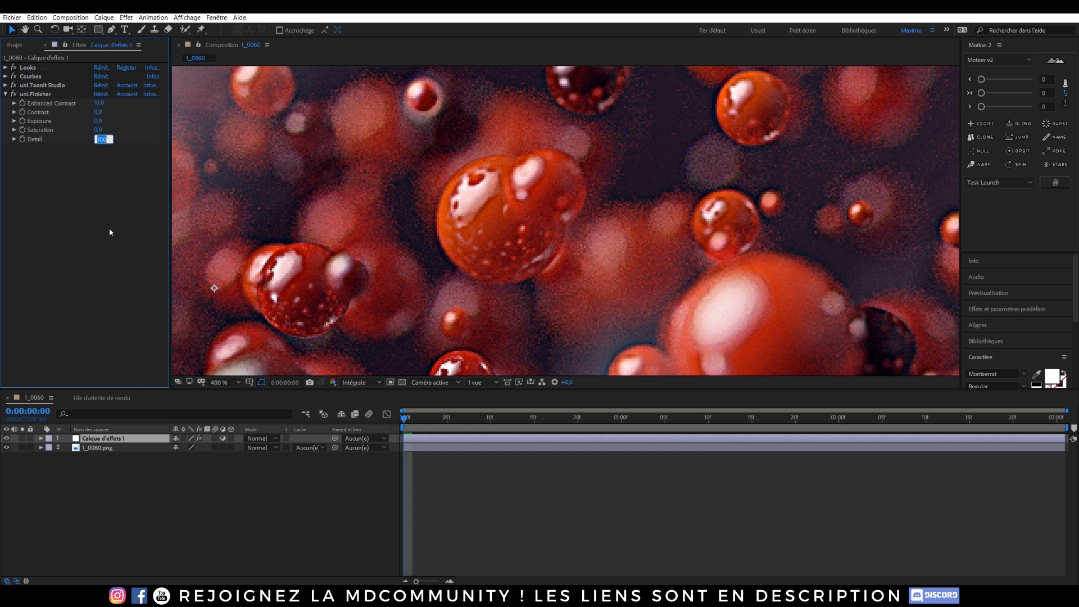
text(10)
key(Return)
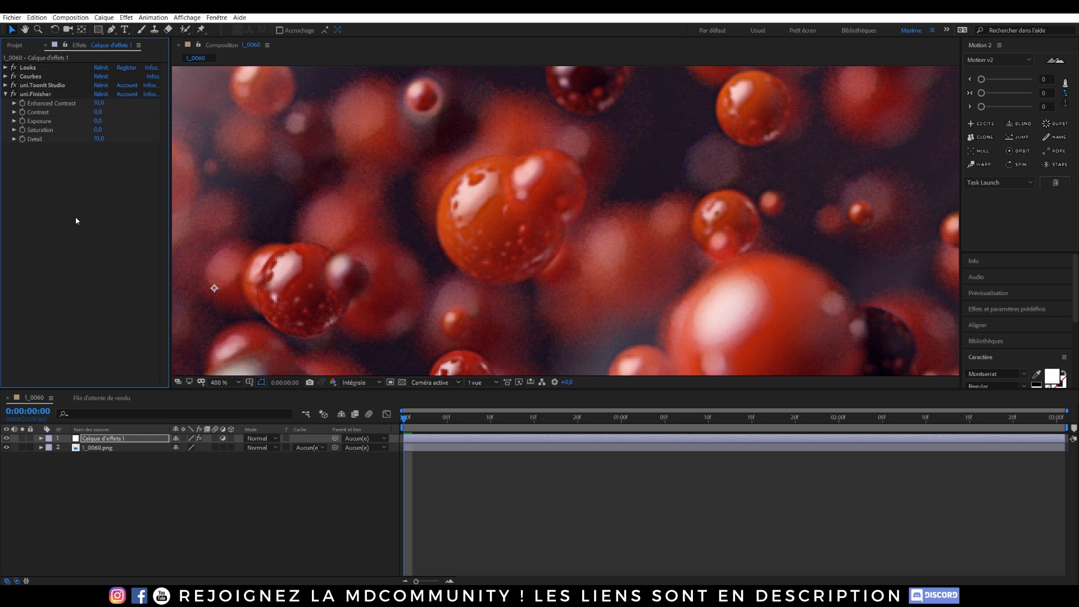
click(98, 121)
text(1)
key(Return)
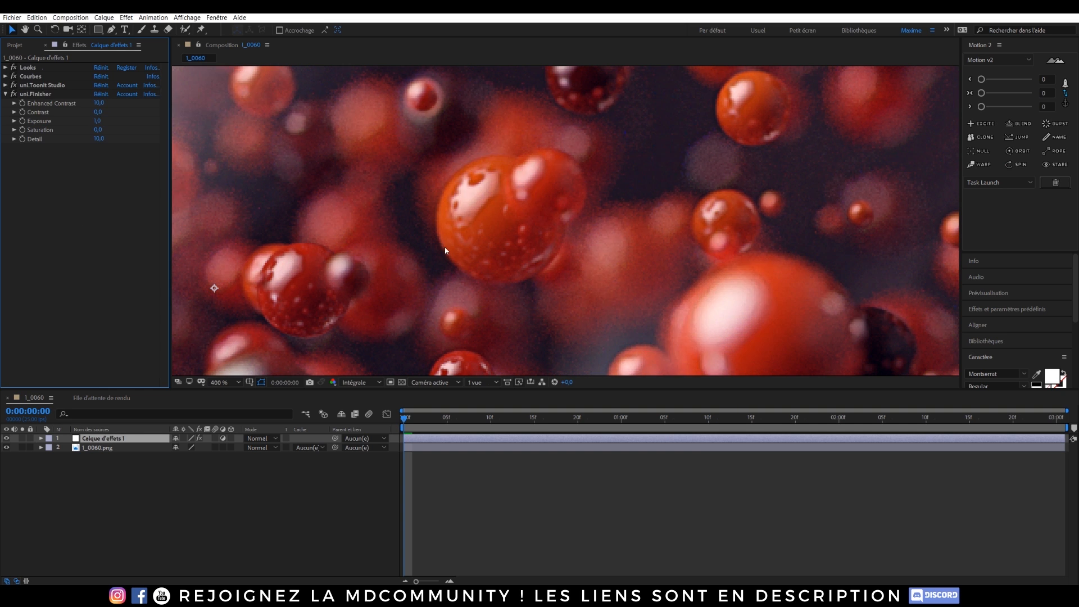
scroll(445, 250, down, 6)
middle_drag(490, 277, 519, 271)
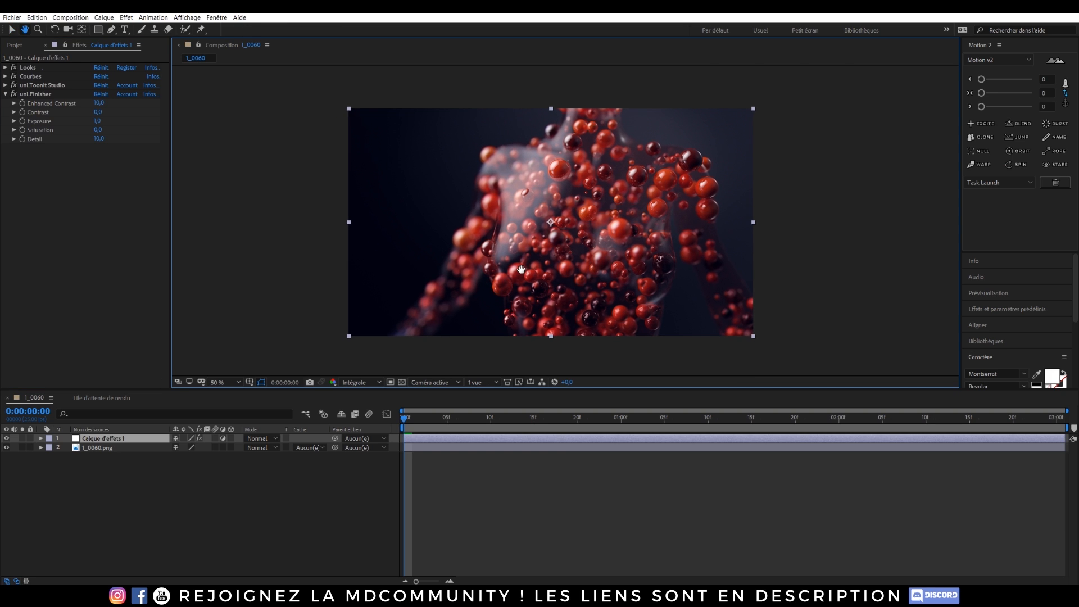
- Compare the full image with the adjustment layer Calque d'effets 1 hidden and shown
click(198, 499)
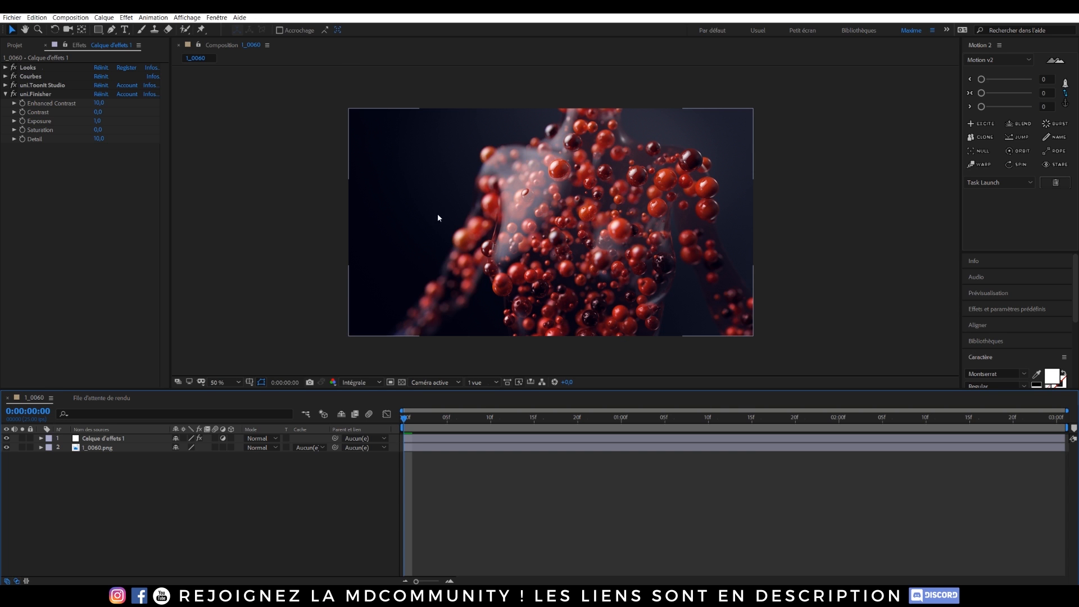
click(7, 439)
click(6, 439)
click(6, 439)
click(7, 439)
click(237, 457)
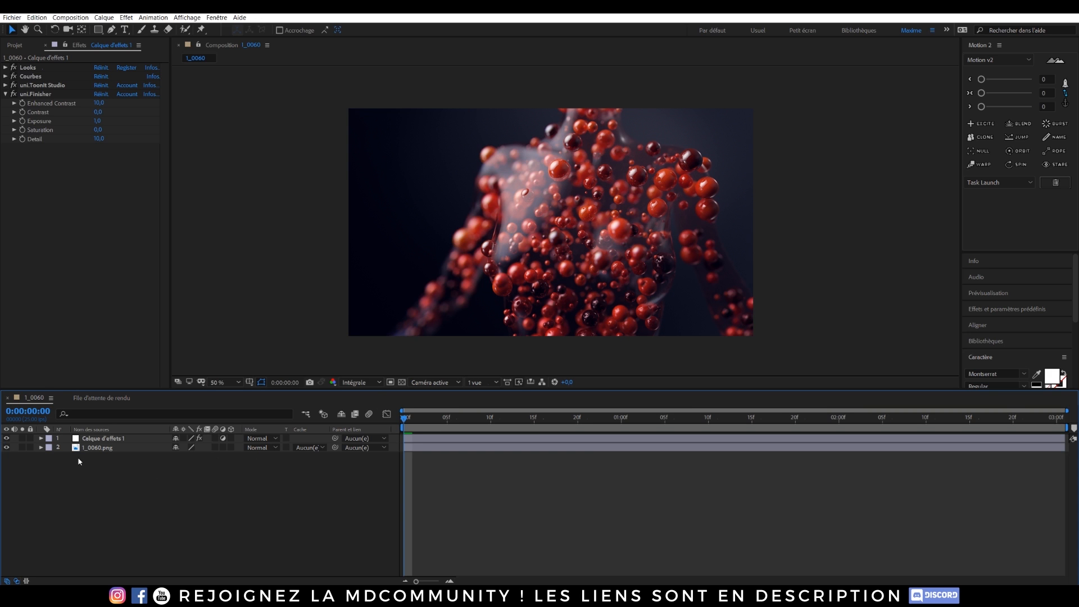
- Add a second adjustment layer above Calque d'effets 1 and apply the uni.Carousel effect to it
click(92, 438)
click(111, 477)
key(ctrl+alt+y)
key(ctrl+space)
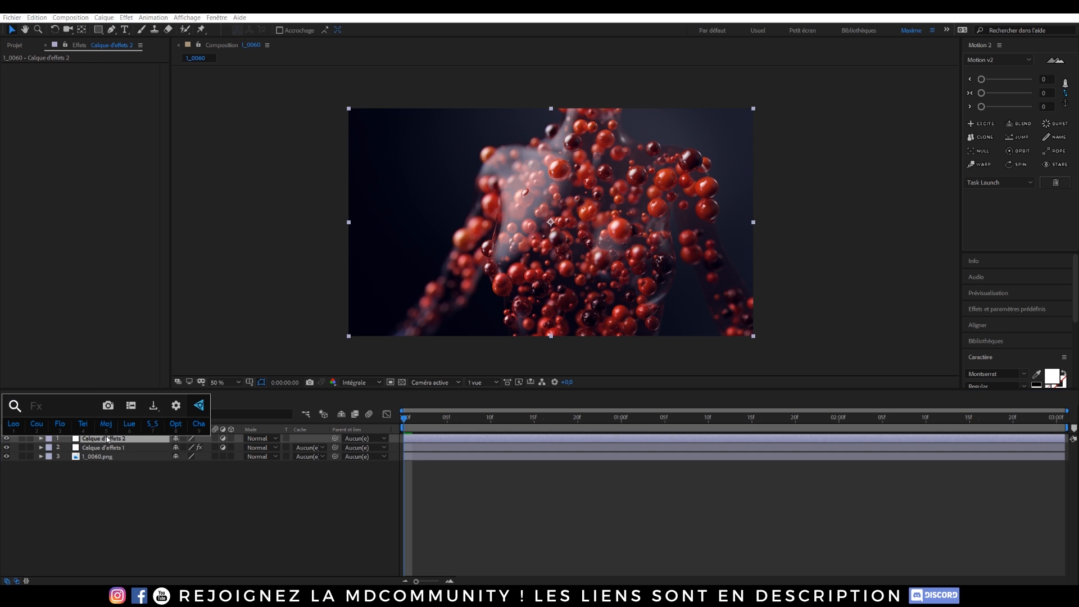
text(carousel)
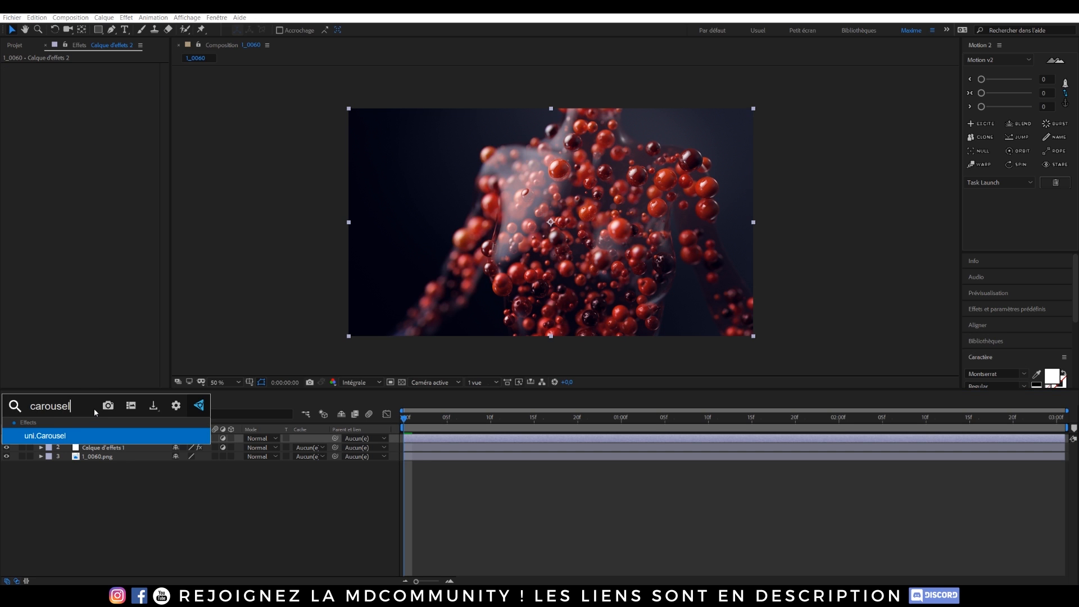
click(47, 436)
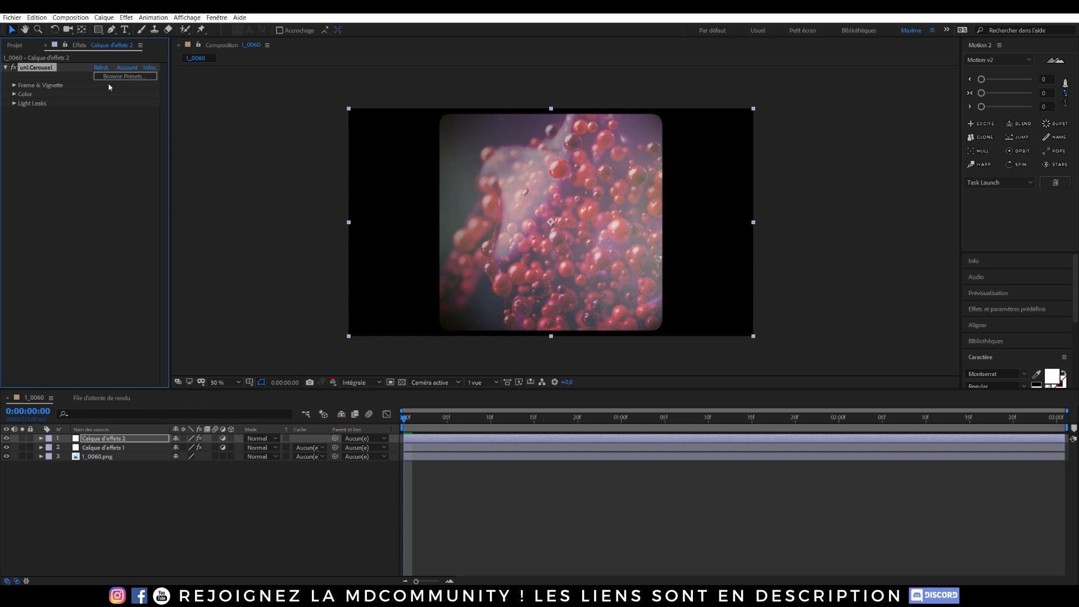
- Apply a warm red-purple preset to uni.Carousel and set its Frame Style to None
click(125, 76)
double_click(84, 72)
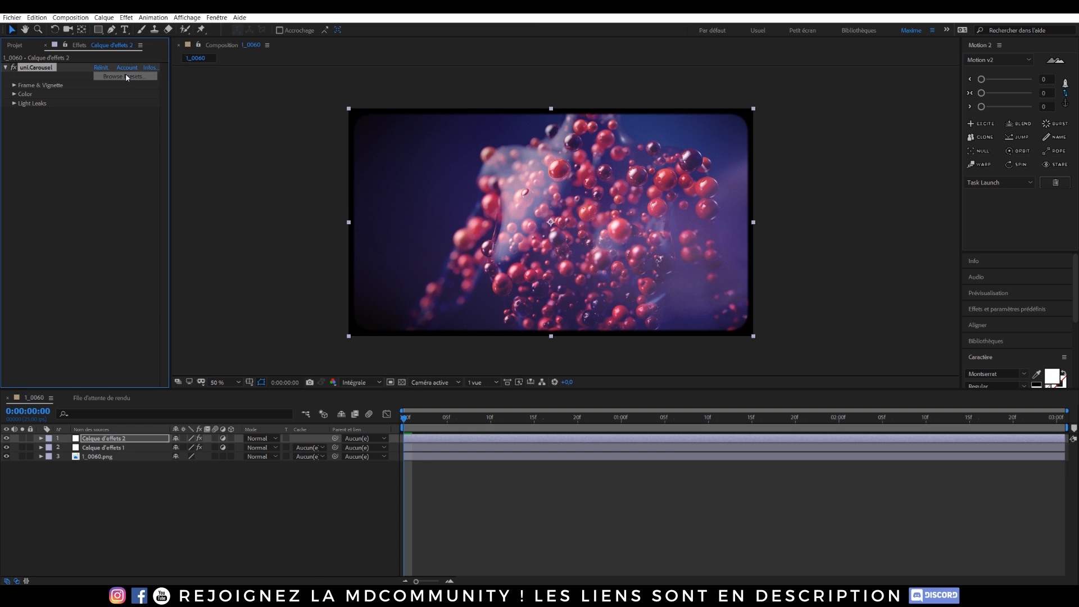
click(124, 76)
double_click(285, 82)
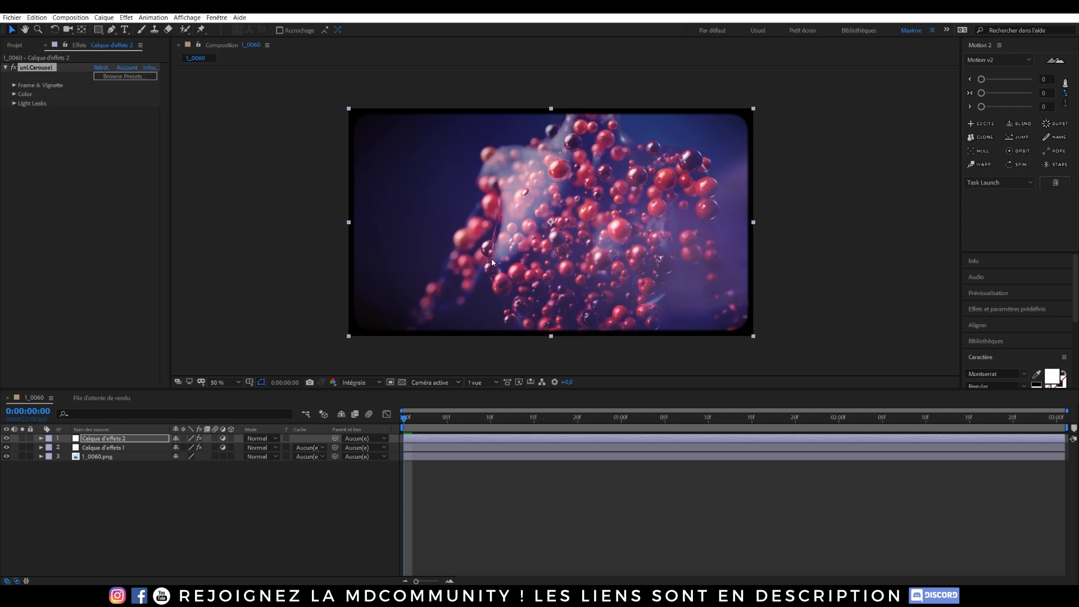
click(14, 85)
click(125, 94)
click(129, 104)
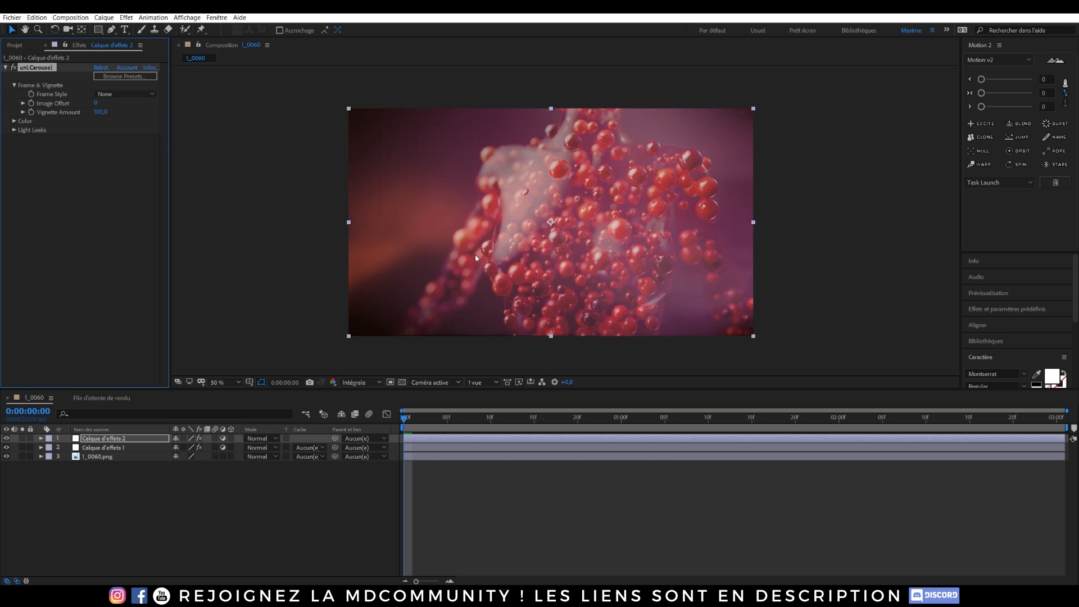
click(14, 85)
- Set the opacity of Calque d'effets 2 to 20% and compare the image with that layer hidden and shown
key(t)
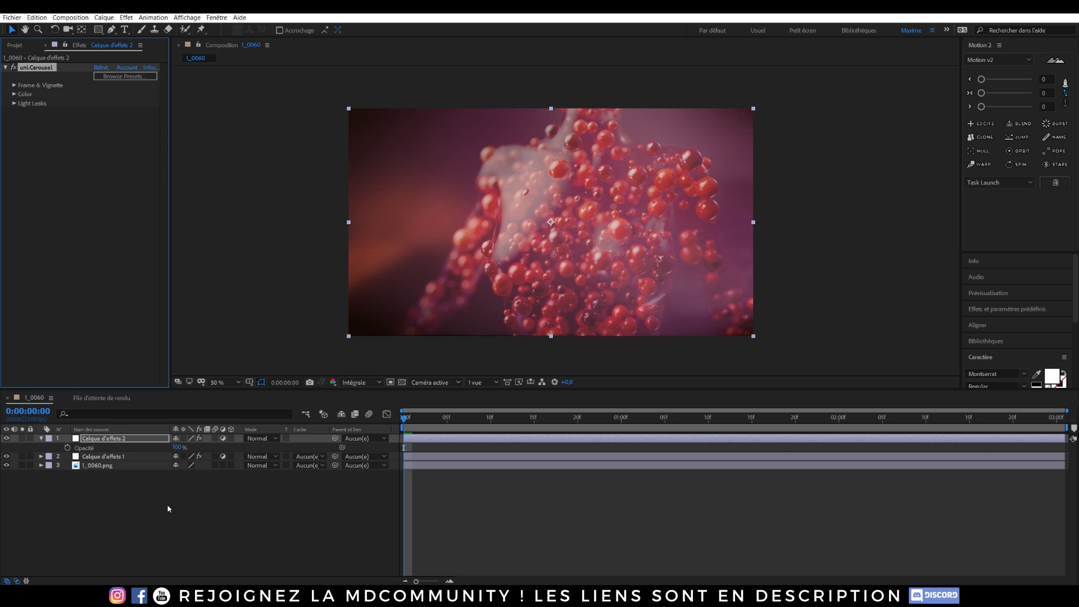
click(181, 447)
text(20)
click(204, 555)
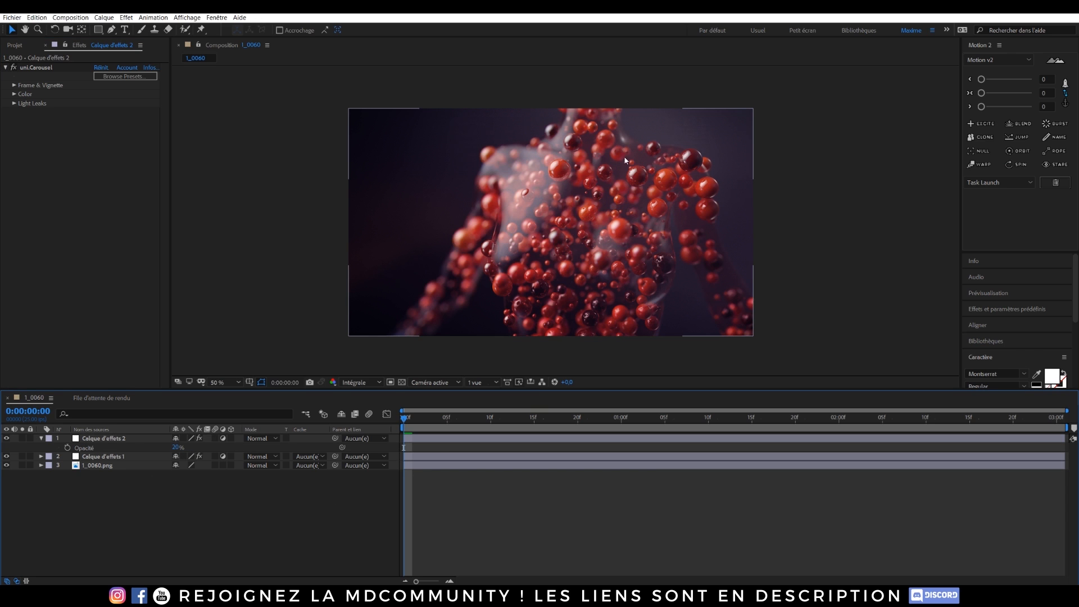
click(6, 438)
click(6, 438)
- Move Calque d'effets 2 below Calque d'effets 1 and set its opacity to 15%
drag(107, 437, 115, 461)
click(128, 485)
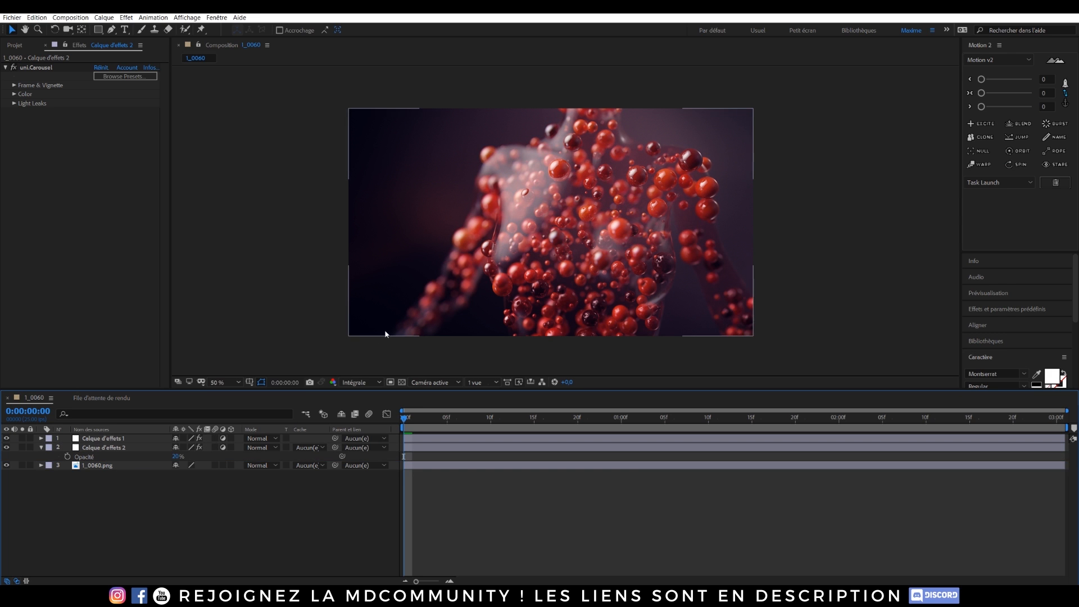
click(176, 457)
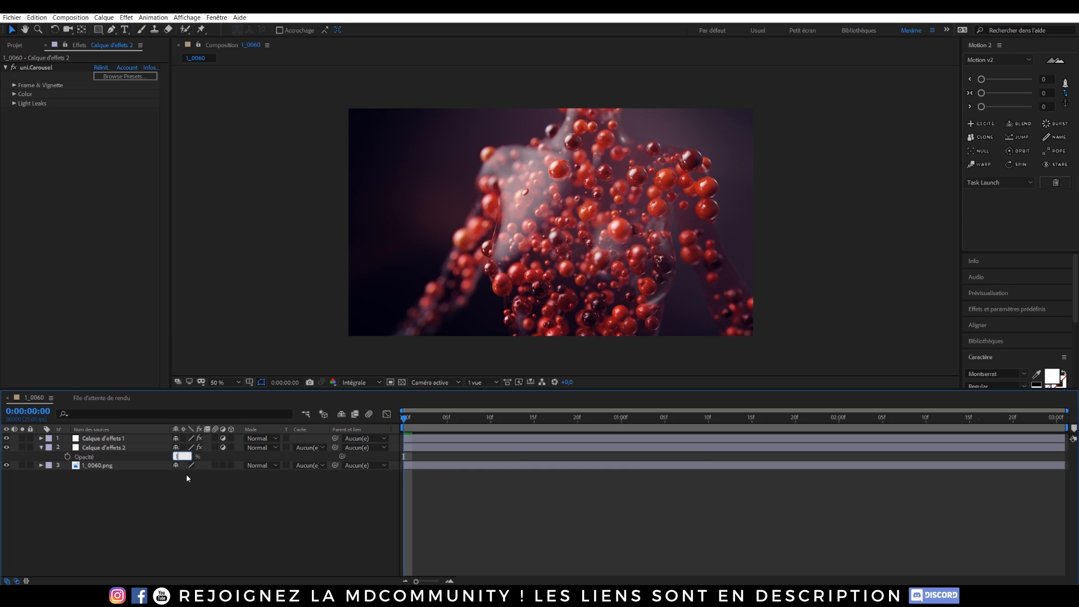
text(15)
click(189, 502)
click(472, 266)
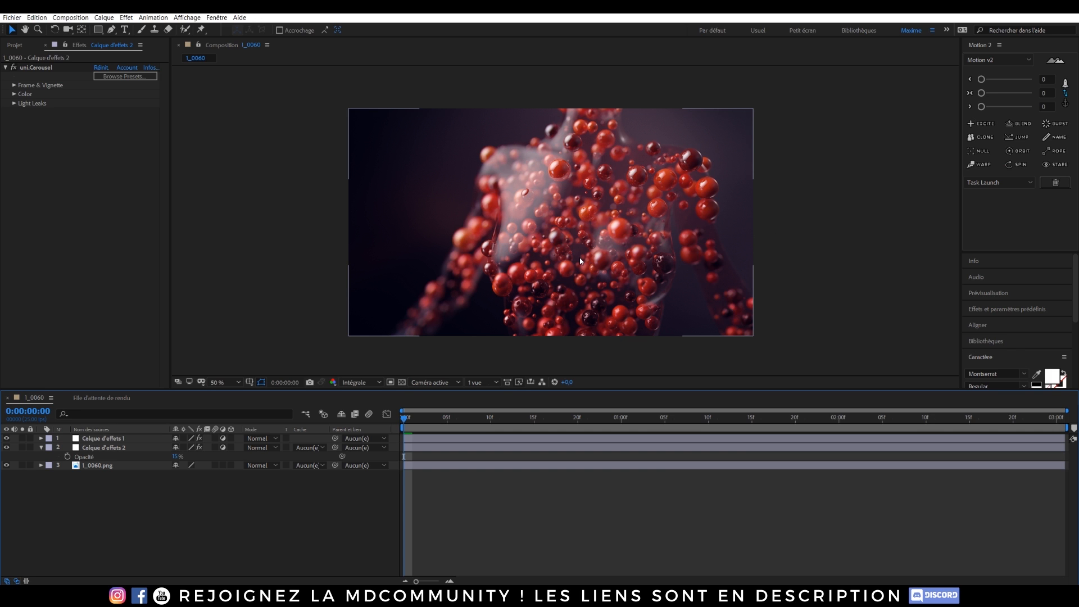
scroll(657, 232, up, 2)
scroll(622, 241, down, 4)
scroll(565, 220, up, 2)
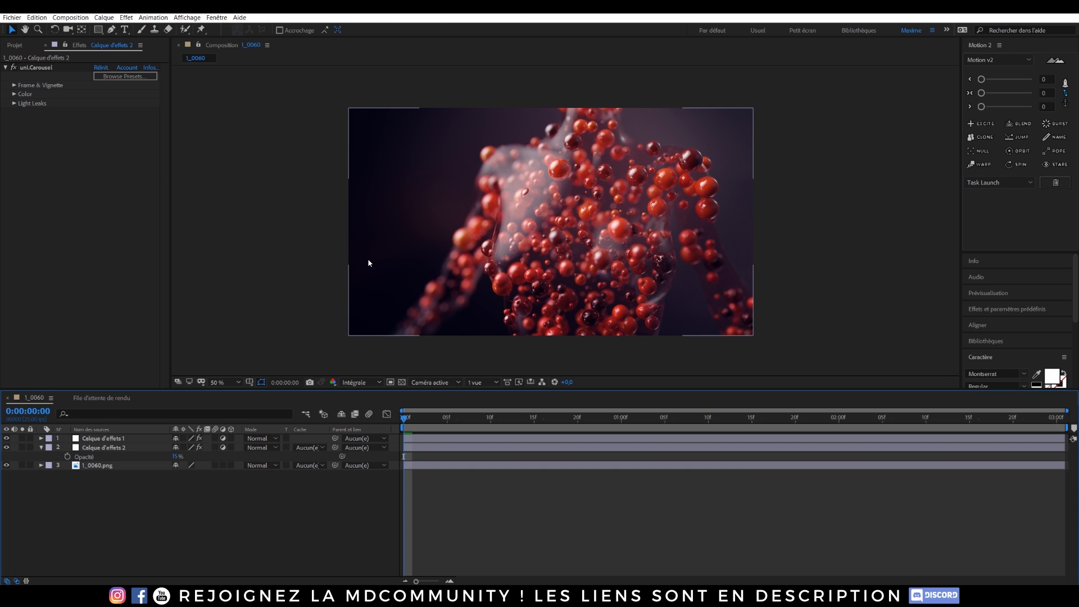
- Send the current frame of composition 1_0060 to the render queue as an image file
click(70, 18)
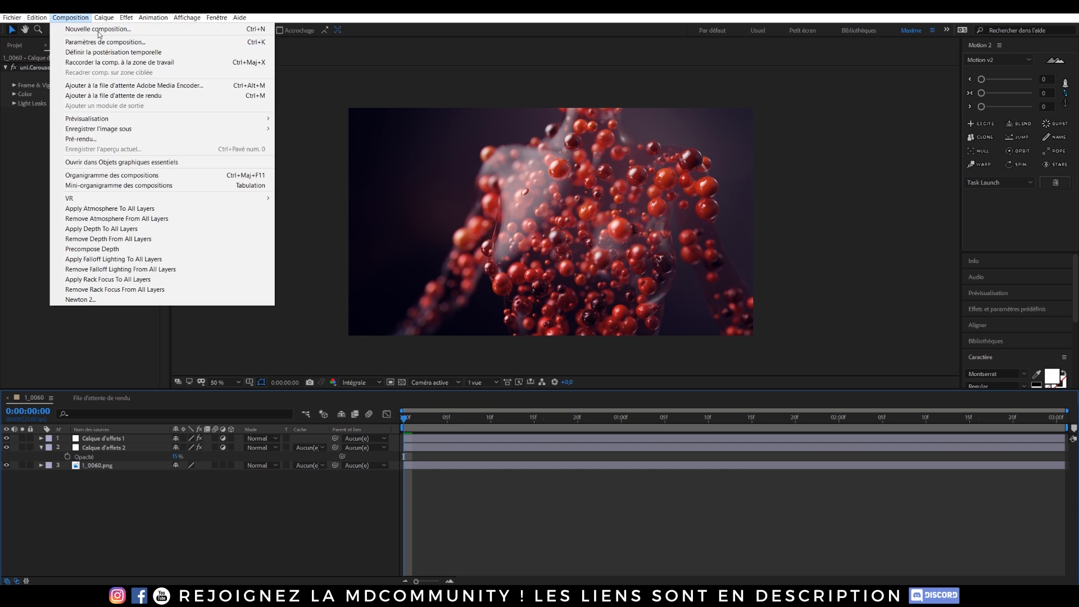
mouse_move(268, 129)
click(303, 128)
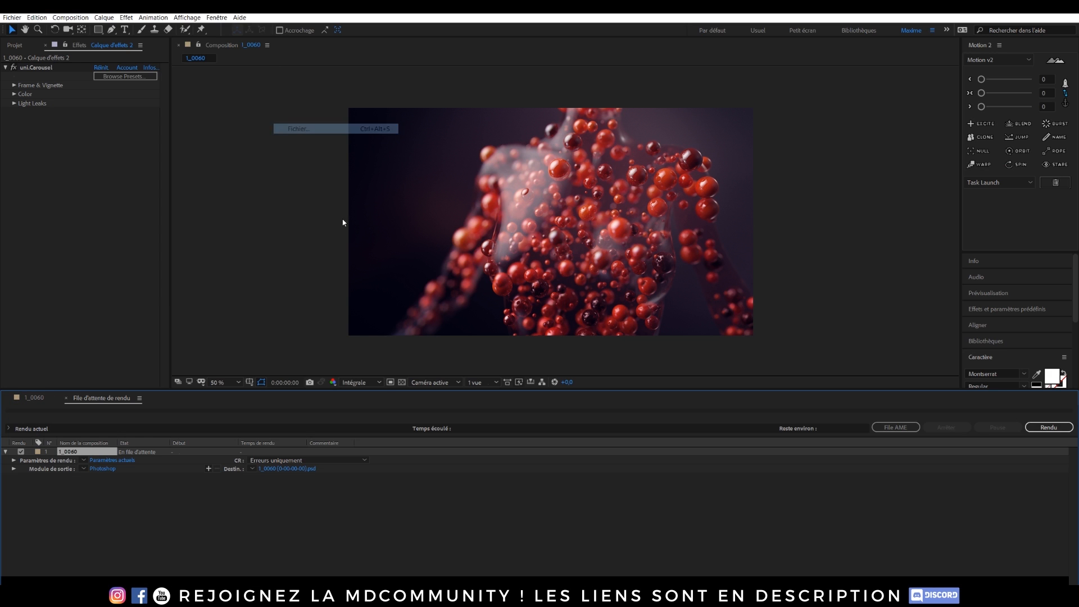
- Configure the frame's output module as a PNG sequence (Séquence PNG) with RVB channels
click(102, 469)
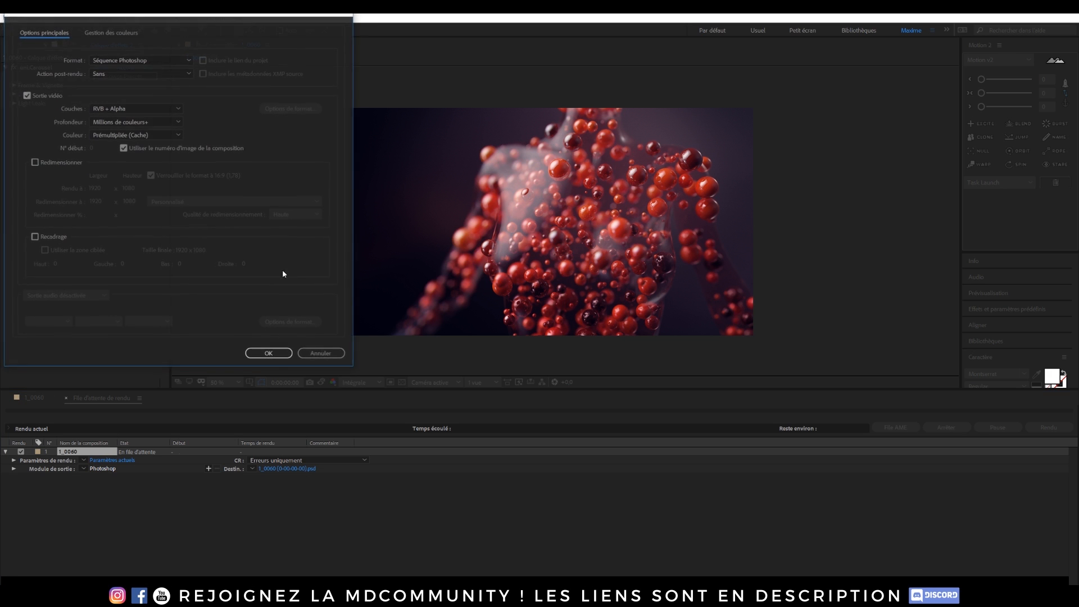
click(134, 59)
click(151, 150)
click(135, 108)
click(129, 109)
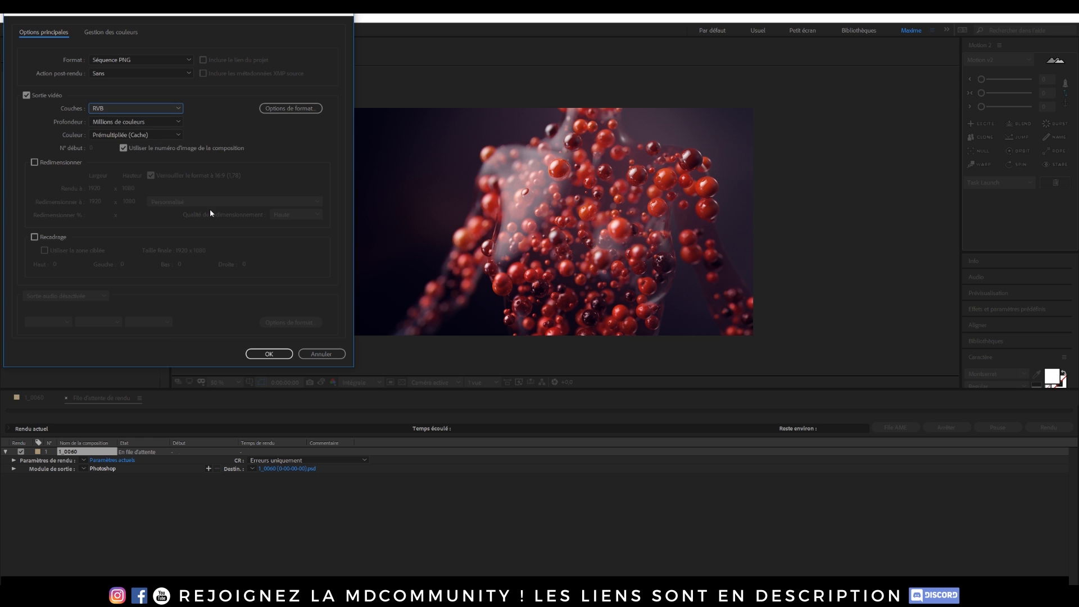
click(268, 353)
click(288, 469)
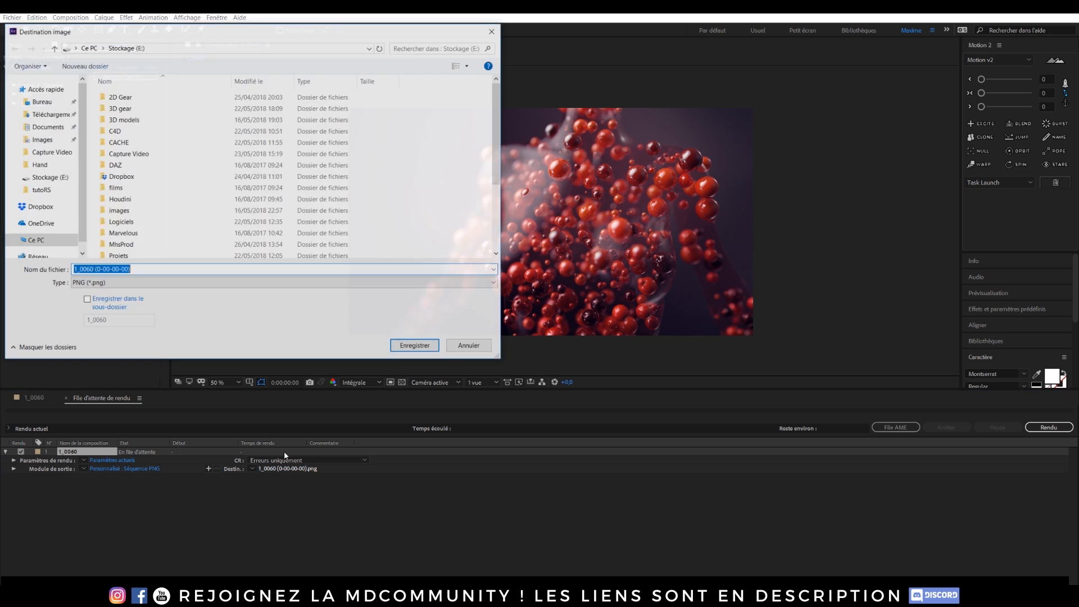
scroll(79, 207, down, 1)
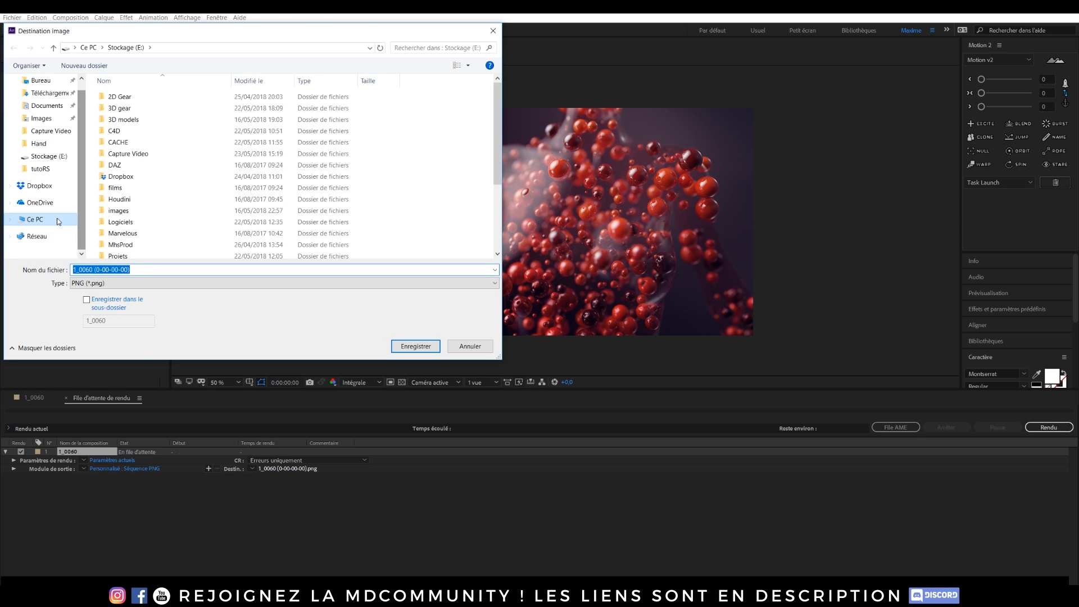
click(10, 220)
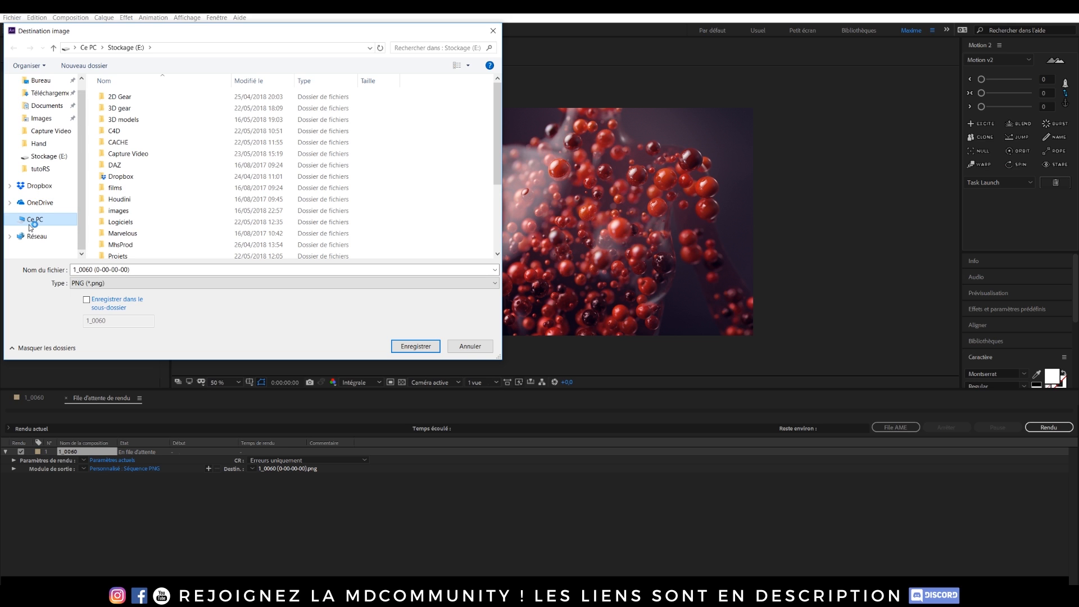
click(49, 156)
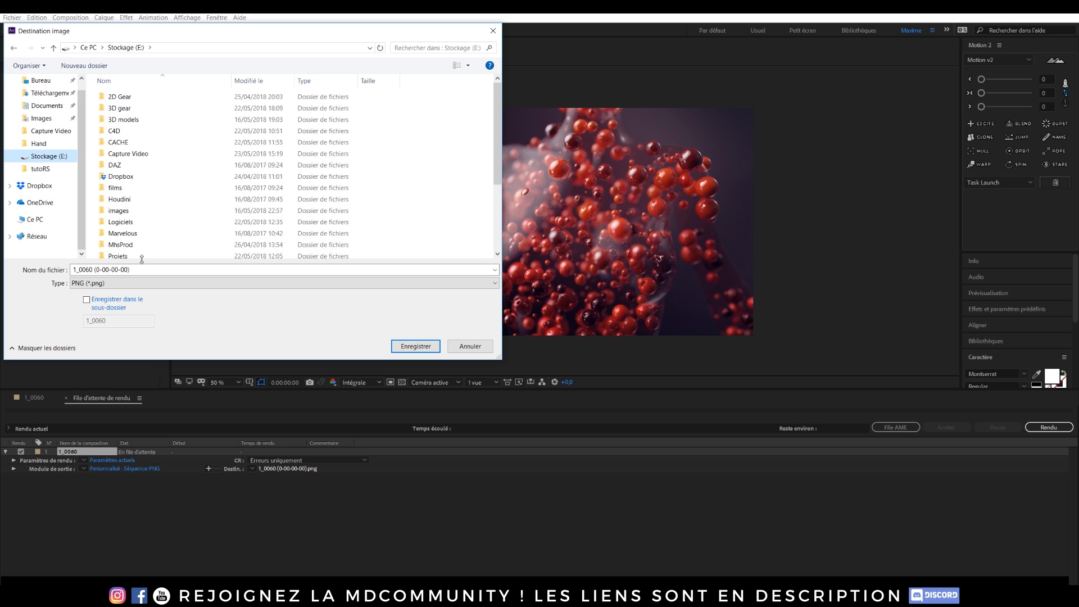
click(429, 348)
click(307, 469)
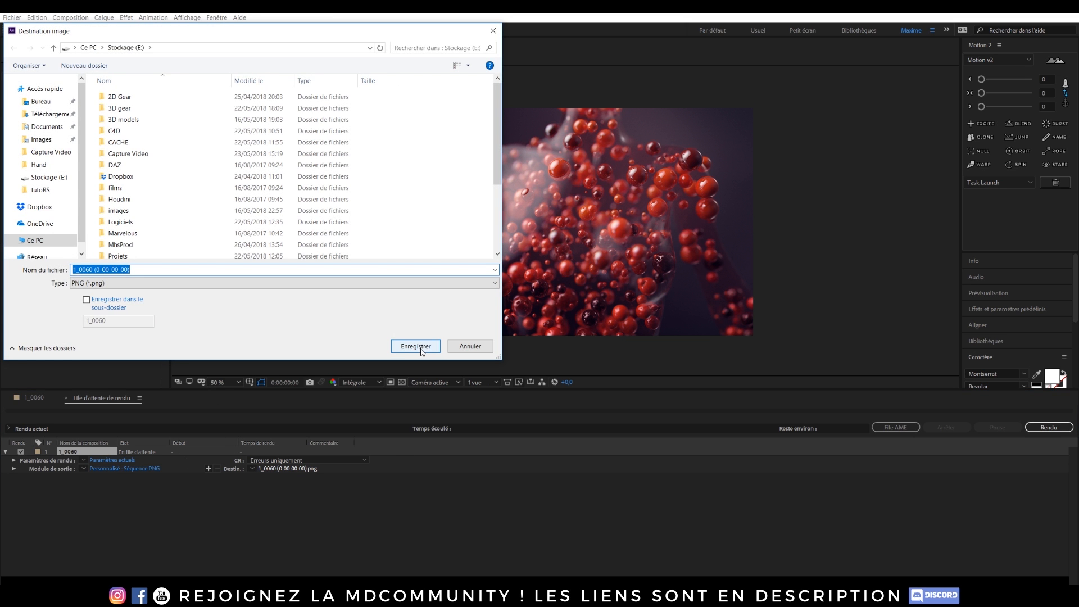
click(421, 349)
click(1047, 428)
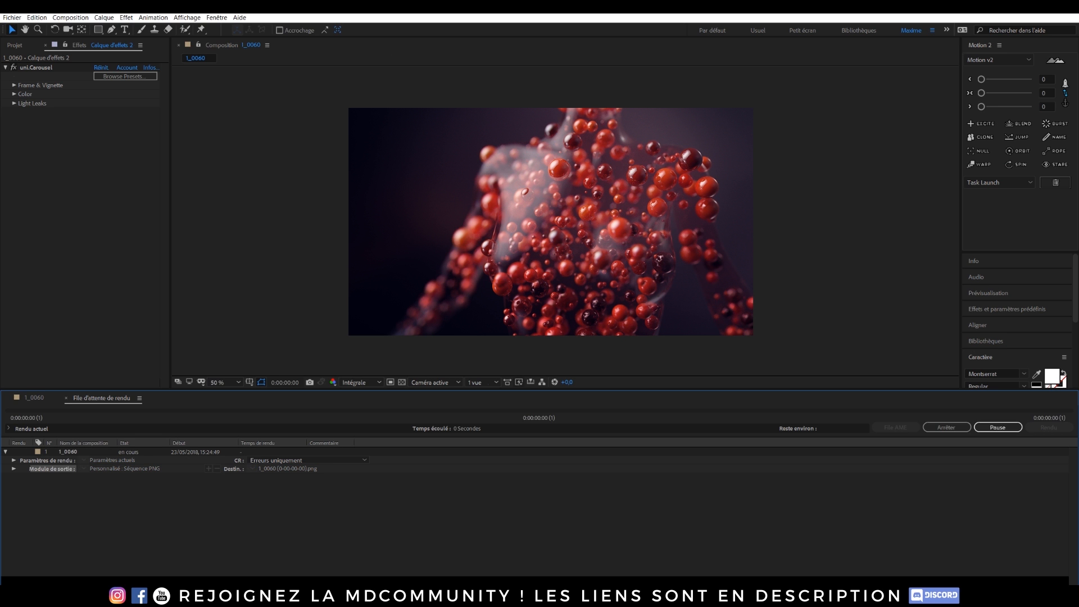